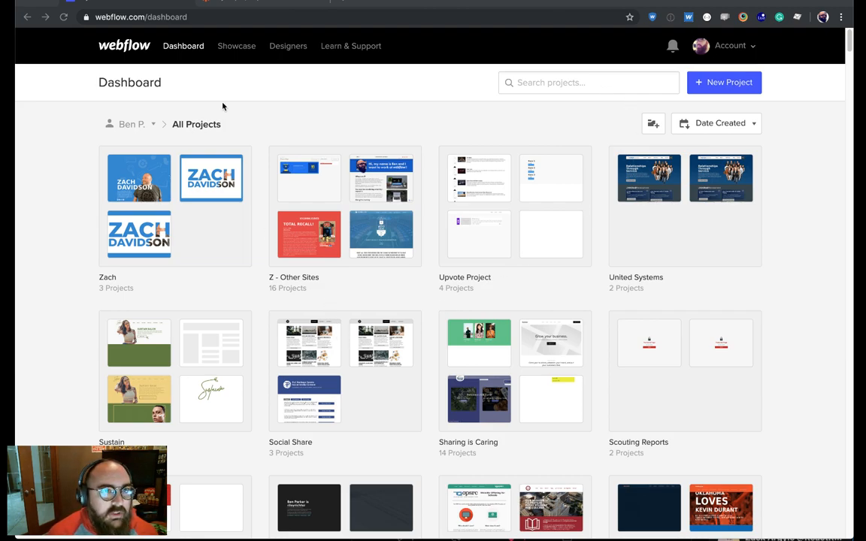
click(49, 2)
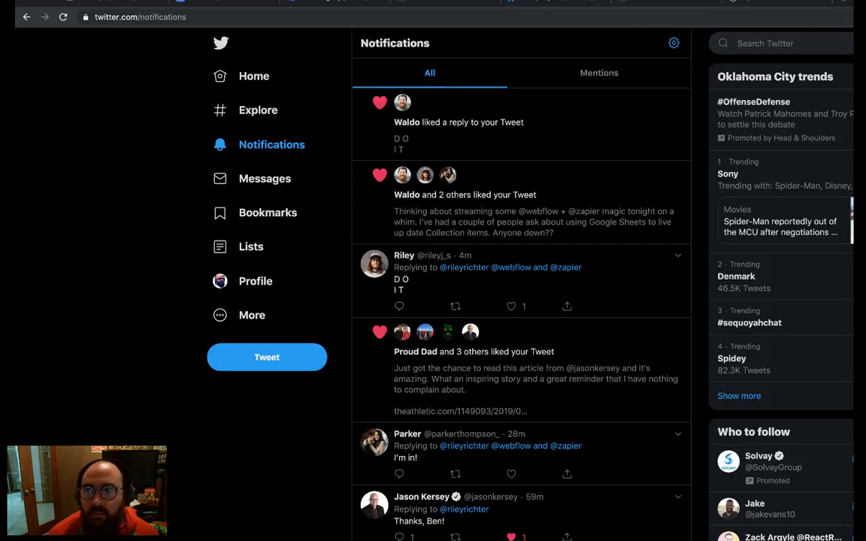
drag(865, 271, 688, 271)
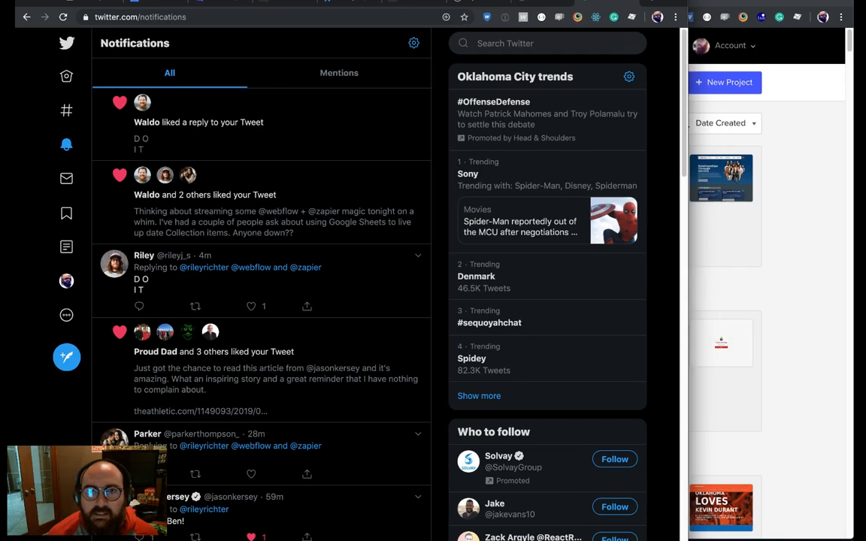
drag(602, 2, 1, 79)
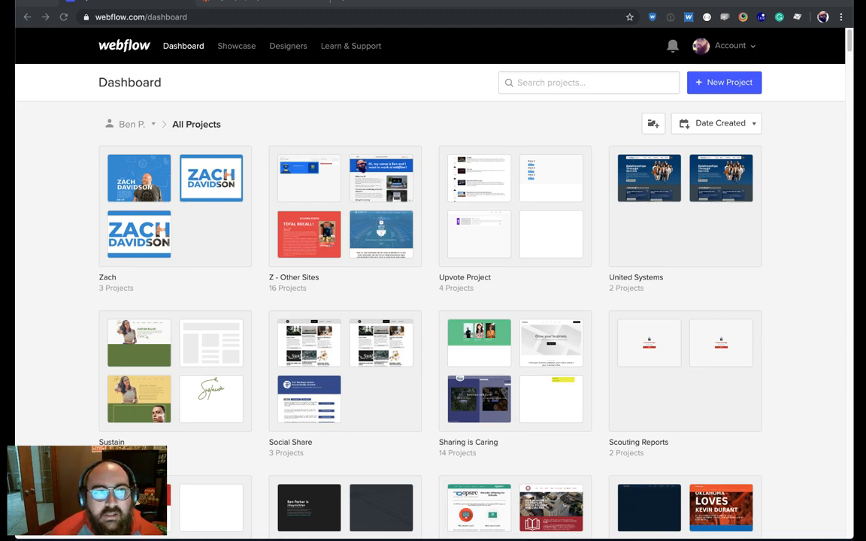
Step: Switch to Zapier to view the list of Zaps and return to the Webflow dashboard
click(259, 4)
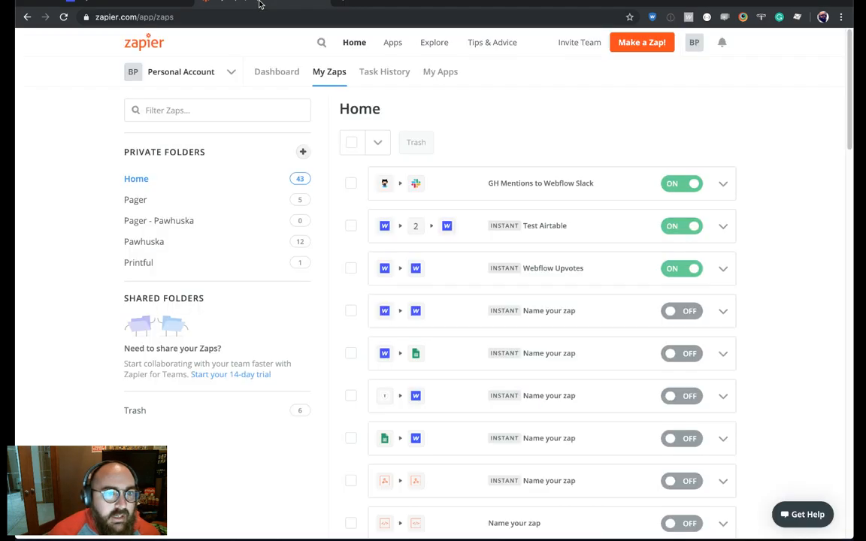
click(149, 3)
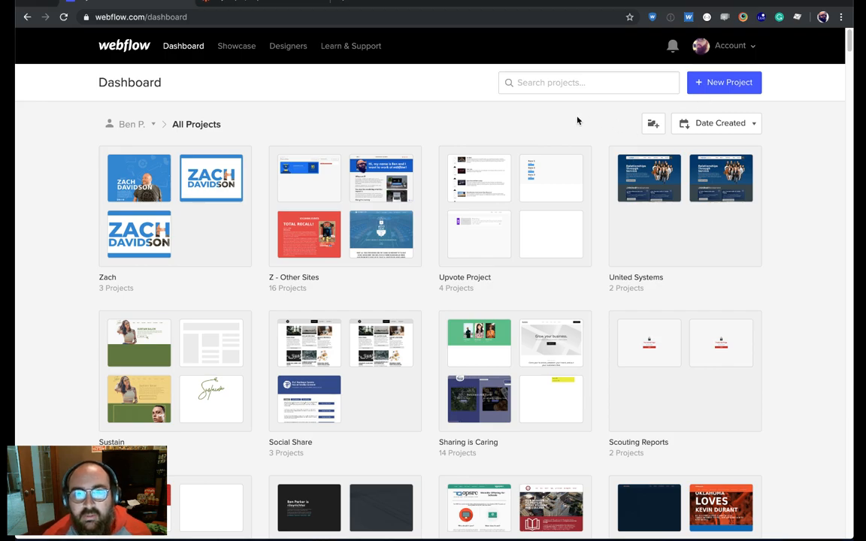
Step: Start a new project and open the Propel business template from the full list of free templates
click(704, 84)
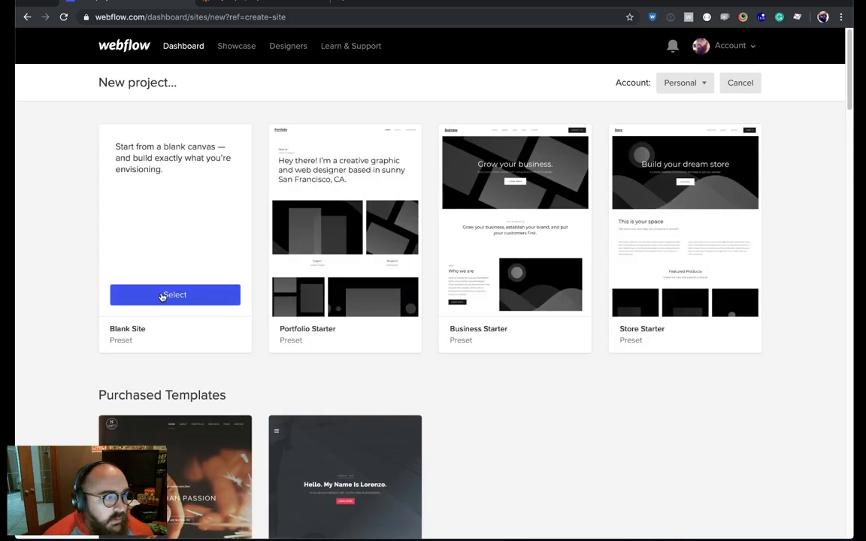
scroll(162, 297, down, 10)
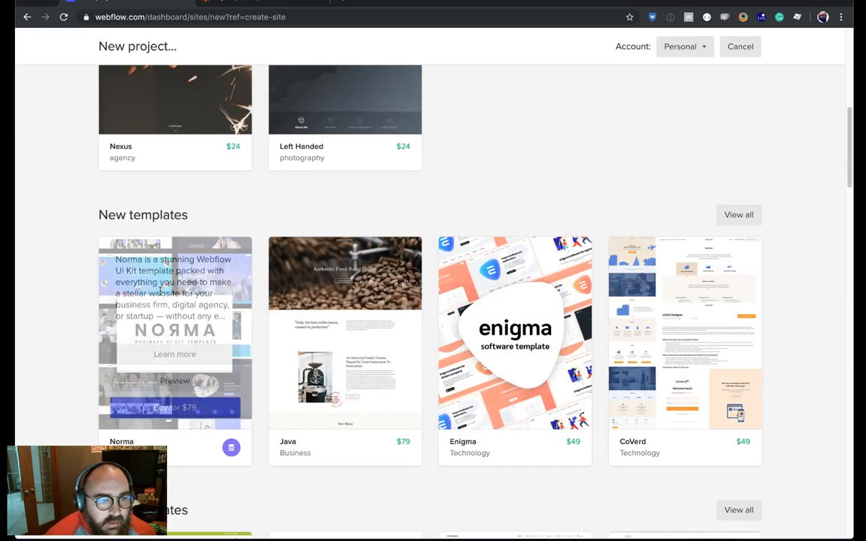
scroll(160, 291, down, 1)
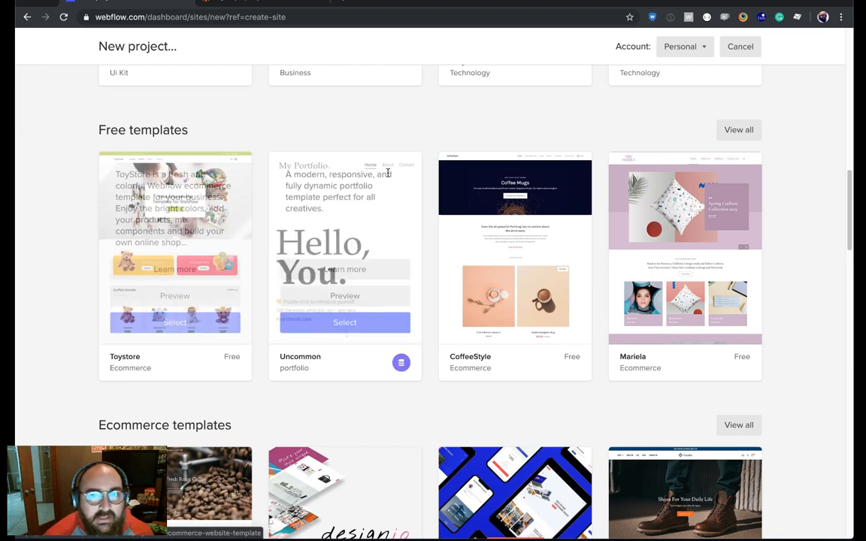
click(738, 130)
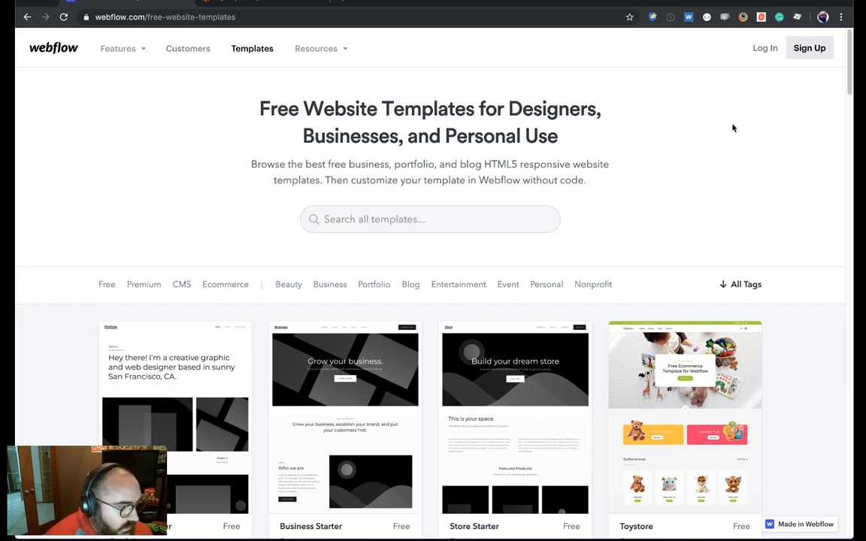
scroll(479, 181, down, 7)
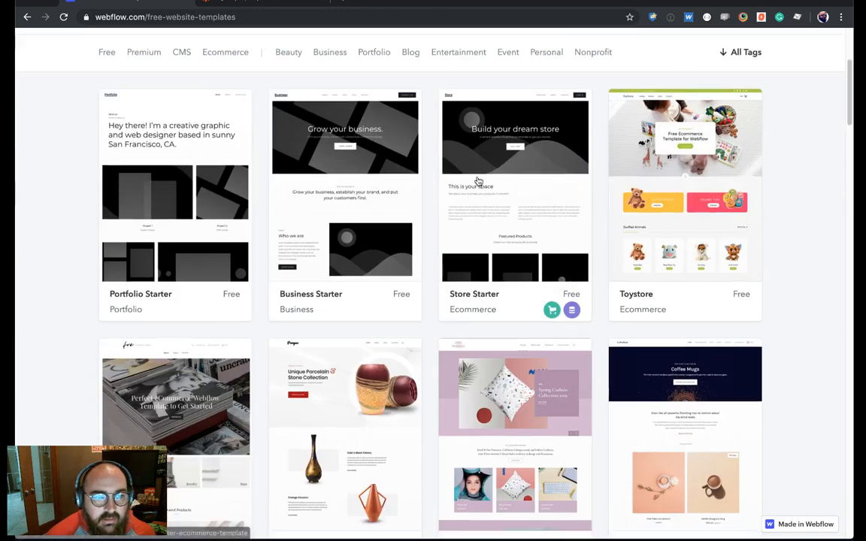
scroll(478, 181, down, 2)
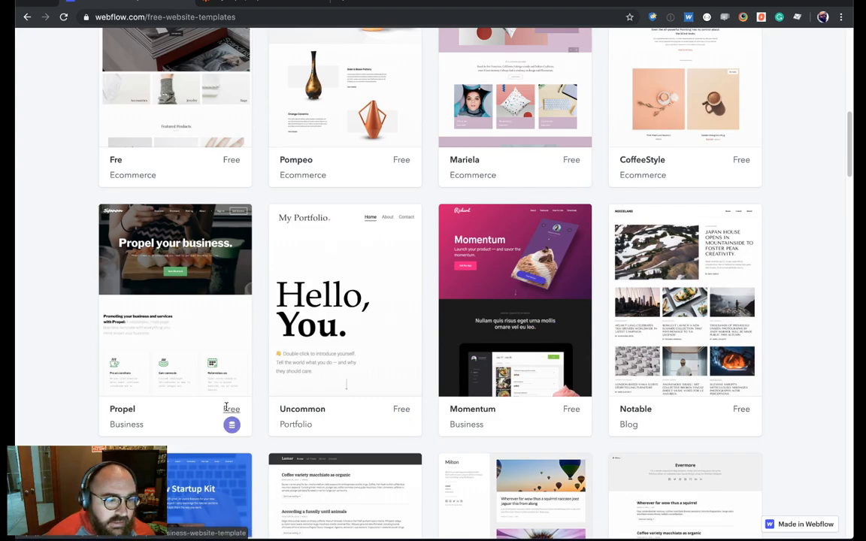
click(202, 330)
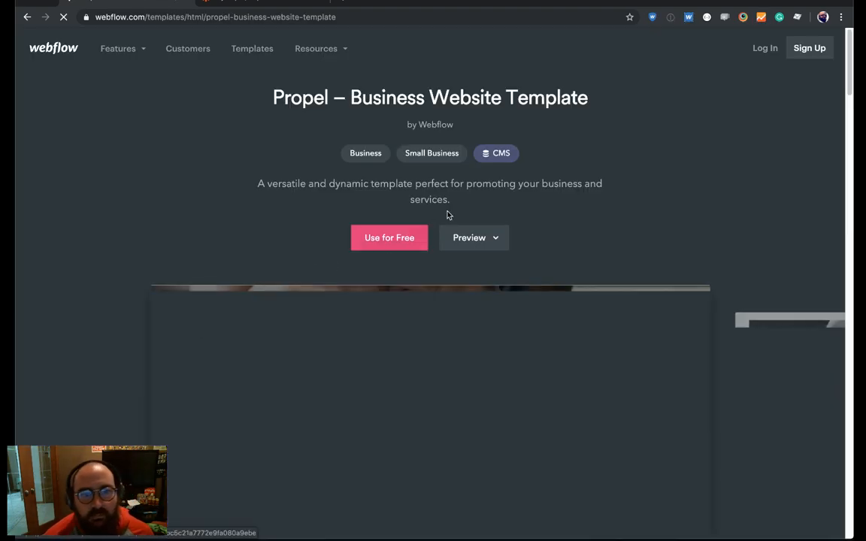
Step: Use the Propel template for free and create the project, keeping the suggested project name
click(398, 236)
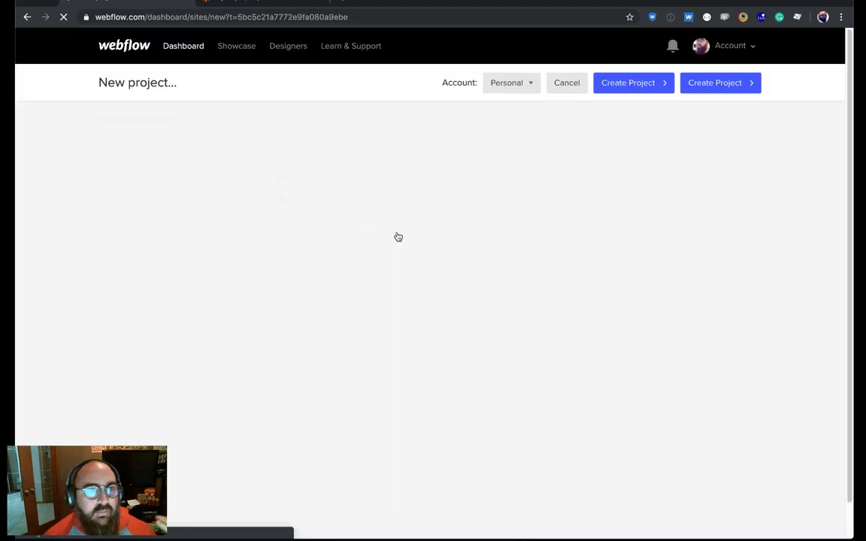
click(723, 82)
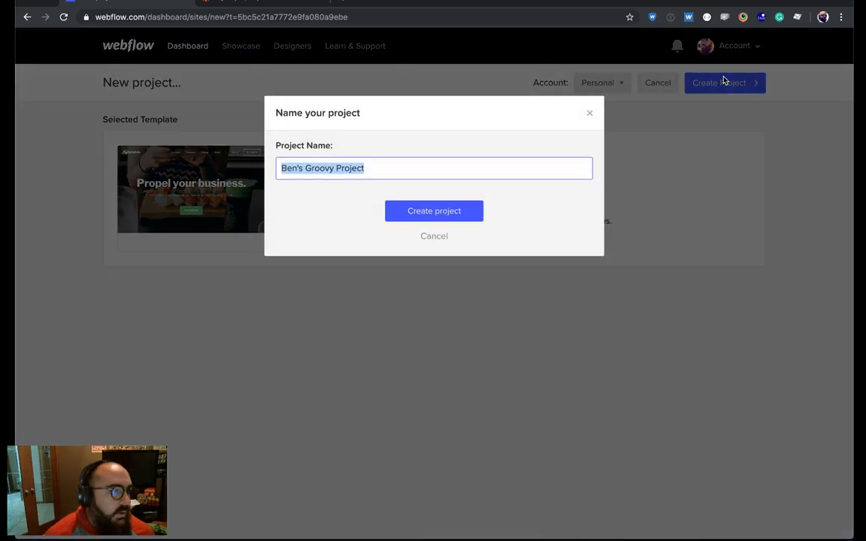
click(470, 210)
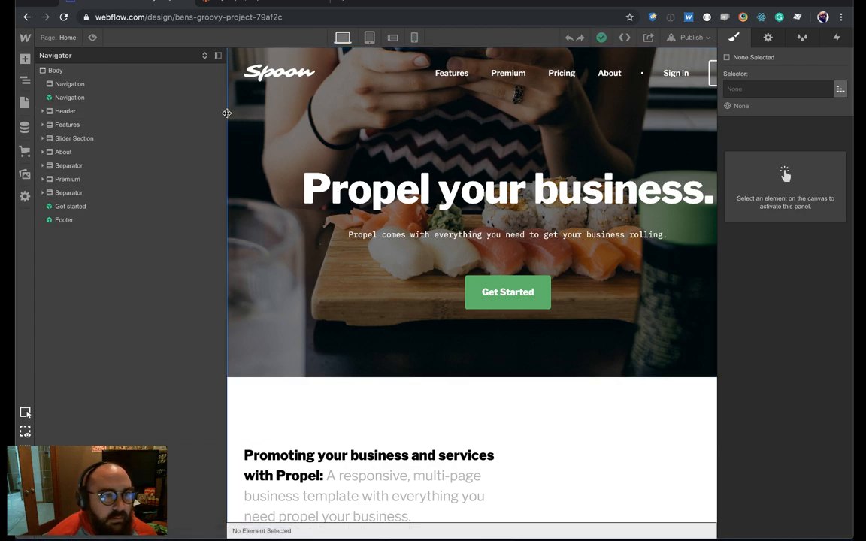
Step: Undock the Navigator and close it
click(218, 56)
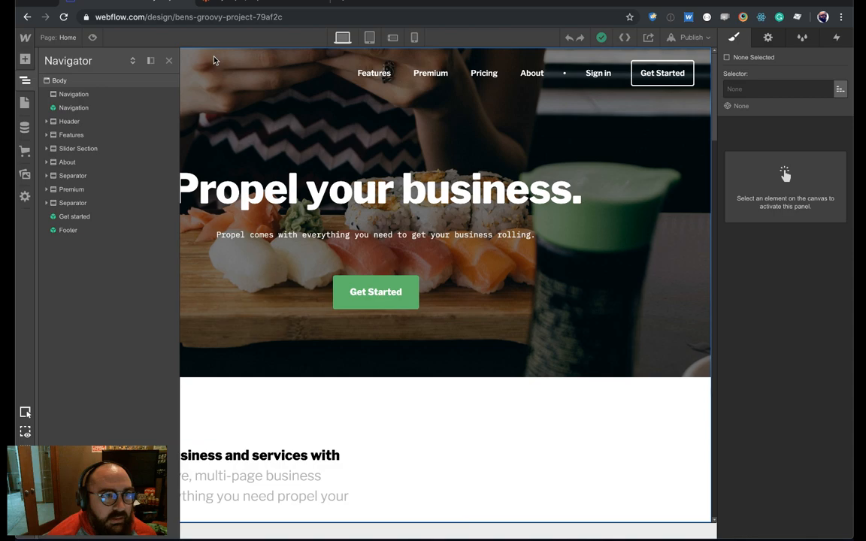
click(182, 93)
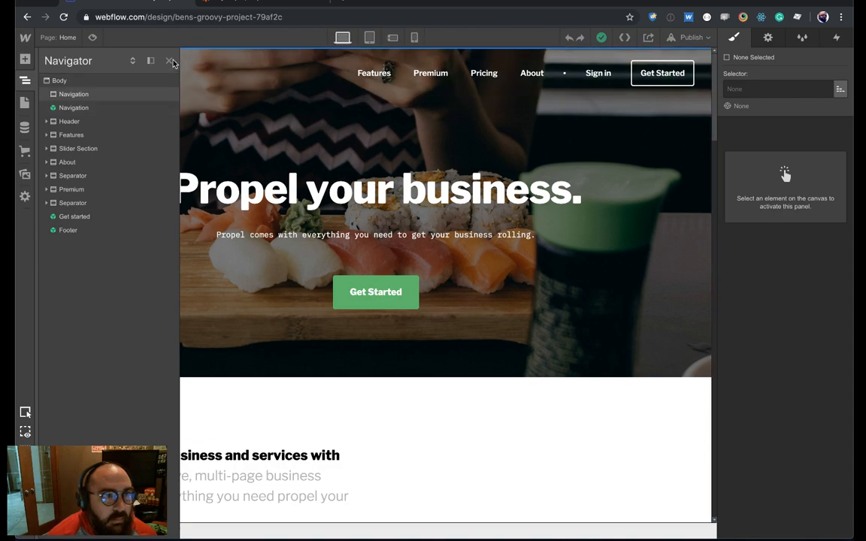
click(168, 60)
Step: Open the CMS Collections and examine the fields of the first item in the Team Members collection
click(25, 127)
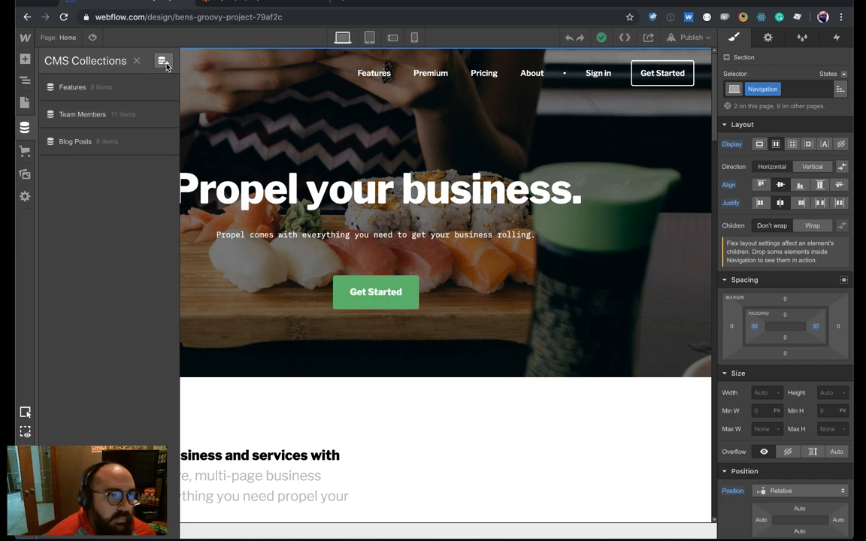
click(164, 61)
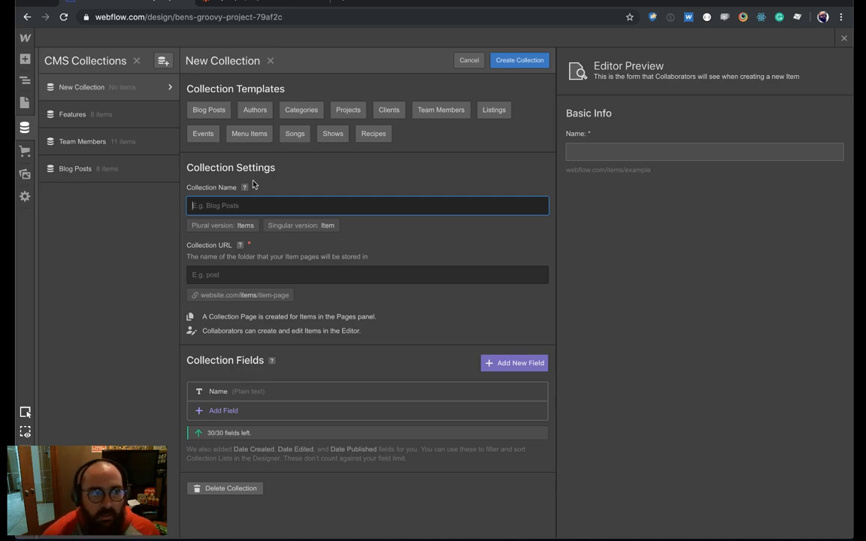
click(131, 142)
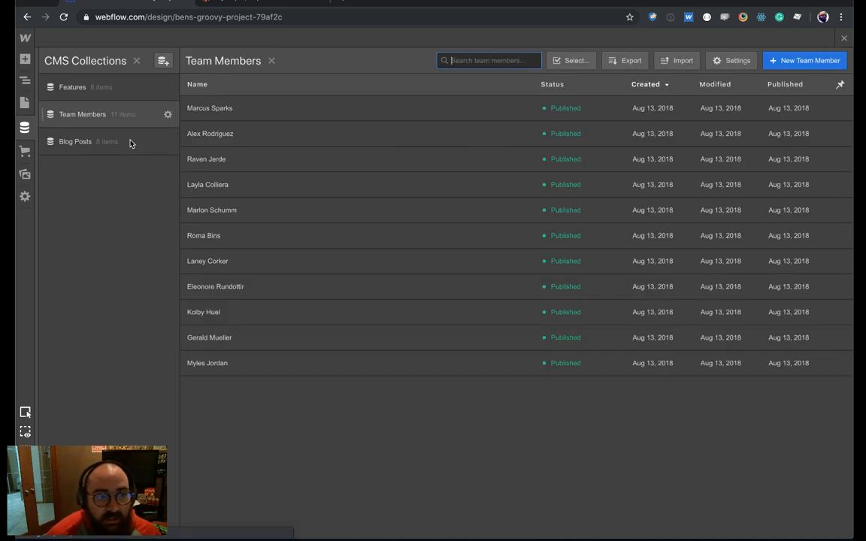
click(336, 114)
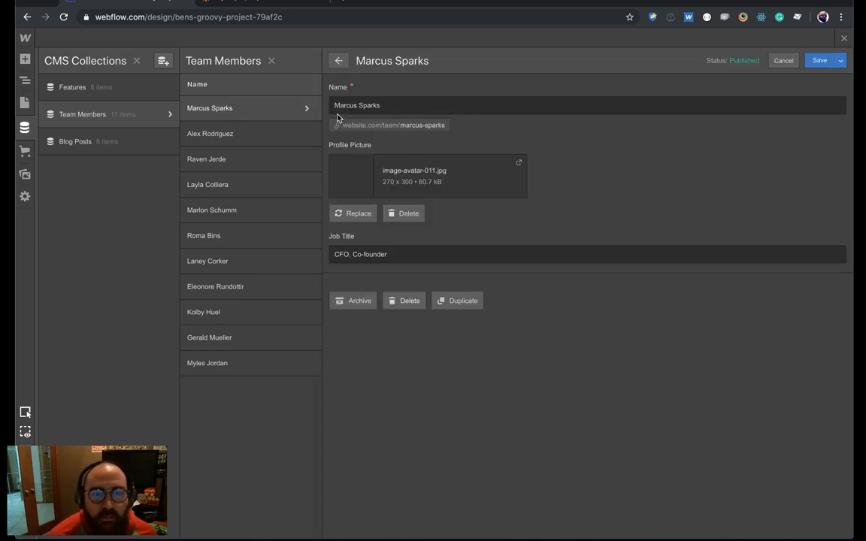
click(377, 253)
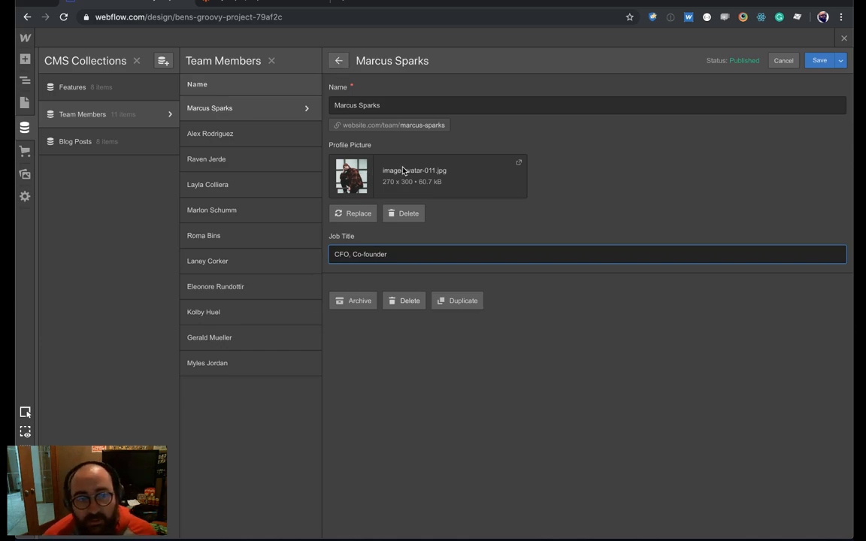
Step: In the Team Members collection settings, add a plain text field labelled "Field 1" and save the field
click(167, 141)
click(160, 118)
click(167, 115)
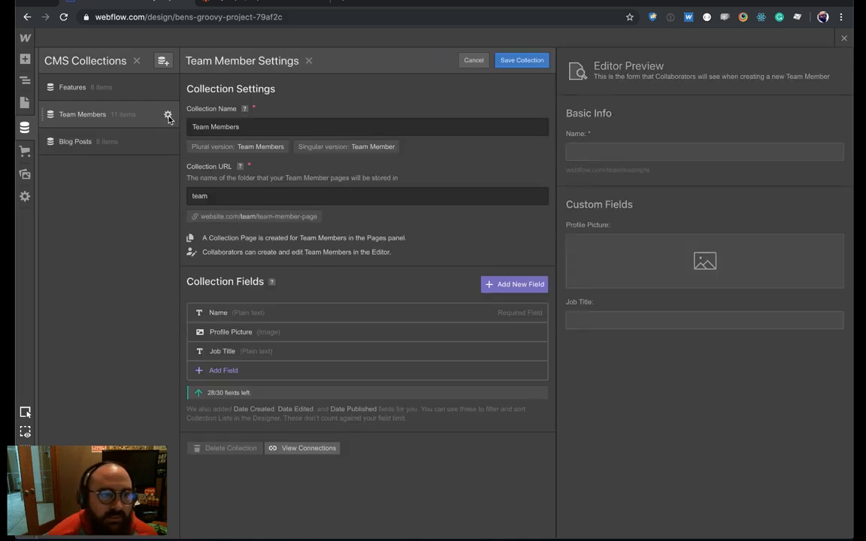
scroll(230, 367, down, 3)
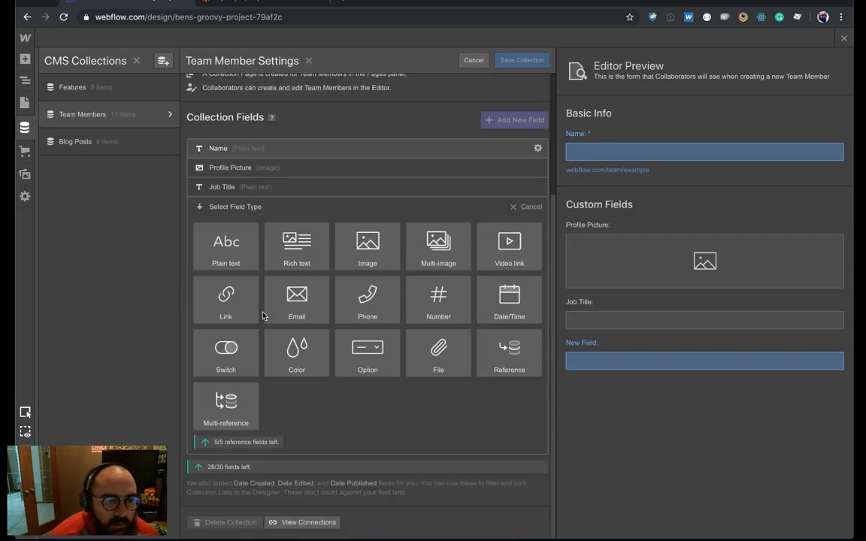
click(235, 258)
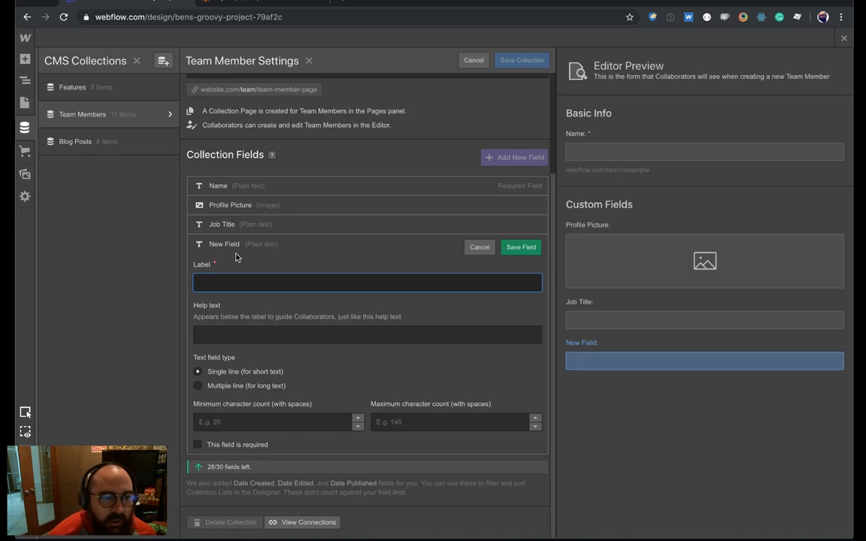
text(Field 1)
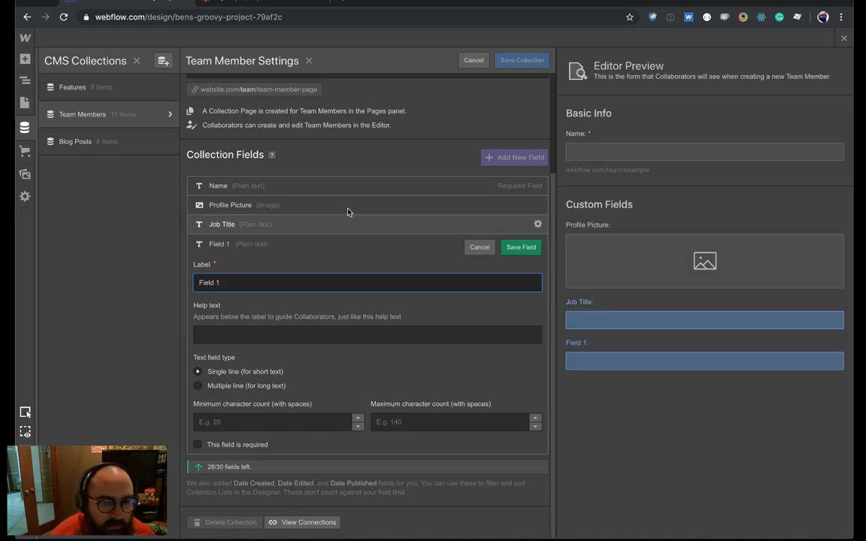
click(521, 248)
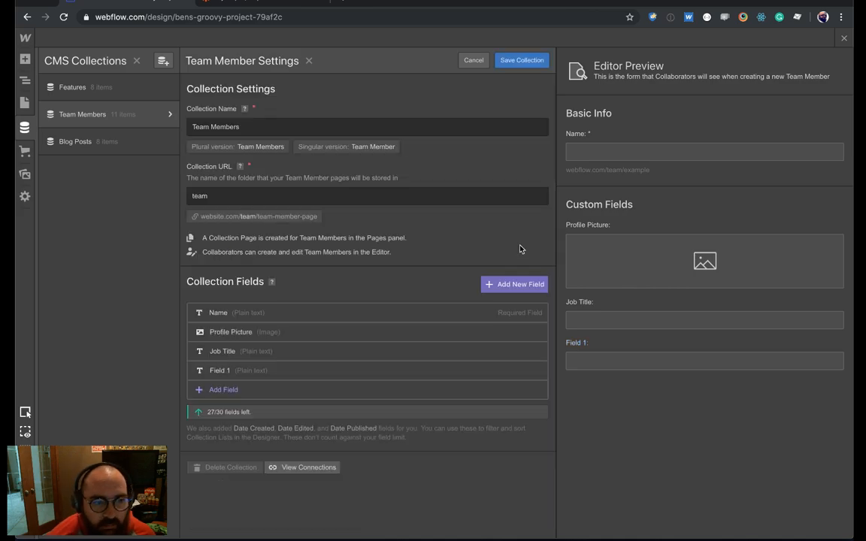
Step: Add a plain text field labelled "Field 2", save the Team Members collection, and open its first item
click(224, 391)
click(227, 427)
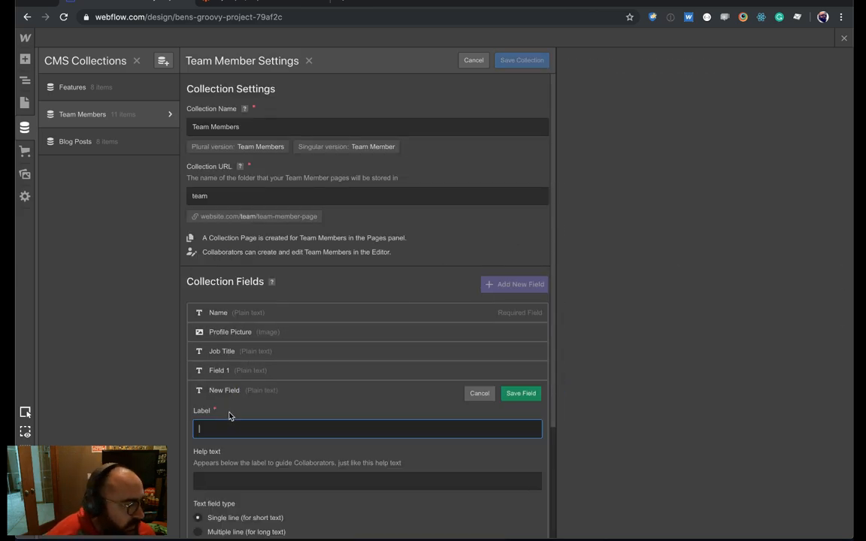
text(Fi)
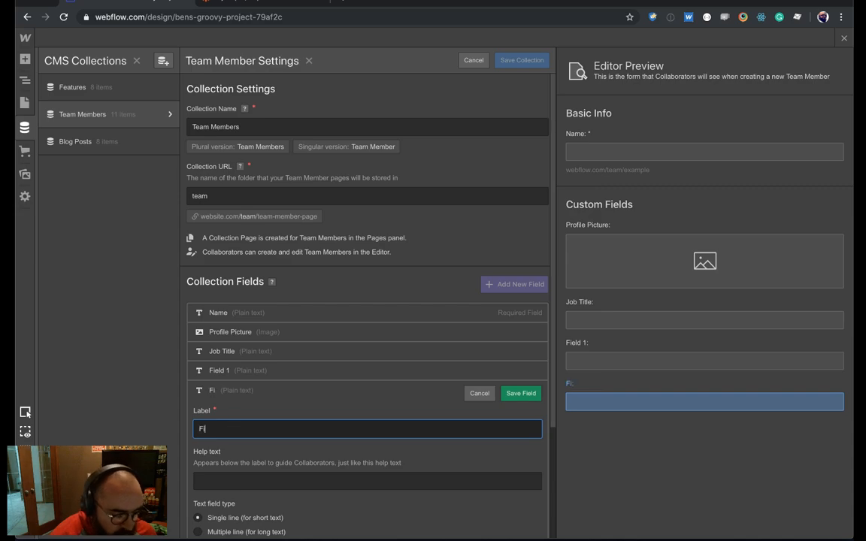
text(eld 2)
click(523, 396)
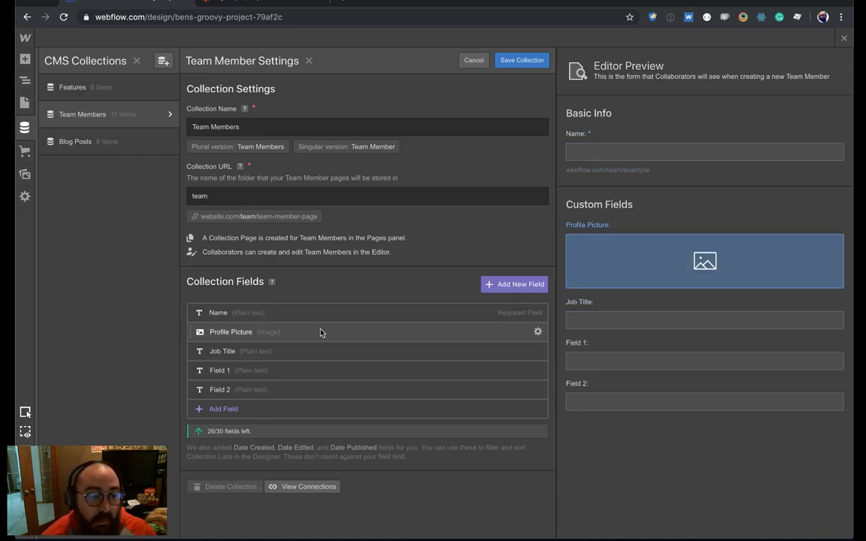
click(528, 62)
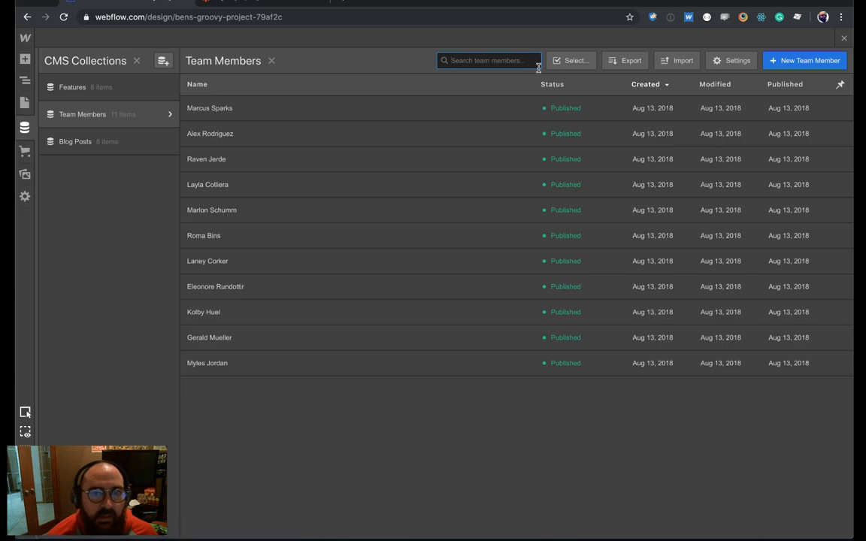
click(500, 111)
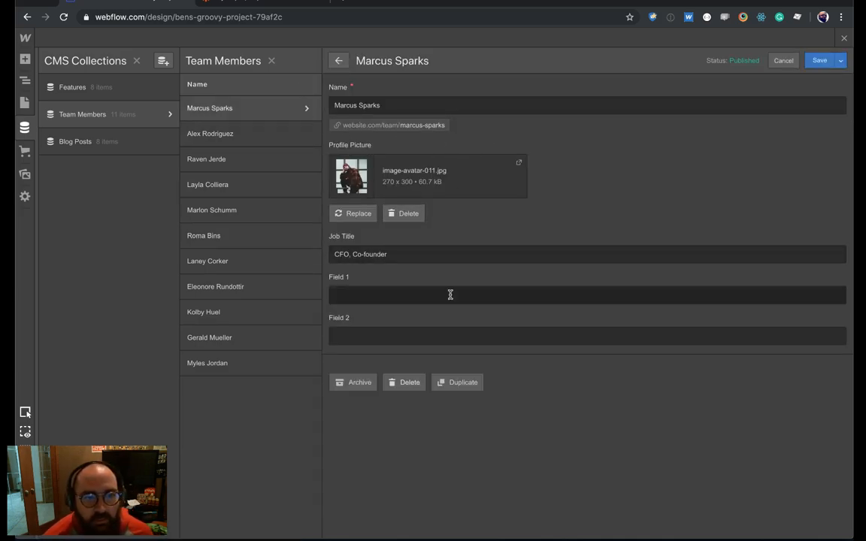
Step: Switch to the empty browser page and create a new blank Google Sheets spreadsheet via sheets.new
click(345, 2)
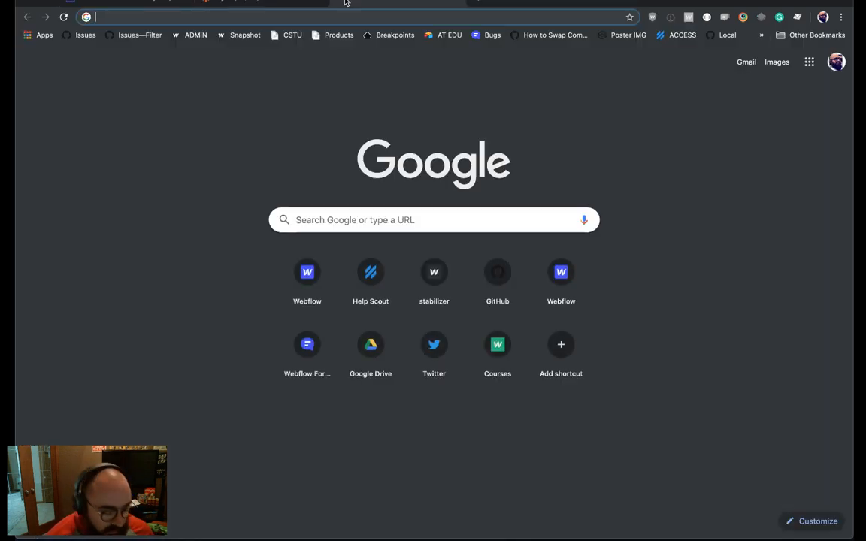
text(shee)
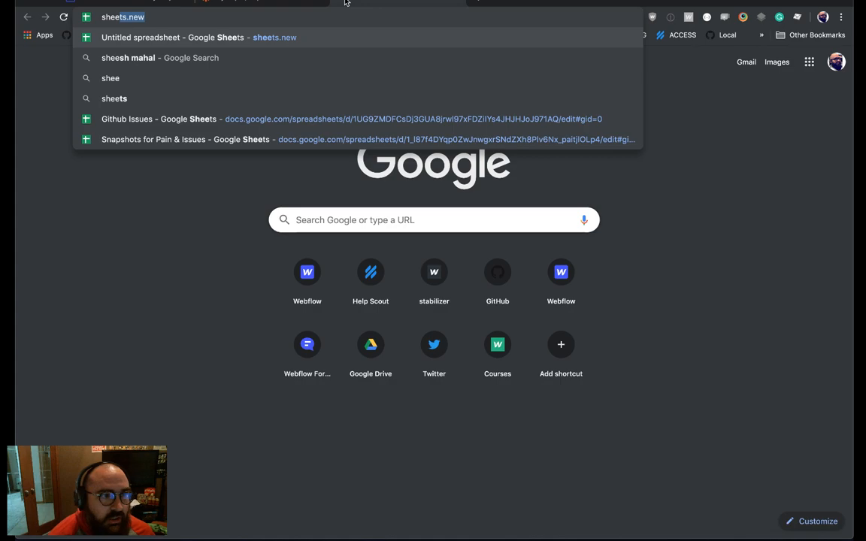
key(Return)
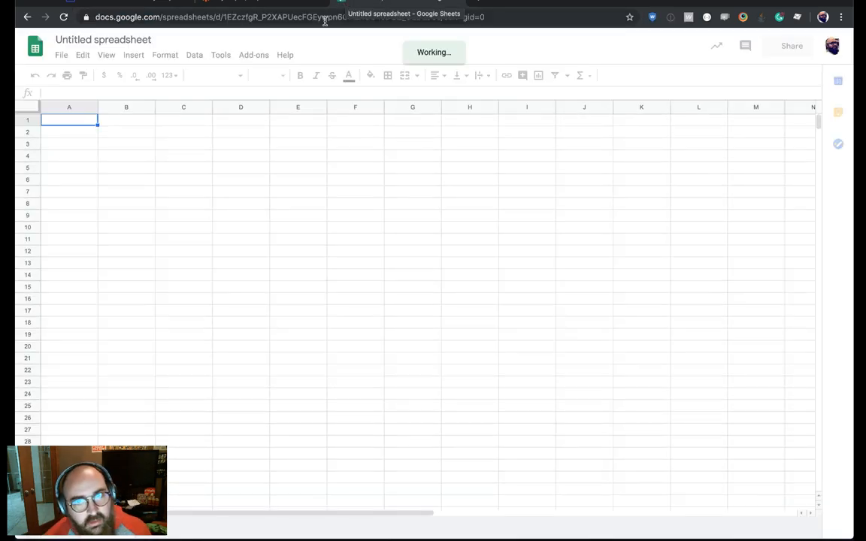
Step: Rename the spreadsheet as "Live Update Zap Sheet"
click(114, 39)
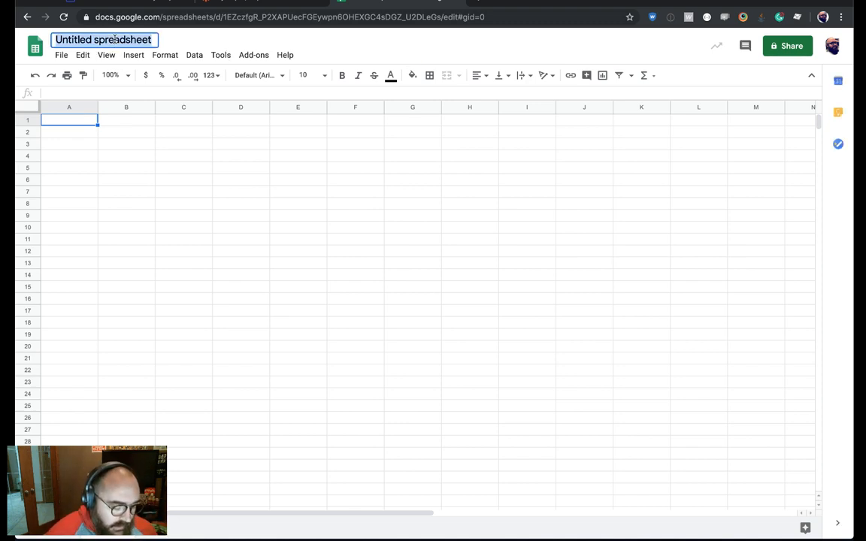
text(Live Zap)
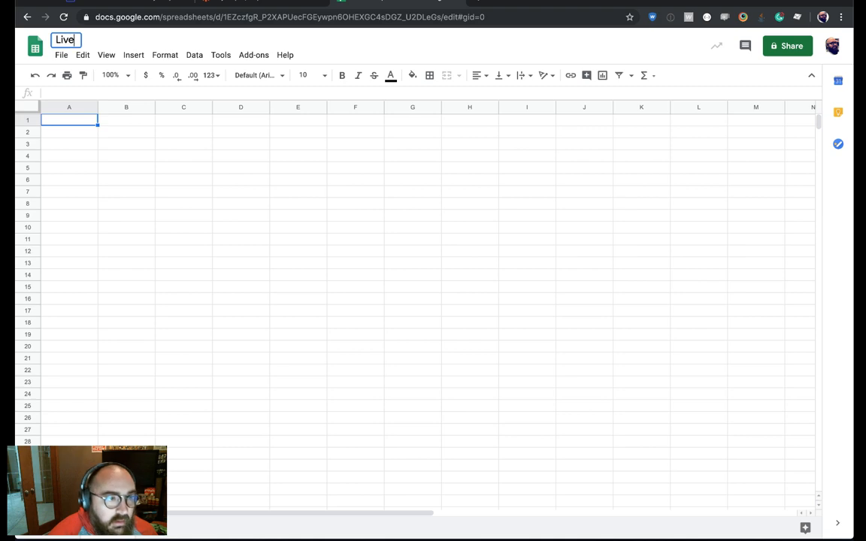
key(BackSpace)
key(BackSpace)
key(BackSpace)
text(Update Zap Shje)
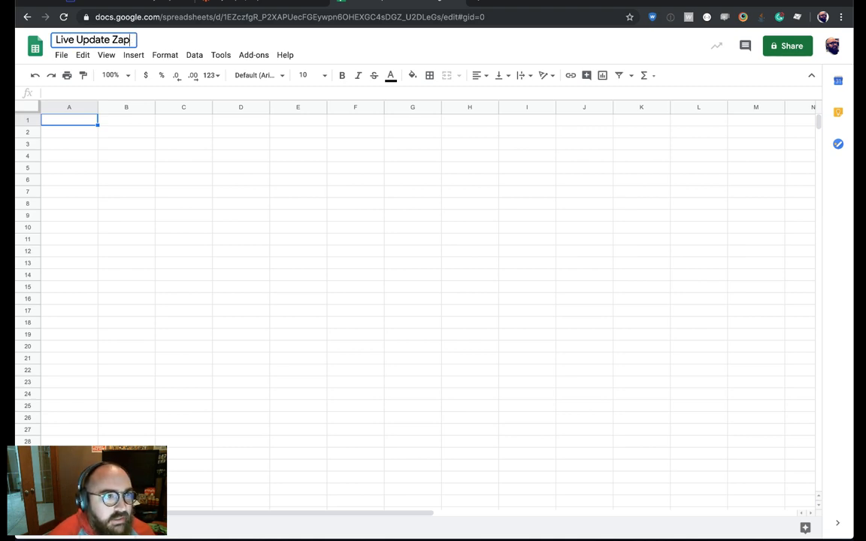
key(BackSpace)
key(BackSpace)
text(eet)
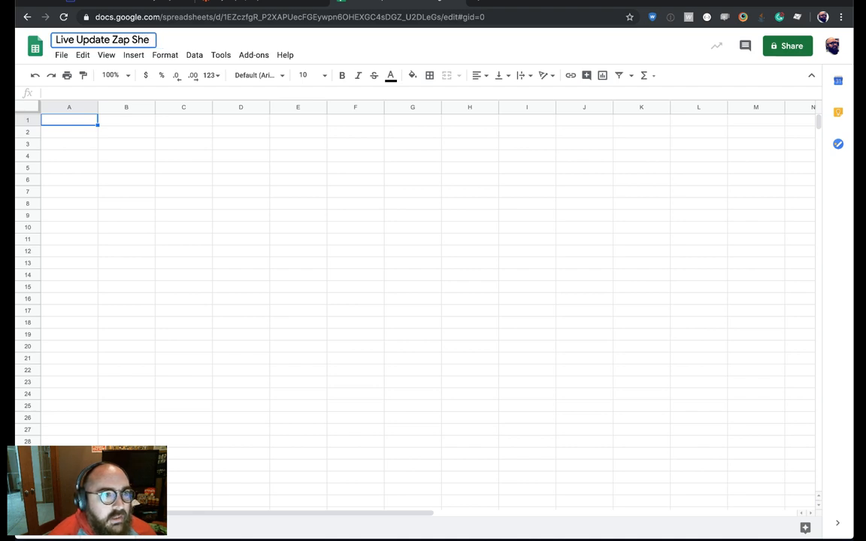
key(Return)
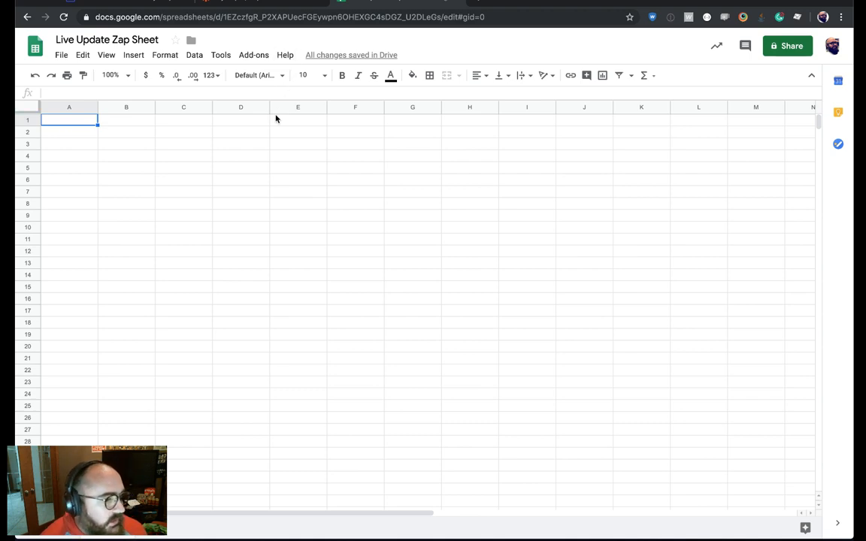
Step: Using the fields of the open Webflow team member item as reference, enter the headers Name in A1 and Profile Picture in B1
click(148, 4)
click(381, 104)
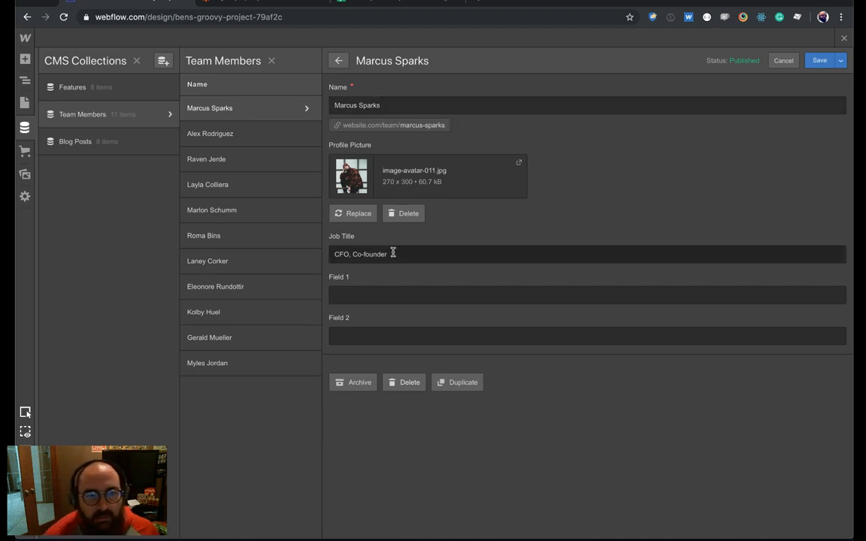
click(376, 6)
text(Name)
key(Tab)
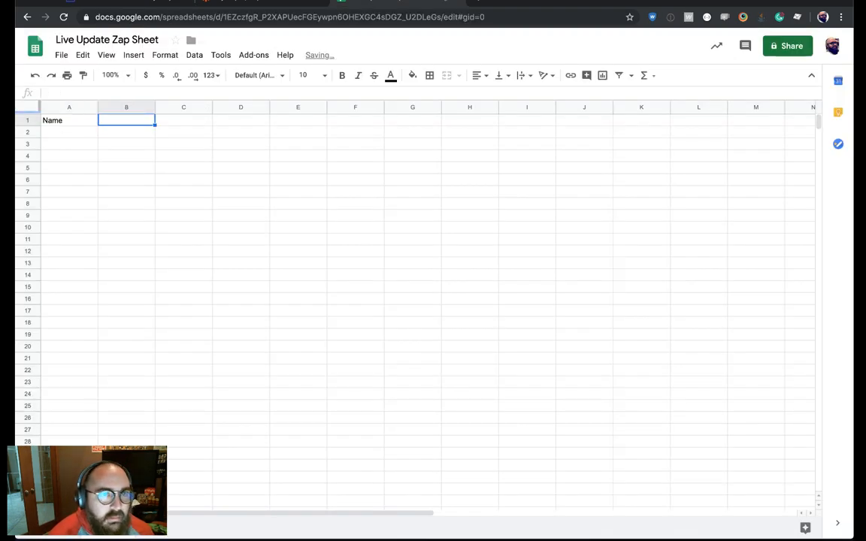
click(131, 3)
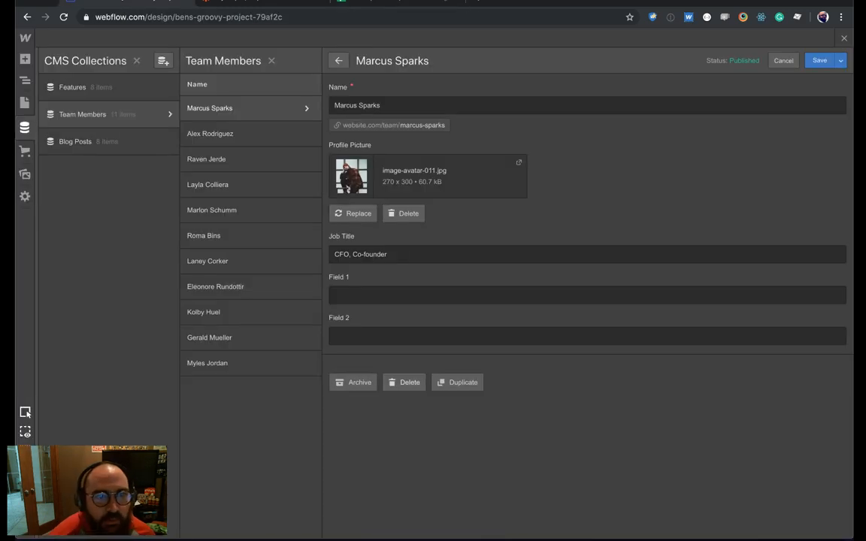
click(368, 8)
text(P)
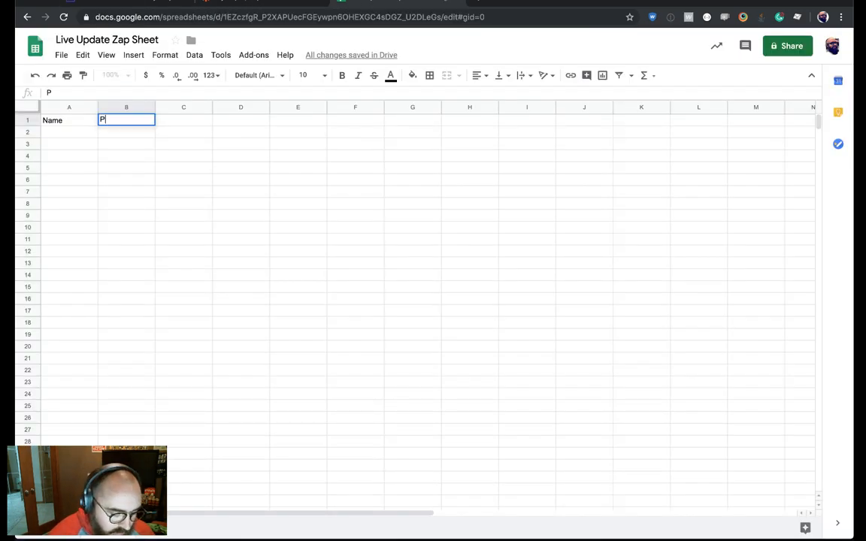
text(rofile Picture)
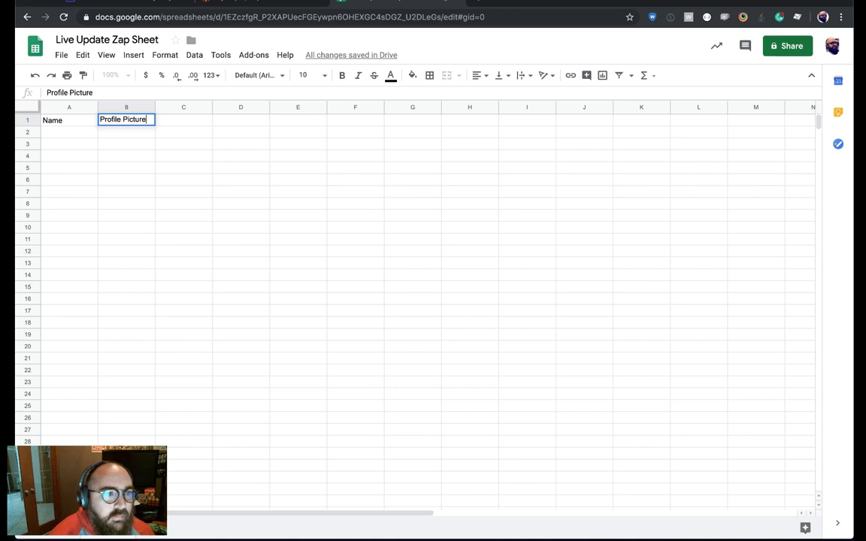
key(Tab)
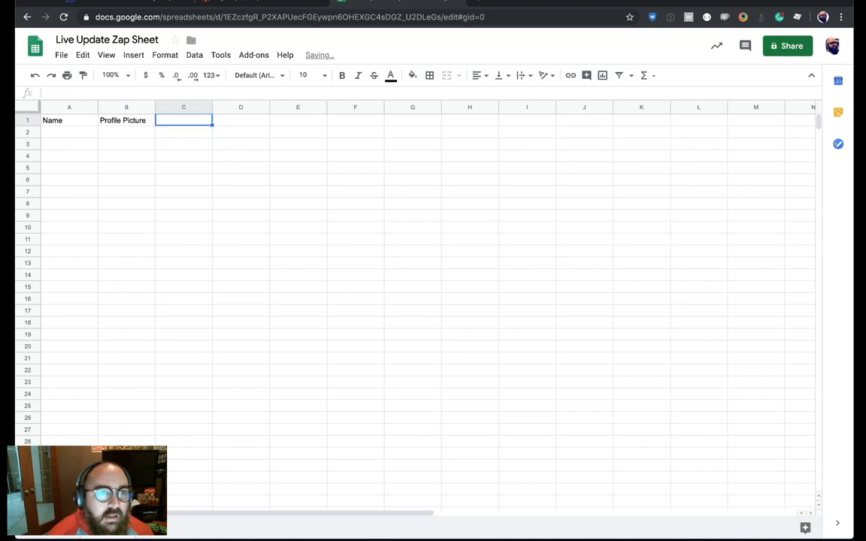
Step: Enter the remaining Webflow field names Job Title, Field 1 and Field 2 as headers in C1 to E1, checking them against the item
click(166, 3)
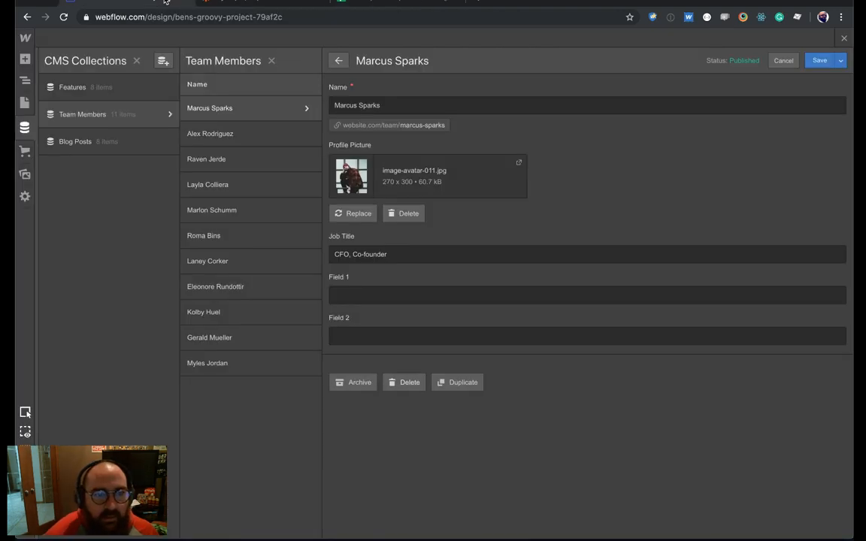
click(346, 4)
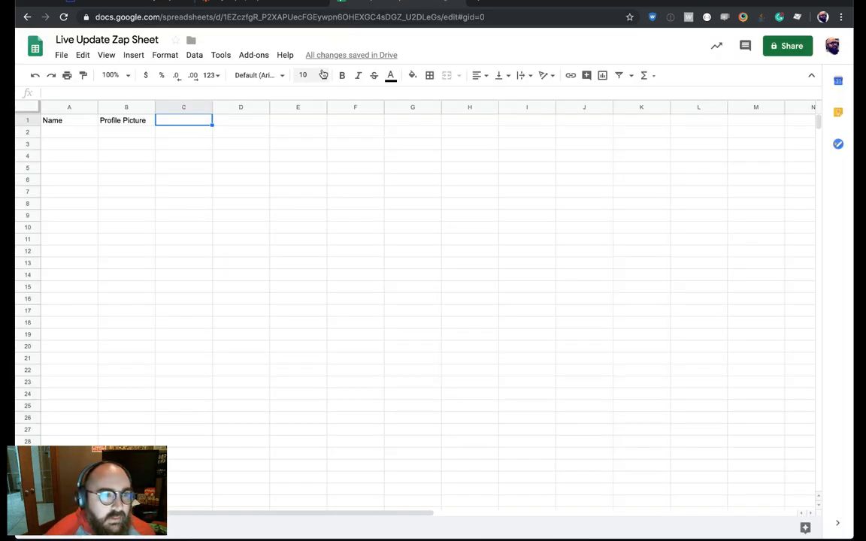
text(Job Title)
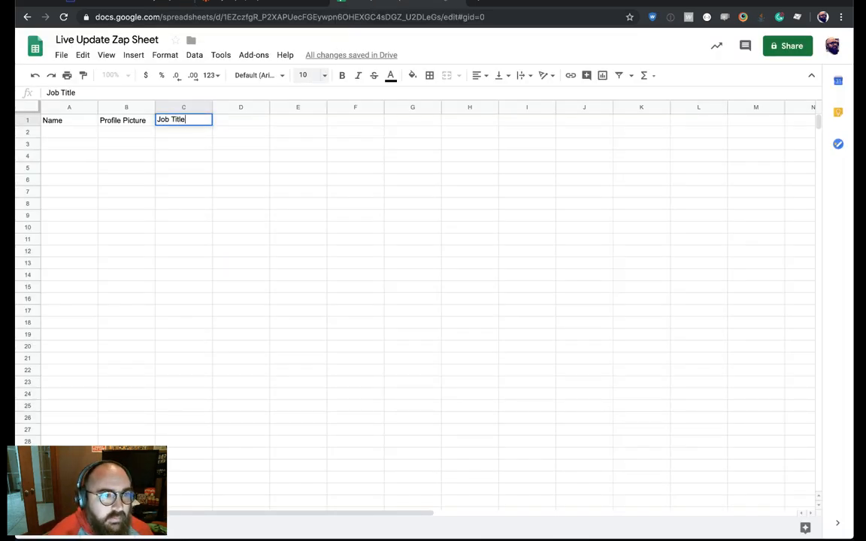
key(Tab)
text(Fi)
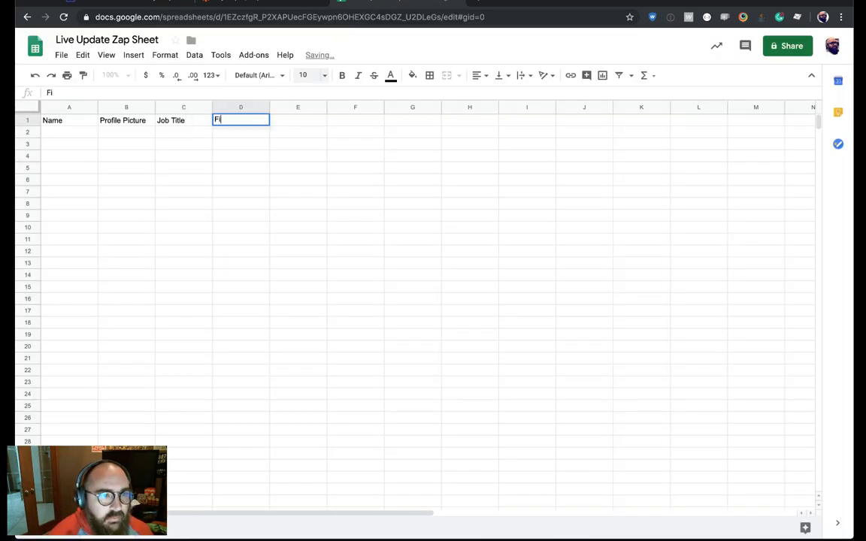
text(eld 1)
key(Tab)
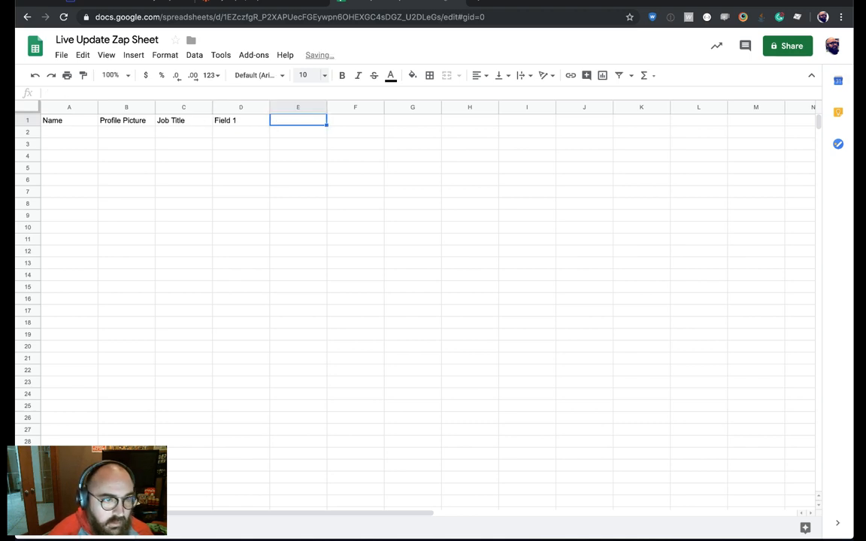
text(Field 2)
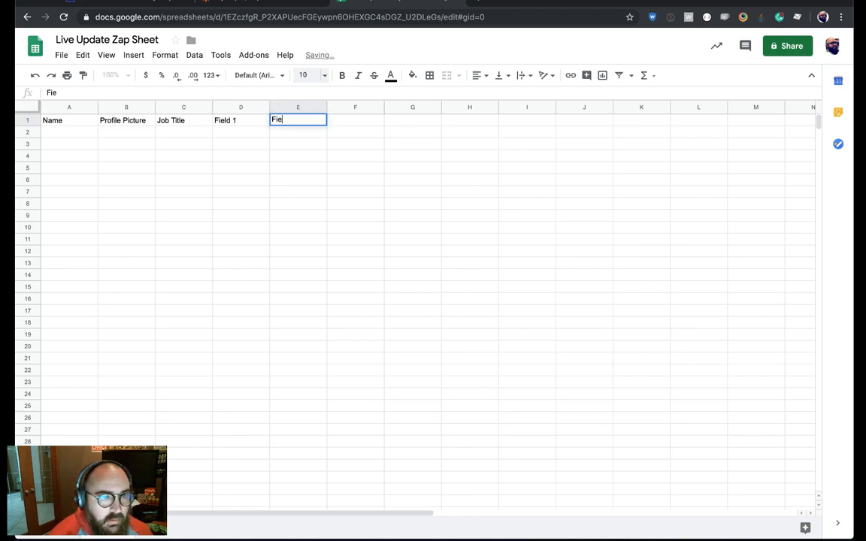
key(Return)
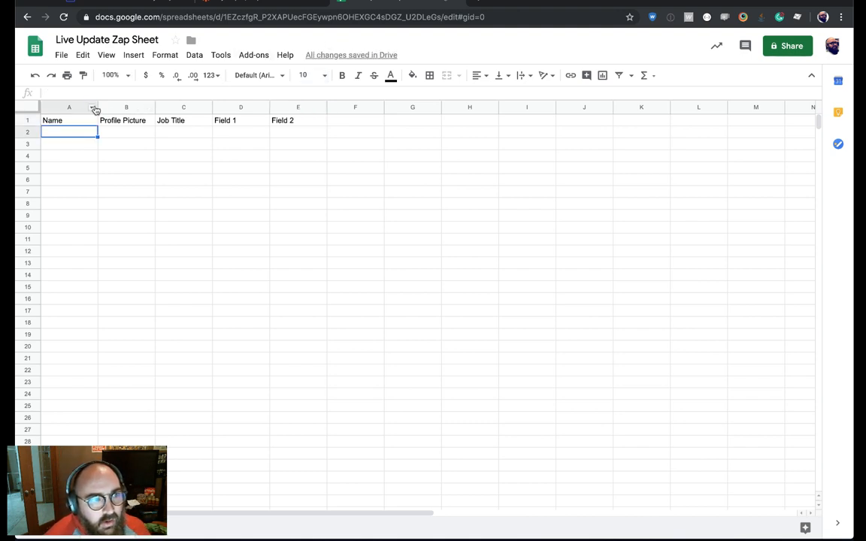
click(140, 4)
click(321, 4)
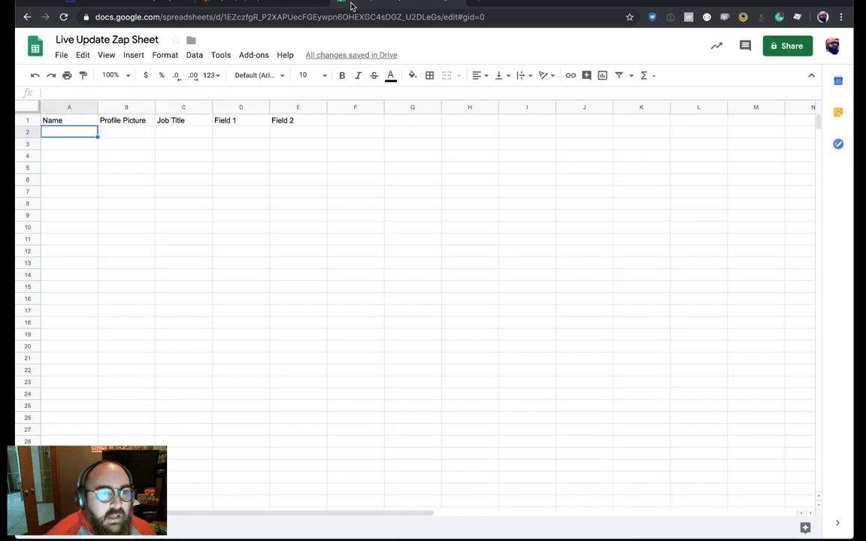
Step: Widen columns A and F of the sheet and enter the header "Item ID" in F1
drag(96, 106, 129, 108)
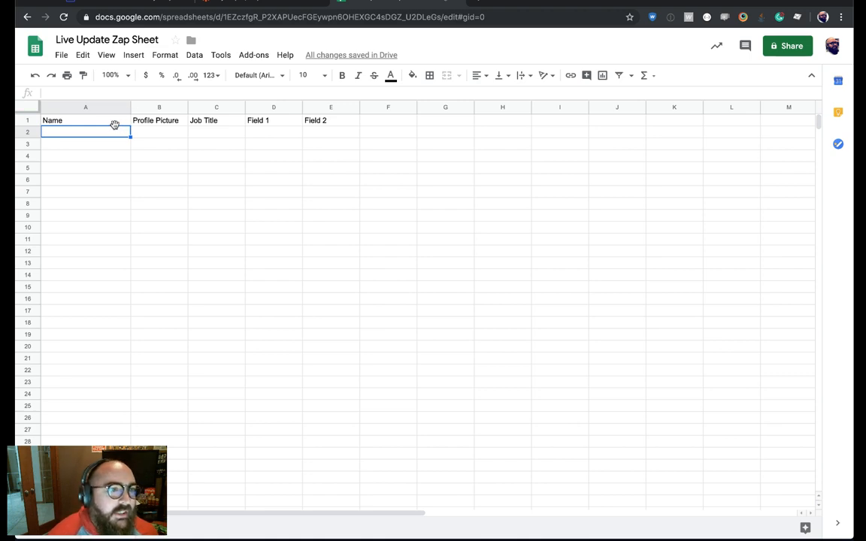
click(379, 121)
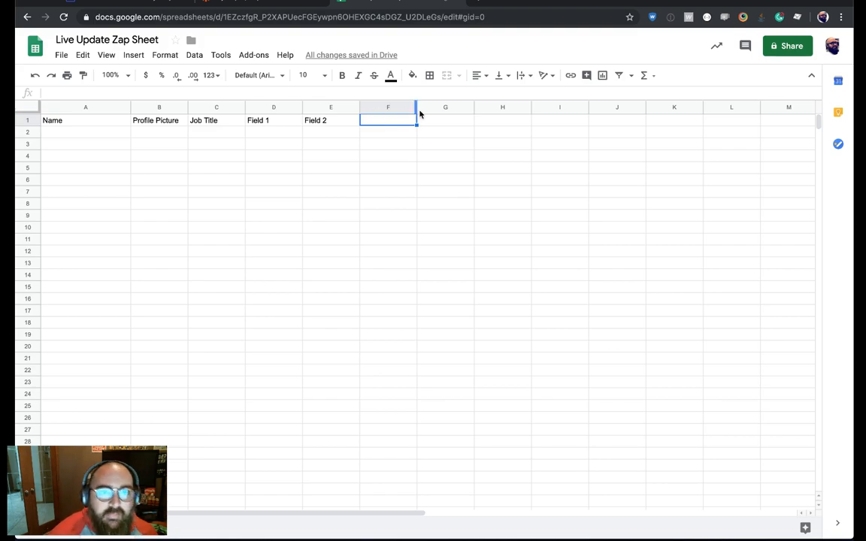
drag(417, 109, 449, 111)
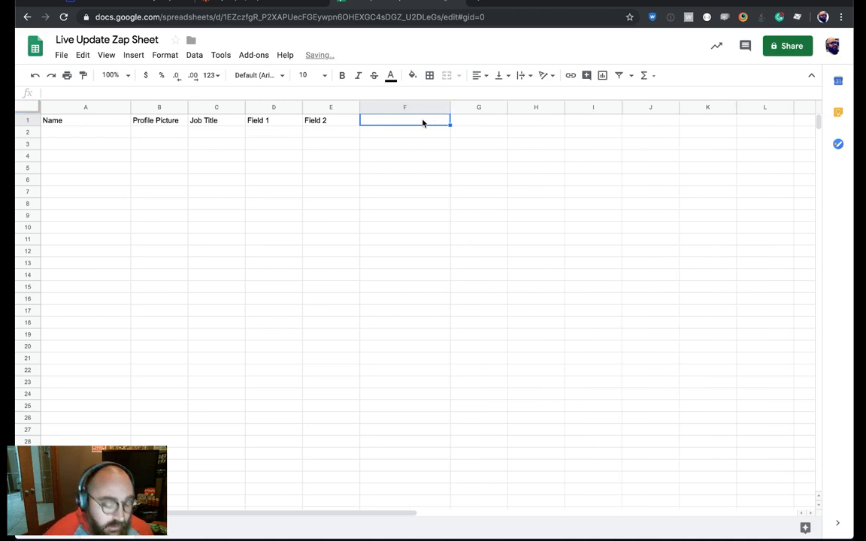
click(396, 139)
click(400, 123)
text(I)
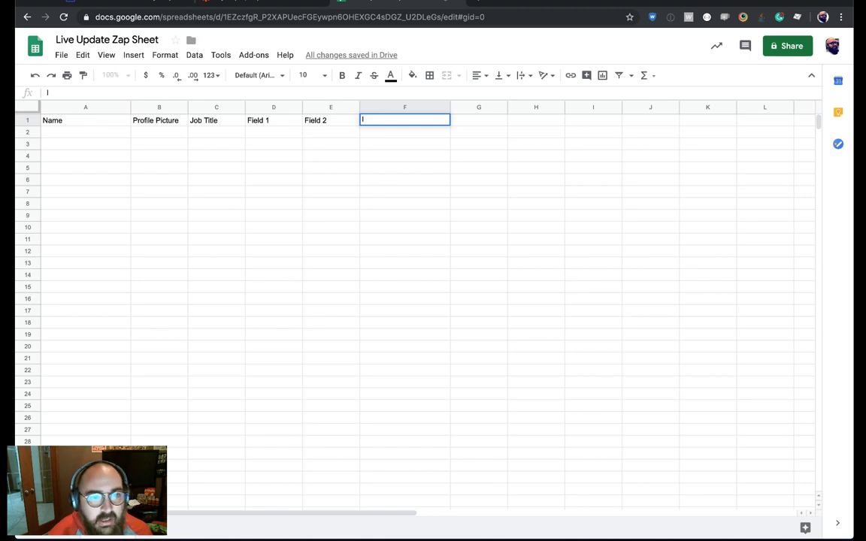
text(tem)
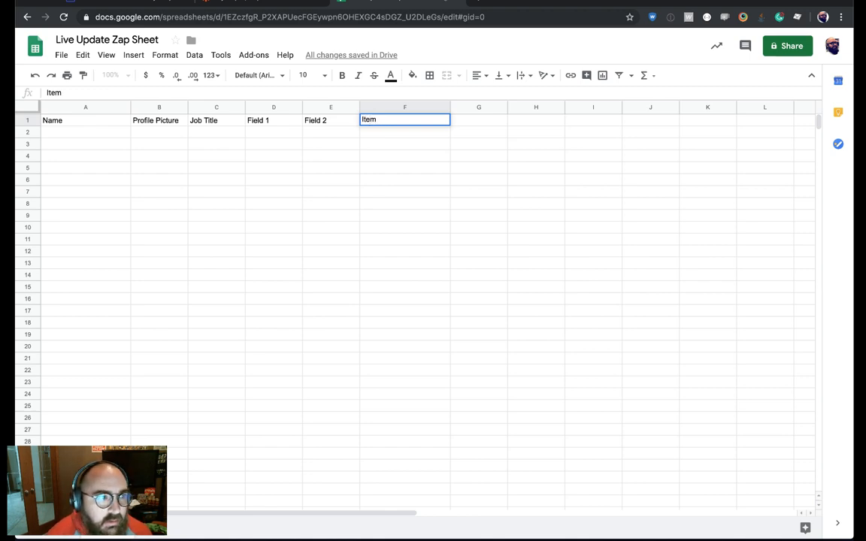
text( ID)
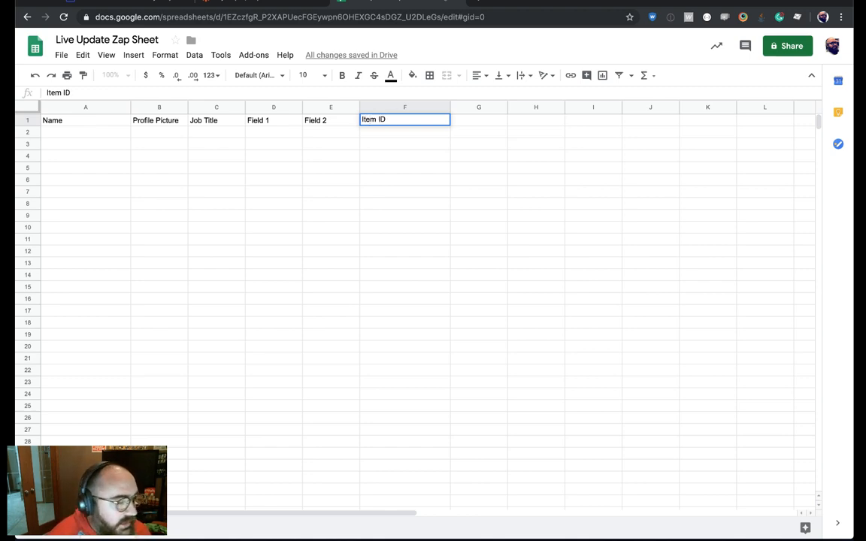
key(Return)
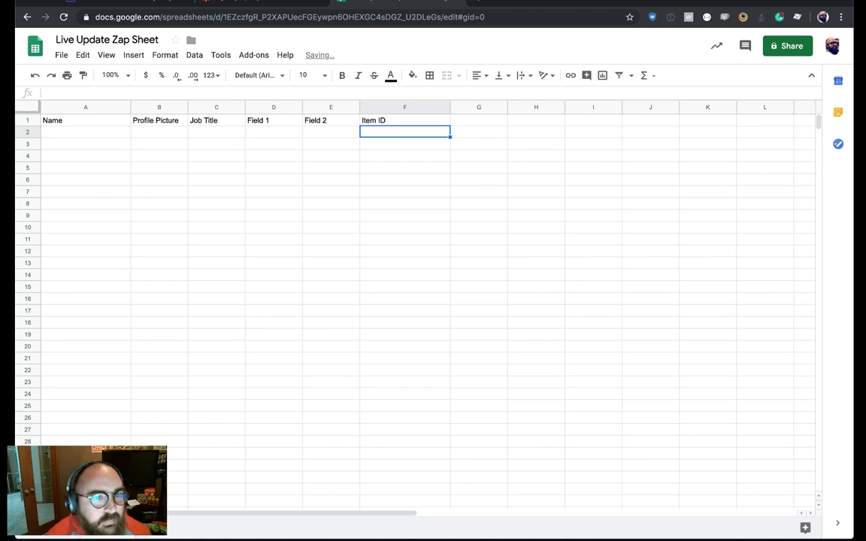
click(374, 122)
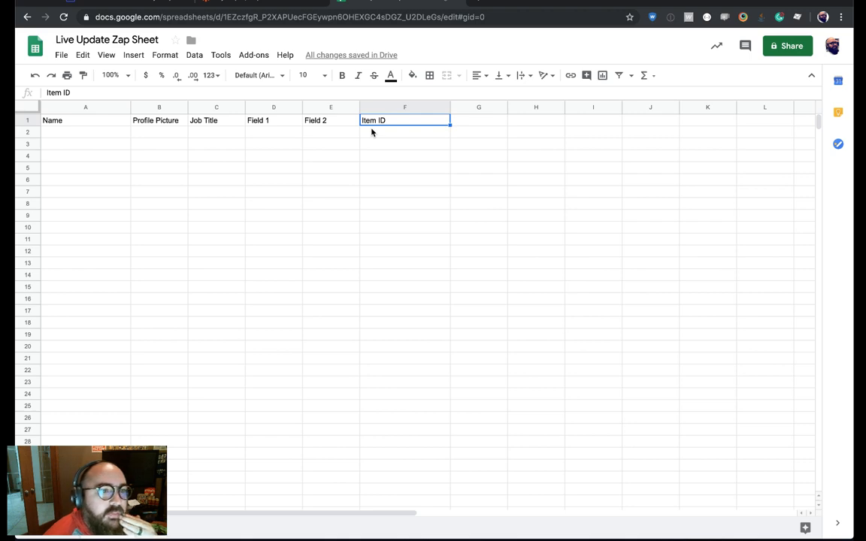
click(64, 132)
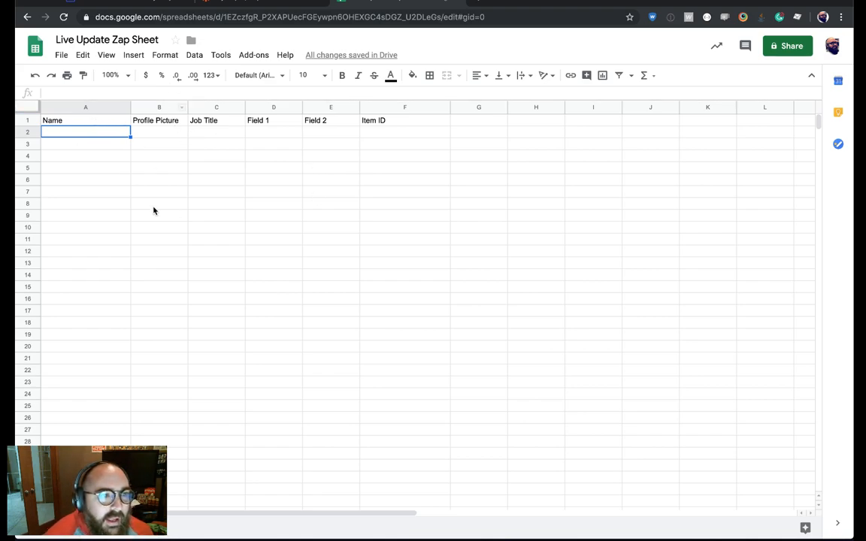
Step: Switch to Webflow, examine the fields of the Team Members items one after another, and close the CMS Collections
click(135, 4)
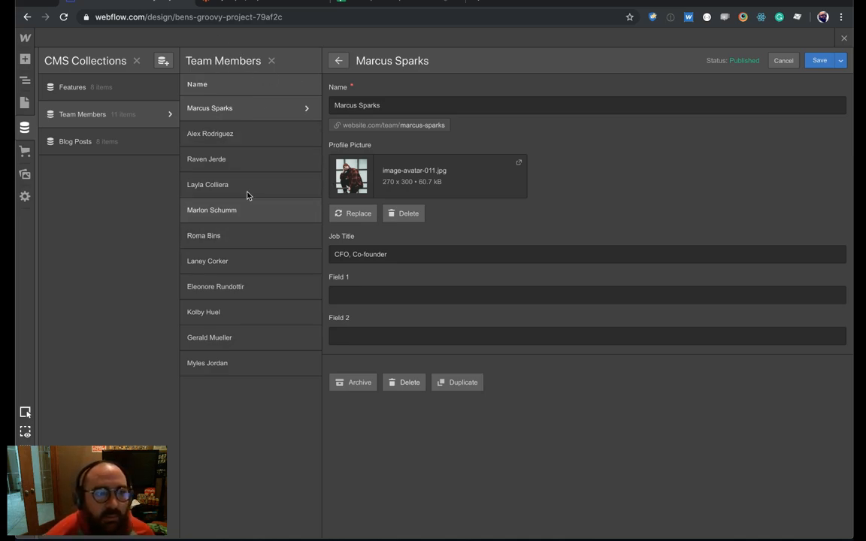
click(253, 131)
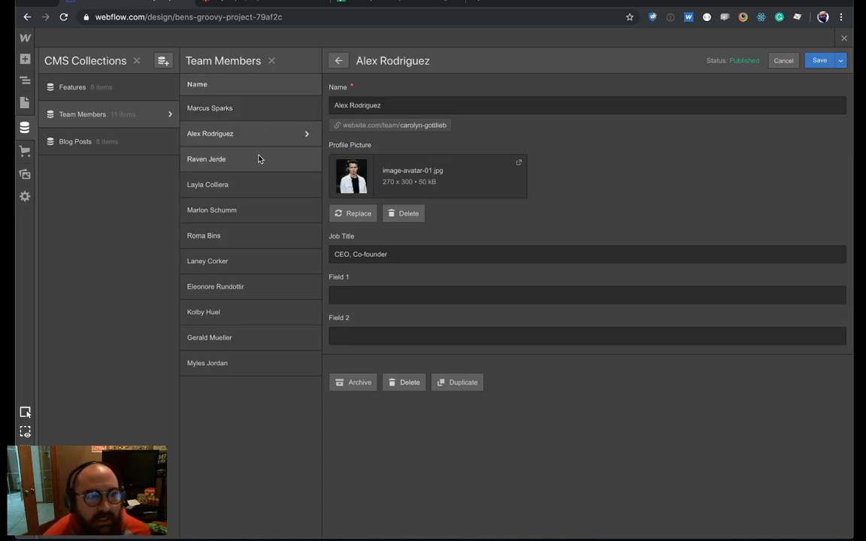
click(258, 160)
click(254, 185)
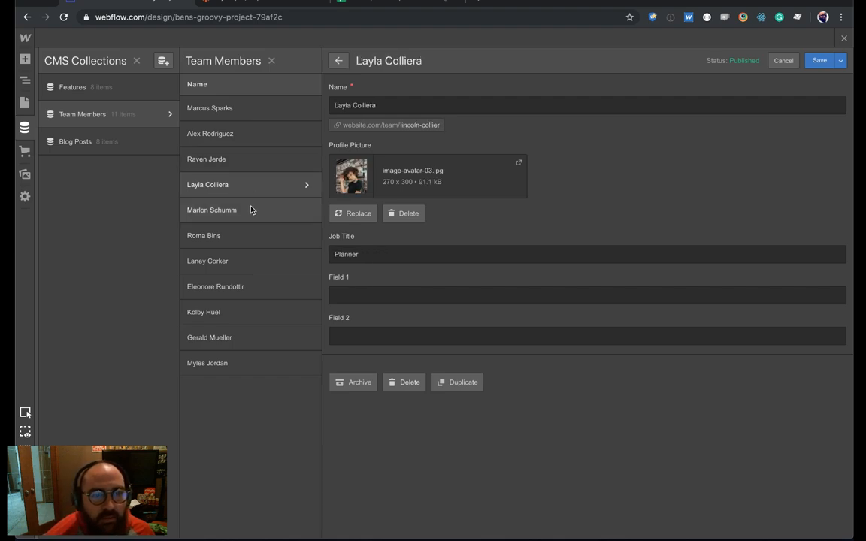
click(252, 211)
click(253, 237)
click(251, 263)
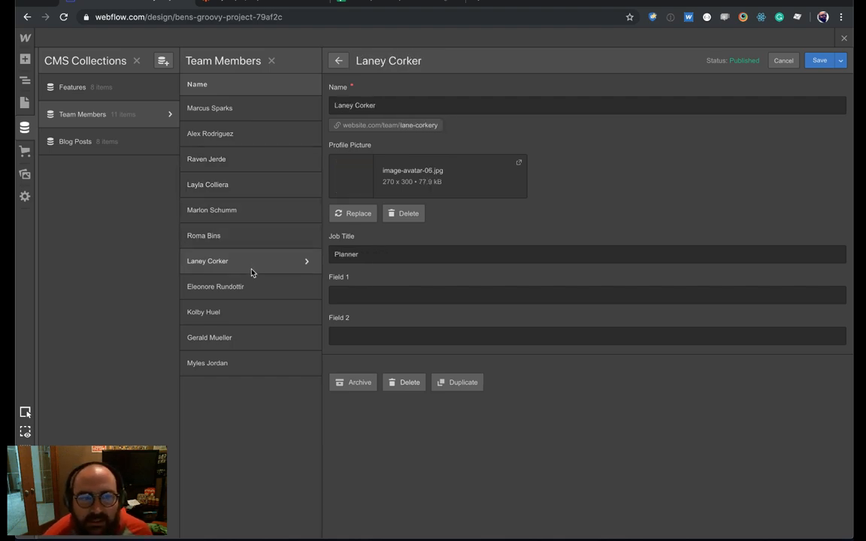
click(251, 286)
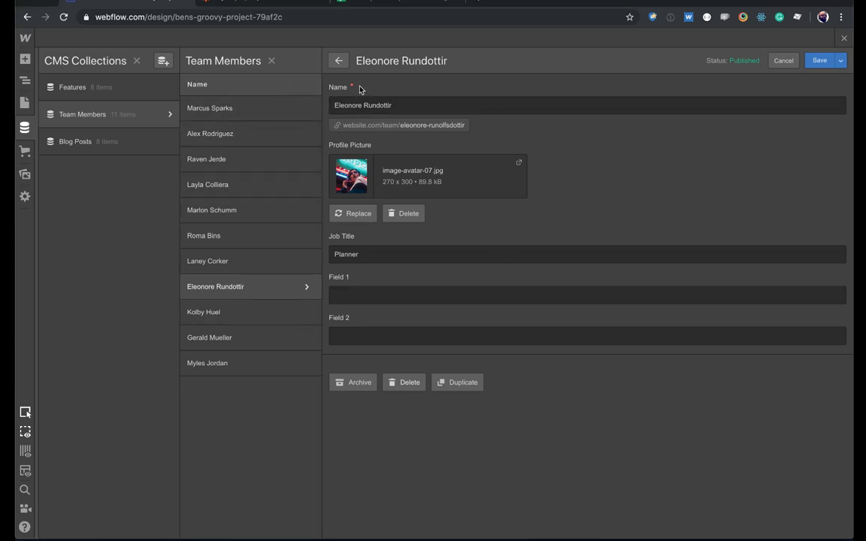
click(256, 322)
click(254, 342)
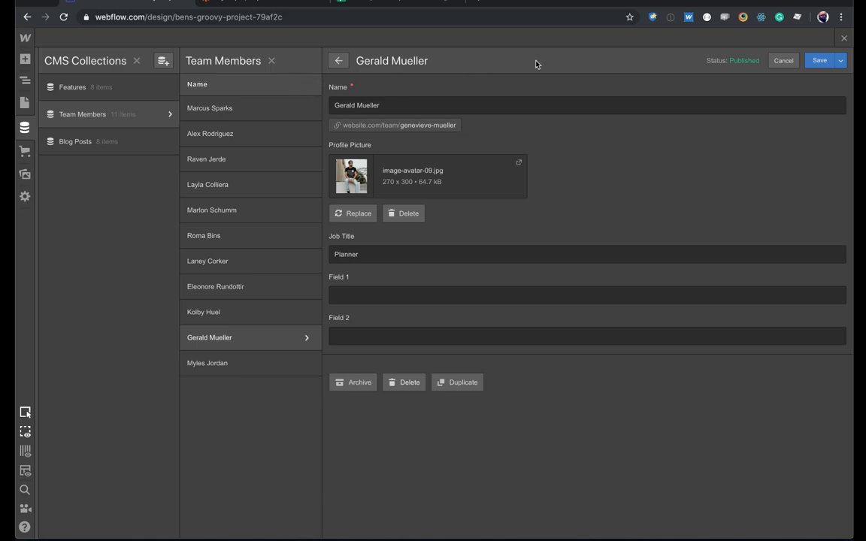
click(845, 39)
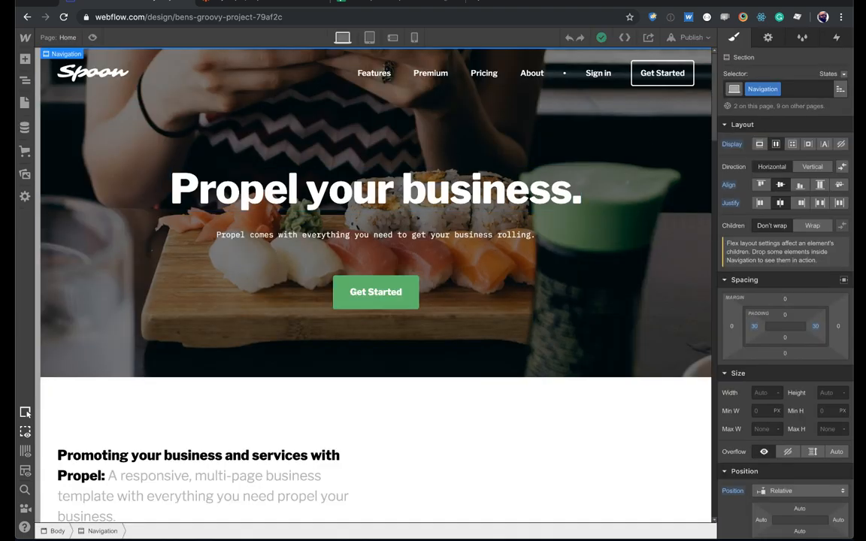
Step: Open the About page and delete the H2 text beginning "We combine the benefits" from its intro section
click(26, 101)
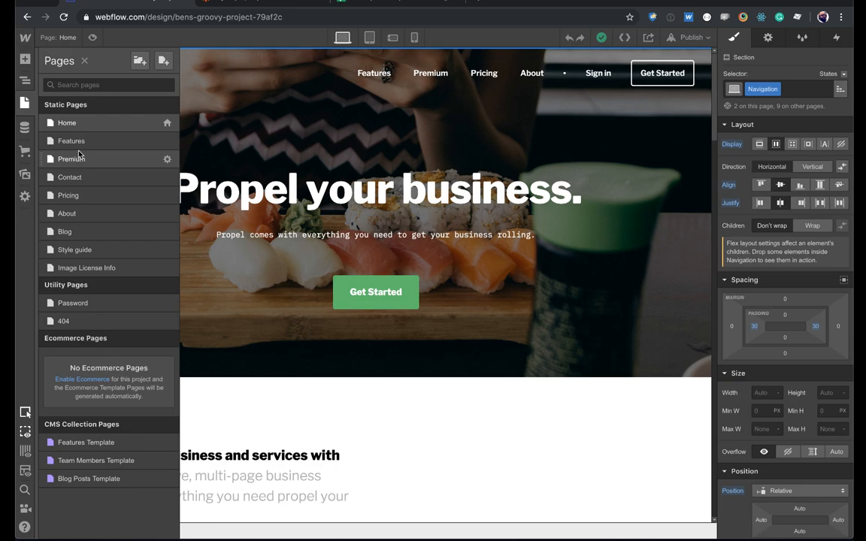
click(81, 211)
scroll(219, 195, down, 8)
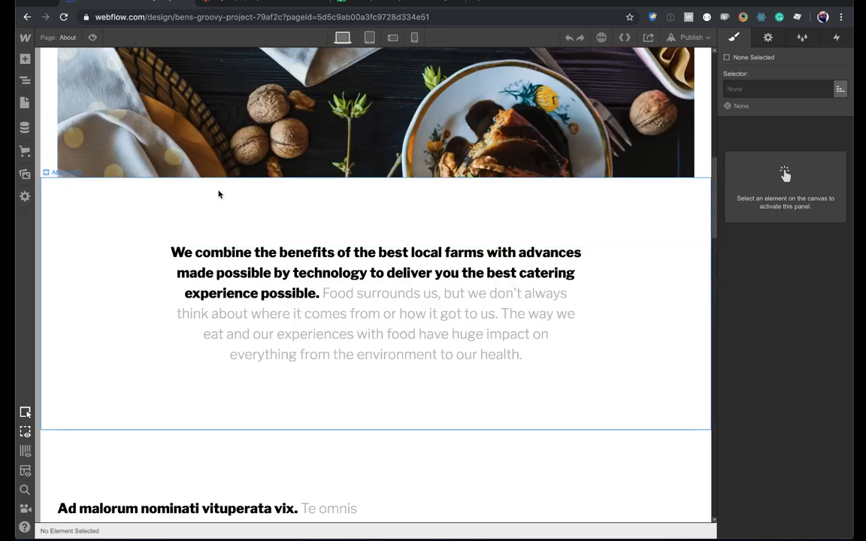
scroll(219, 195, down, 5)
scroll(237, 187, up, 1)
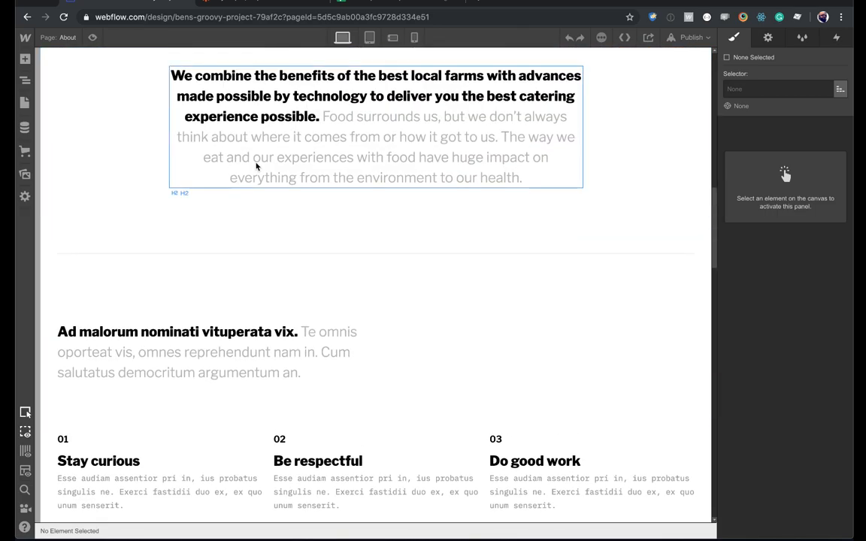
scroll(245, 161, down, 3)
scroll(245, 160, up, 5)
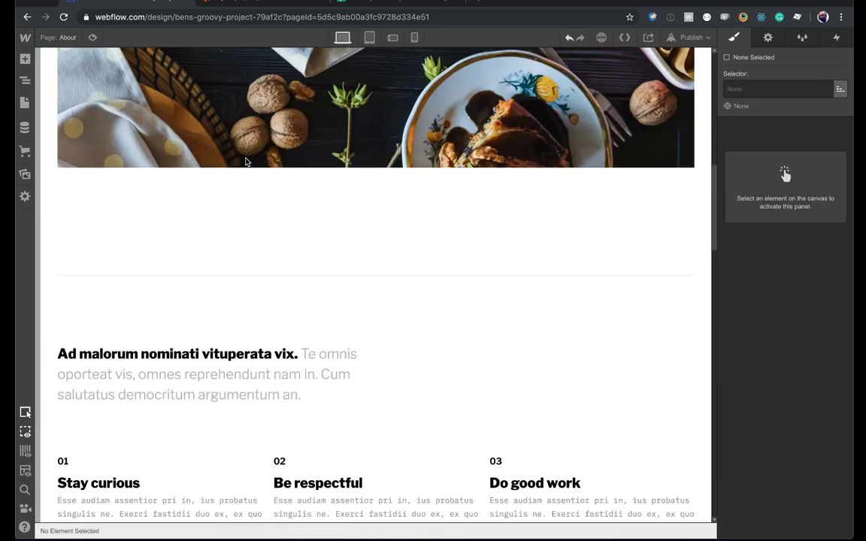
Step: Delete the empty H2 Container from the About Intro section and select its parent Container
click(256, 277)
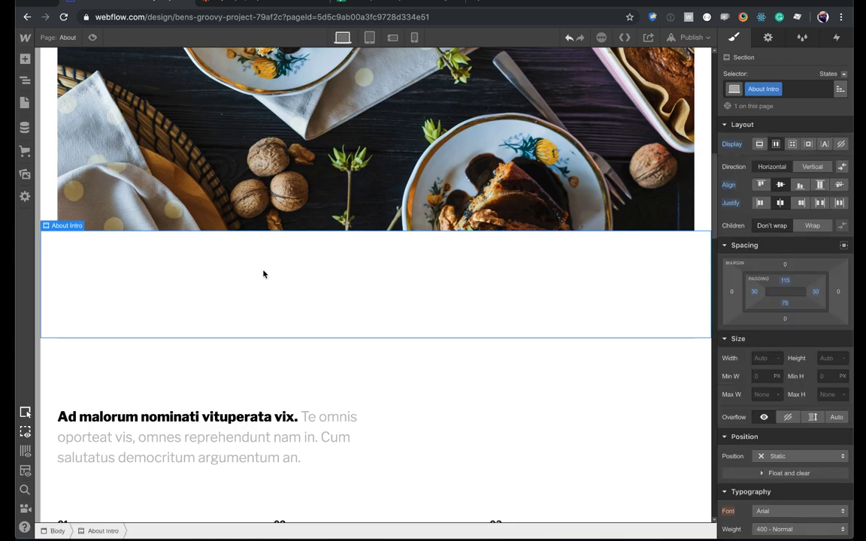
key(z)
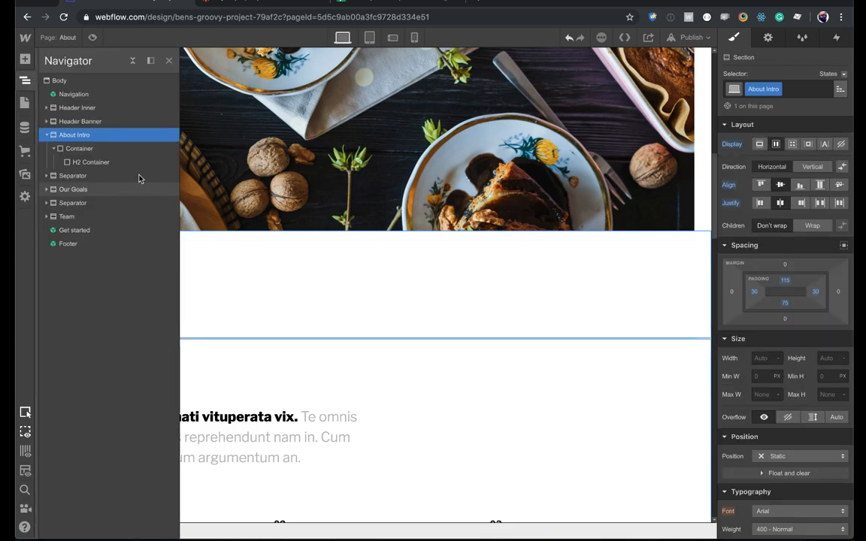
click(92, 162)
click(86, 150)
click(88, 163)
key(Delete)
click(84, 150)
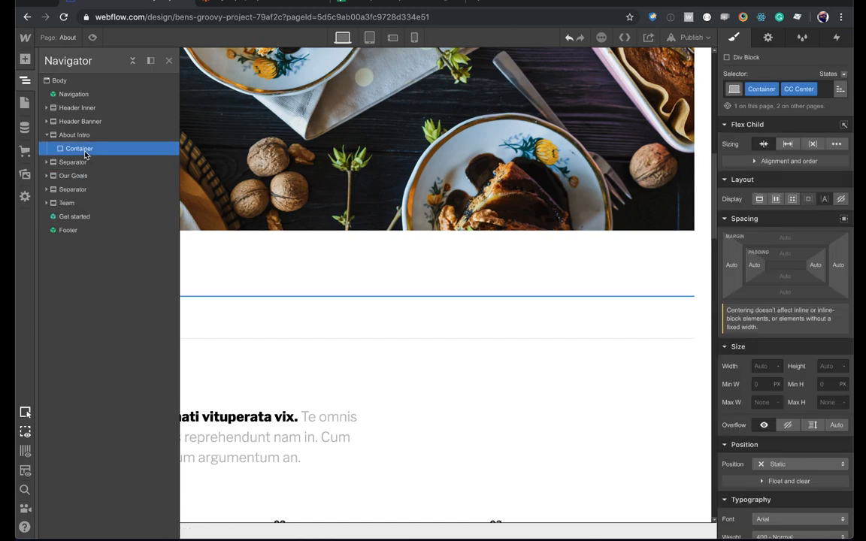
key(super+l)
text(form)
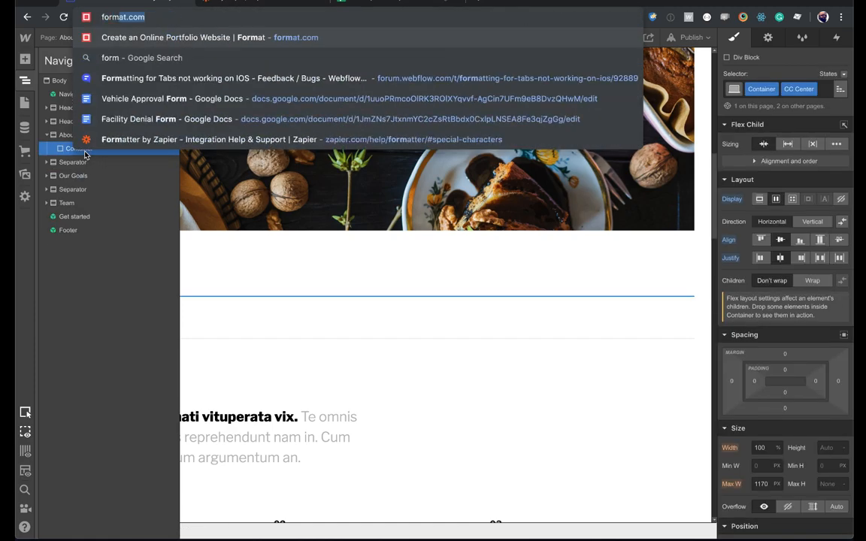
key(Escape)
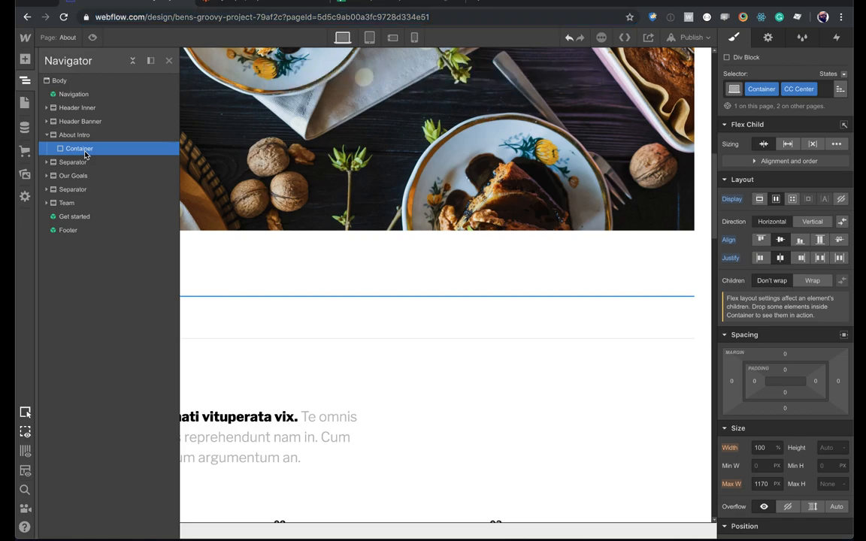
Step: Insert a Form Block into the selected Container of the About Intro section
key(super+e)
text(form)
key(Return)
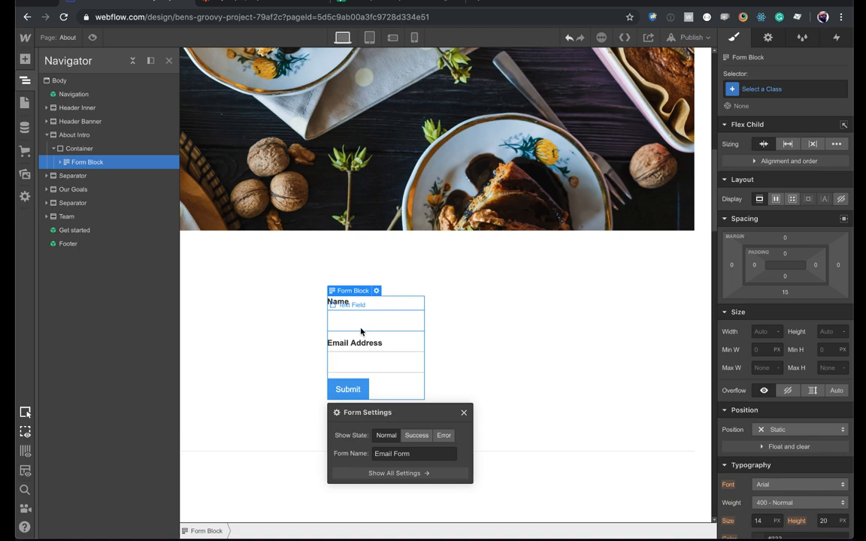
Step: Remove the CC Center combo class from the Container holding the form and select the form's first text field
click(475, 315)
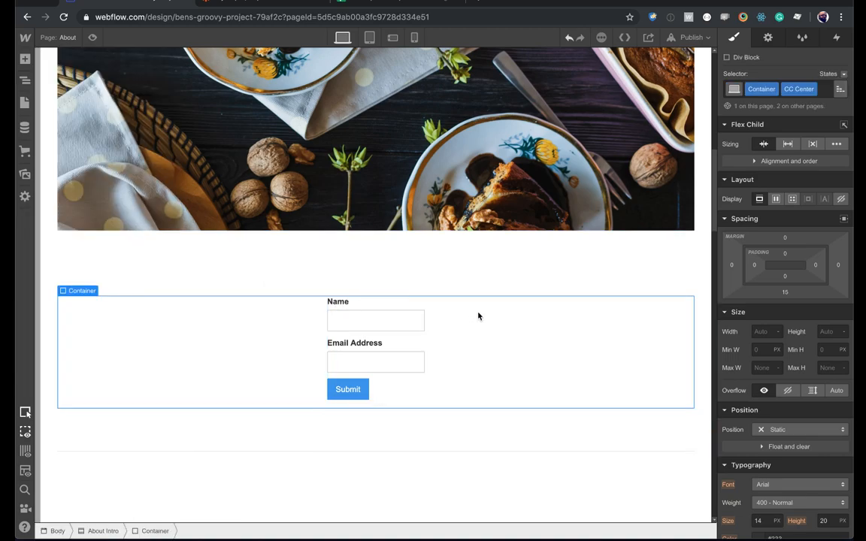
click(823, 88)
key(BackSpace)
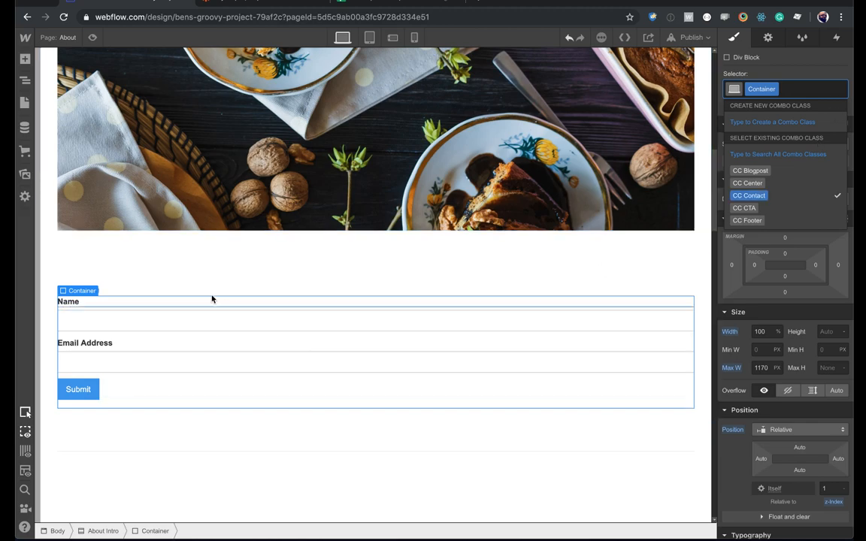
click(187, 320)
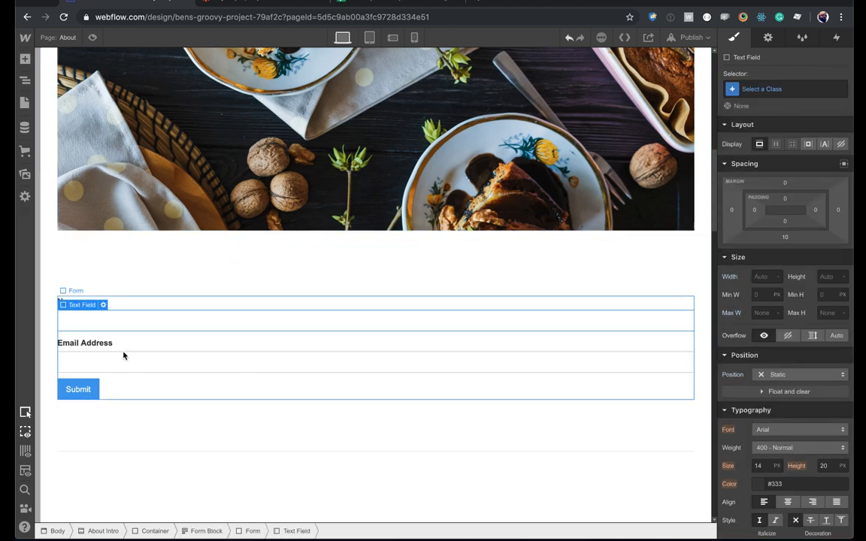
Step: Check the headers in the Google Sheet, return to Webflow, and set the Email input's text type to Plain
click(355, 5)
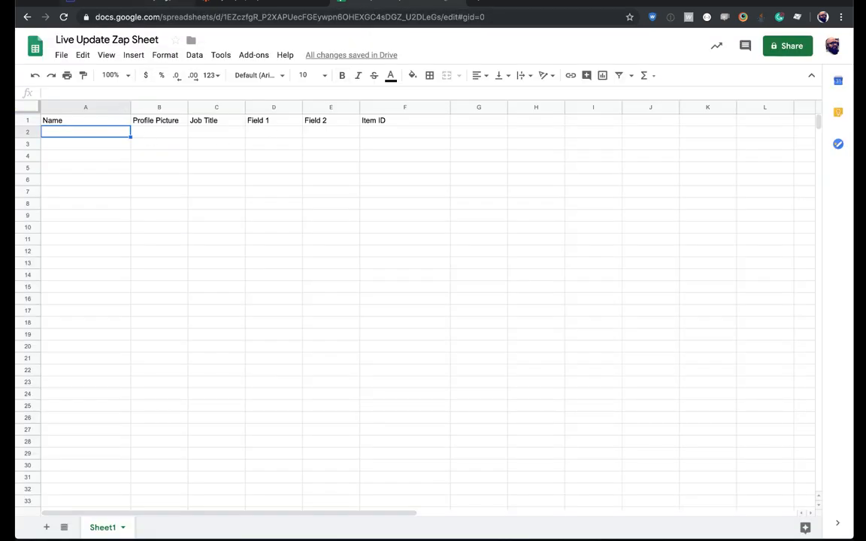
click(143, 3)
click(123, 303)
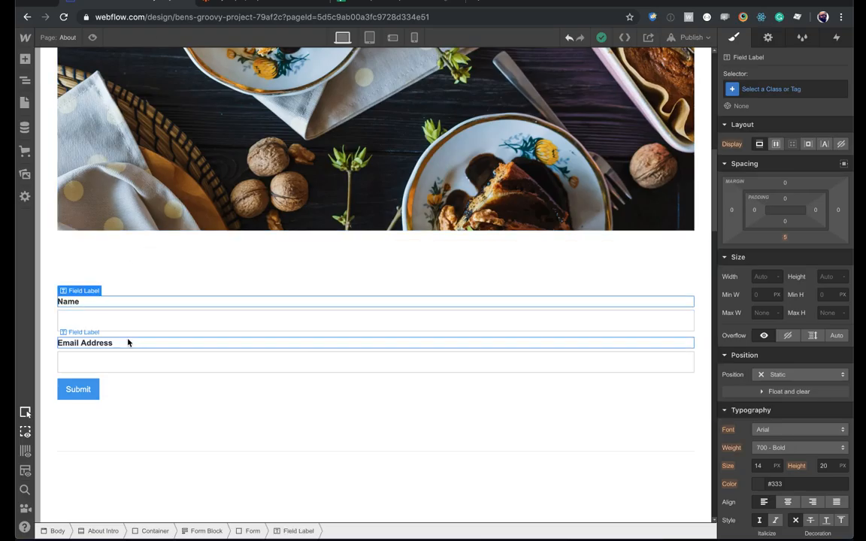
click(413, 3)
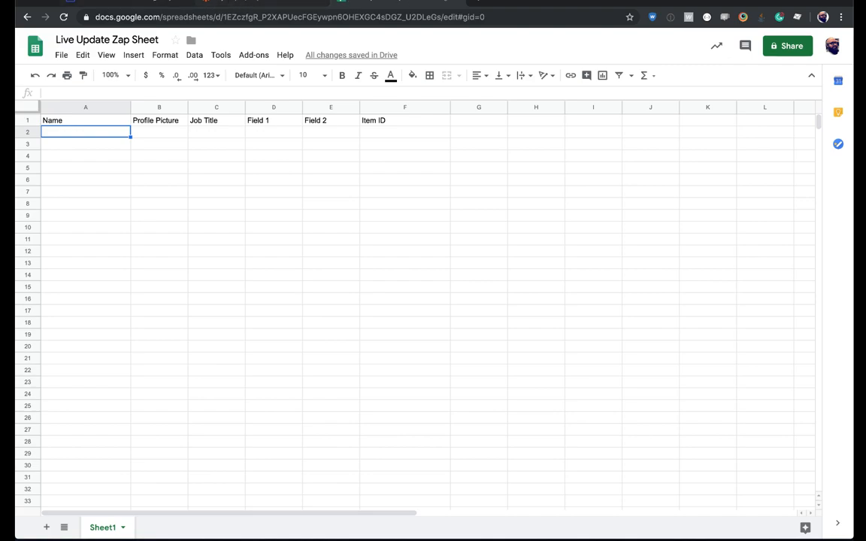
click(132, 3)
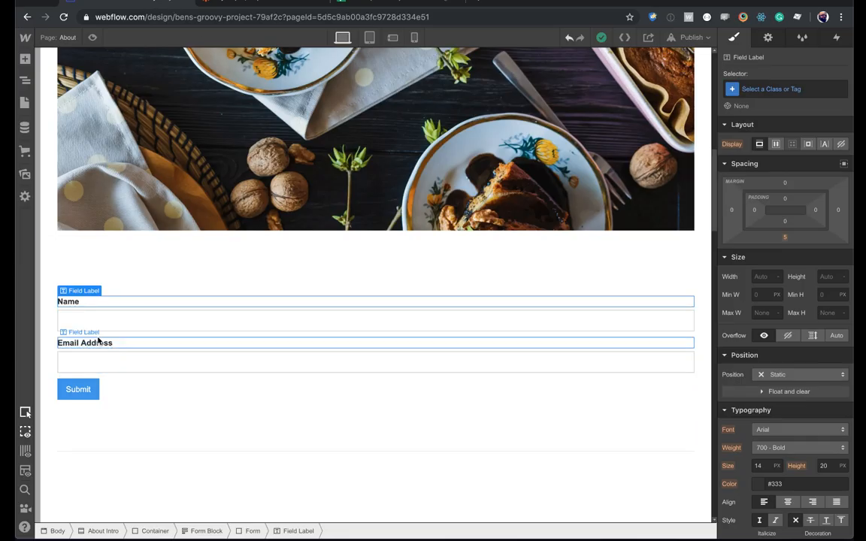
click(132, 344)
click(134, 356)
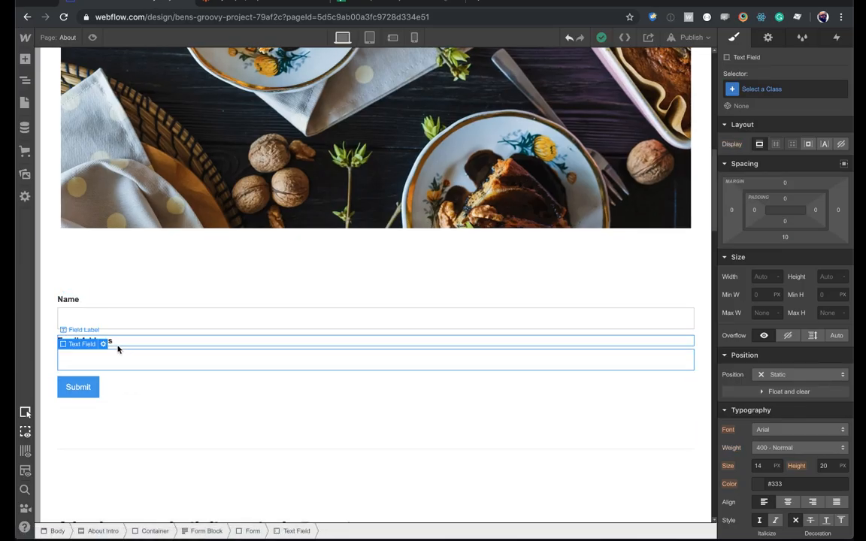
click(103, 343)
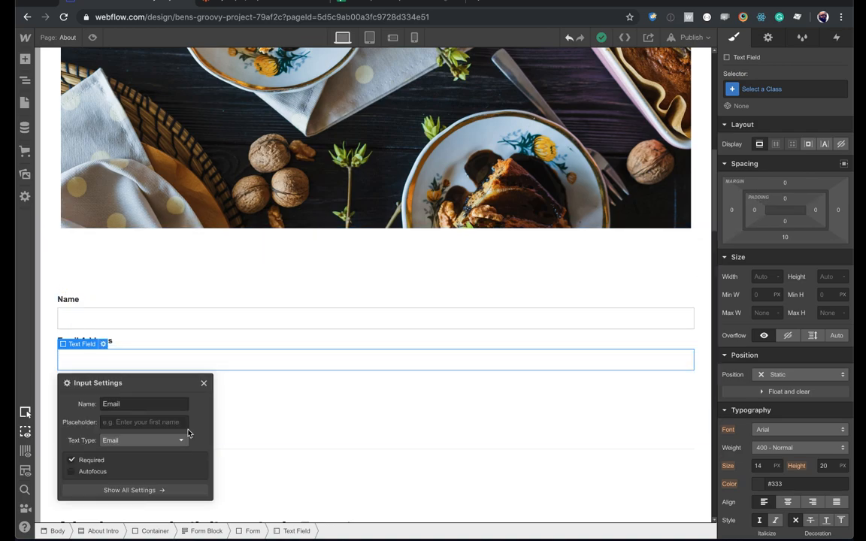
click(166, 441)
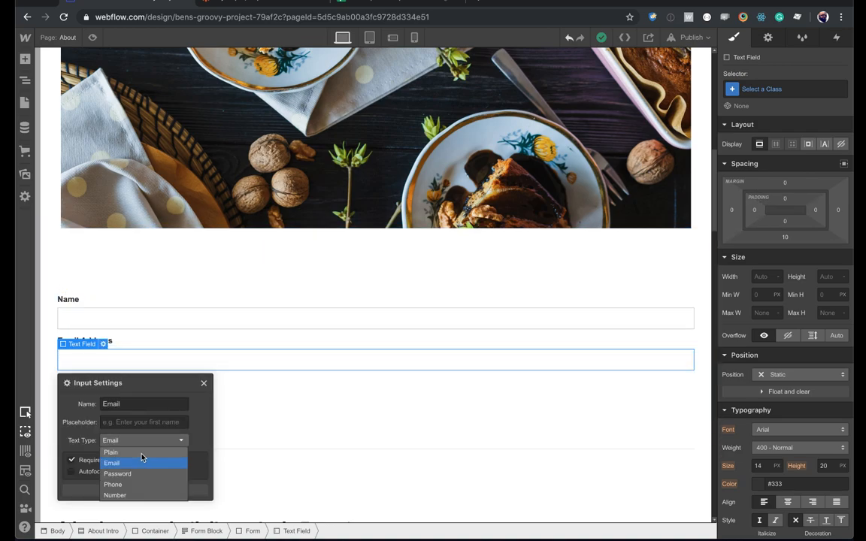
click(142, 454)
Step: Rename the Email input to Profile Picture and change the Email Address label above it to "Profile Picture"
click(139, 406)
double_click(139, 406)
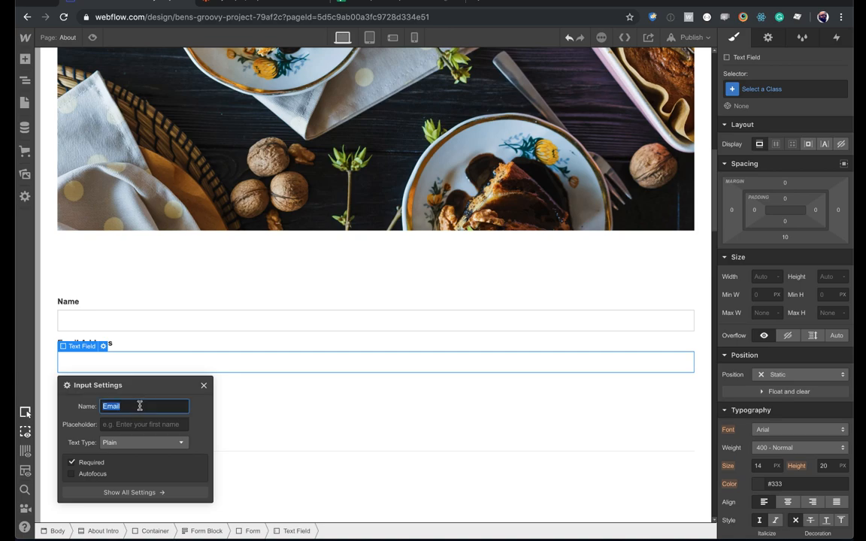
text(Profile Picture)
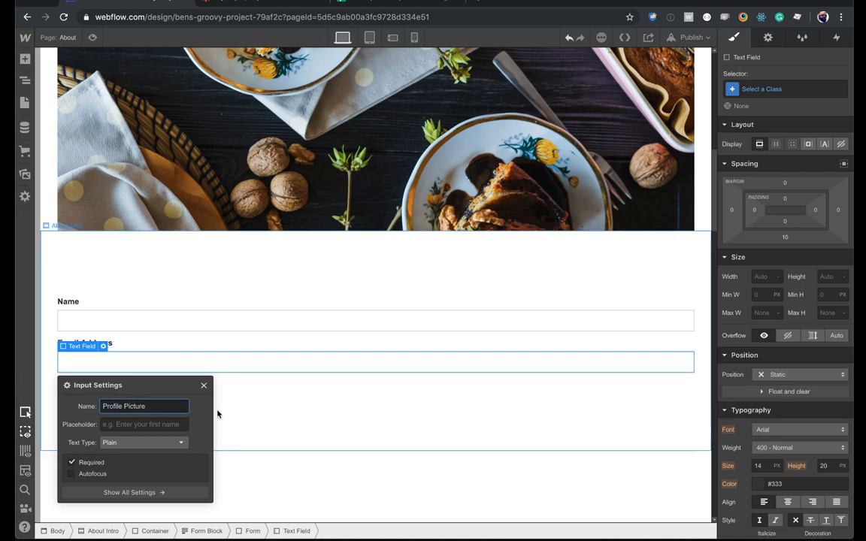
click(203, 385)
click(107, 343)
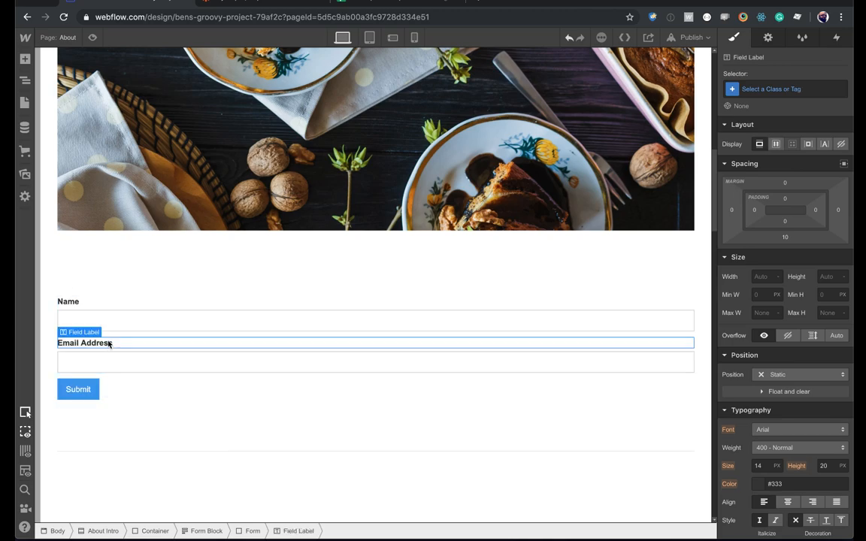
double_click(108, 343)
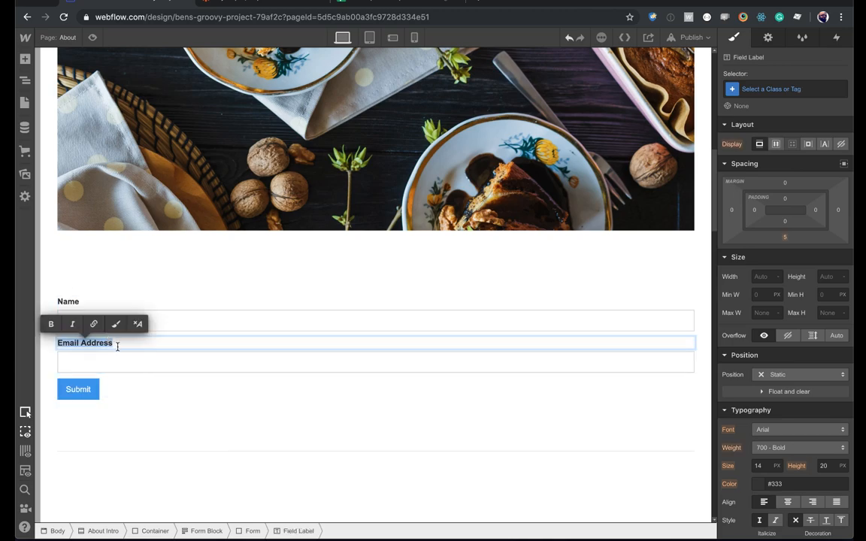
text(Profile Picture)
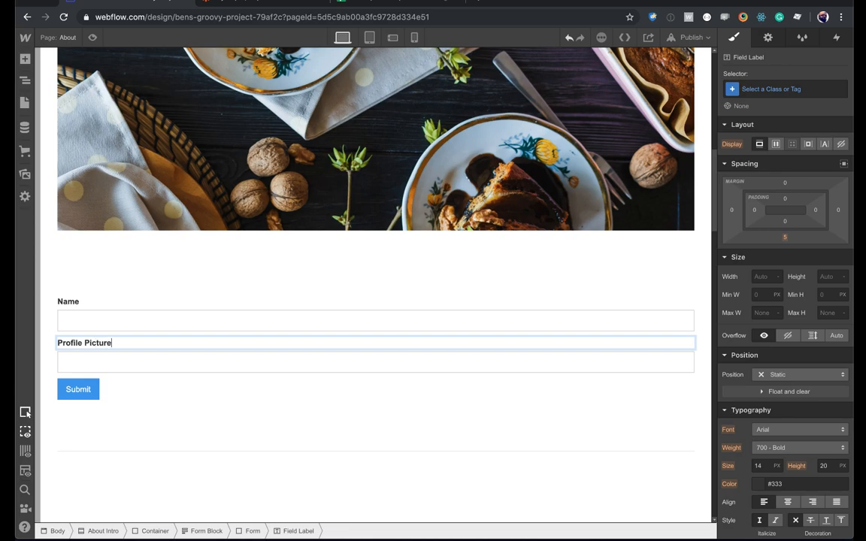
click(208, 382)
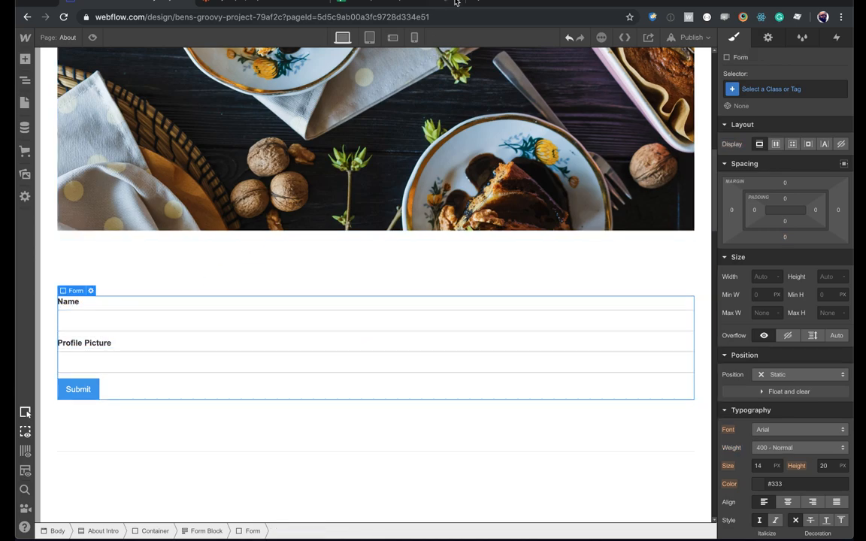
Step: Check the sheet's headers again, then duplicate the Profile Picture text field and its label below the original in the form
click(421, 0)
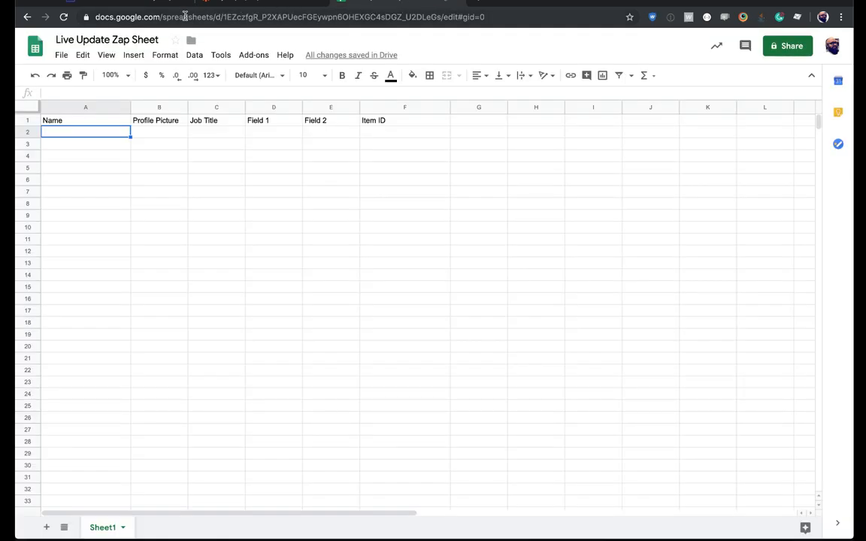
click(155, 4)
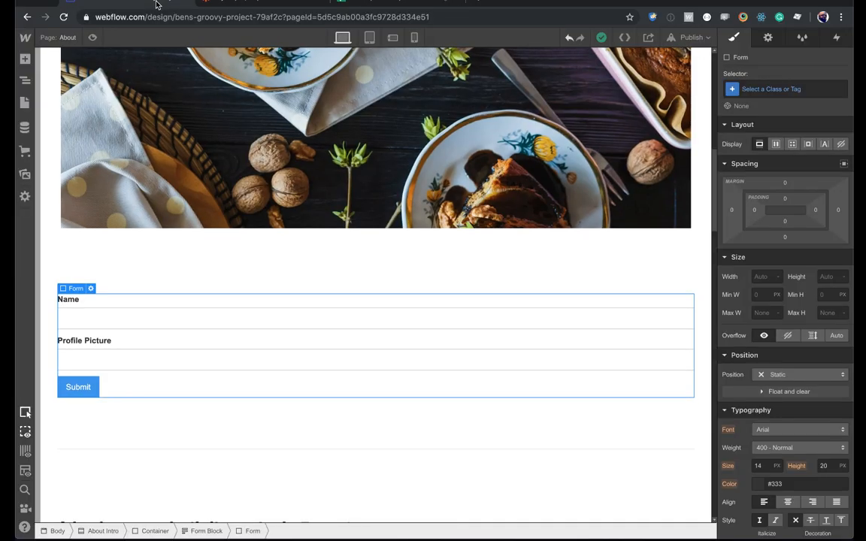
click(103, 361)
key(super+v)
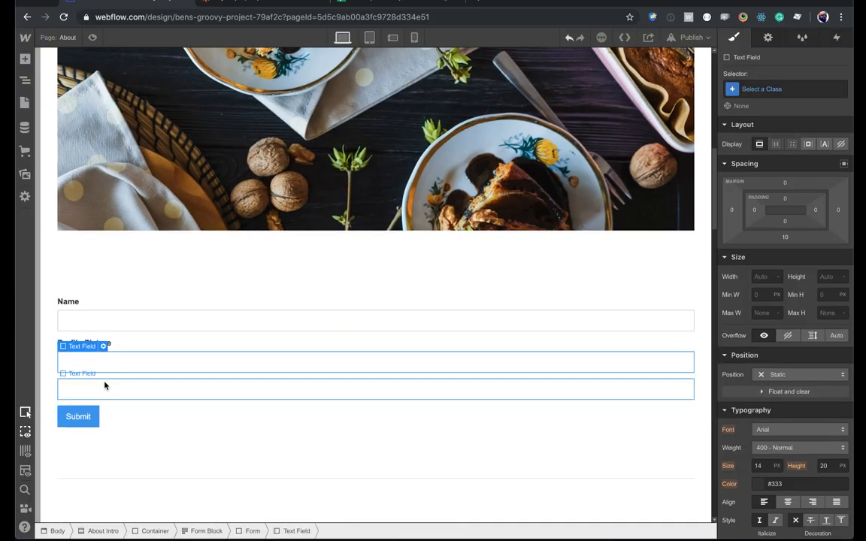
click(116, 347)
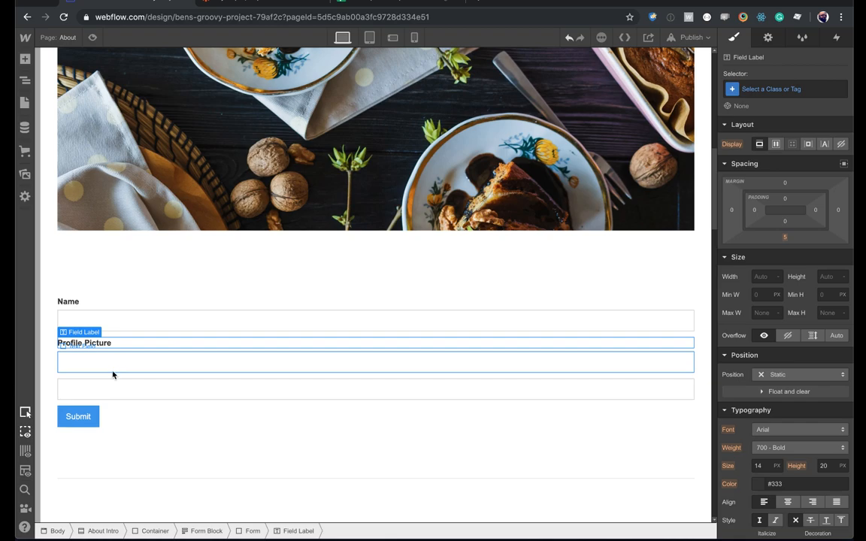
key(super+c)
click(112, 376)
key(super+v)
Step: Change the duplicated label's text to "Job Title" and rename the input beneath it to Job Title
double_click(103, 383)
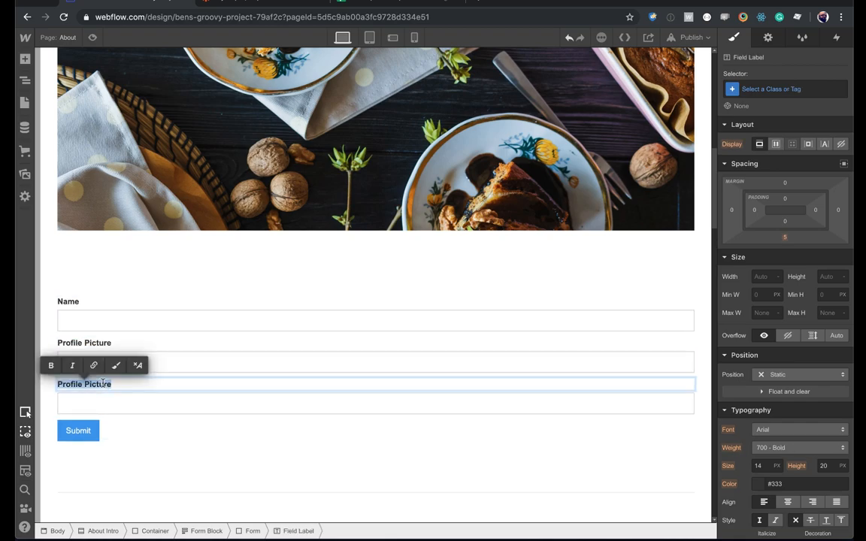
text(Job Title)
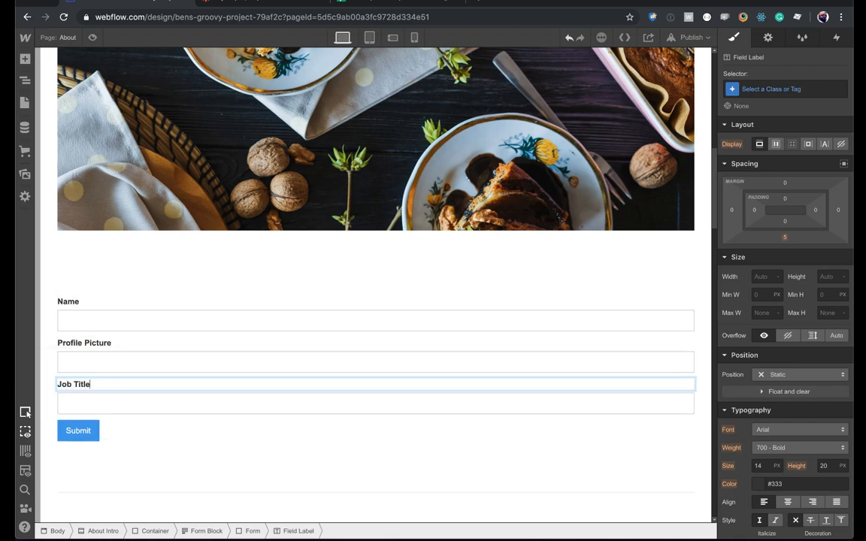
click(99, 401)
click(101, 385)
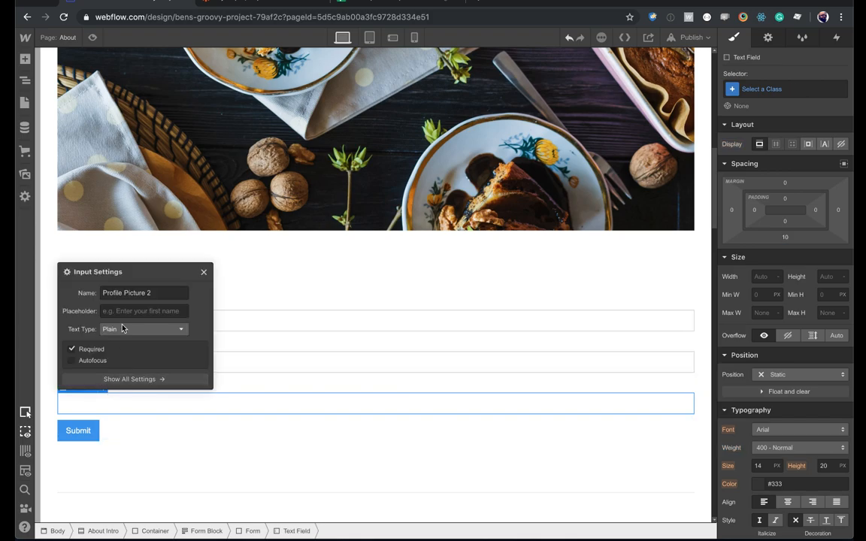
triple_click(121, 292)
text(Job Title)
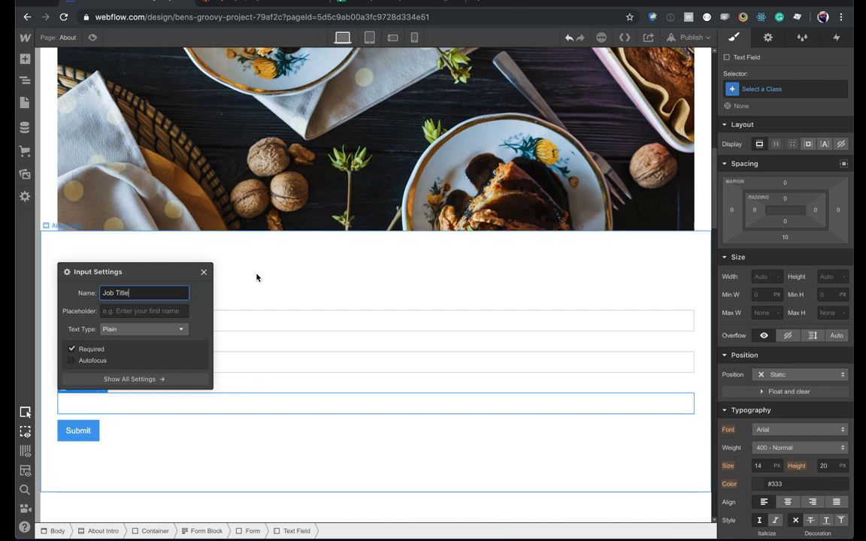
click(203, 271)
Step: Check the input settings of the Profile Picture text field
click(133, 359)
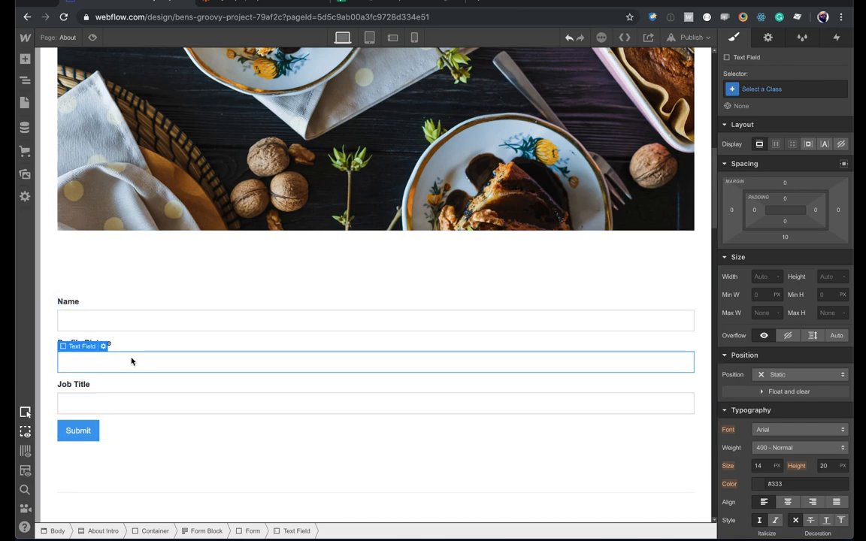
click(103, 346)
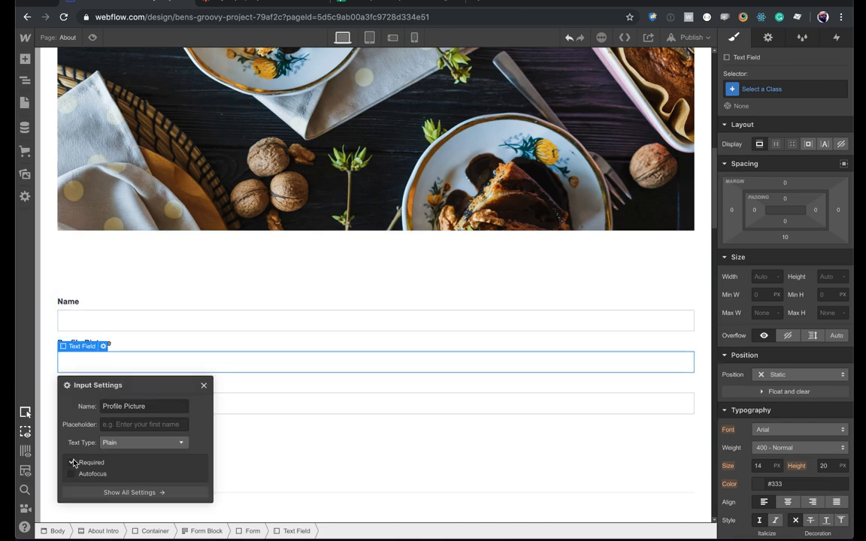
click(203, 385)
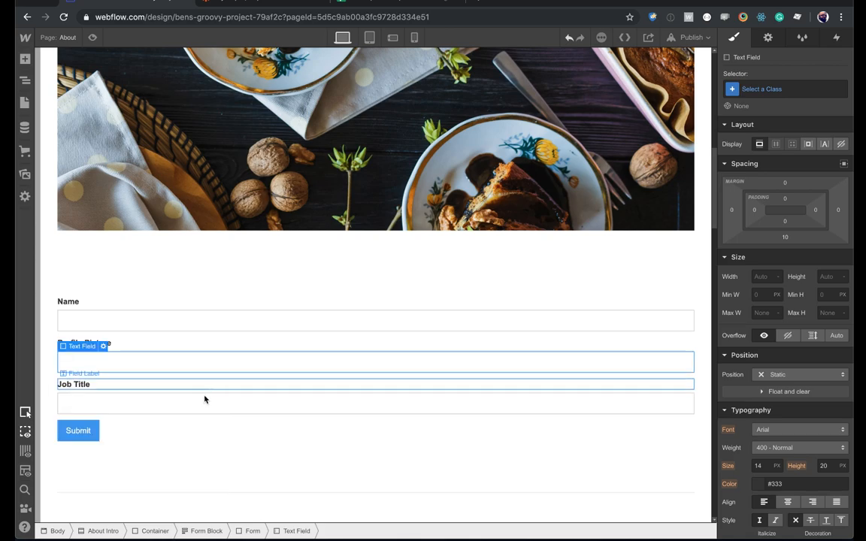
Step: Duplicate the Job Title label and its text field below the original, above the Submit button
click(109, 403)
click(124, 387)
key(super+c)
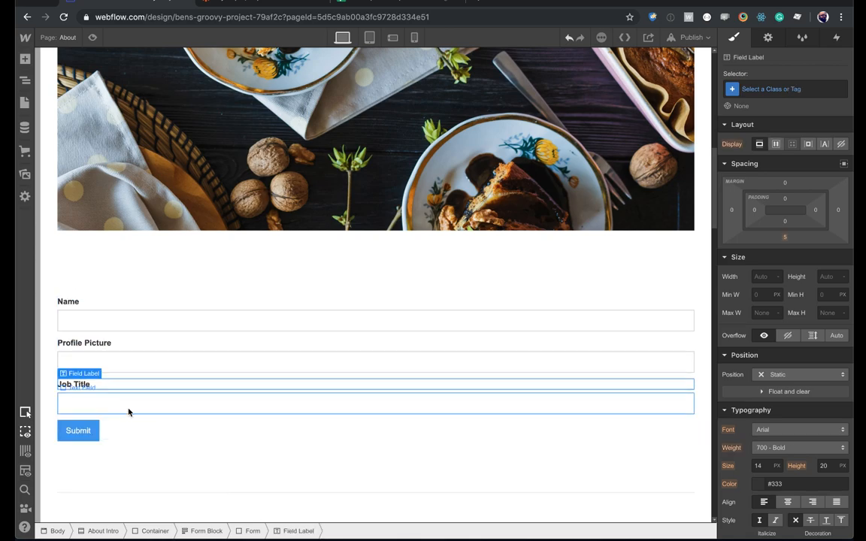
click(129, 413)
key(super+v)
key(super+c)
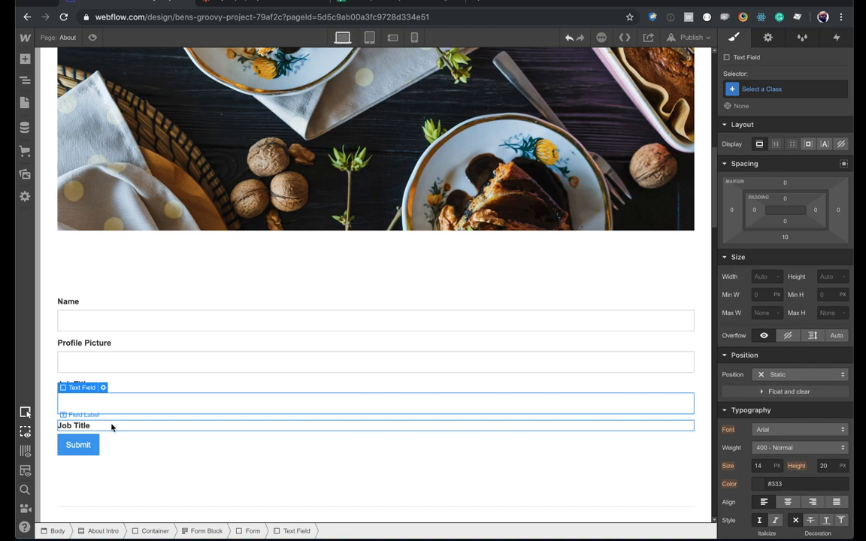
click(111, 428)
key(super+v)
Step: Change the duplicated label's text to "Field 1" and rename the input beneath it to Field 1
double_click(94, 427)
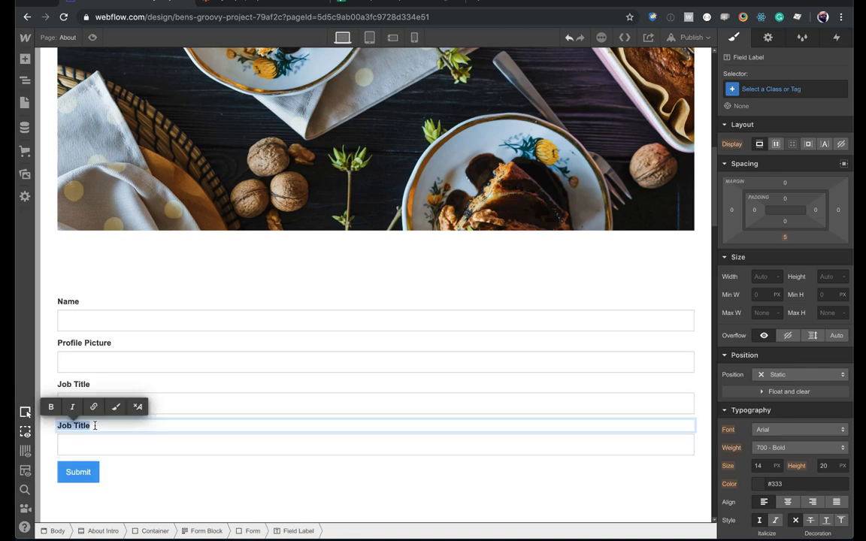
text(Field 1)
click(110, 447)
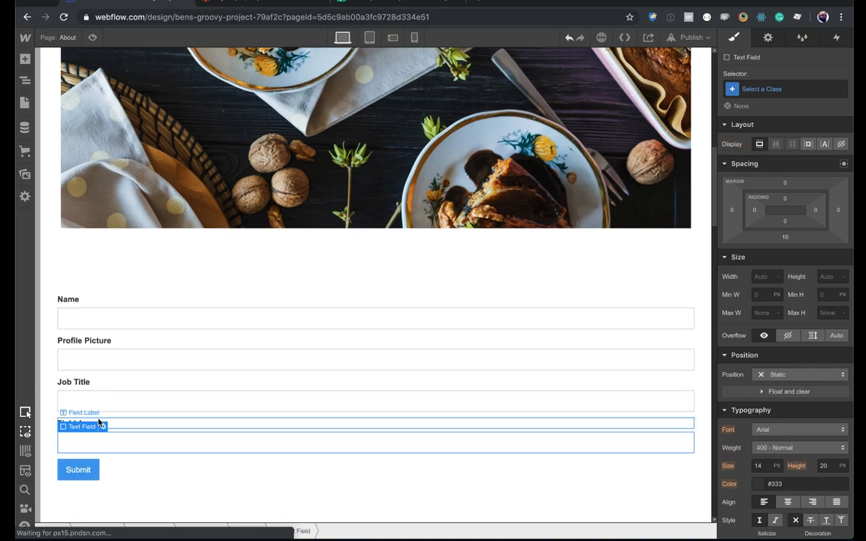
click(102, 425)
triple_click(117, 332)
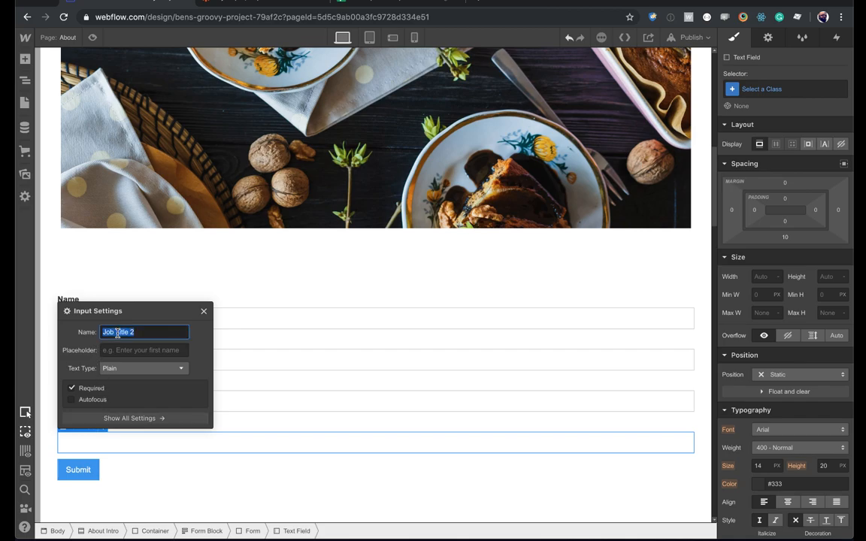
text(Field 2)
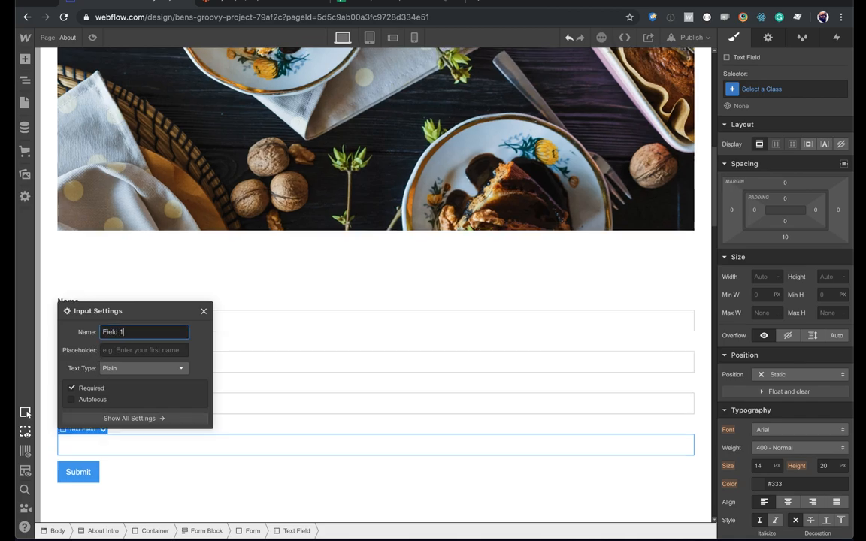
click(203, 311)
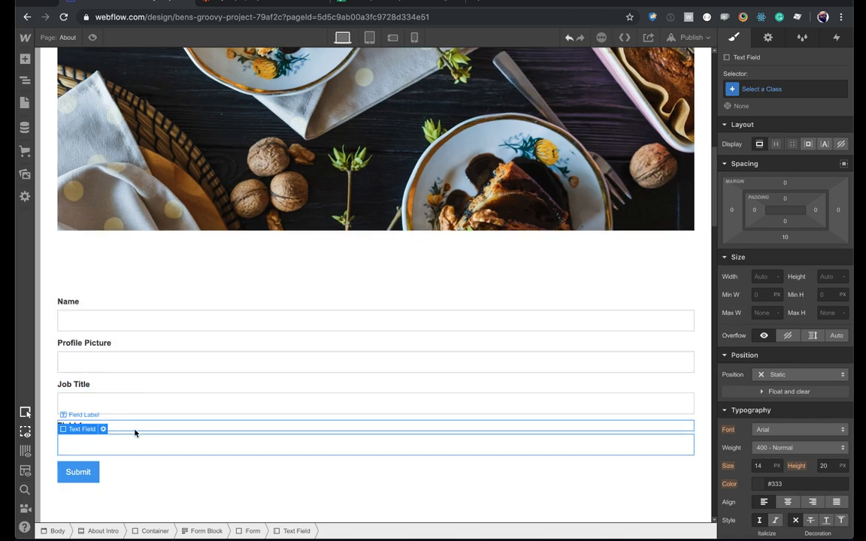
Step: Duplicate the Field 1 label below the Field 1 input and change the copy's text to "Field 2"
key(super+v)
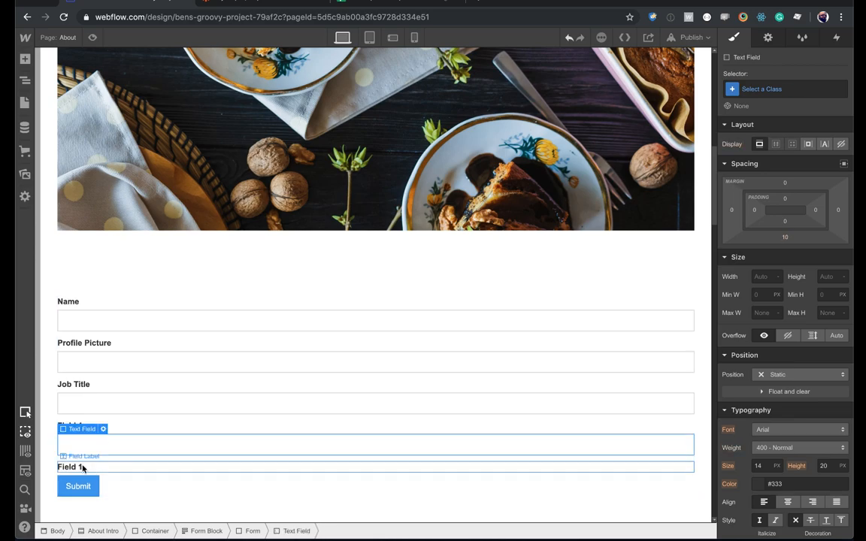
double_click(82, 467)
text(2)
click(98, 448)
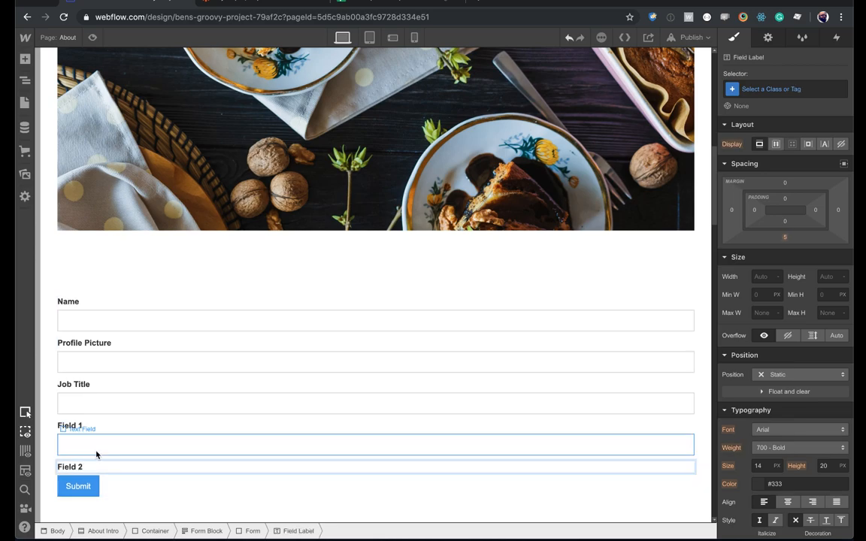
click(83, 467)
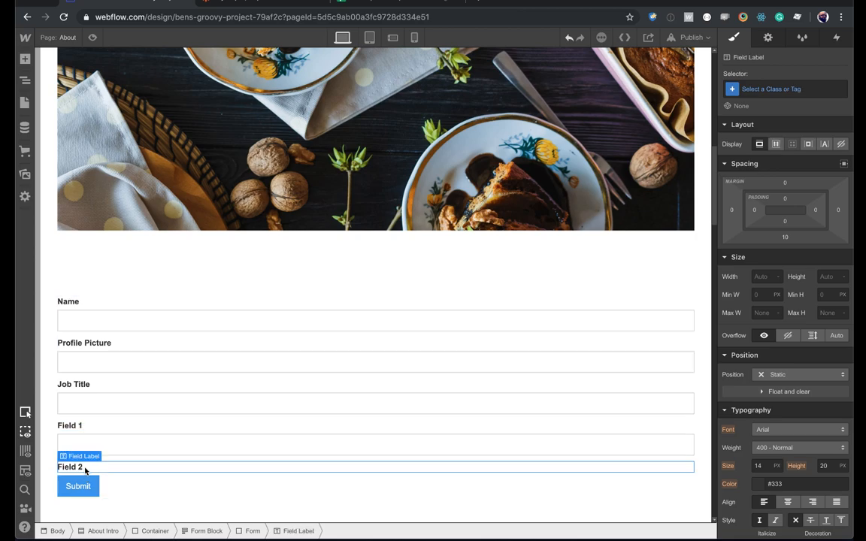
Step: Duplicate the Field 1 text field beneath the Field 2 label and name the new input Field 2
key(super+v)
click(103, 470)
click(121, 375)
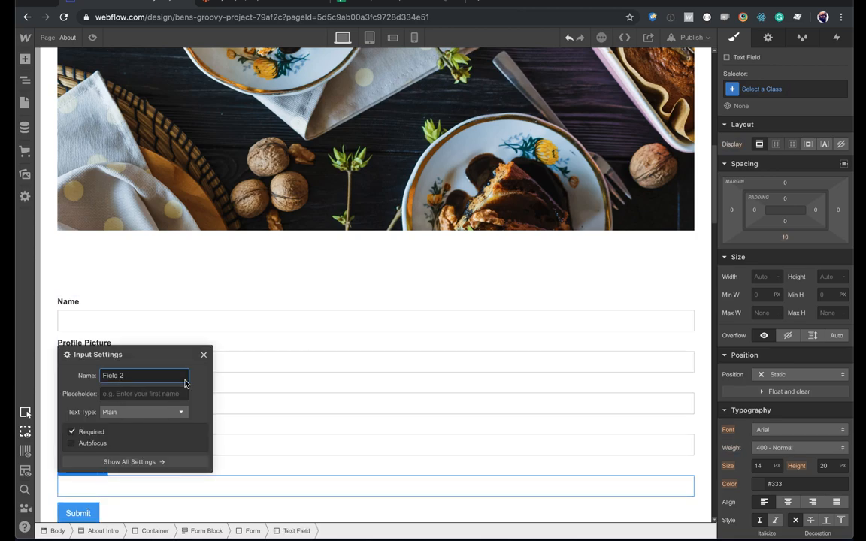
click(203, 355)
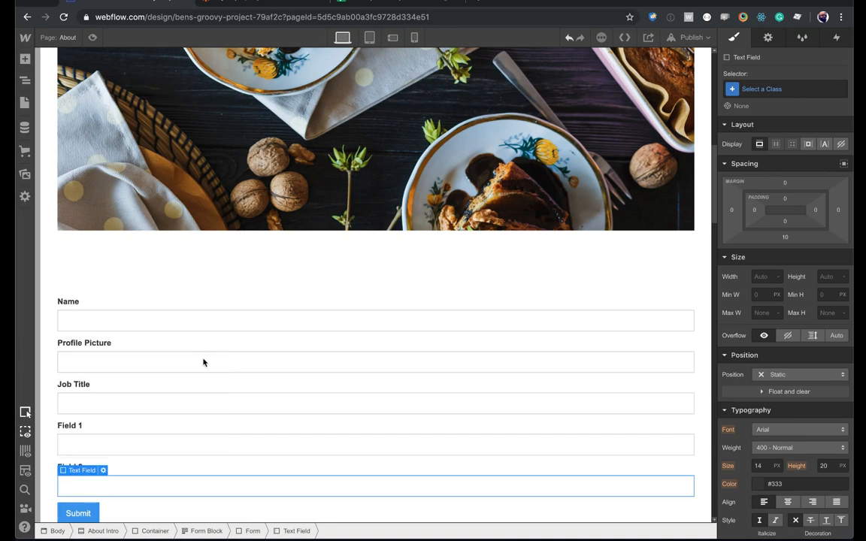
click(211, 469)
Step: Compare the form's fields with the Google Sheet headers and the fields of the Team Members CMS collection
scroll(167, 399, down, 3)
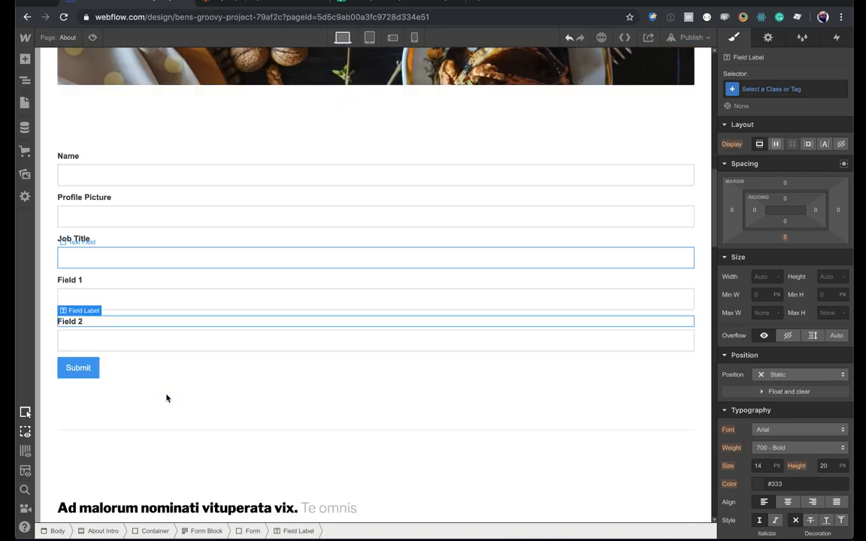
click(364, 4)
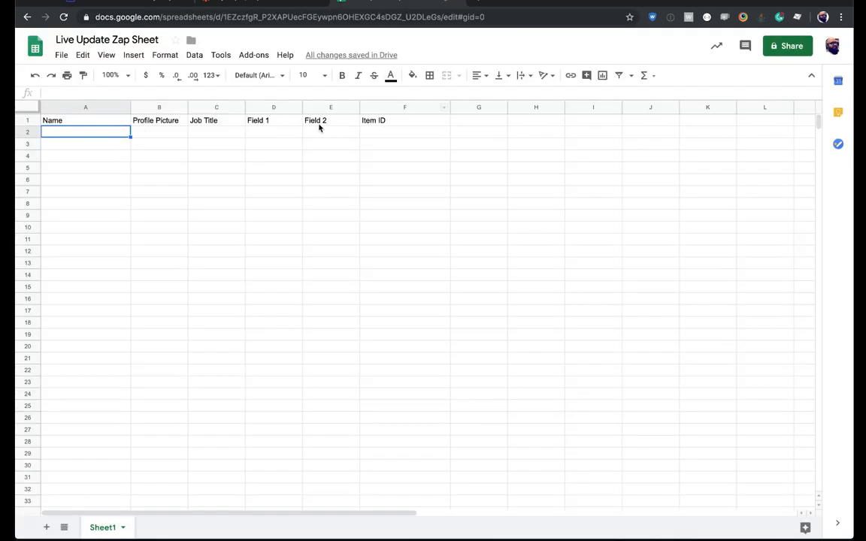
click(151, 4)
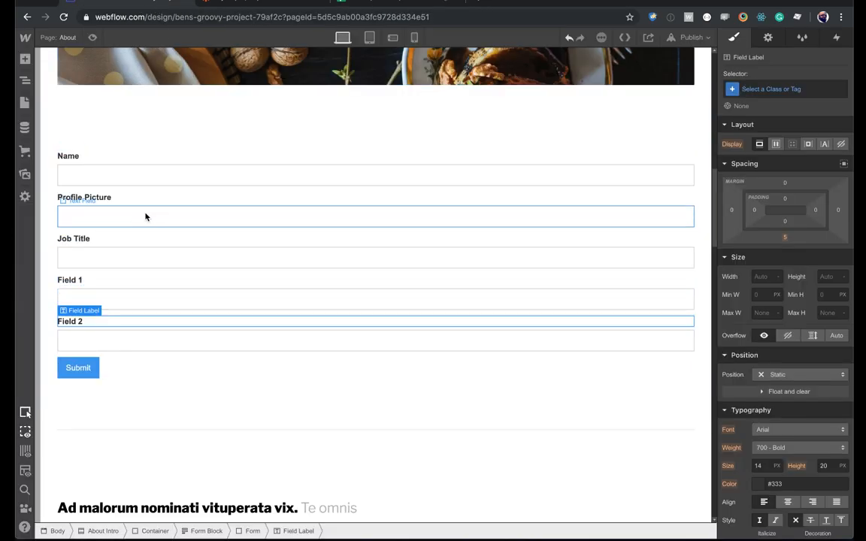
click(25, 127)
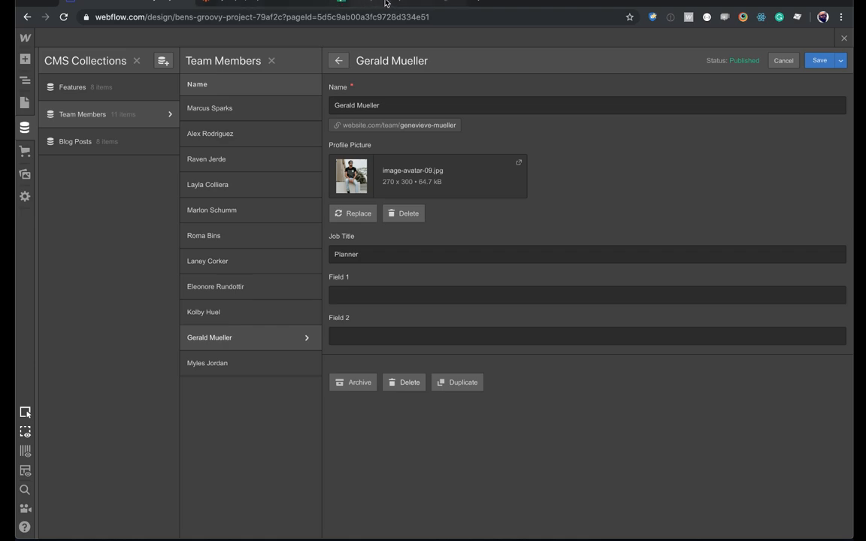
click(846, 40)
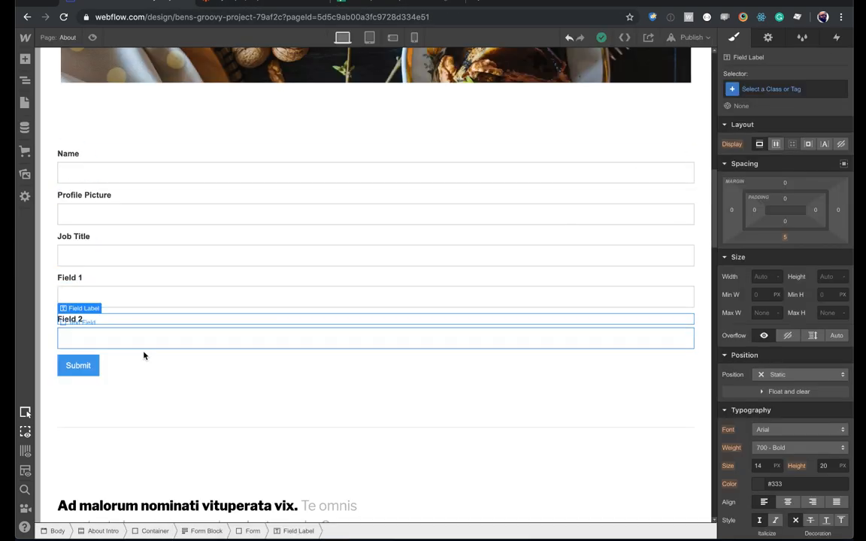
Step: Apply the existing Button class to the form's Submit button
click(86, 366)
click(789, 89)
text(butt)
key(Return)
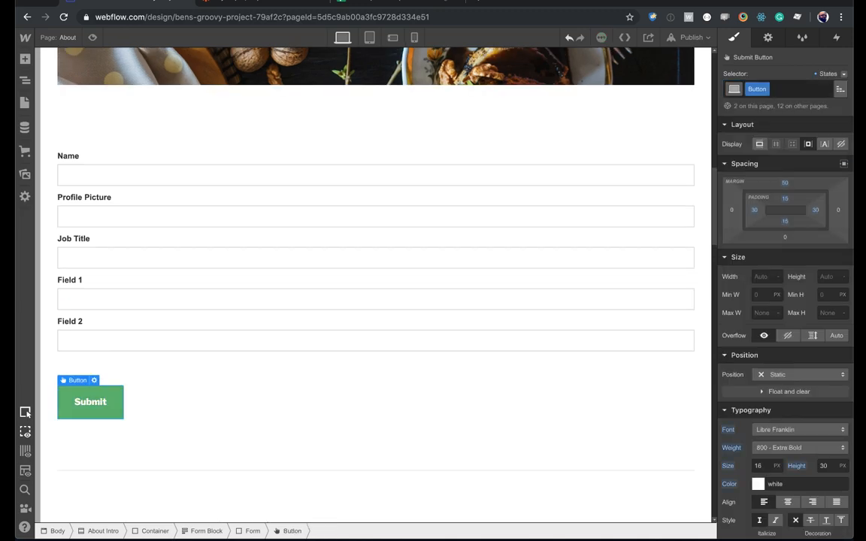
click(209, 371)
Step: Try the existing Form Input class on the Name text field and undo it
click(171, 175)
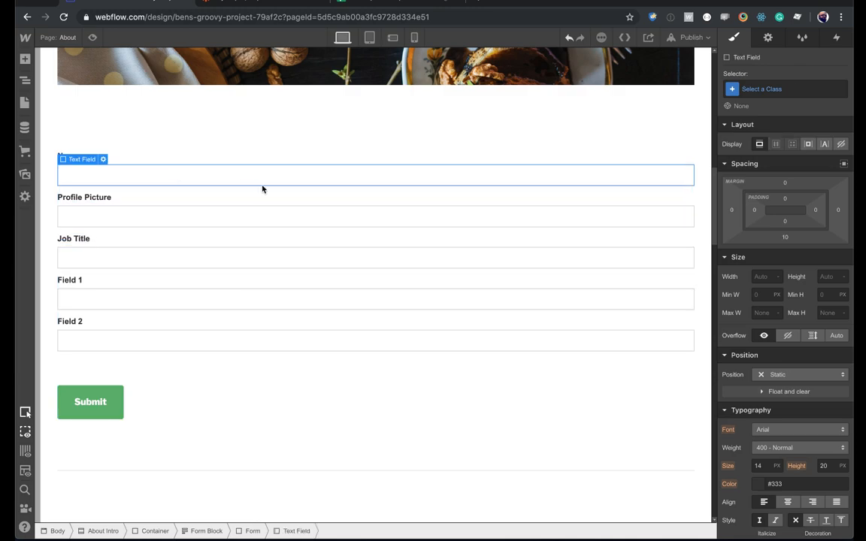
click(817, 88)
text(inp)
key(Down)
key(Return)
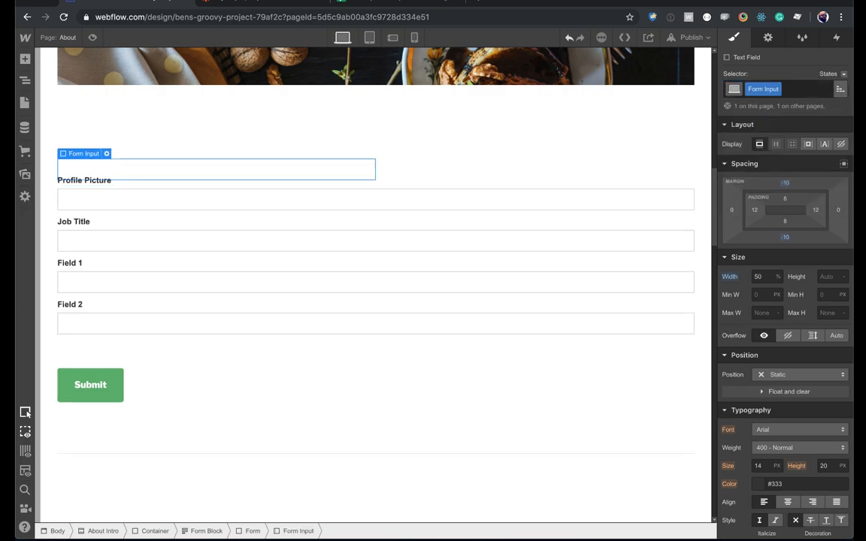
click(425, 228)
key(super+z)
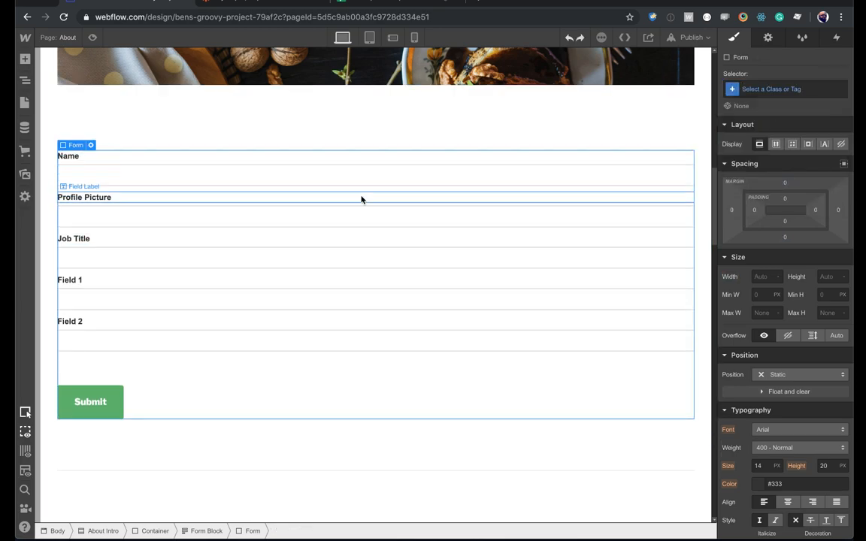
Step: Clear the form's ID in its settings and set the form name to "Add New Team Member"
click(339, 205)
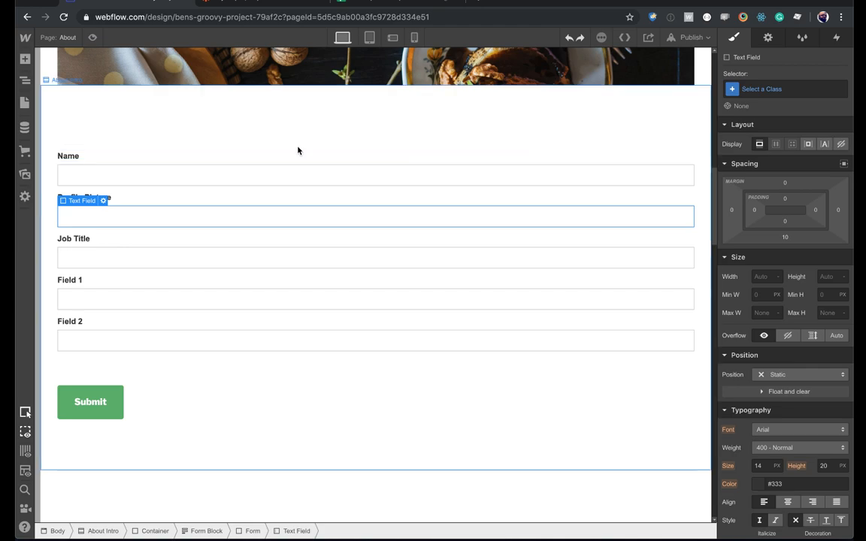
click(324, 401)
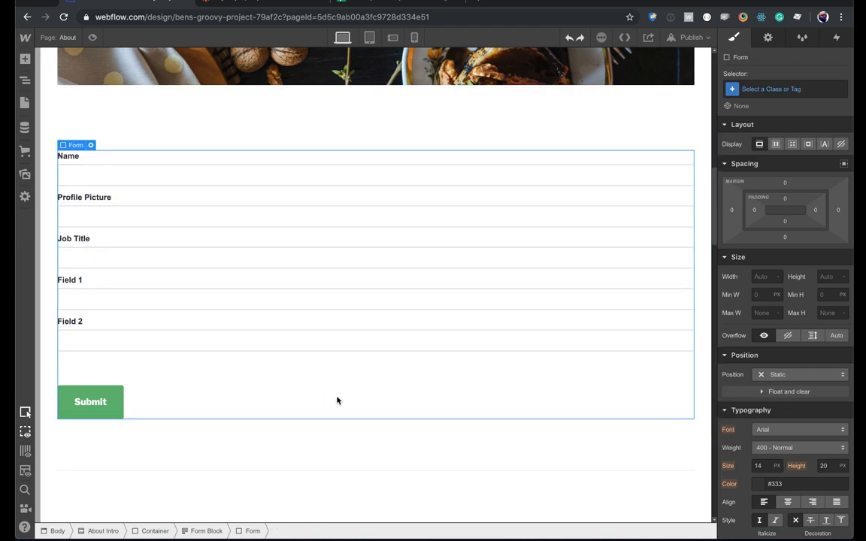
click(774, 45)
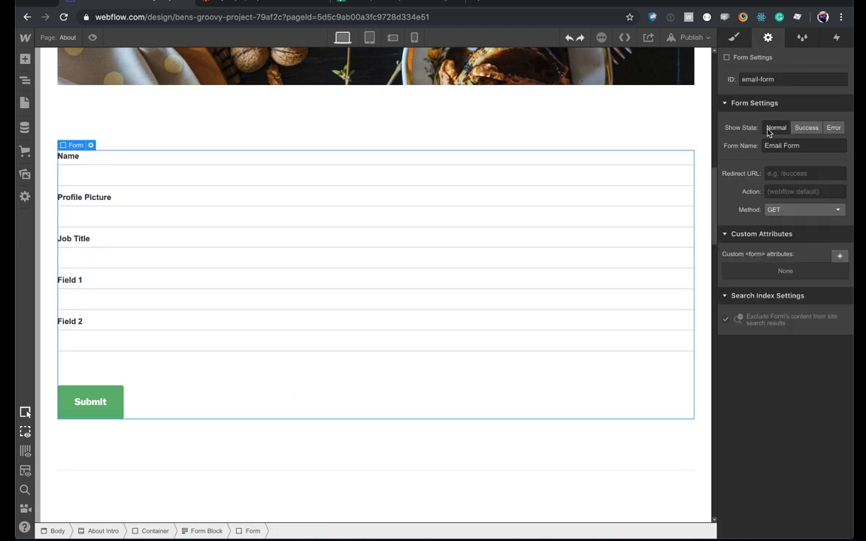
triple_click(755, 79)
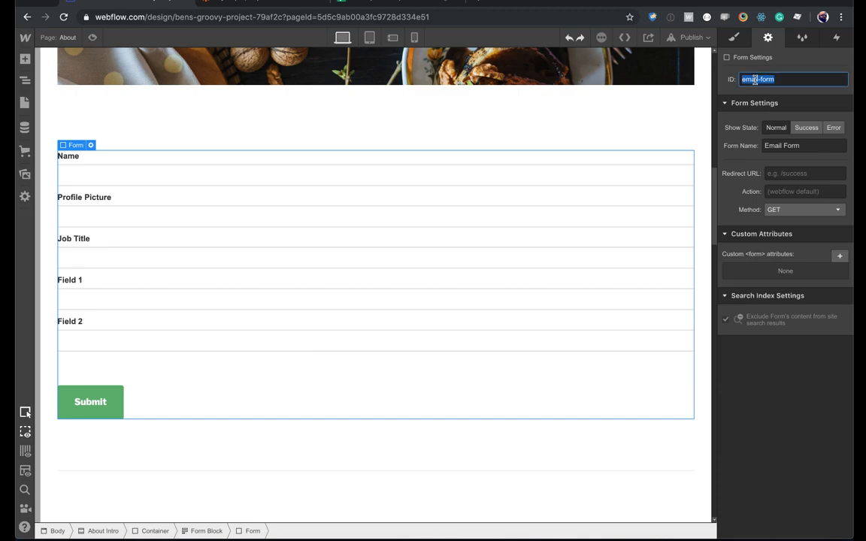
text(New)
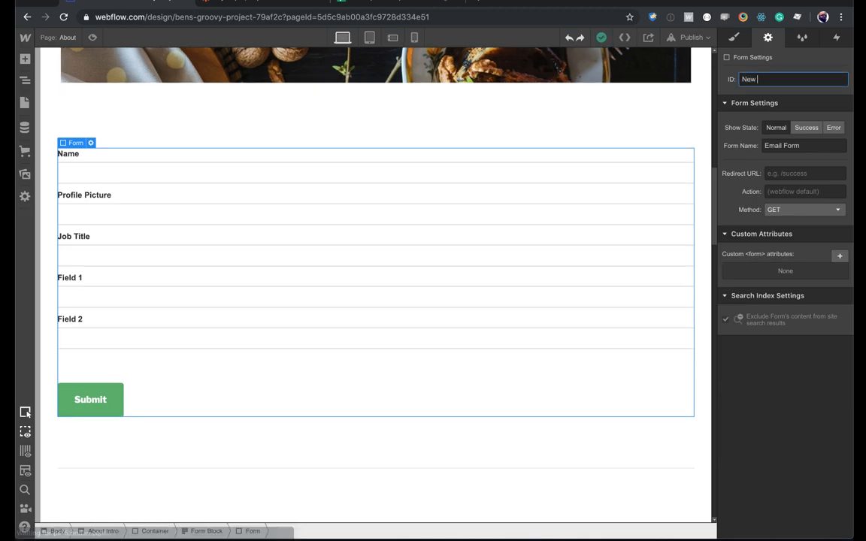
key(BackSpace)
key(BackSpace)
text(Ad)
key(ctrl+a)
key(BackSpace)
key(Tab)
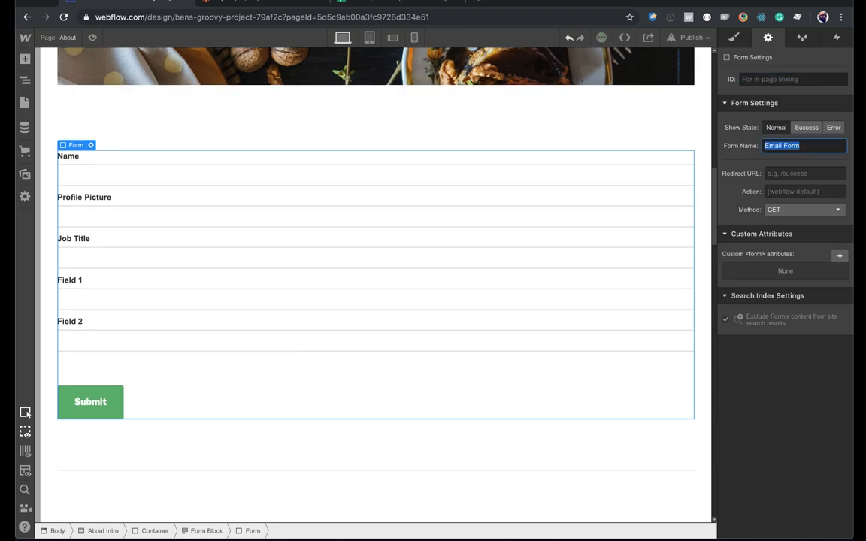
text(Add New Team Member)
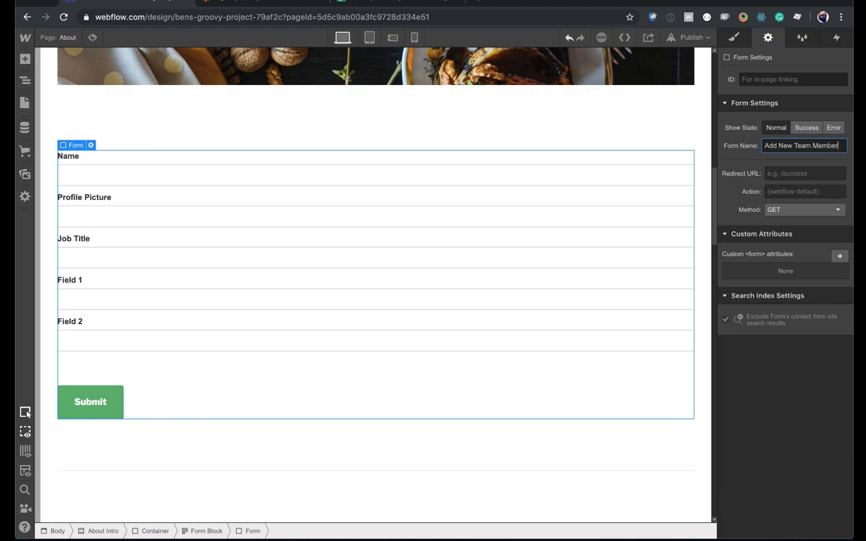
click(338, 202)
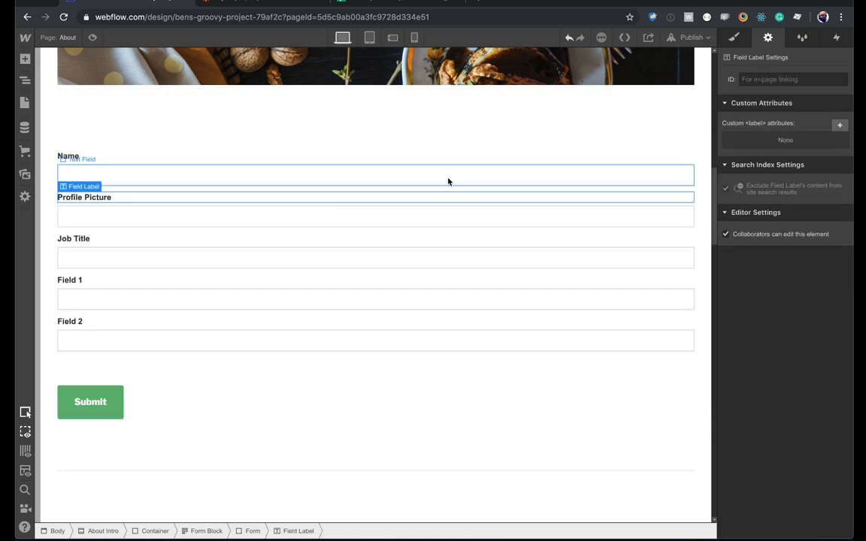
Step: Select the Form Block that contains the form and look over its settings and the page above it
click(363, 161)
key(Up)
key(Up)
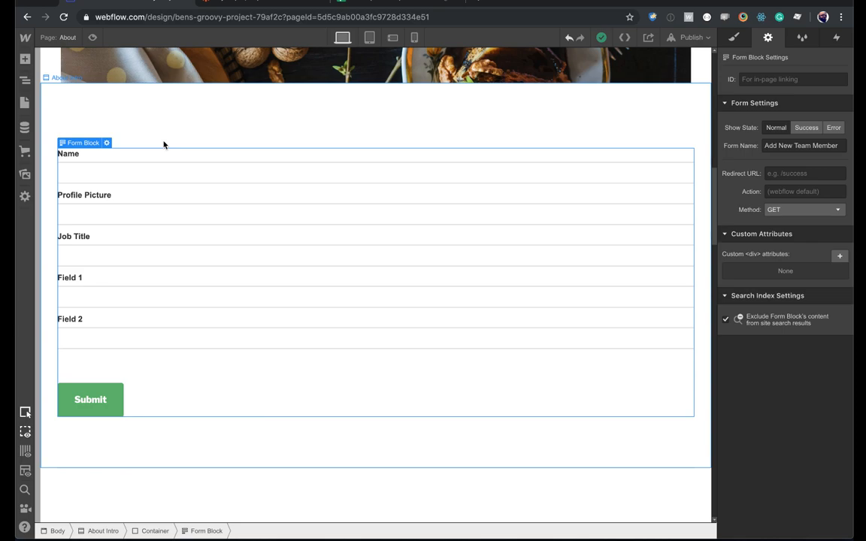
scroll(224, 414, up, 5)
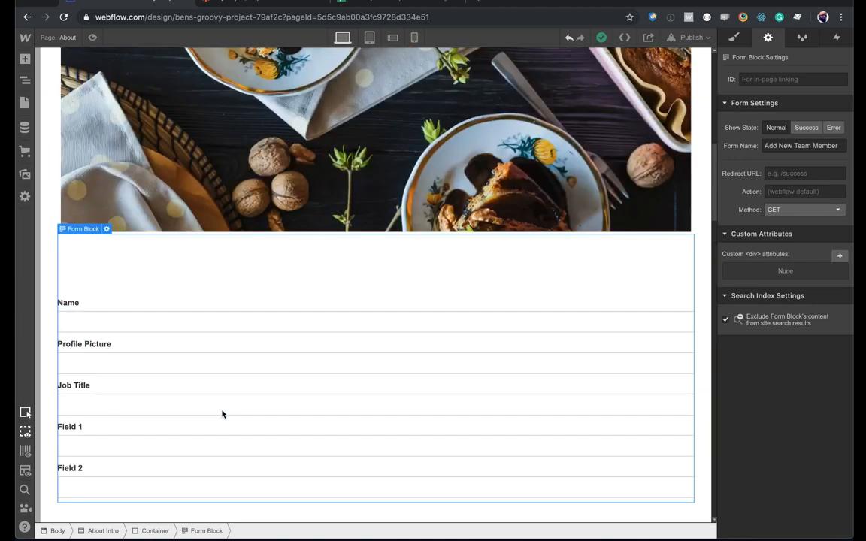
scroll(223, 414, up, 5)
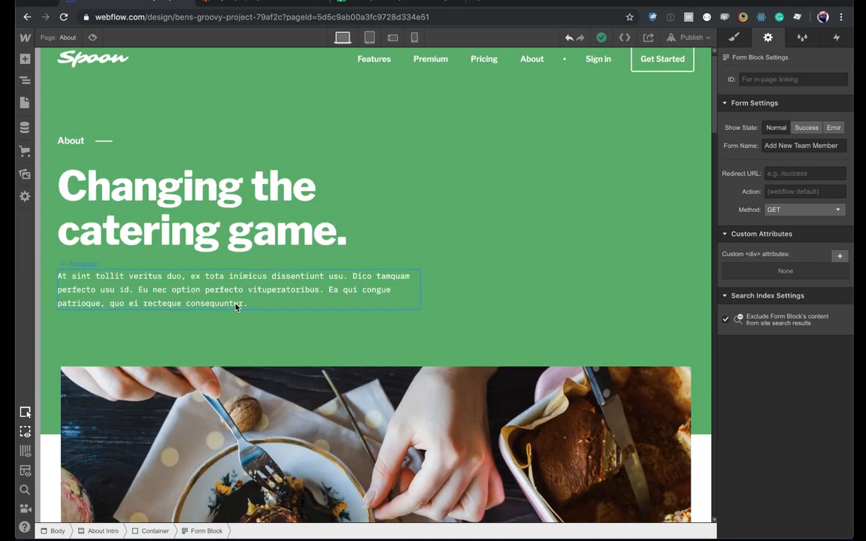
Step: Publish the site to its webflow.io subdomain and open the live About page at the new team member form
click(236, 303)
scroll(236, 303, down, 8)
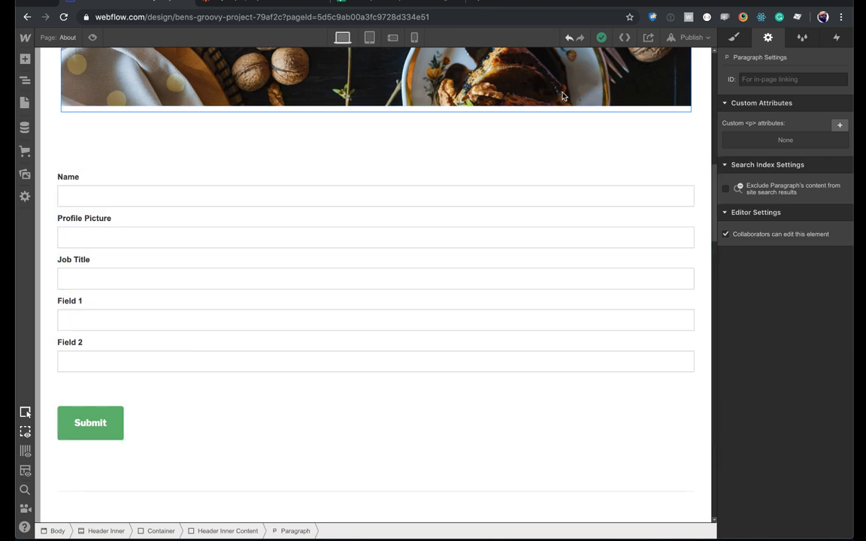
click(679, 40)
click(600, 154)
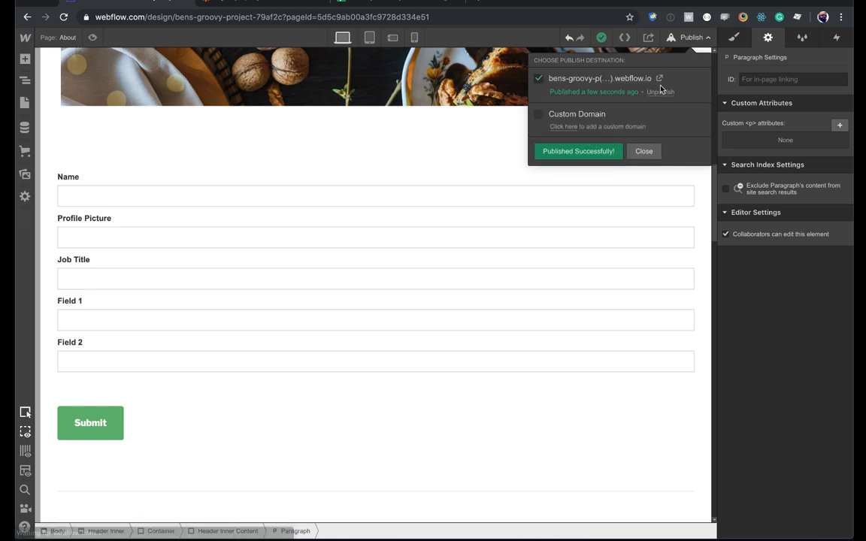
click(661, 79)
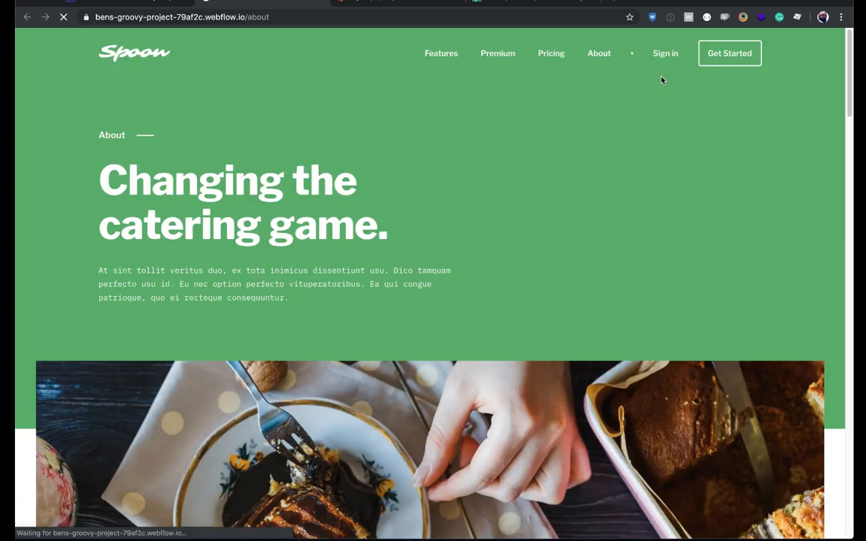
scroll(495, 120, down, 10)
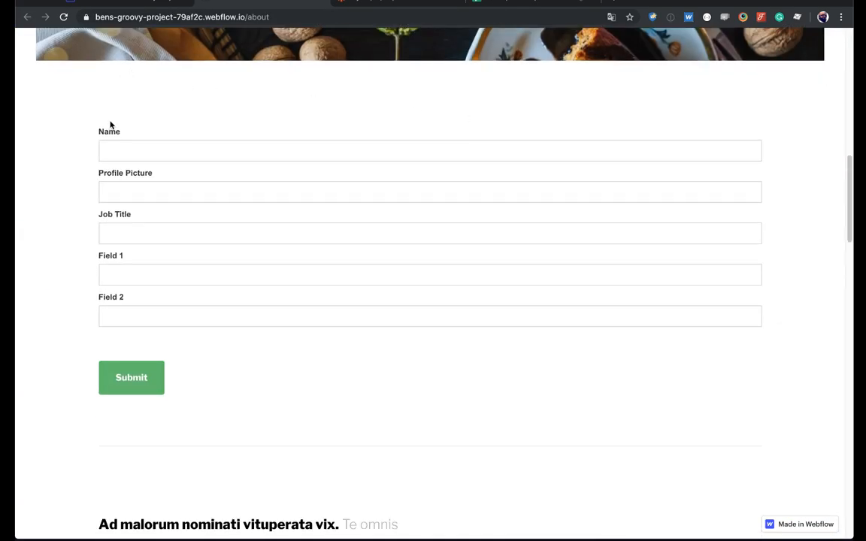
Step: Fill in the live form's Name with the person's full name and Job Title with "Has no idea what he's doing", skipping Profile Picture
click(125, 140)
text(Ben P)
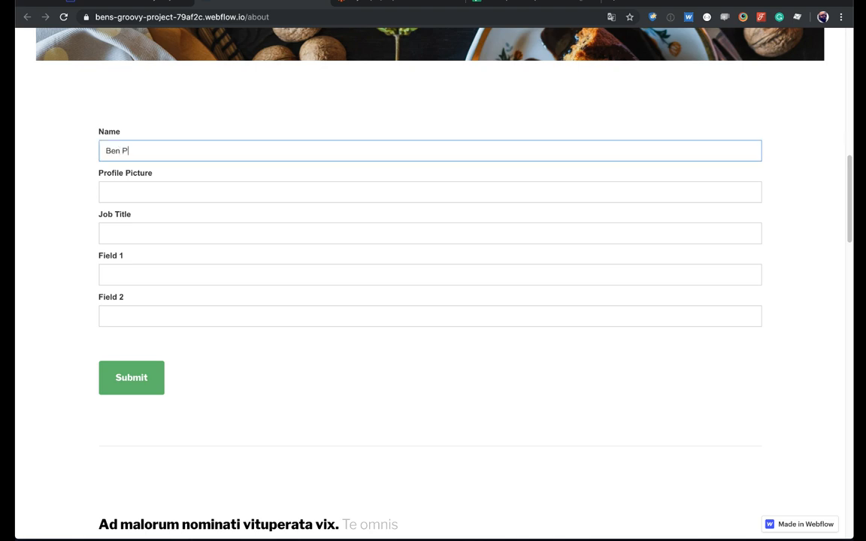
text(arker)
key(Tab)
key(Tab)
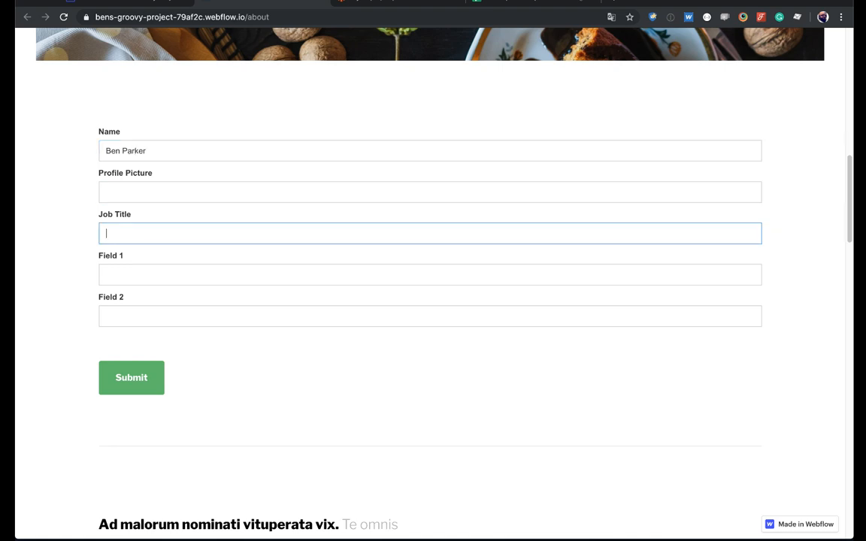
text(Has no idea what he's doing)
key(Tab)
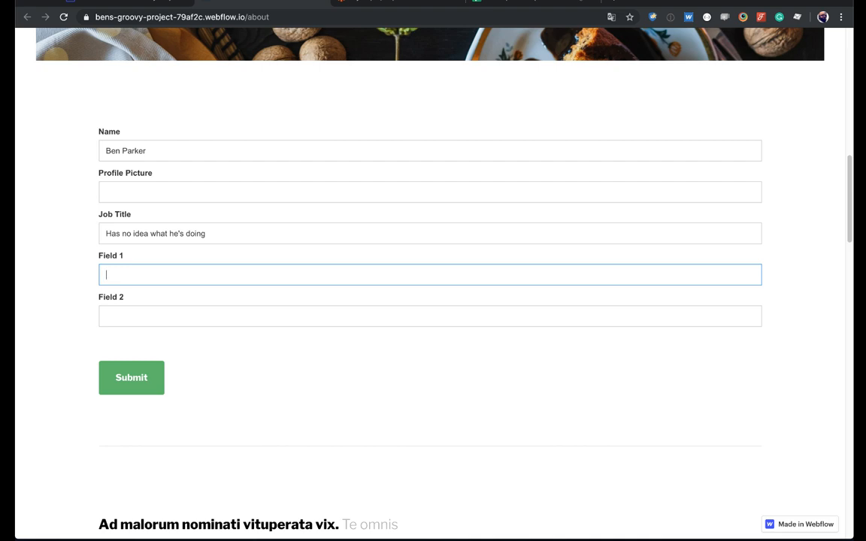
Step: Enter "Blah blah" in Field 1 and "Blah" in Field 2, and submit the form
text(Blah blah)
key(Tab)
text(Blah)
click(155, 272)
click(154, 388)
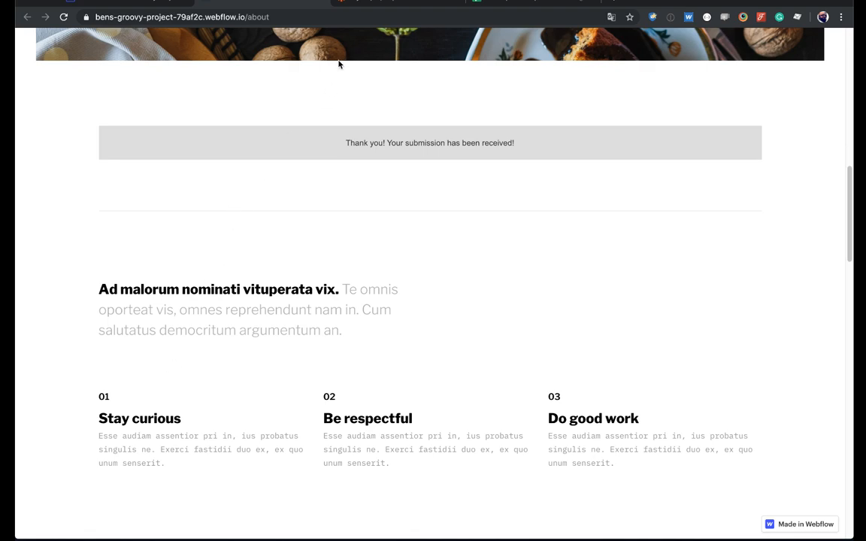
Step: Switch to Zapier and make a new Zap named "Create a Team Member"
click(350, 4)
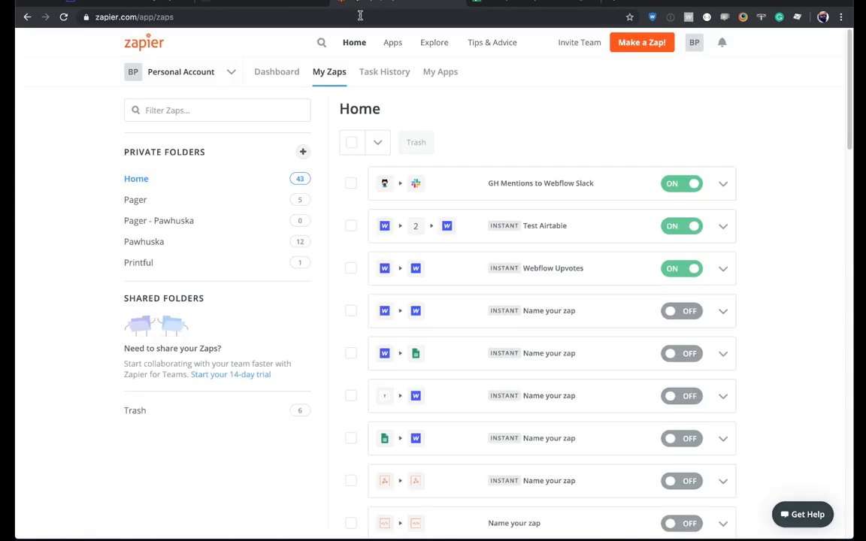
click(631, 47)
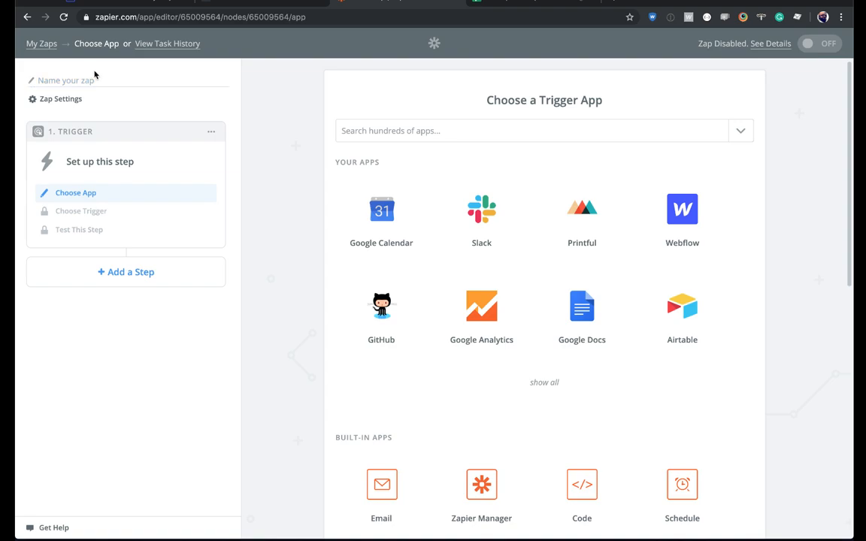
click(94, 81)
text(Create a Team Member)
key(Return)
Step: Choose Webflow as the trigger app with Form Submission as the trigger, and save it
click(659, 218)
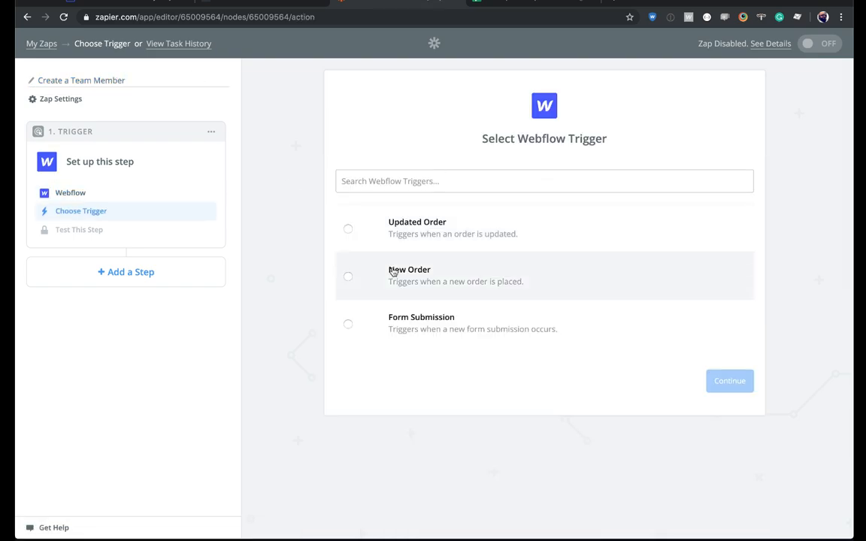
click(391, 328)
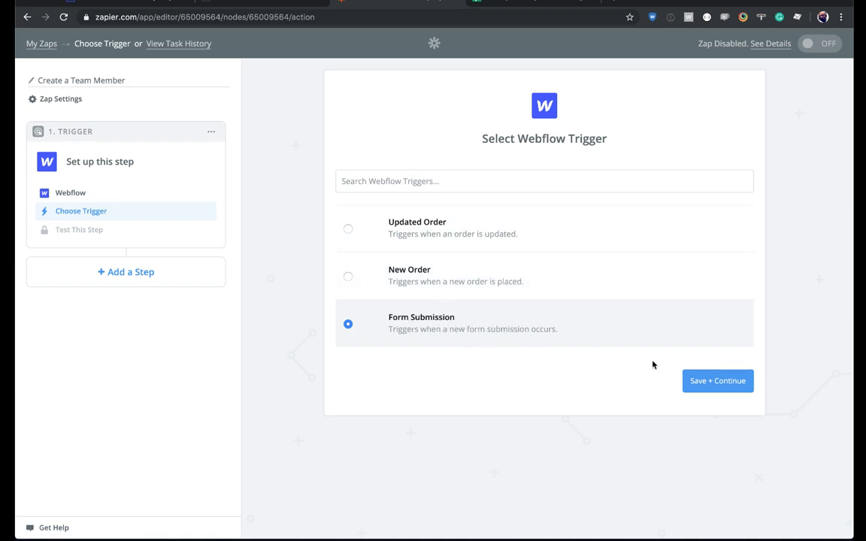
click(695, 379)
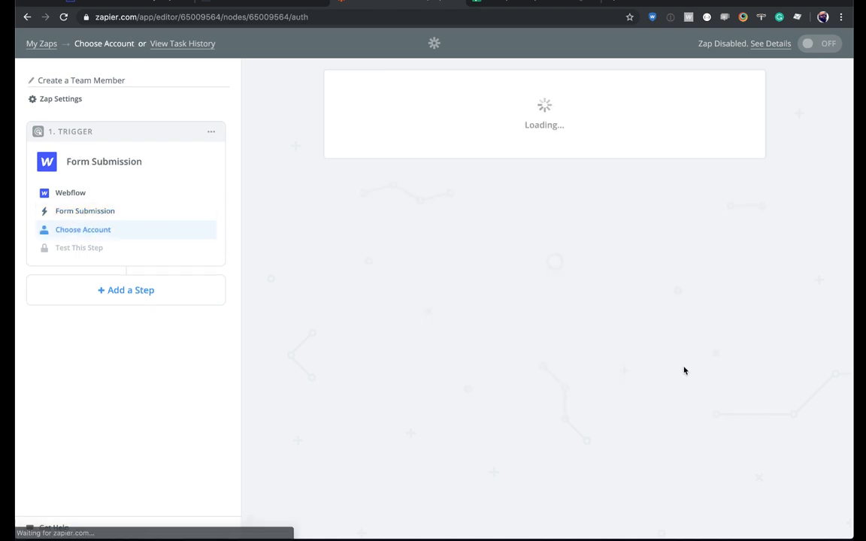
Step: Connect a new Webflow account to the trigger, authorizing access only to the Ben's Groovy Project site
scroll(553, 286, down, 10)
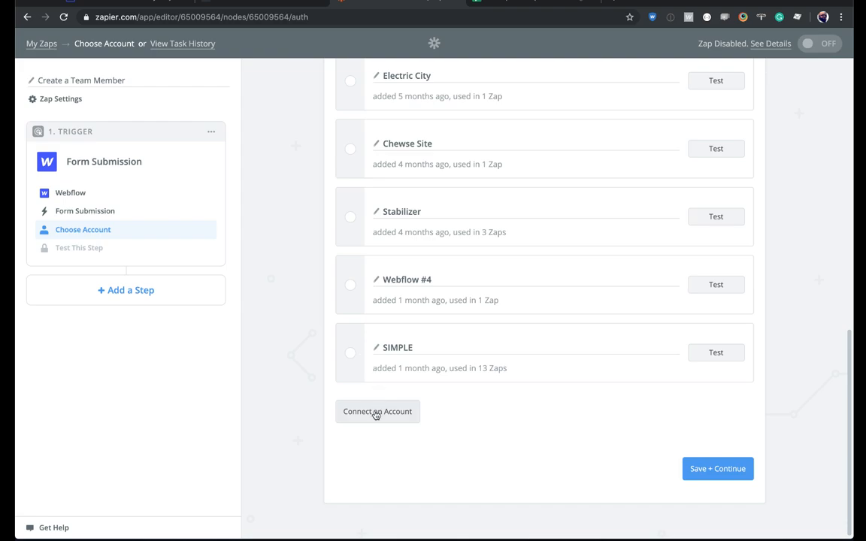
click(375, 414)
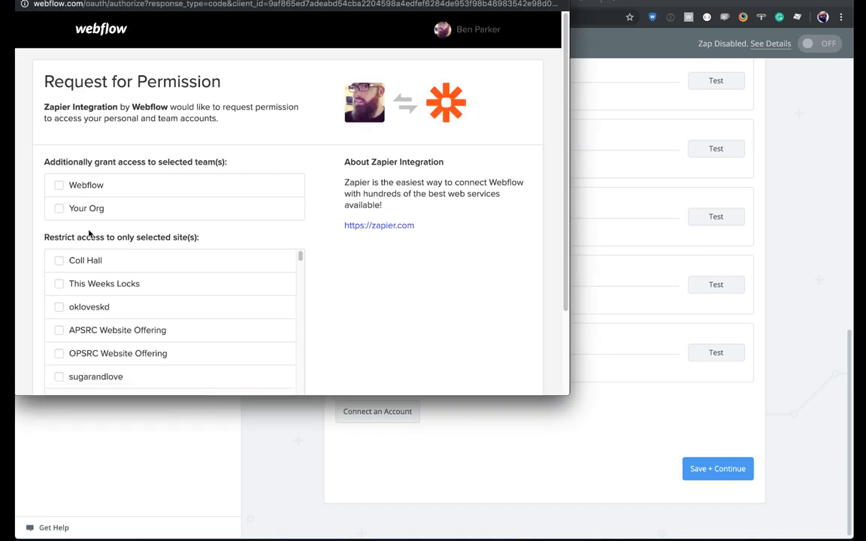
scroll(214, 253, down, 5)
scroll(314, 273, down, 3)
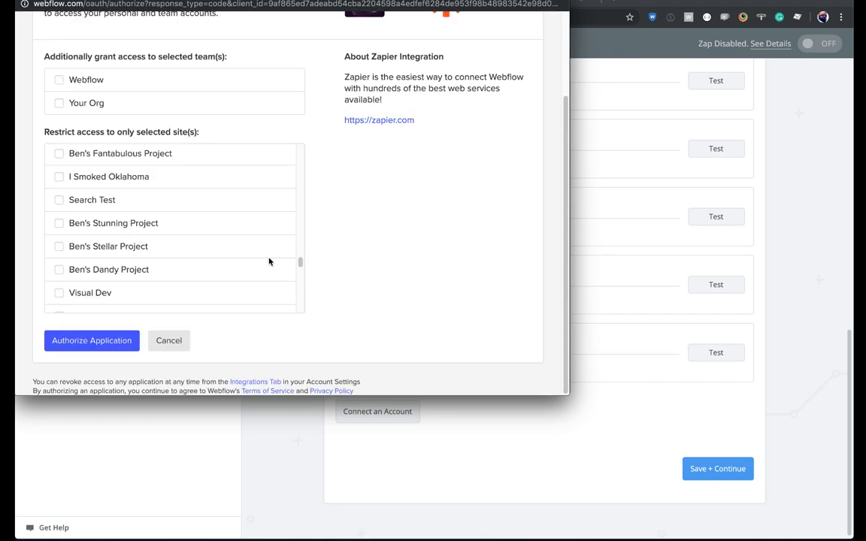
scroll(269, 262, down, 8)
click(59, 302)
click(57, 339)
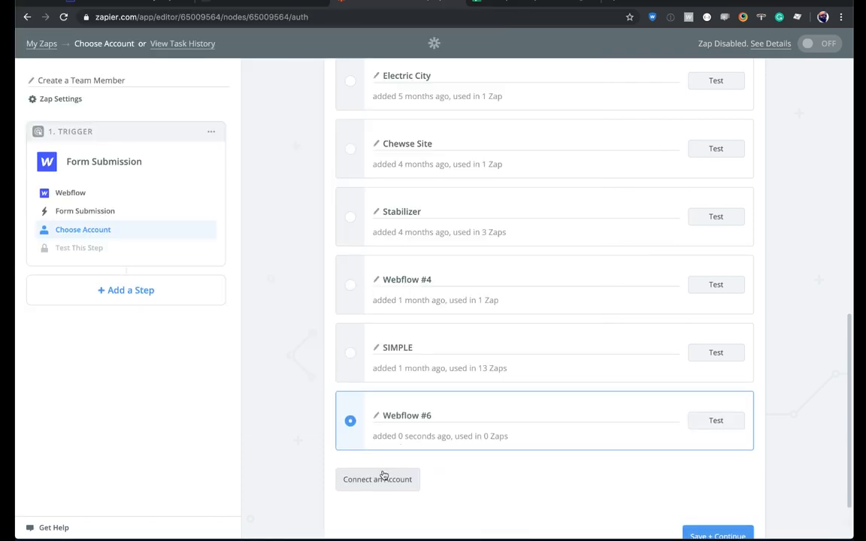
Step: Keep the newly connected Webflow account selected for the trigger and save the choice
scroll(451, 436, down, 2)
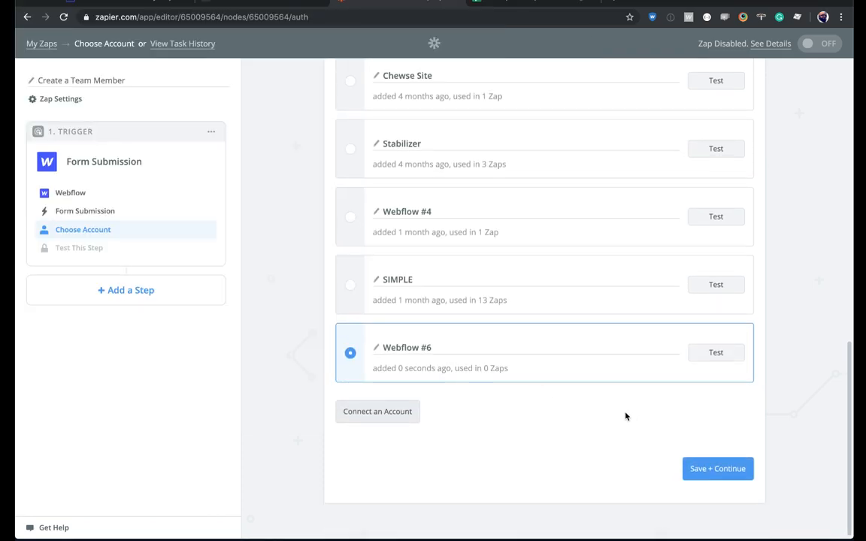
scroll(525, 367, up, 6)
scroll(525, 366, down, 2)
scroll(525, 366, down, 3)
click(698, 468)
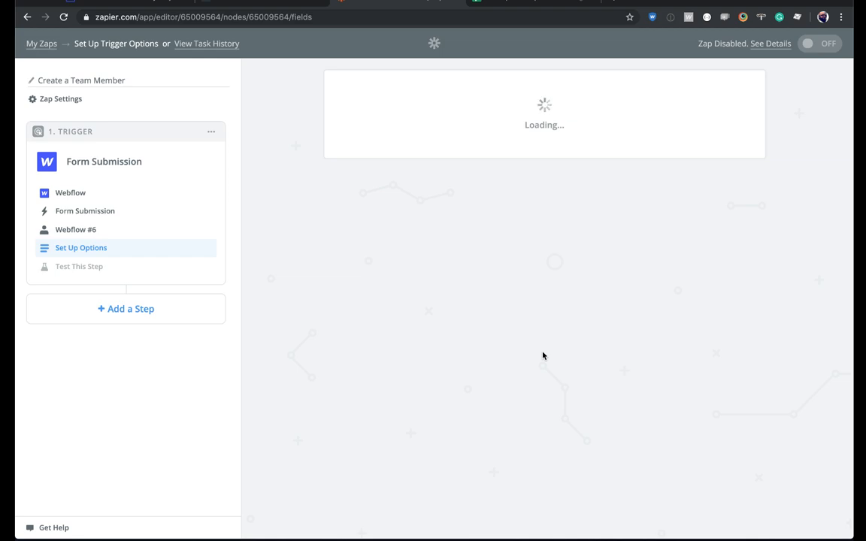
Step: Set the trigger's site to Ben's Groovy Project and its form to Add New Team Member, and continue
click(429, 215)
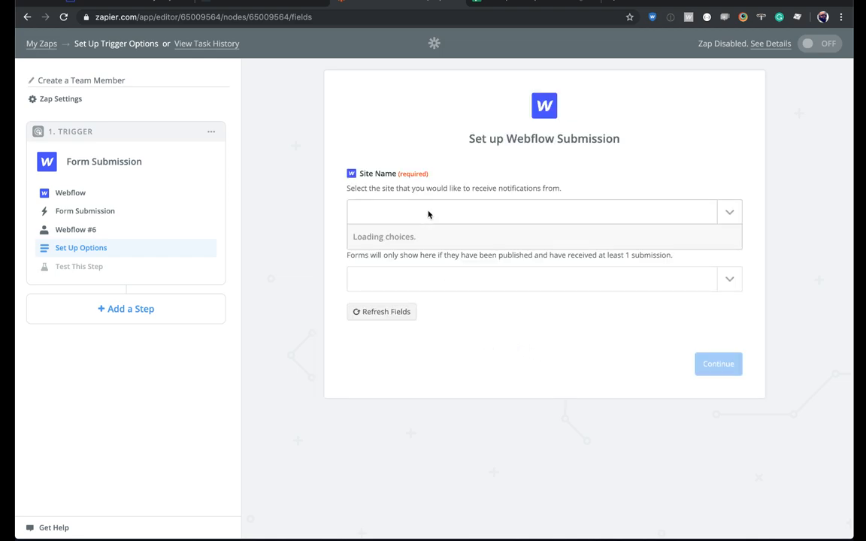
click(431, 260)
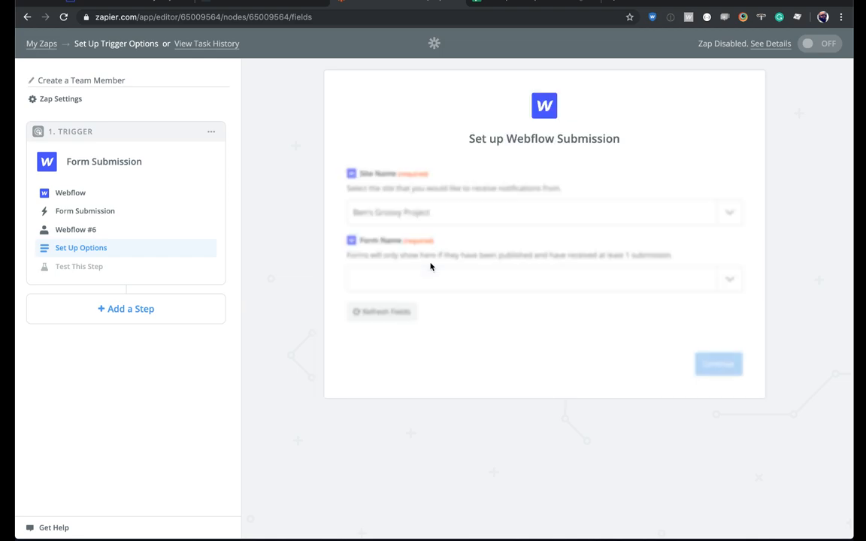
click(425, 279)
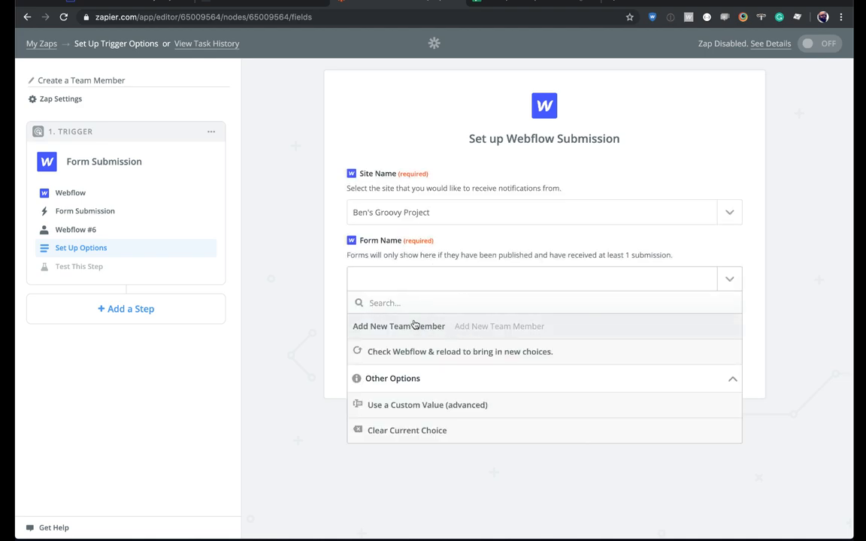
click(480, 334)
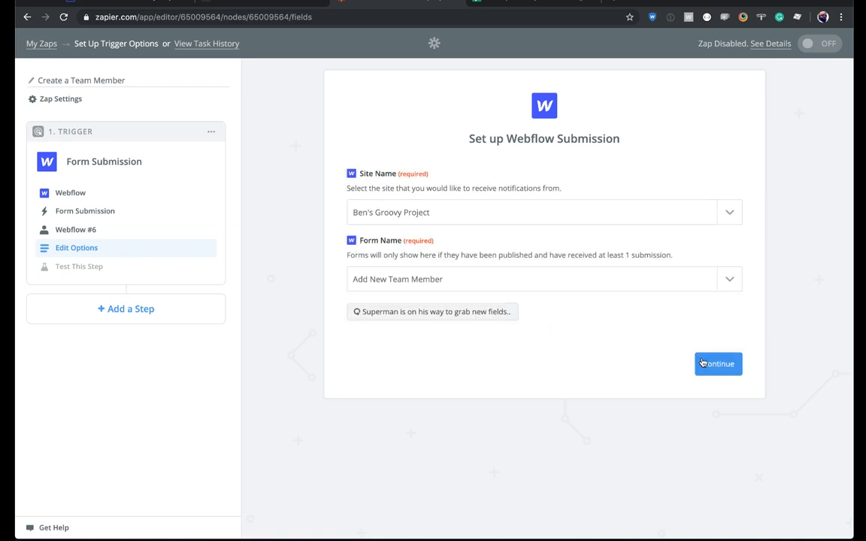
click(702, 363)
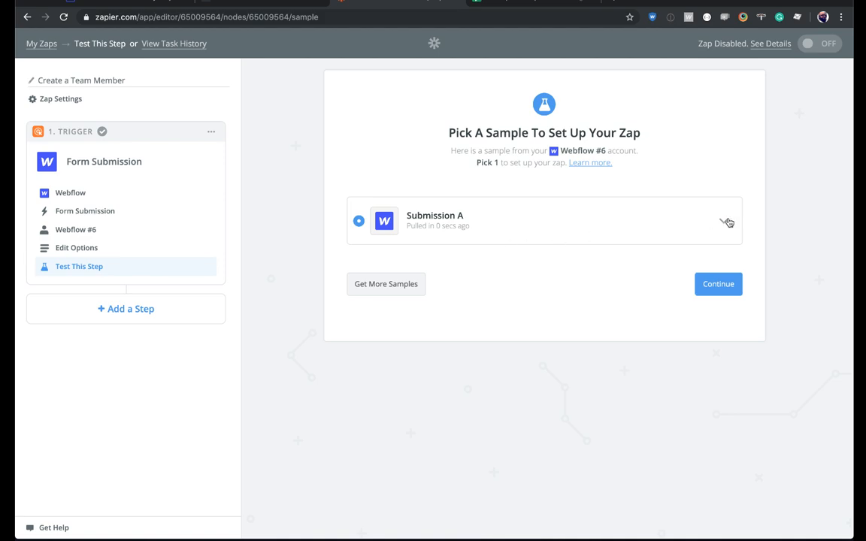
Step: Expand Submission A to review its field data, and continue with it as the trigger's sample
click(726, 222)
scroll(547, 295, down, 2)
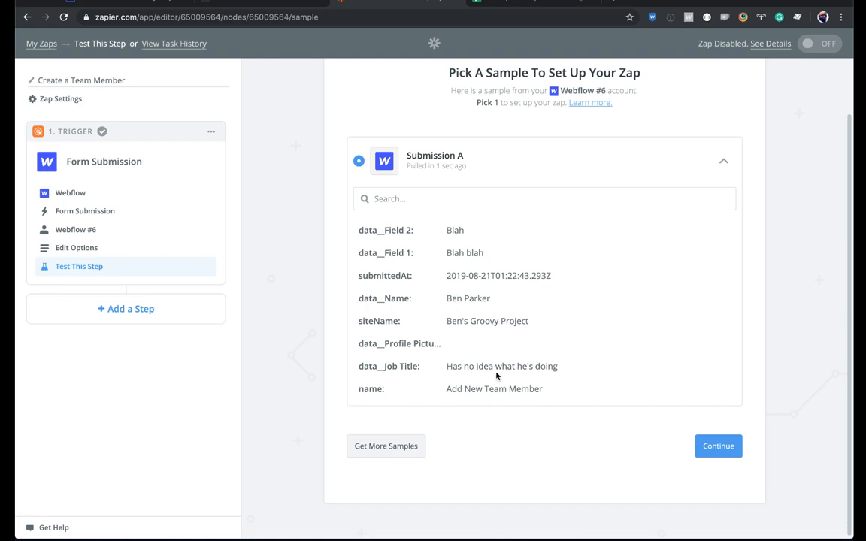
click(711, 447)
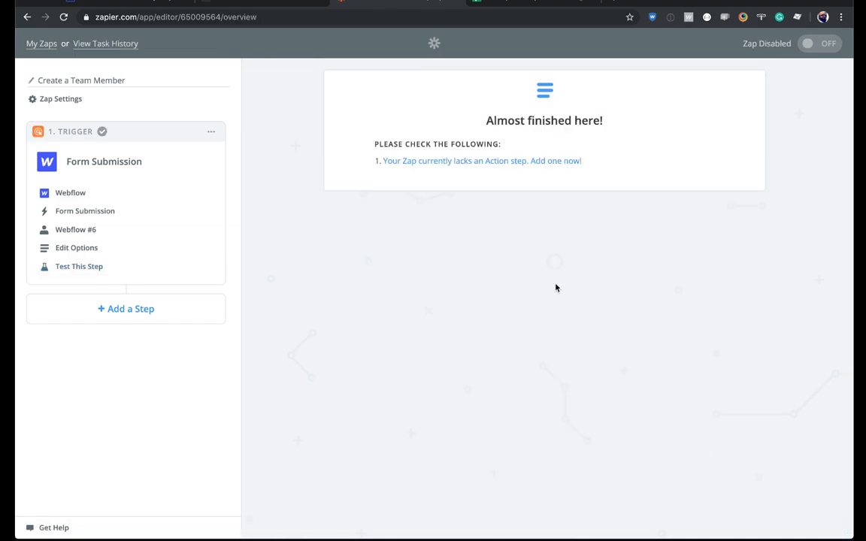
Step: Back in Webflow, add a single-line plain text field "Item ID" to the Team Members collection, save it, and check the Google Sheet's headers
click(137, 6)
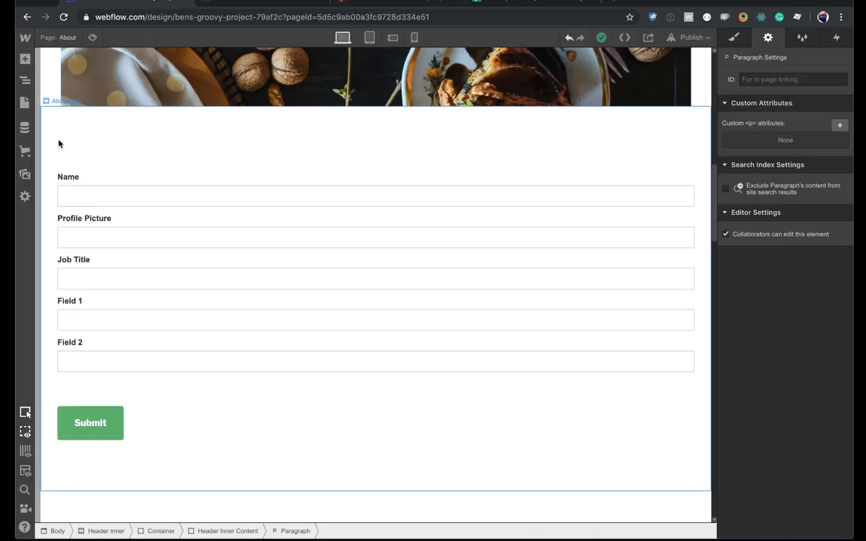
click(30, 128)
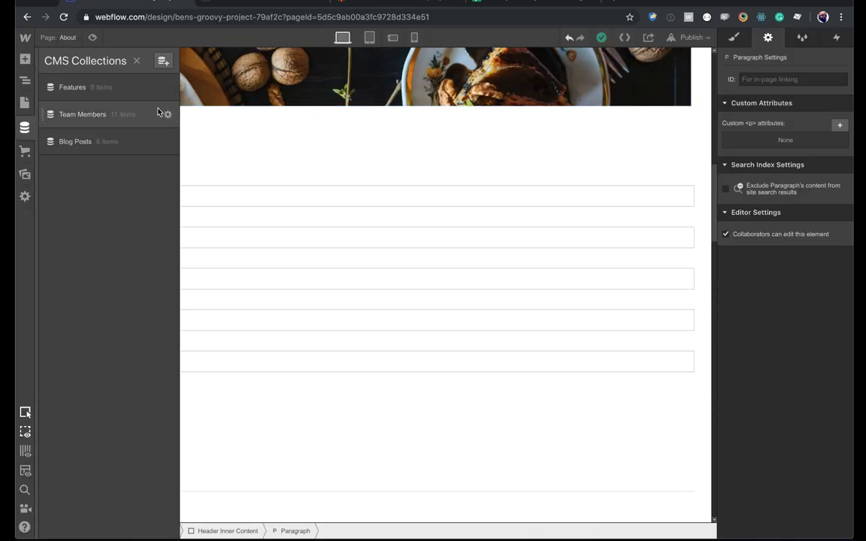
click(167, 115)
click(223, 409)
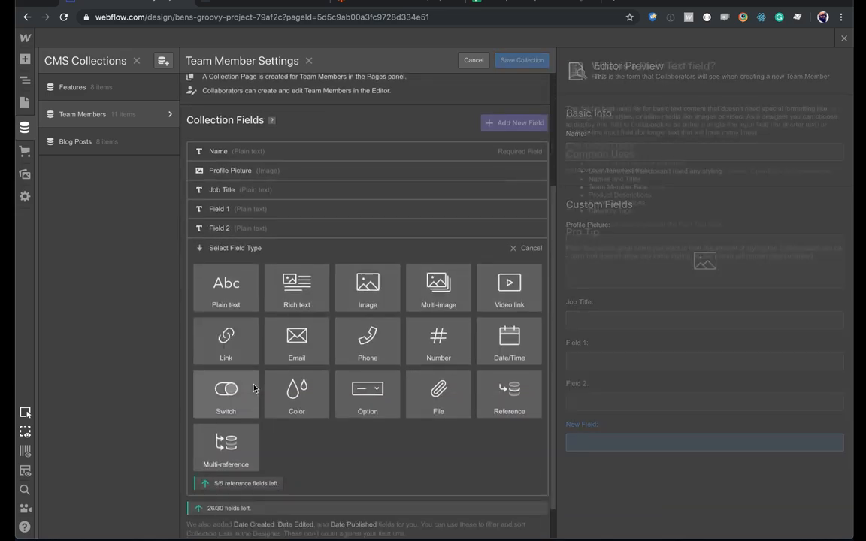
click(214, 242)
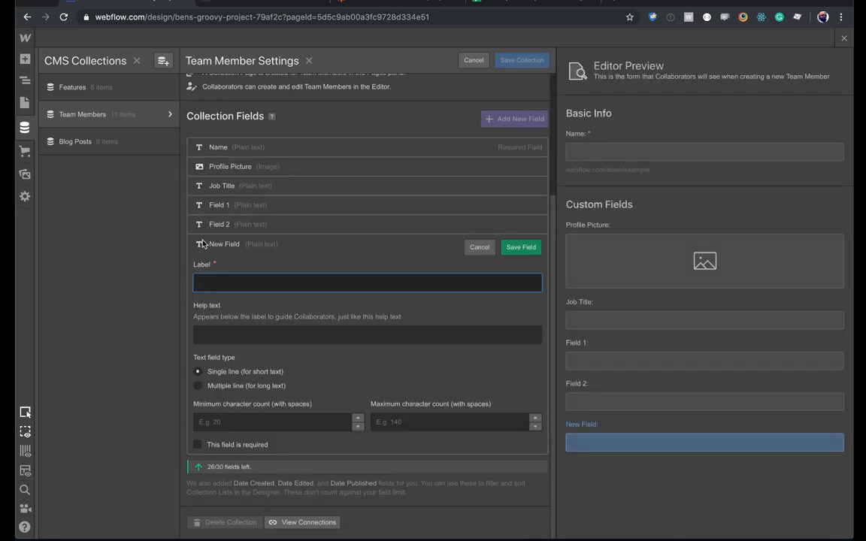
text(Item ID)
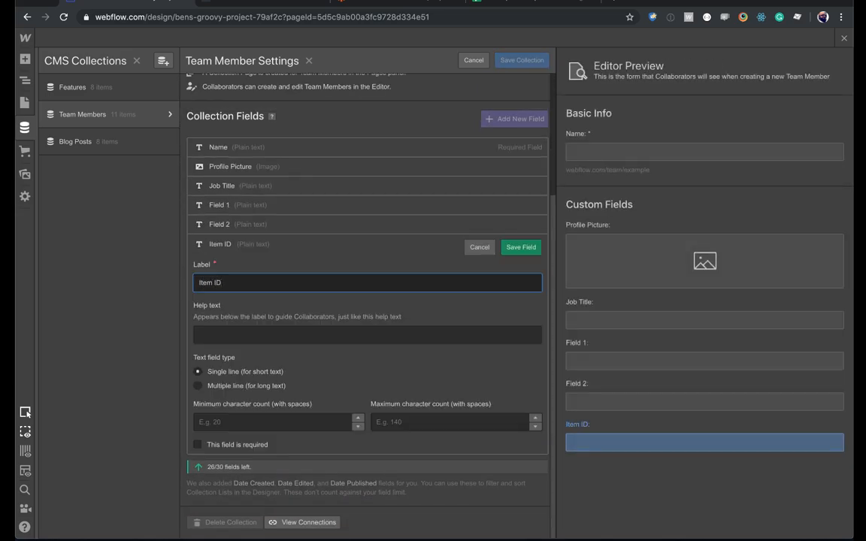
click(515, 247)
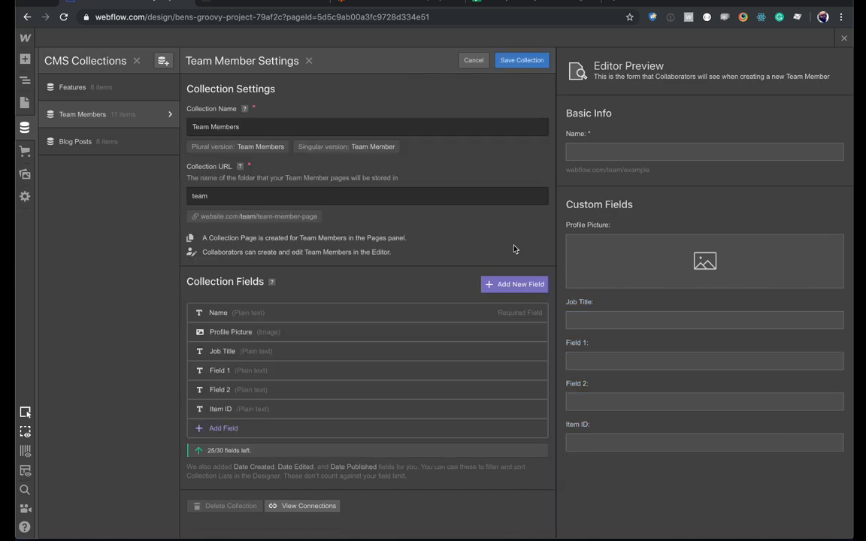
click(518, 62)
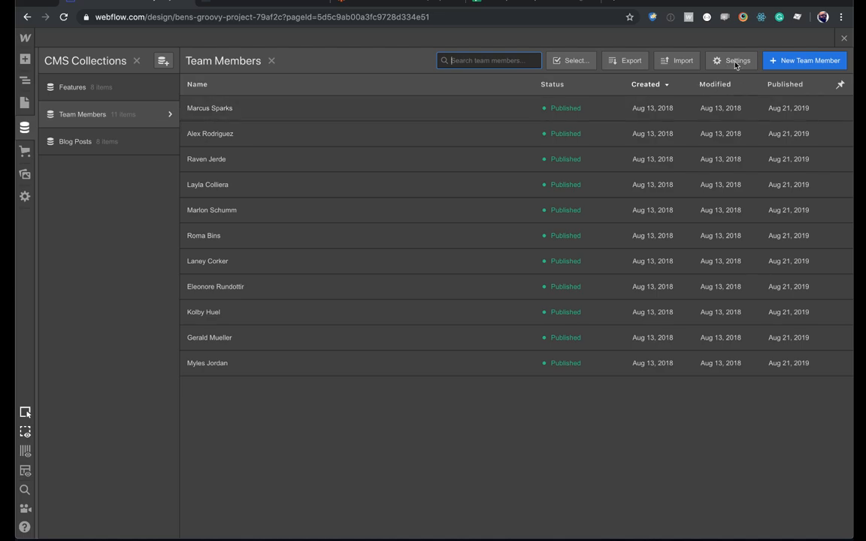
click(549, 2)
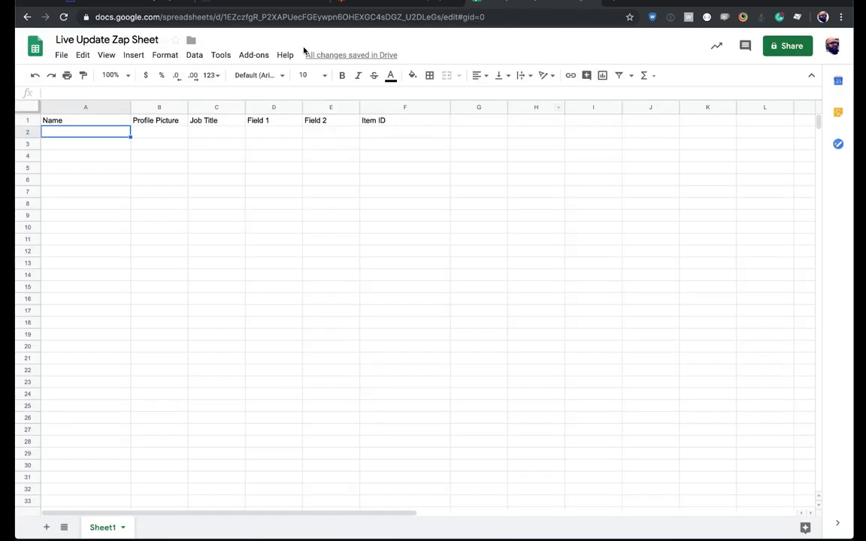
click(121, 3)
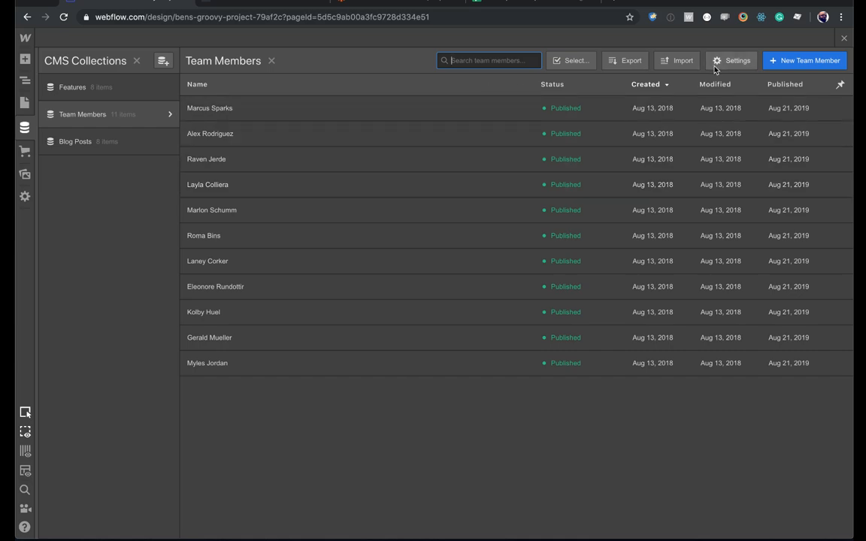
Step: Close the collections view, switch to the Zap in Zapier, and add a Webflow action step using Create Live Item
click(844, 39)
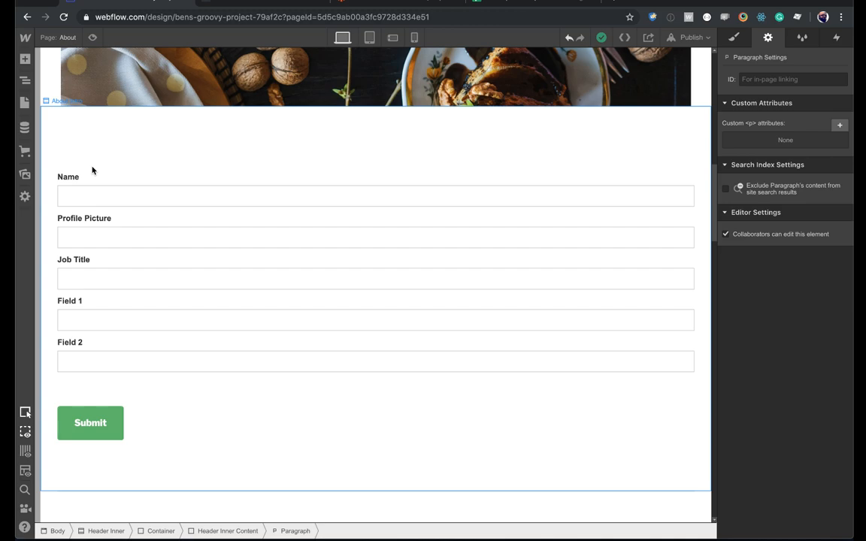
click(411, 5)
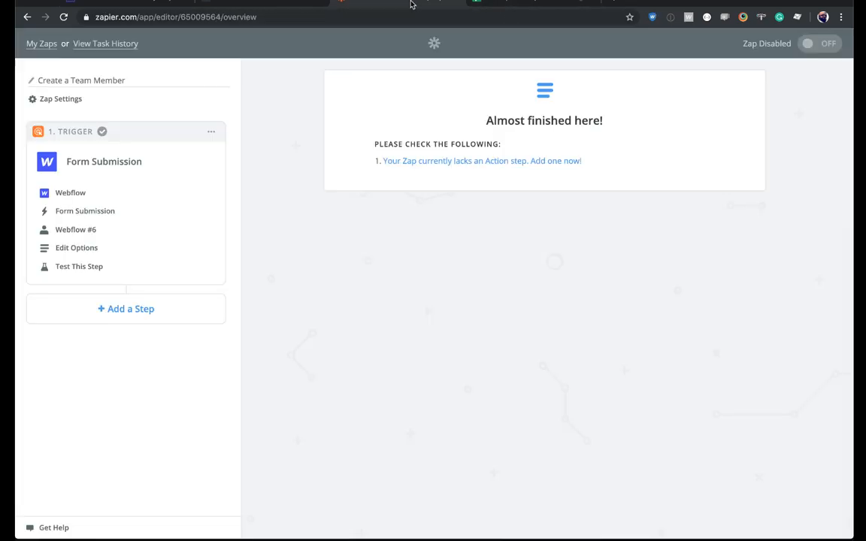
click(145, 304)
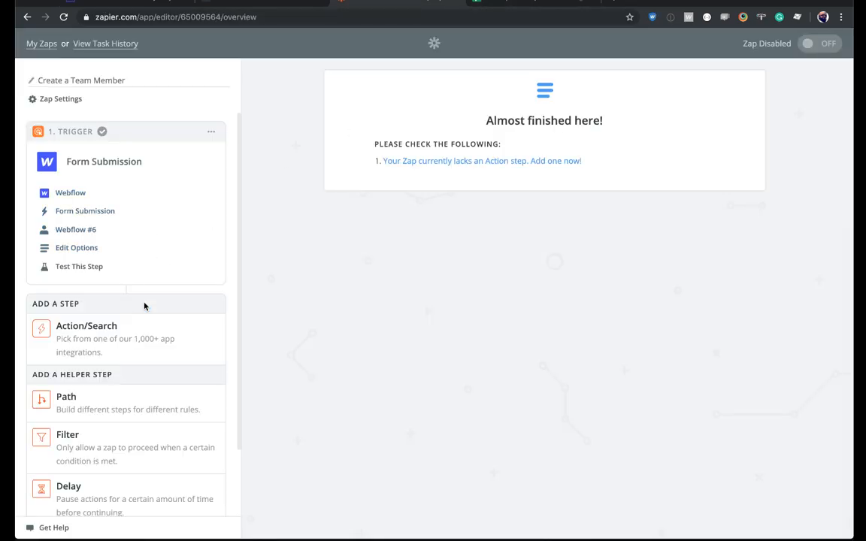
scroll(147, 287, down, 2)
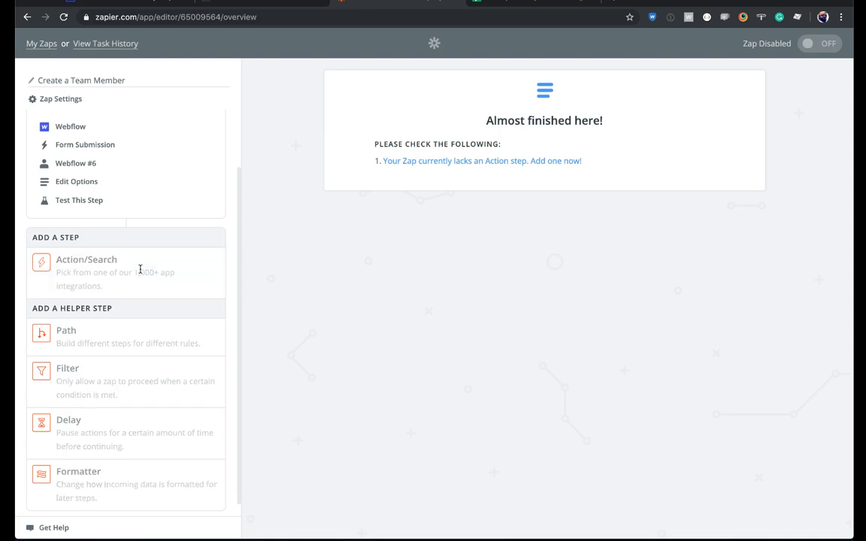
click(145, 266)
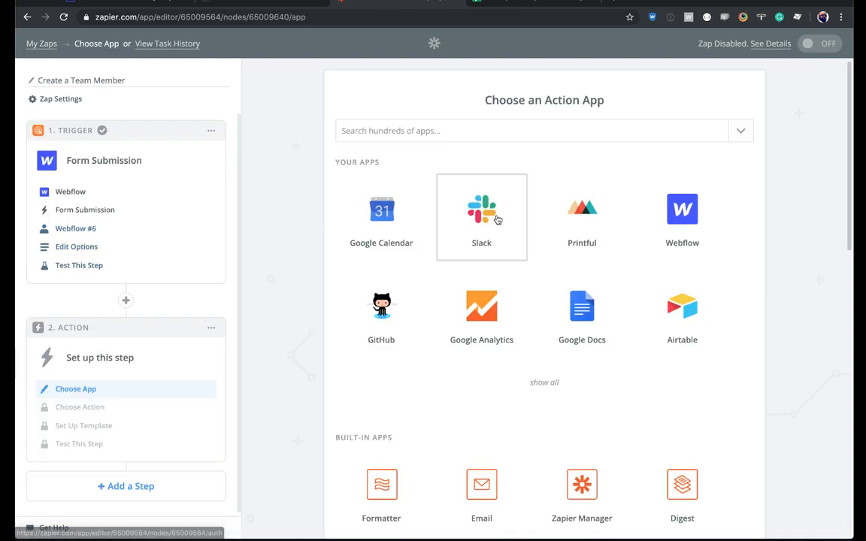
click(682, 212)
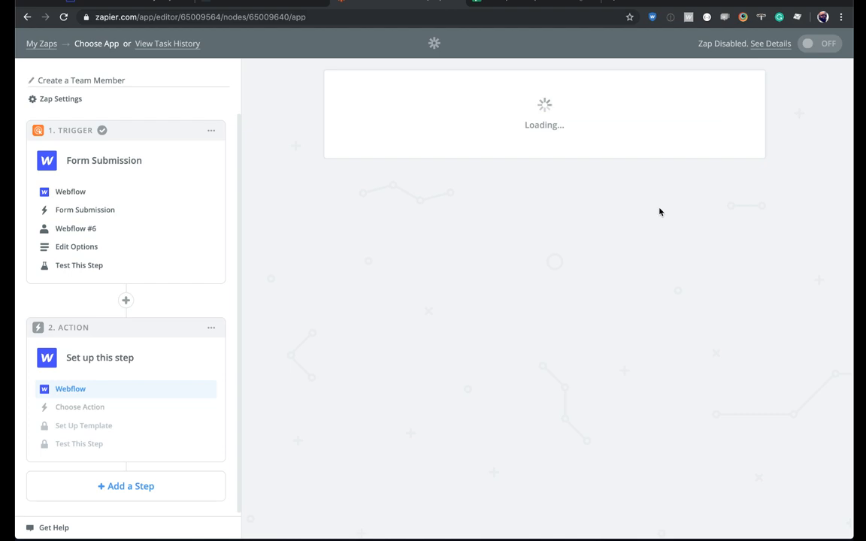
scroll(466, 211, down, 3)
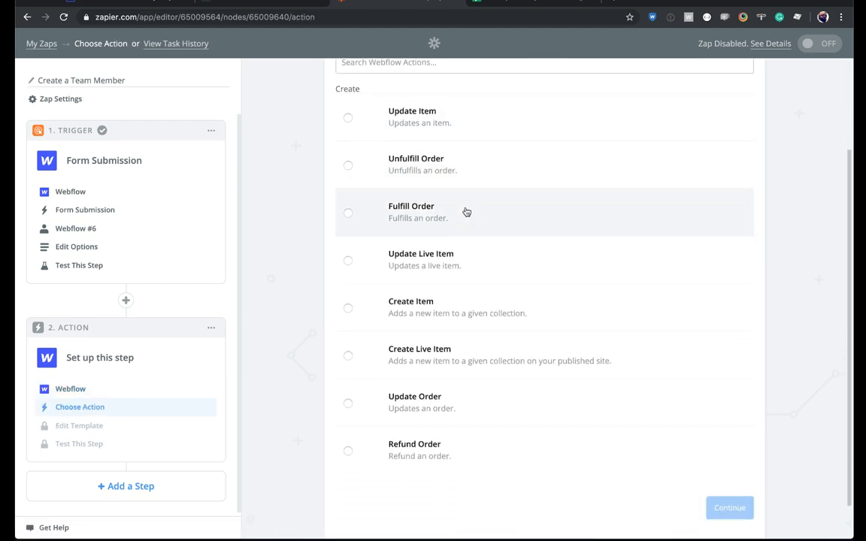
click(421, 360)
click(750, 508)
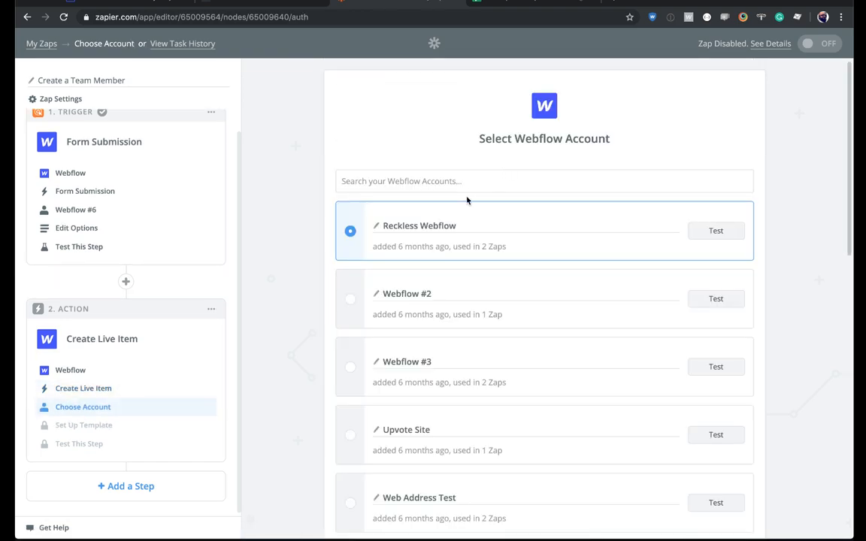
Step: Select the Webflow #6 account for the action, rename it "Google Sheets Zap", and save the choice
scroll(425, 242, down, 10)
click(347, 358)
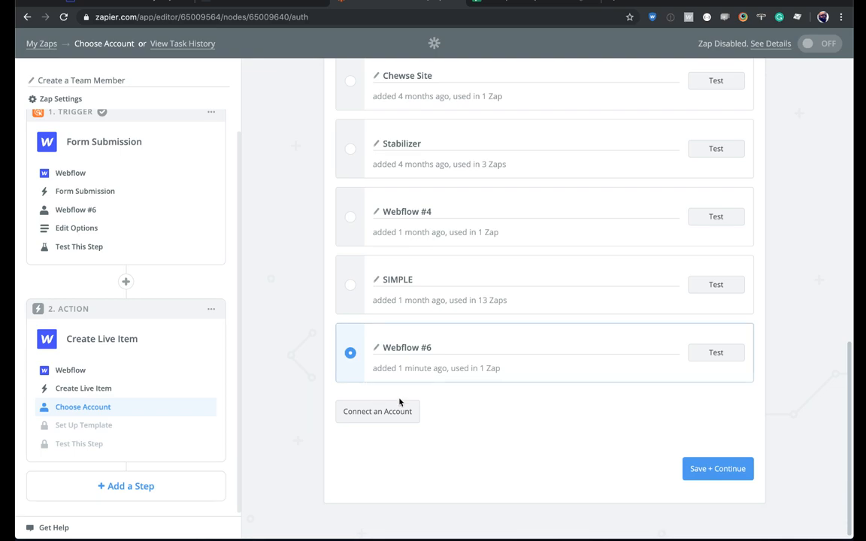
click(426, 346)
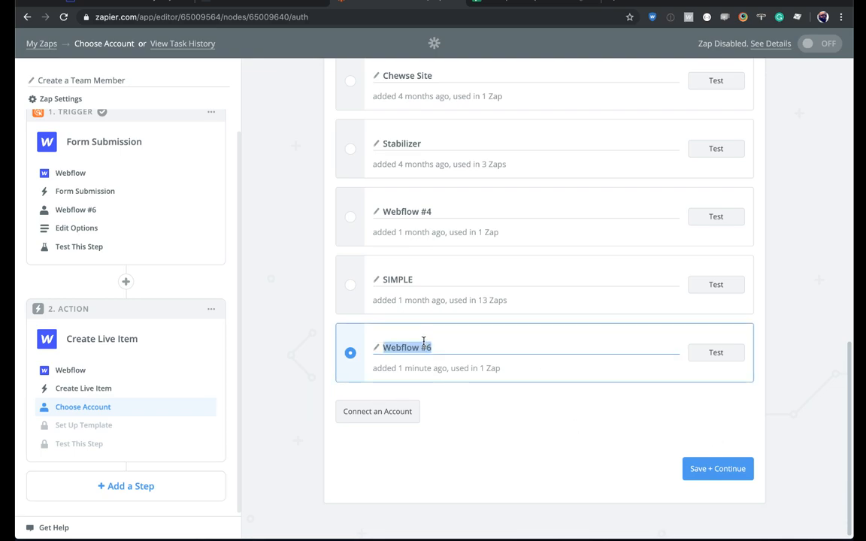
text(Google Sheets ZZ)
text(p)
key(Return)
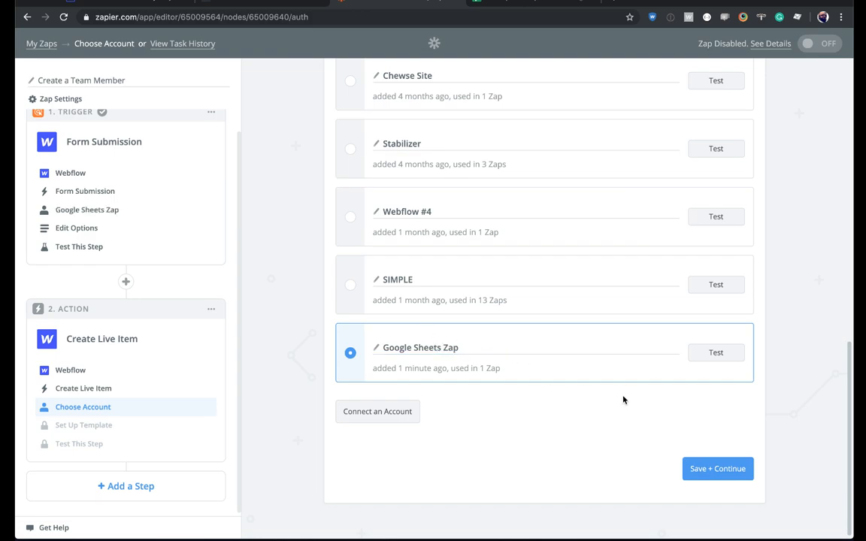
click(718, 469)
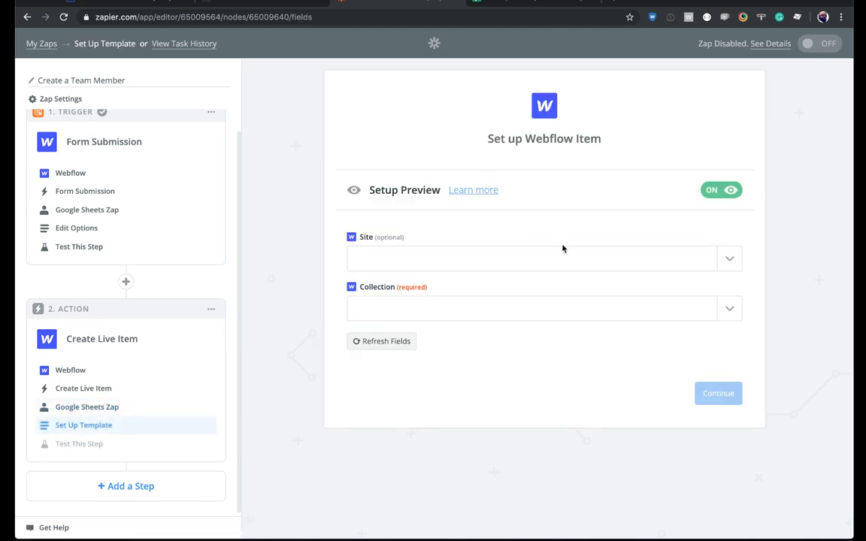
Step: Set the action's site to Ben's Groovy Project and its collection to Team Members
click(728, 258)
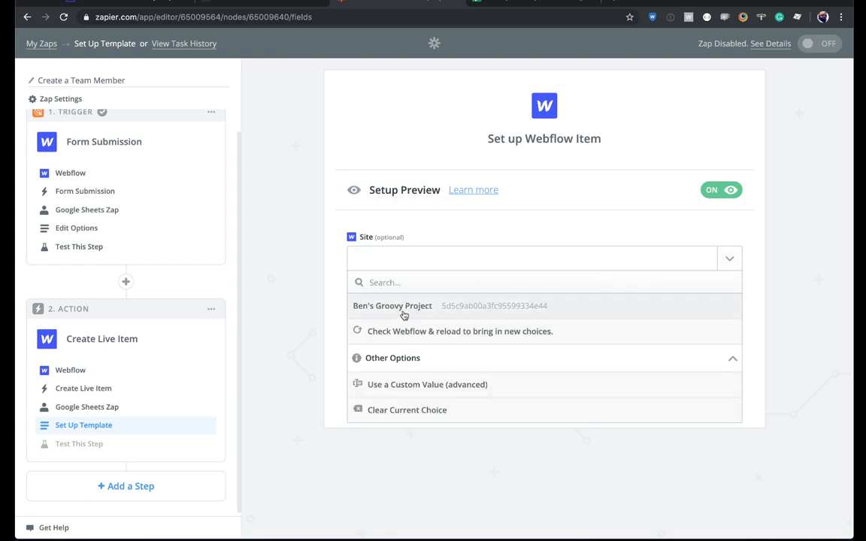
click(404, 307)
click(419, 309)
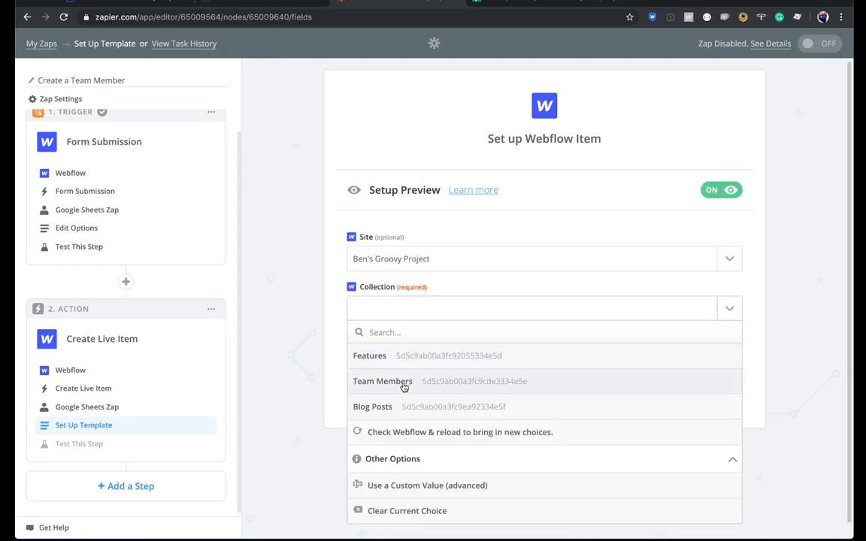
click(406, 381)
Step: Map the item's Profile Picture field to Data Profile Picture from the form submission
scroll(414, 353, down, 5)
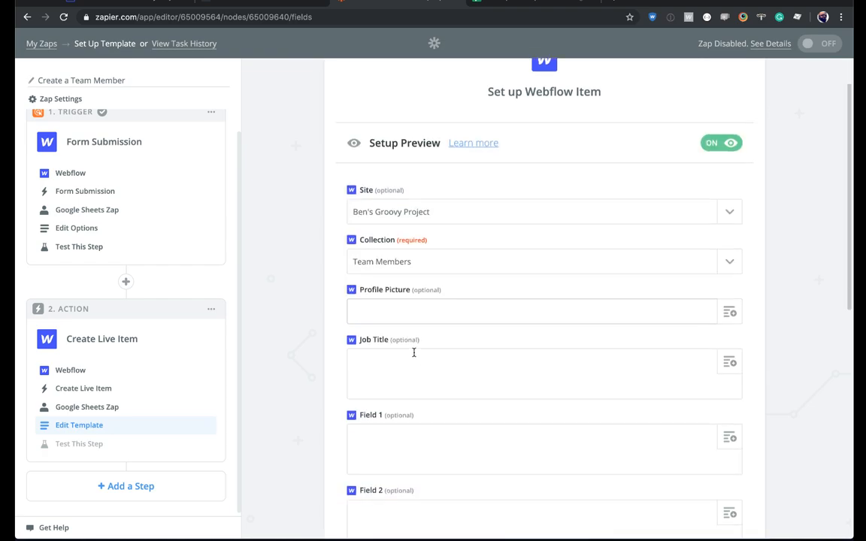
scroll(414, 323, up, 3)
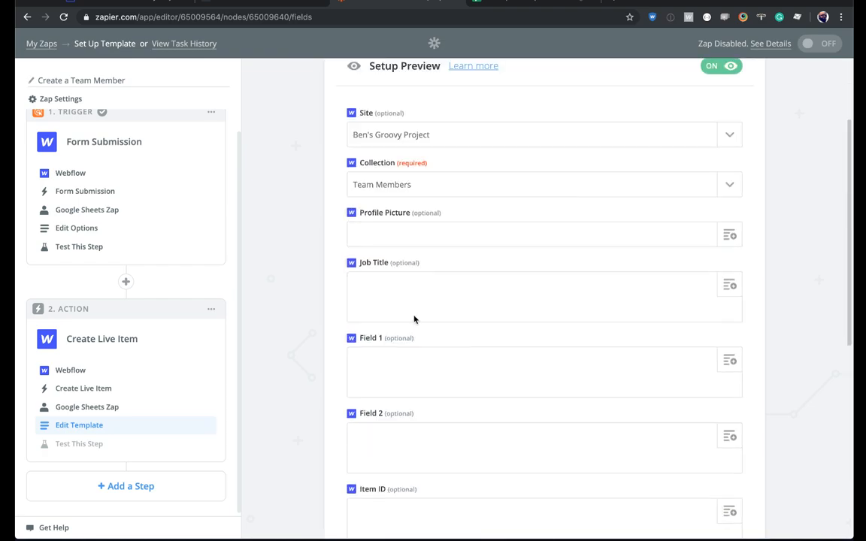
click(412, 234)
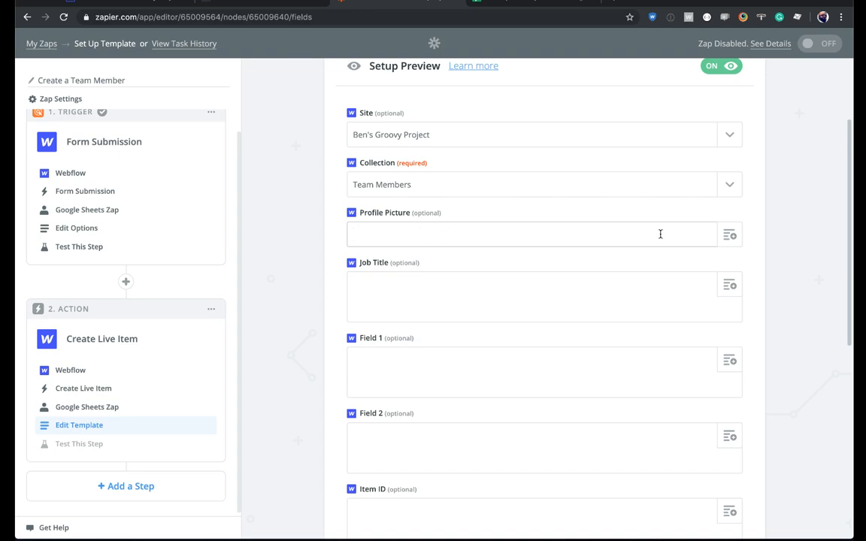
scroll(578, 234, down, 1)
scroll(579, 237, down, 1)
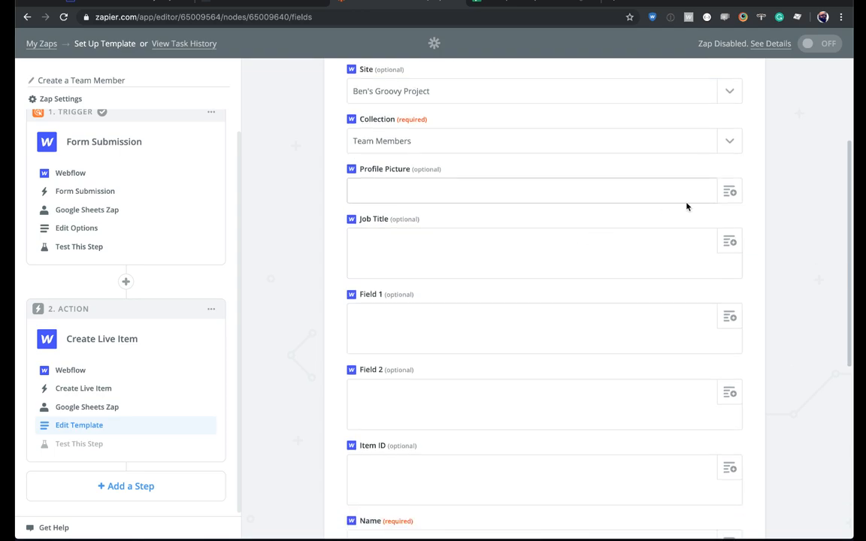
click(729, 191)
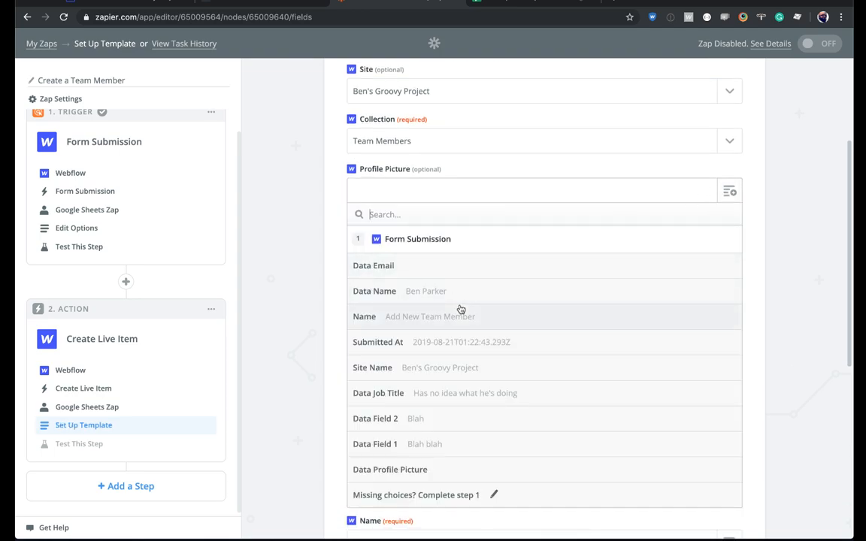
click(471, 465)
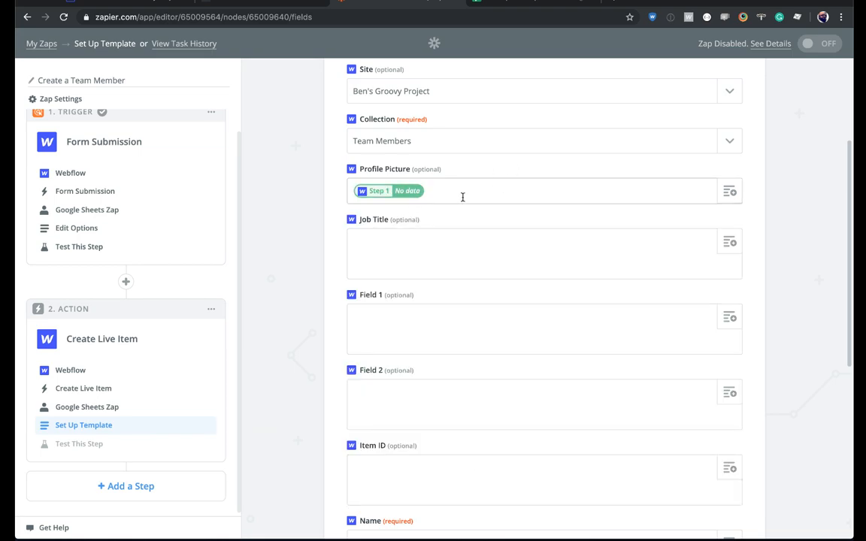
Step: Map the item's Job Title field to Data Job Title from the form submission
click(535, 250)
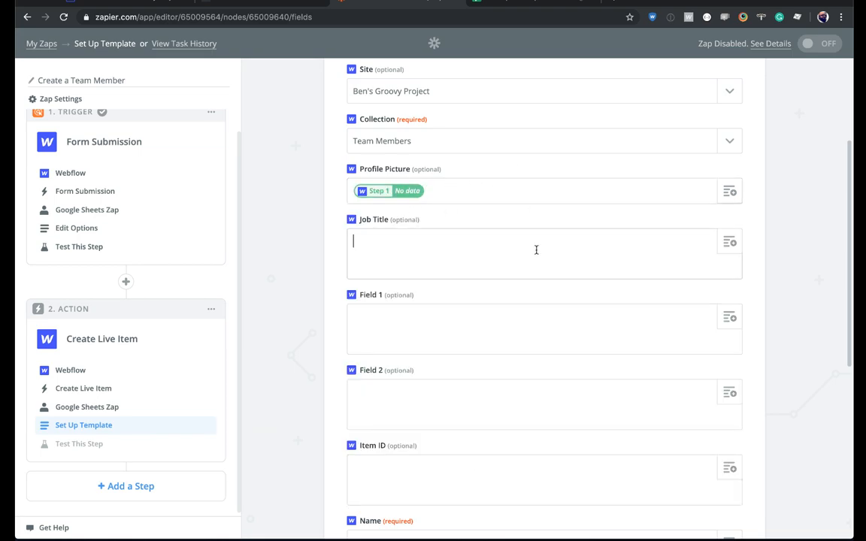
click(734, 242)
scroll(444, 376, down, 3)
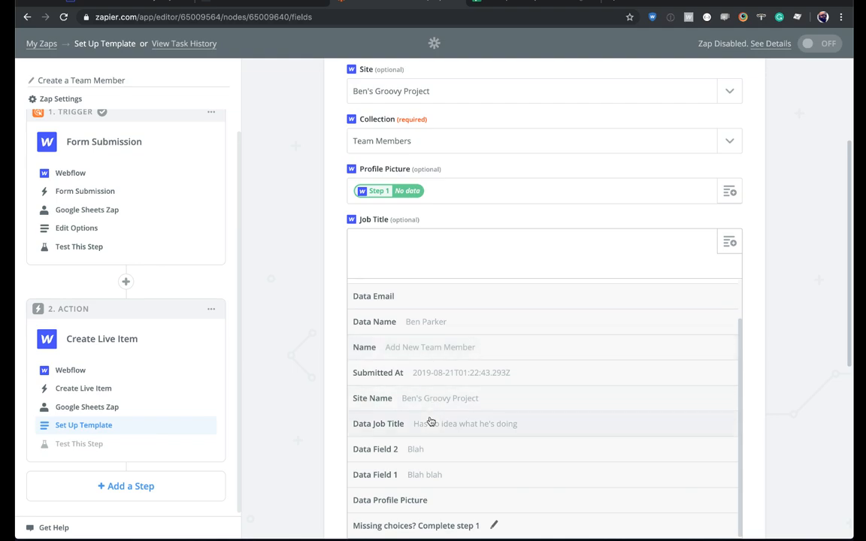
click(426, 476)
Step: Map the item's Field 1 to Data Field 1 and its Field 2 to Data Field 2 from the form submission
scroll(461, 315, down, 4)
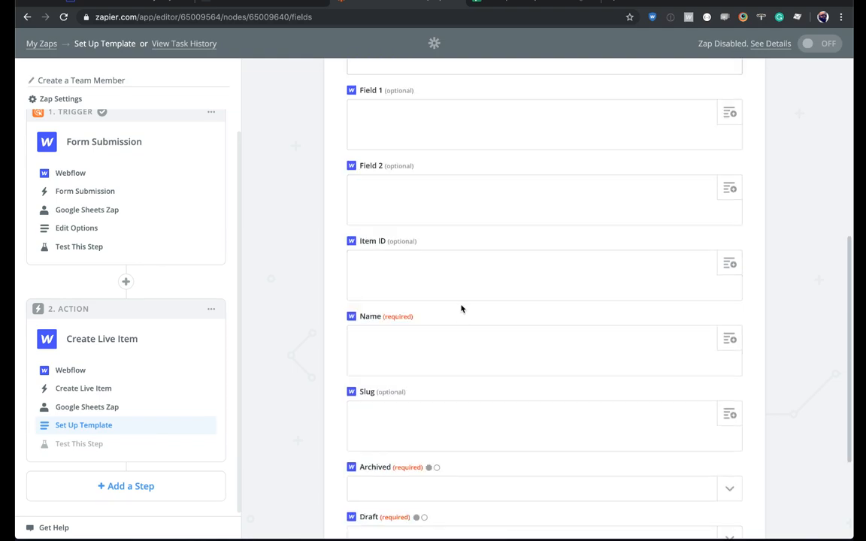
click(436, 107)
scroll(436, 106, up, 2)
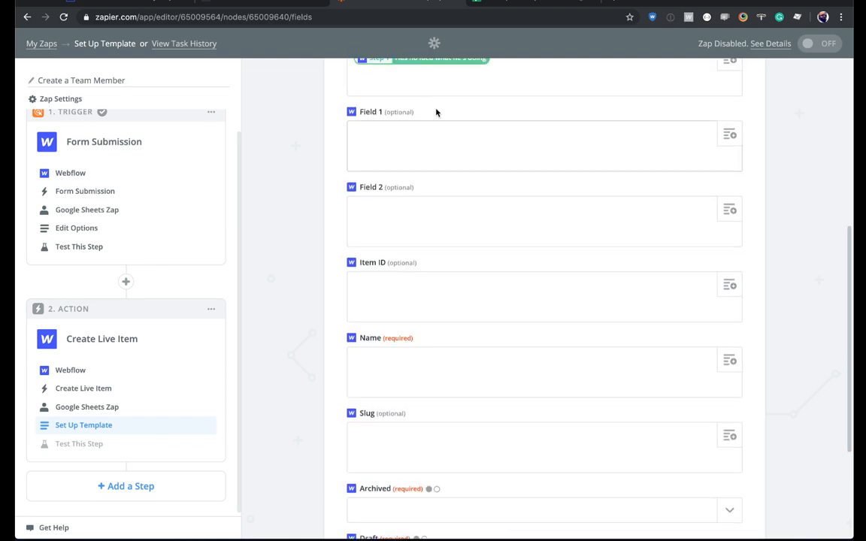
click(731, 206)
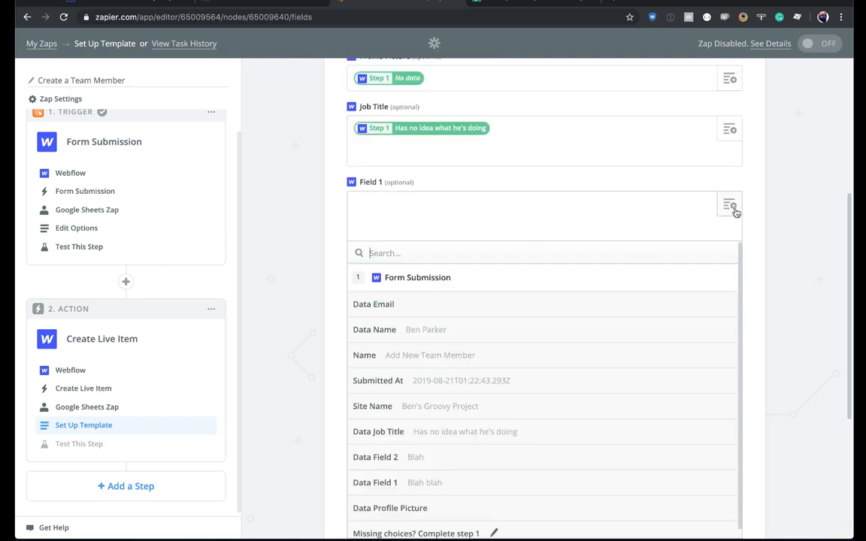
click(412, 487)
click(494, 298)
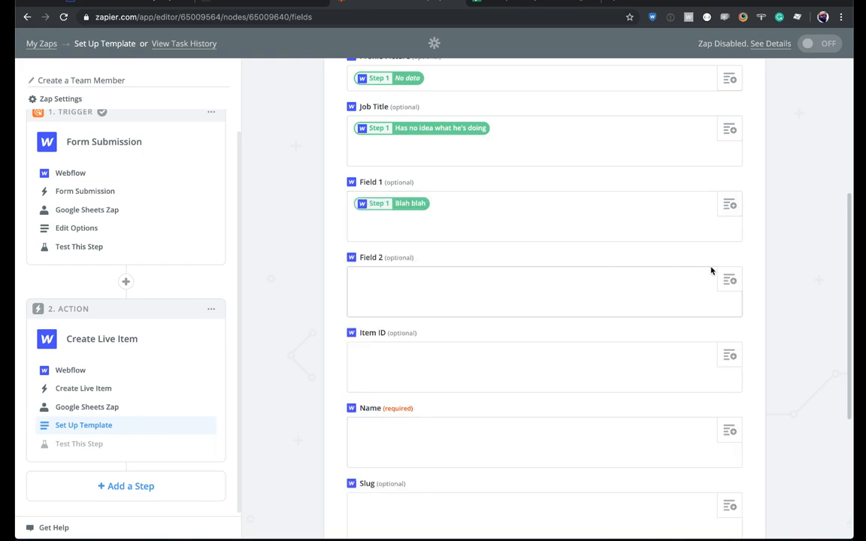
click(730, 280)
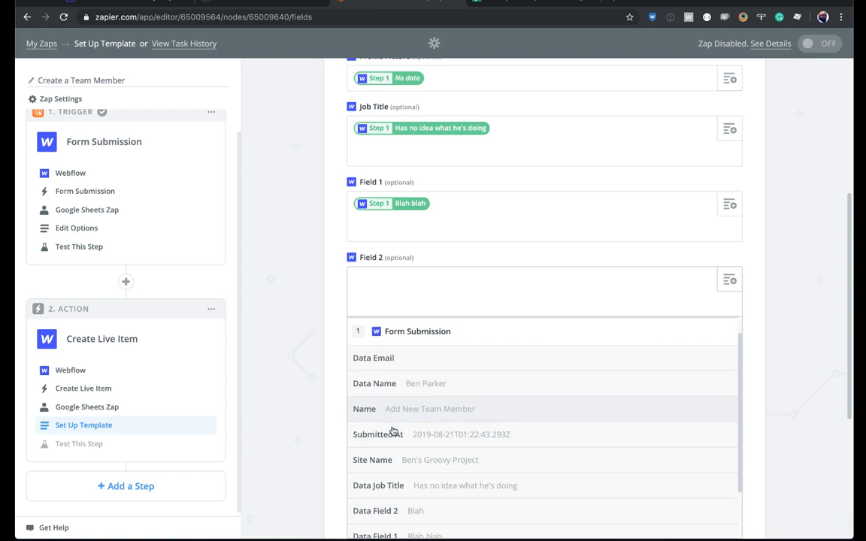
scroll(392, 431, down, 1)
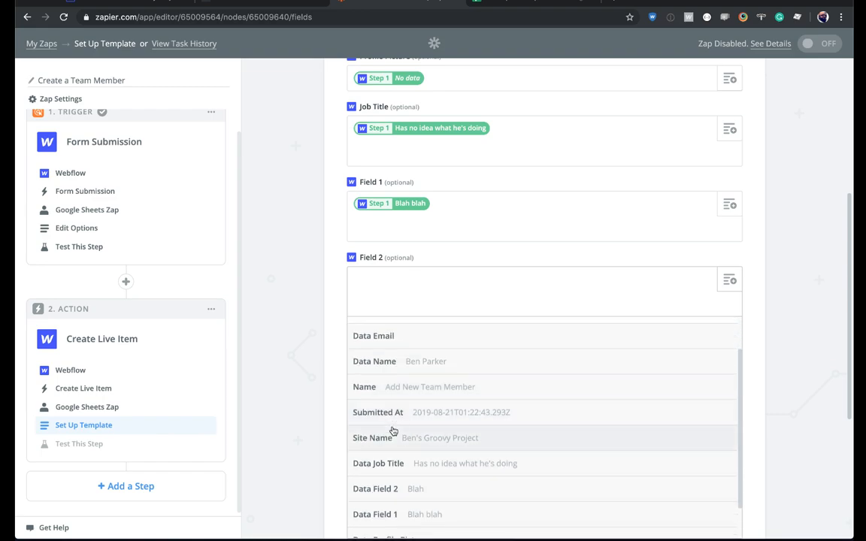
click(420, 490)
Step: Leave Item ID empty and map the item's required Name field to Data Name from the form submission
scroll(422, 476, down, 3)
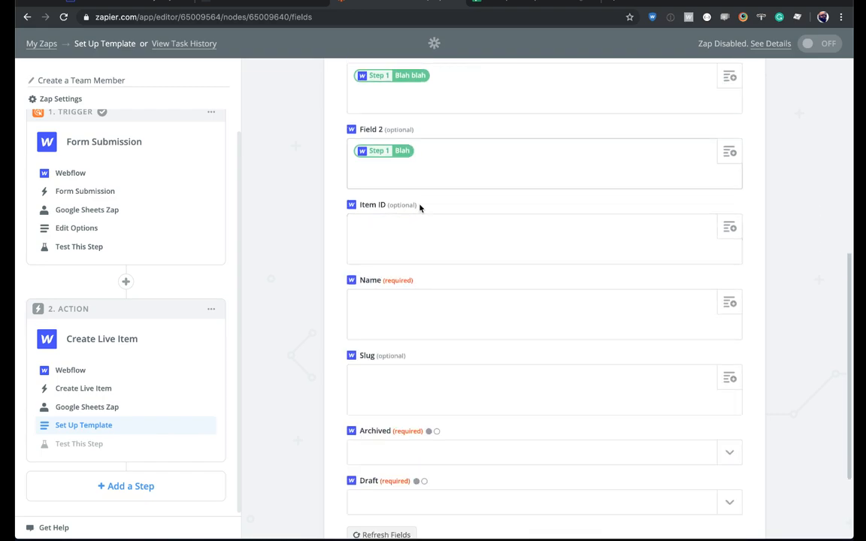
click(412, 300)
scroll(414, 286, down, 1)
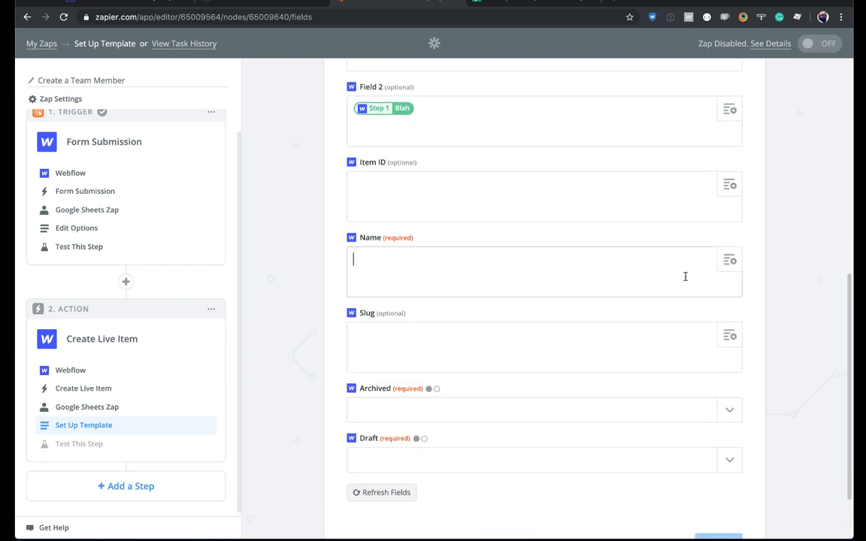
click(726, 263)
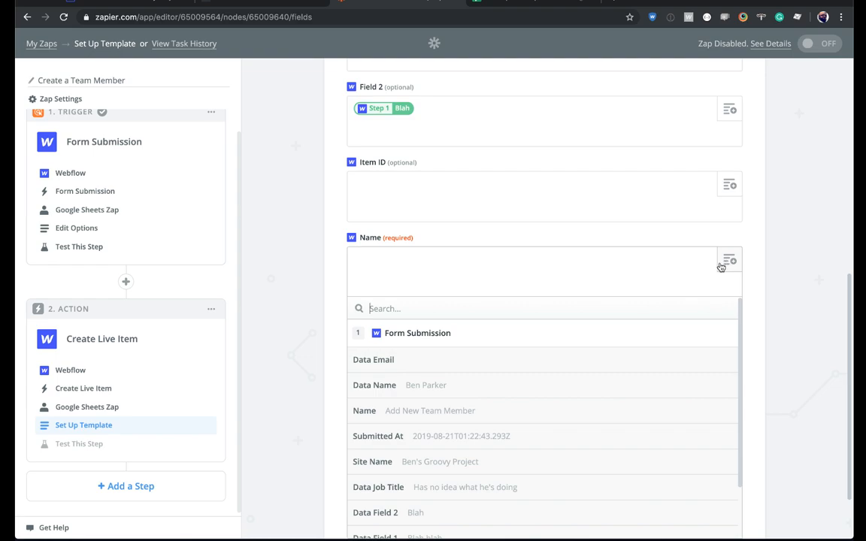
click(440, 386)
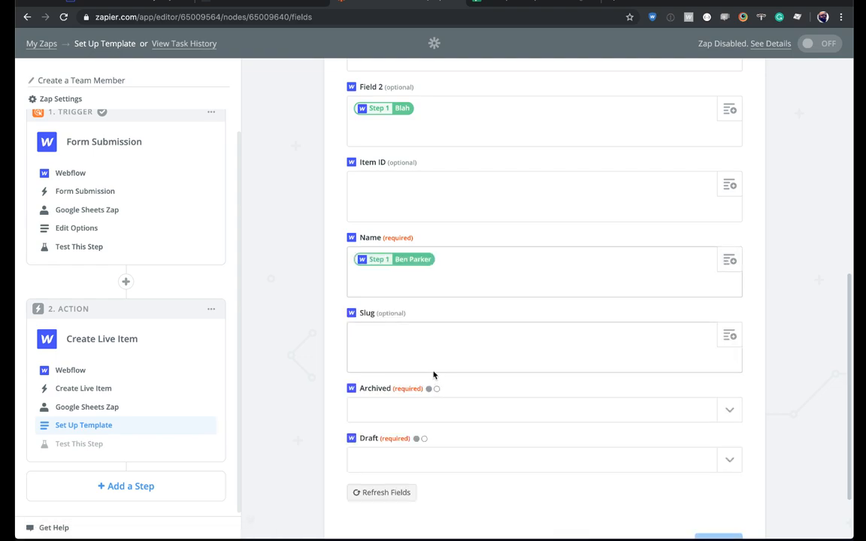
Step: Leave Slug empty, set the item's Archived and Draft fields to no, and continue to the test of the Create Live Item action
scroll(445, 360, down, 2)
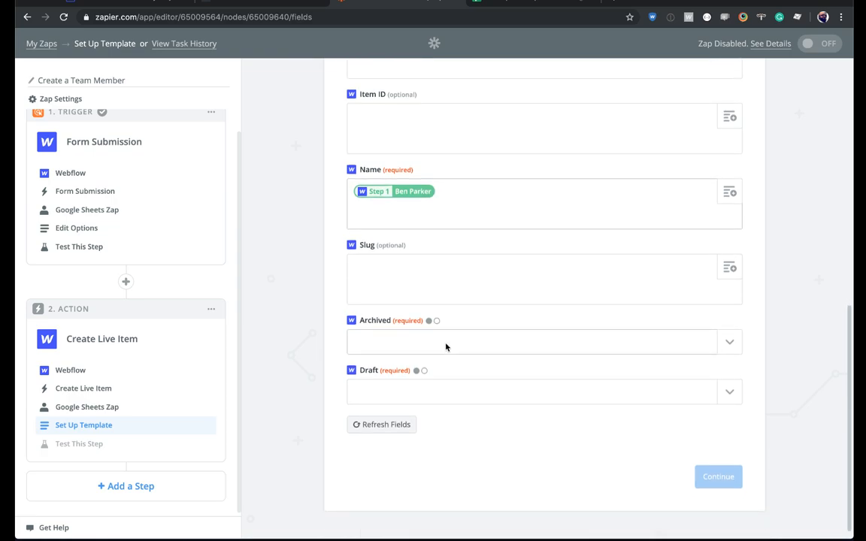
click(445, 346)
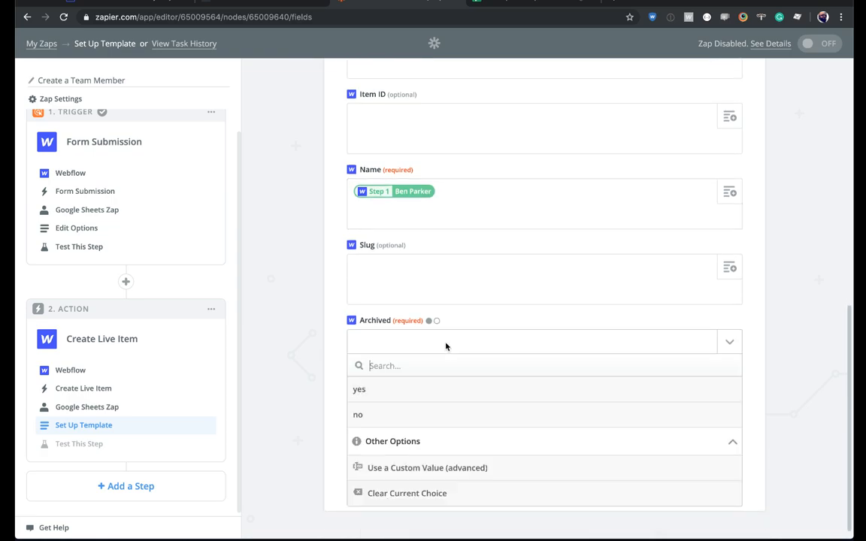
click(391, 416)
click(392, 395)
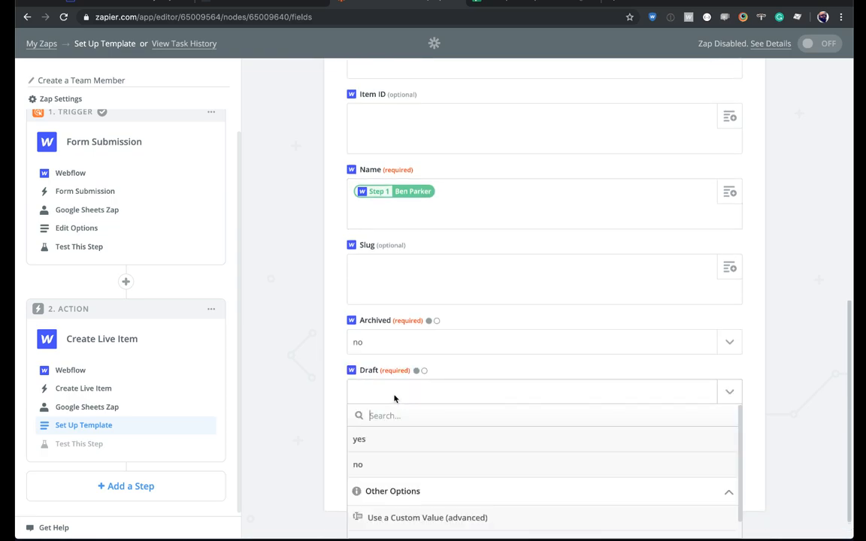
click(373, 462)
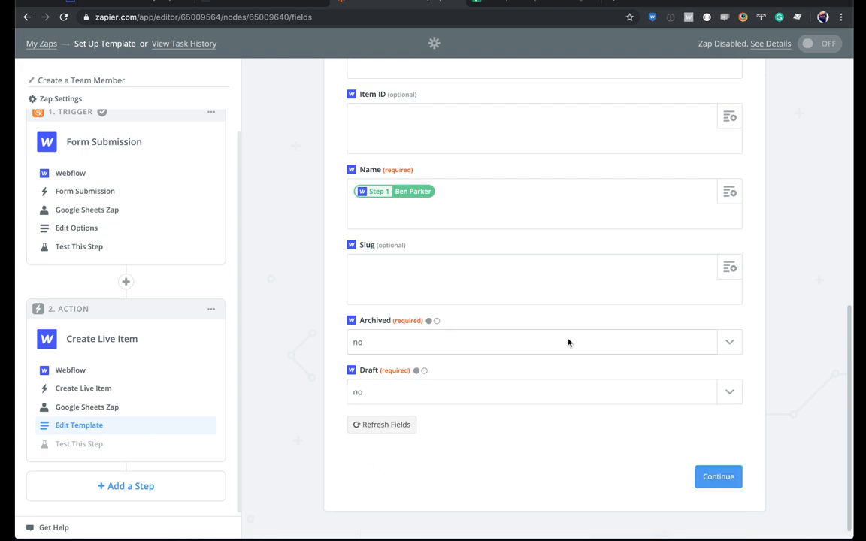
click(719, 478)
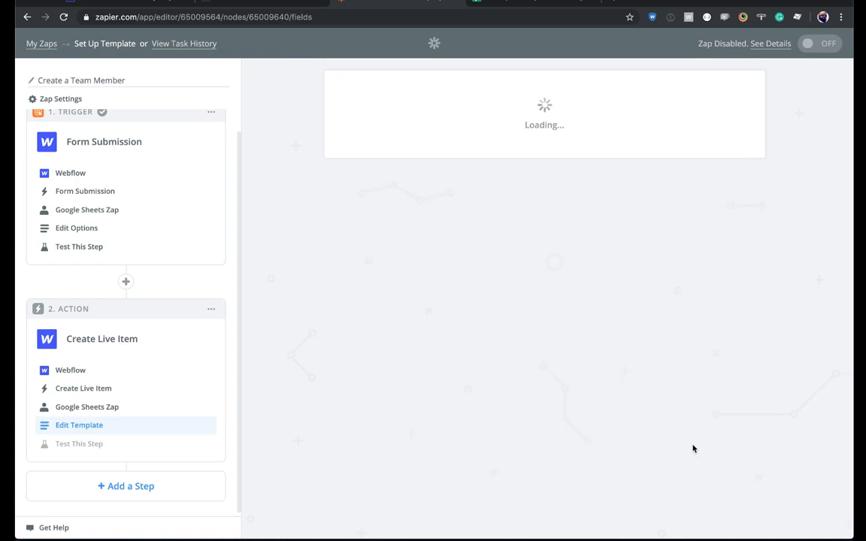
Step: Try to send the test item to Webflow from the Create Live Item action and read the response
scroll(646, 383, down, 5)
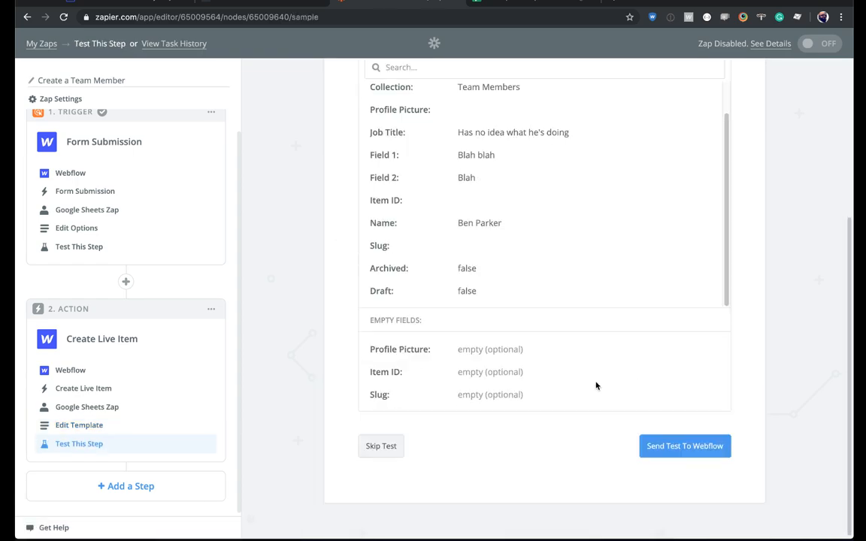
click(677, 446)
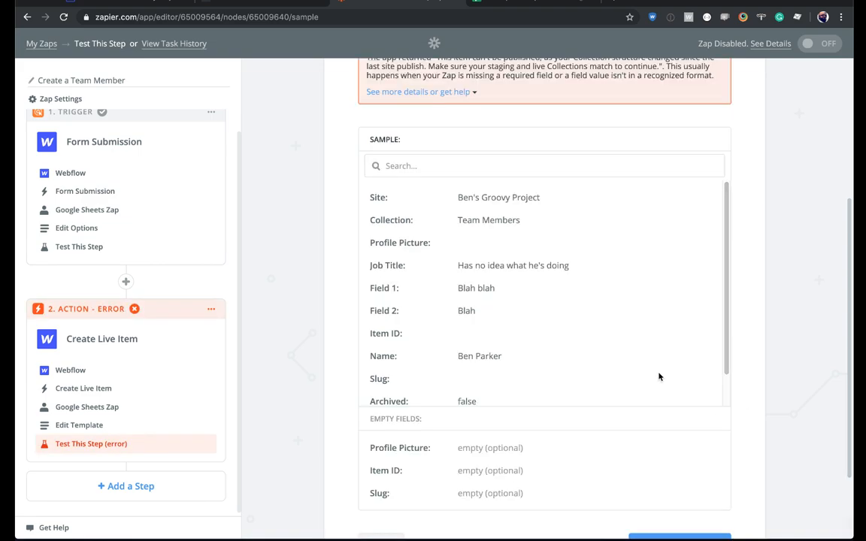
scroll(594, 360, up, 3)
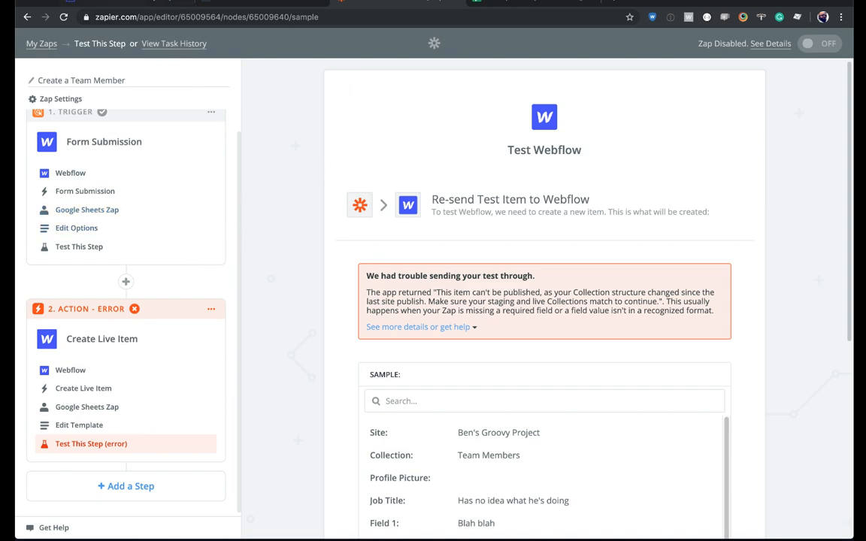
Step: Switch to the Webflow Designer and publish the site to its webflow.io domain
click(113, 5)
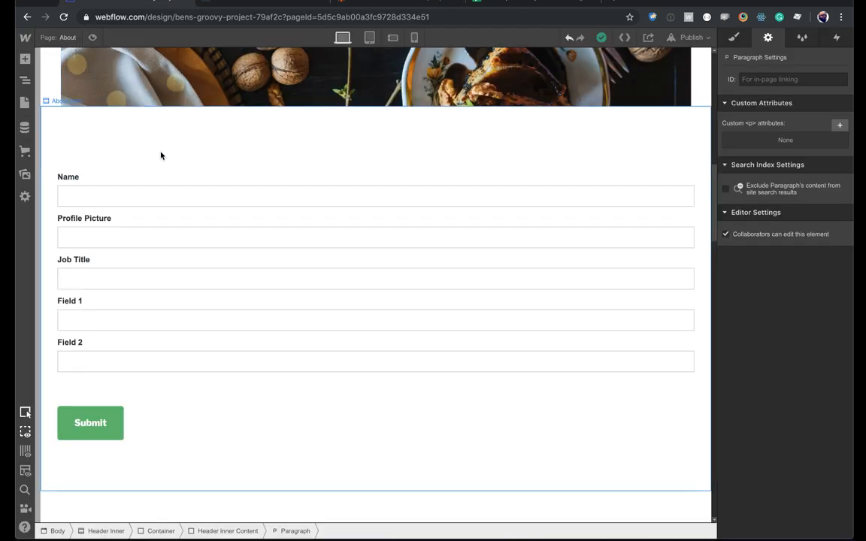
click(109, 127)
key(shift+p)
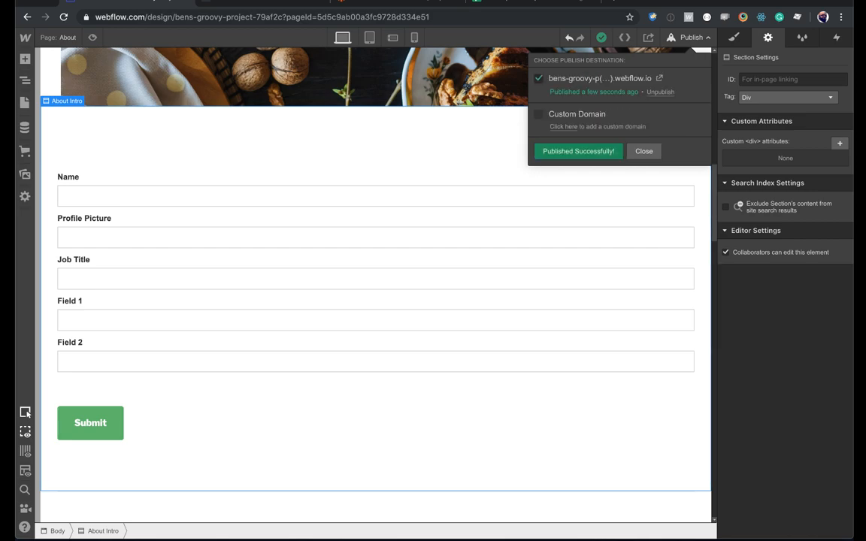
Step: Return to the Zap in Zapier, re-send the test item to Webflow, and add a third action step
click(403, 6)
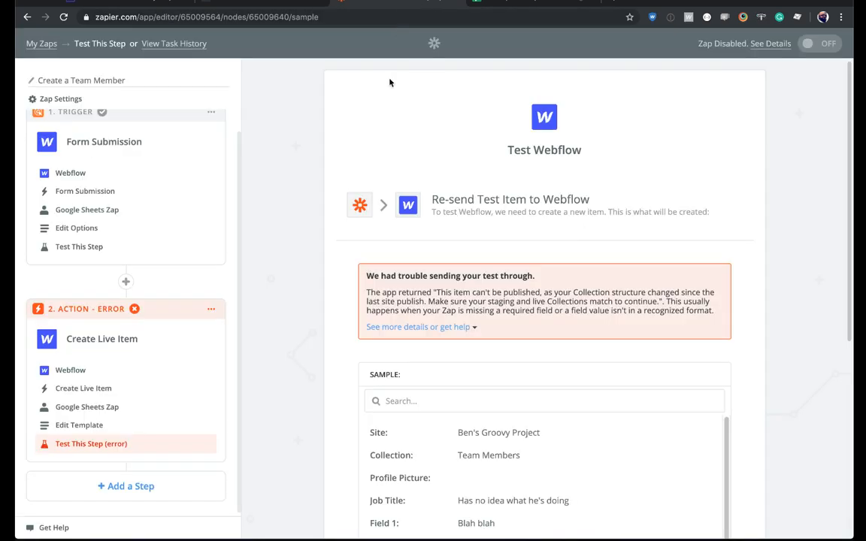
scroll(392, 321, down, 5)
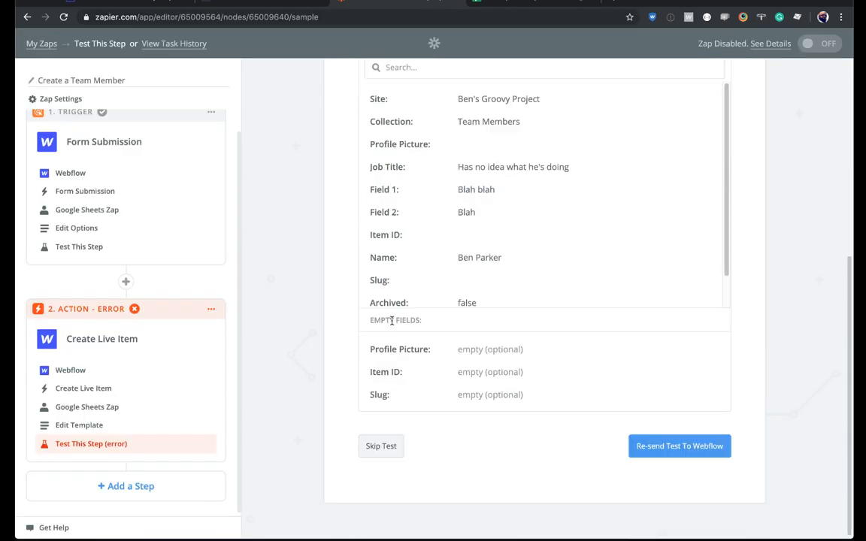
click(667, 447)
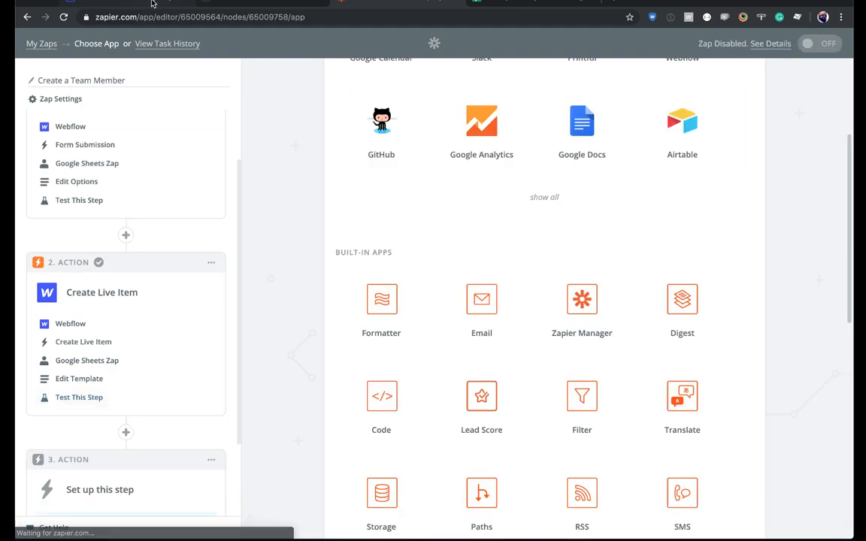
Step: Switch to the Webflow Designer, reload it, and examine the newly created item in the Team Members collection
click(153, 6)
key(super+r)
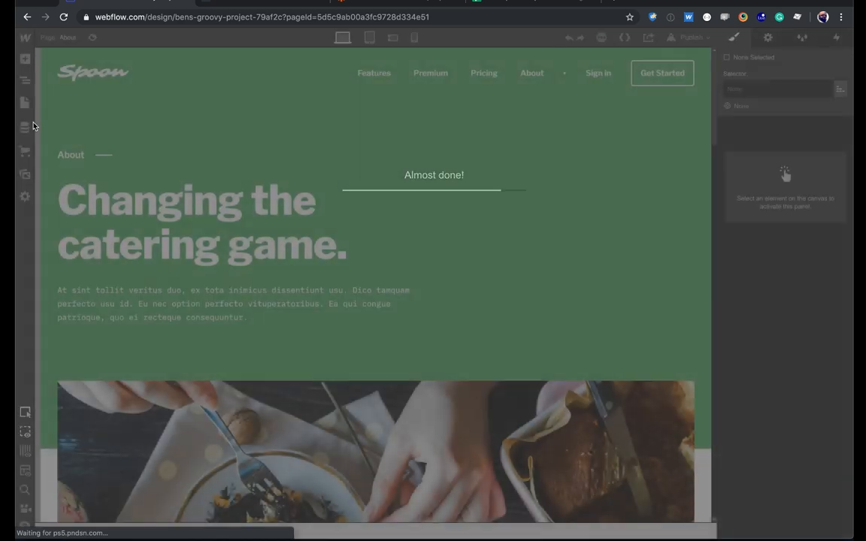
click(24, 128)
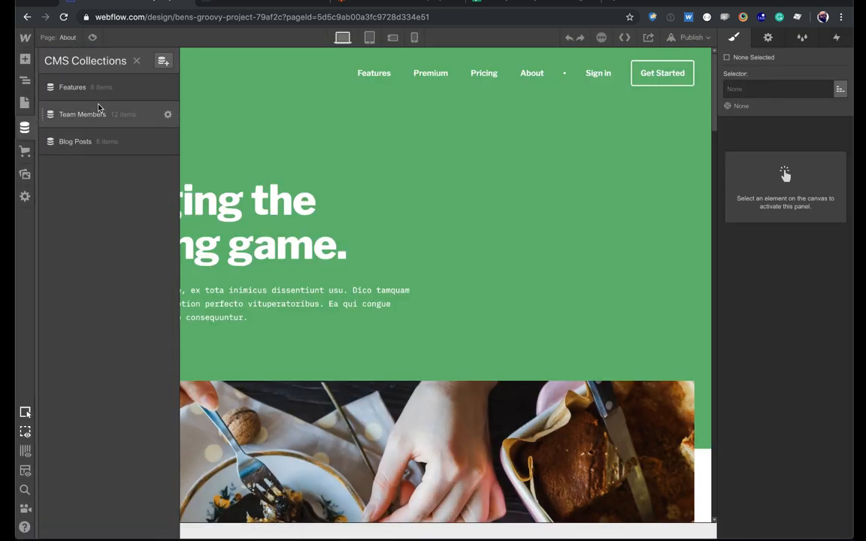
click(99, 113)
click(256, 113)
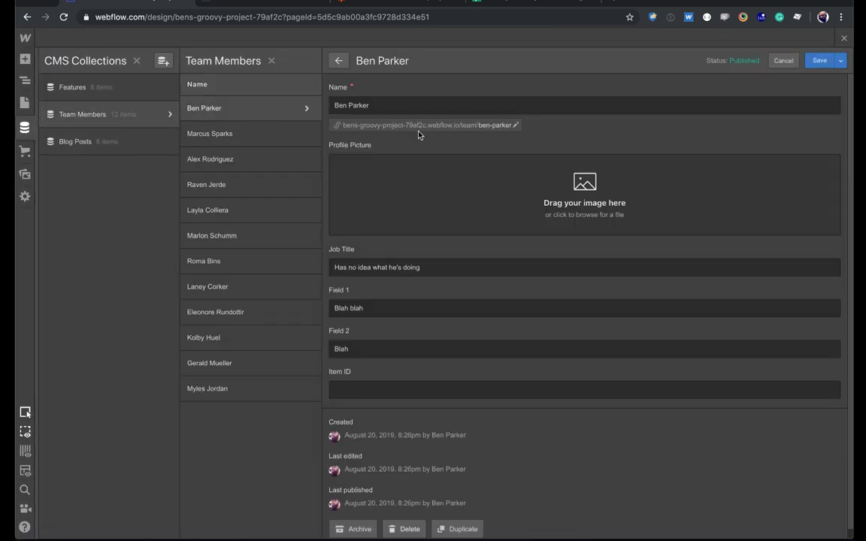
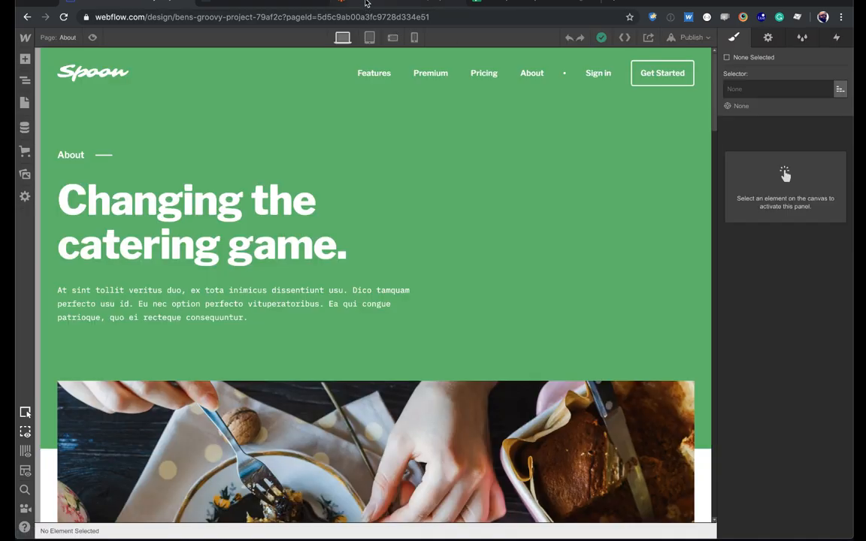
Step: Return to Zapier, collapse the first two steps of the Zap, and choose Google Sheets as the app for step 3
click(367, 3)
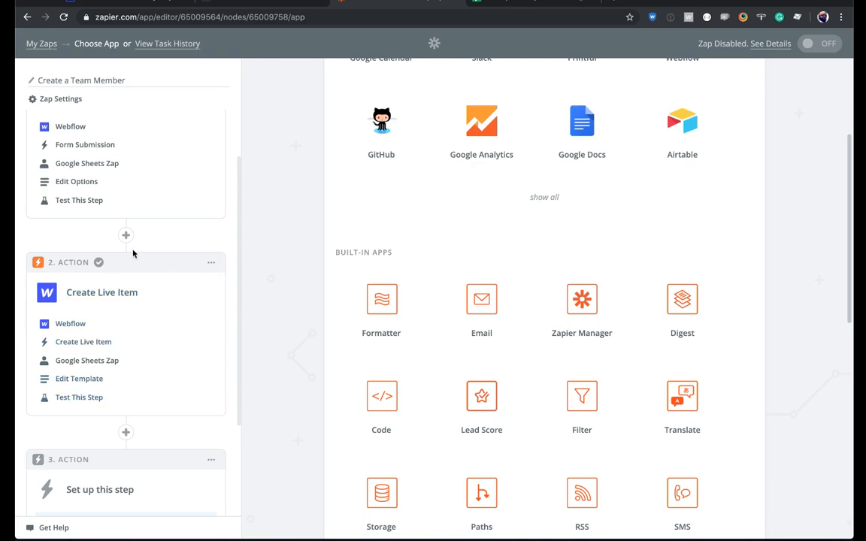
scroll(133, 253, up, 2)
click(112, 170)
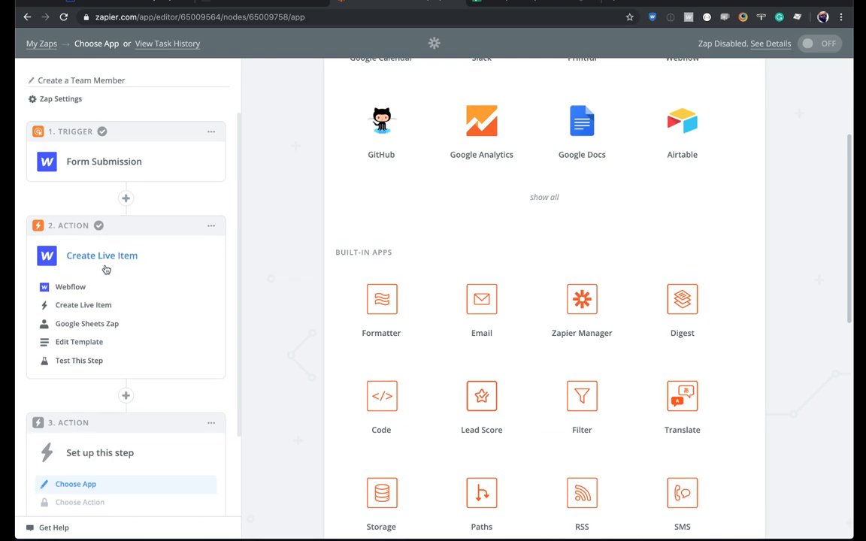
click(104, 259)
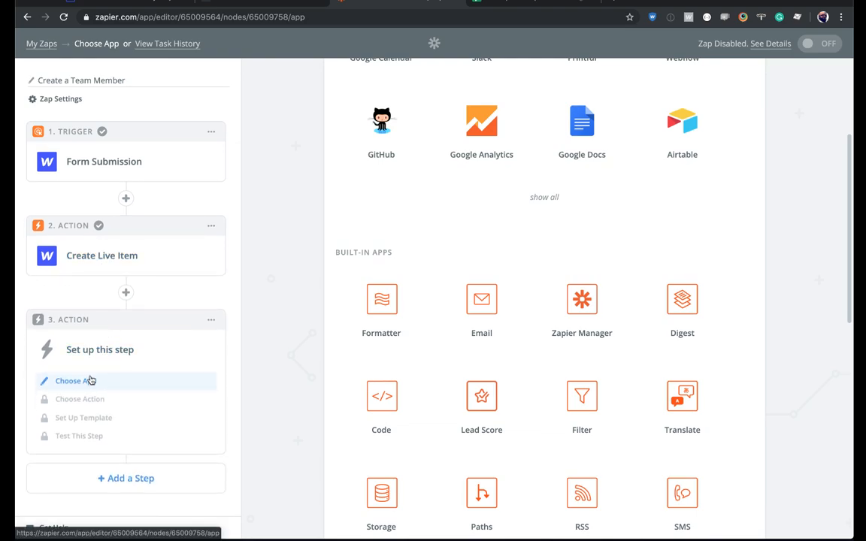
scroll(396, 237, up, 3)
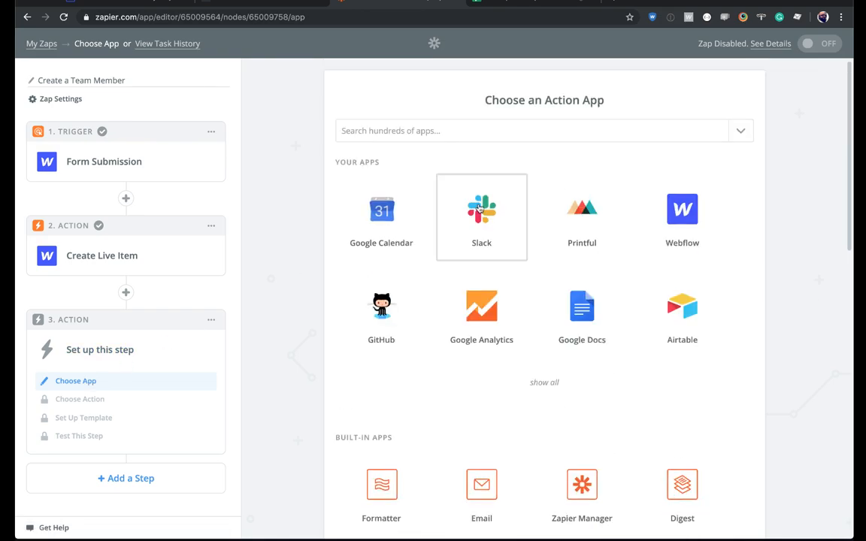
click(468, 130)
text(sheet)
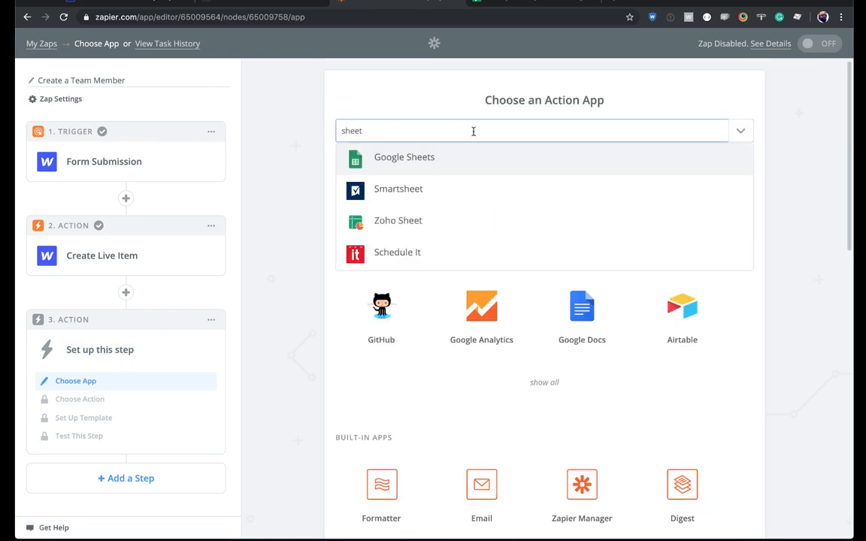
click(474, 157)
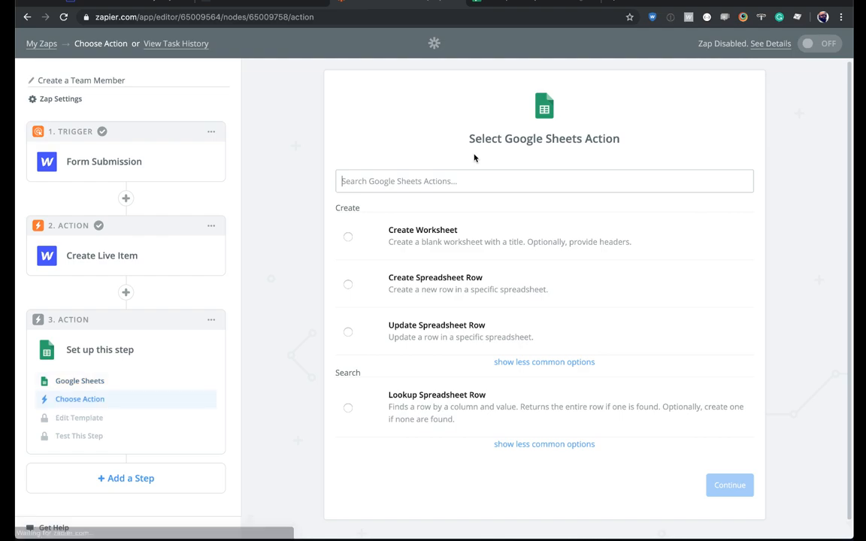
Step: Choose the Create Spreadsheet Row action for step 3 and save it with the preselected Google Sheets account
click(436, 301)
click(727, 486)
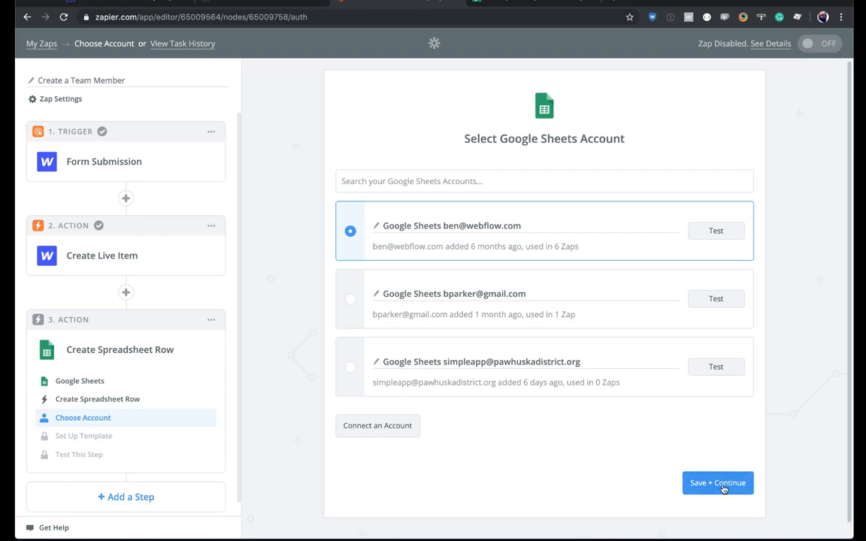
click(725, 486)
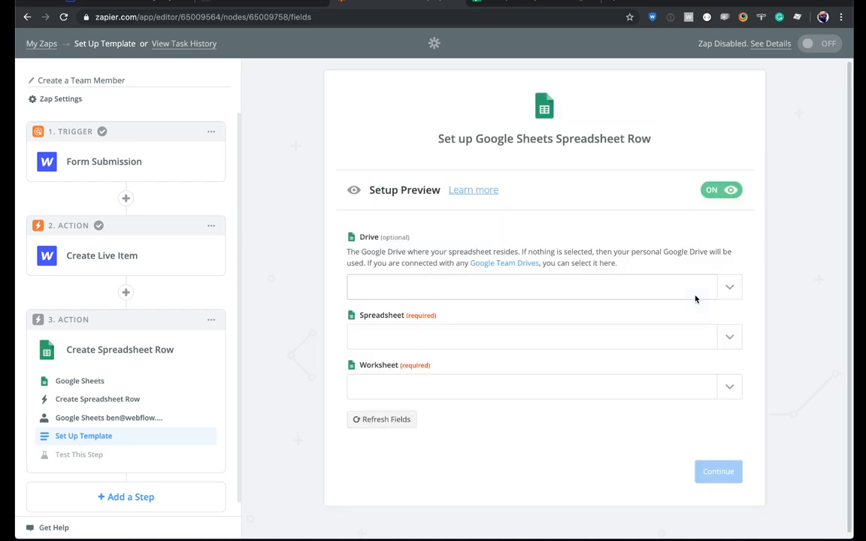
Step: Set the spreadsheet row's Drive to My Google Drive and its Spreadsheet to Live Update Zap Sheet
click(734, 282)
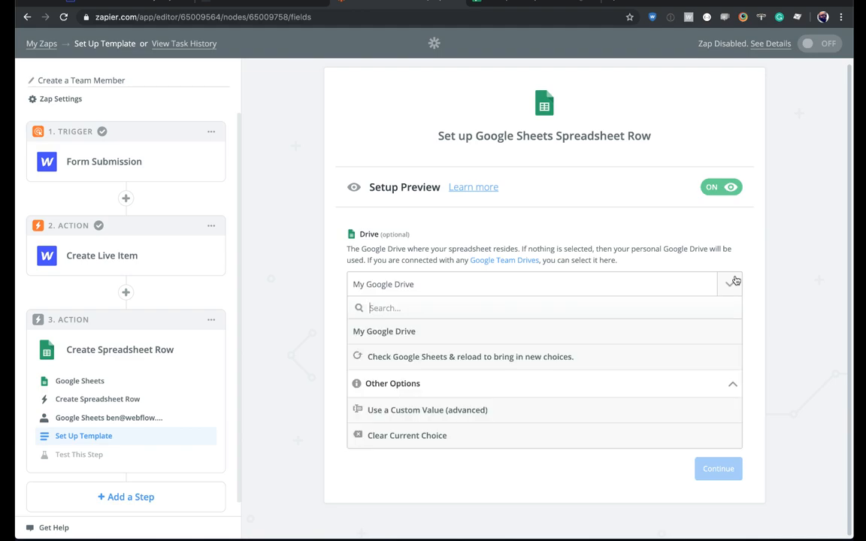
click(654, 331)
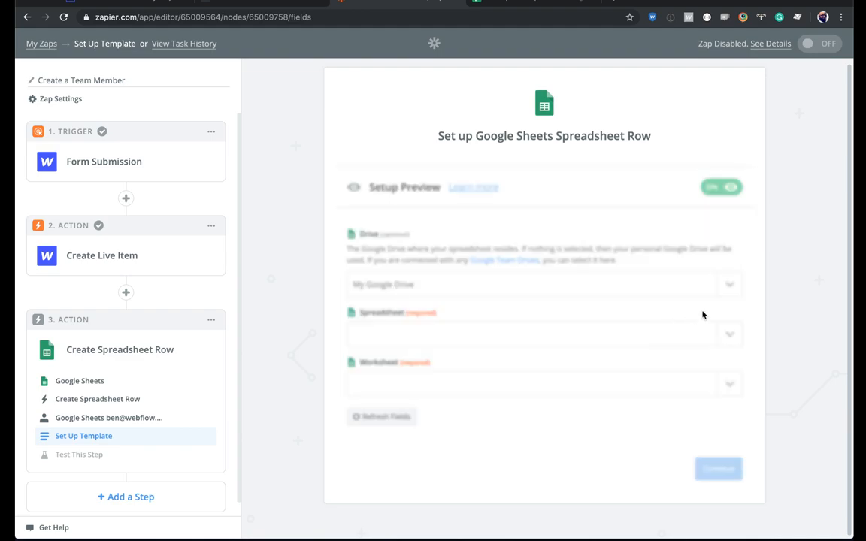
click(728, 333)
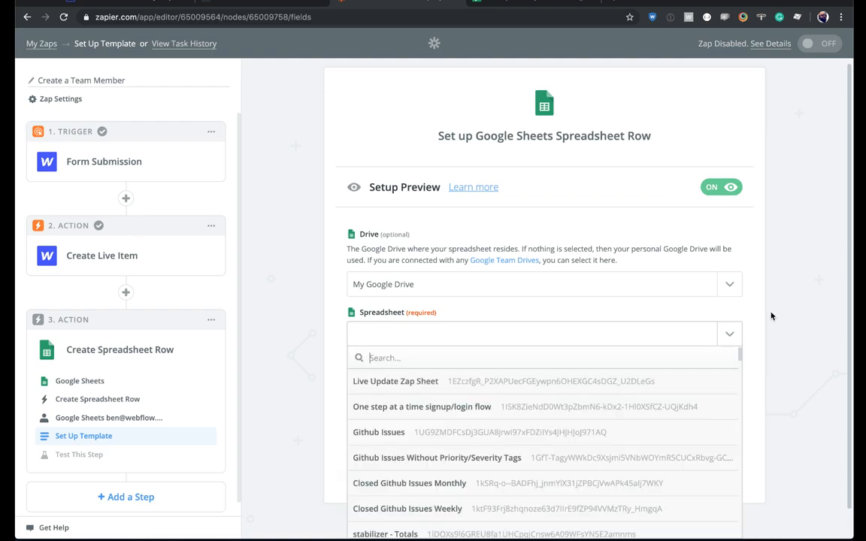
click(552, 317)
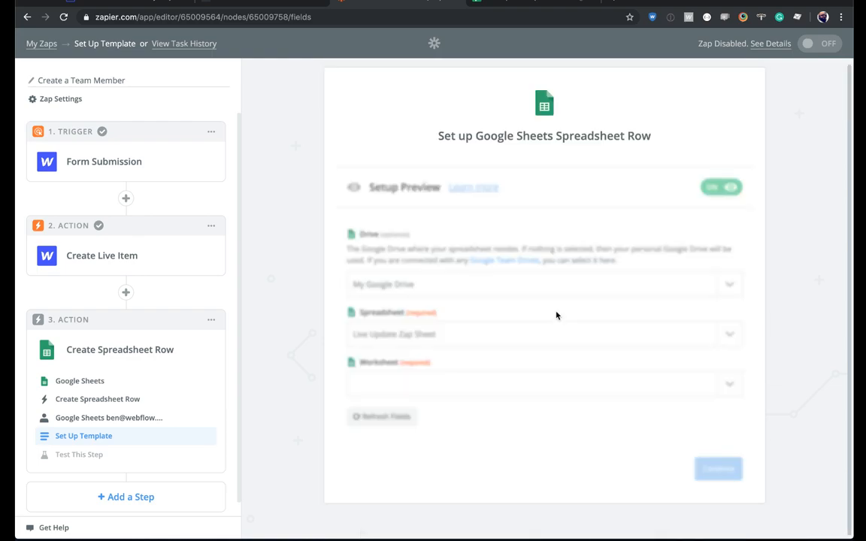
Step: Check the worksheet in Google Sheets, return to Zapier, and set the row's Worksheet to Sheet1
click(541, 3)
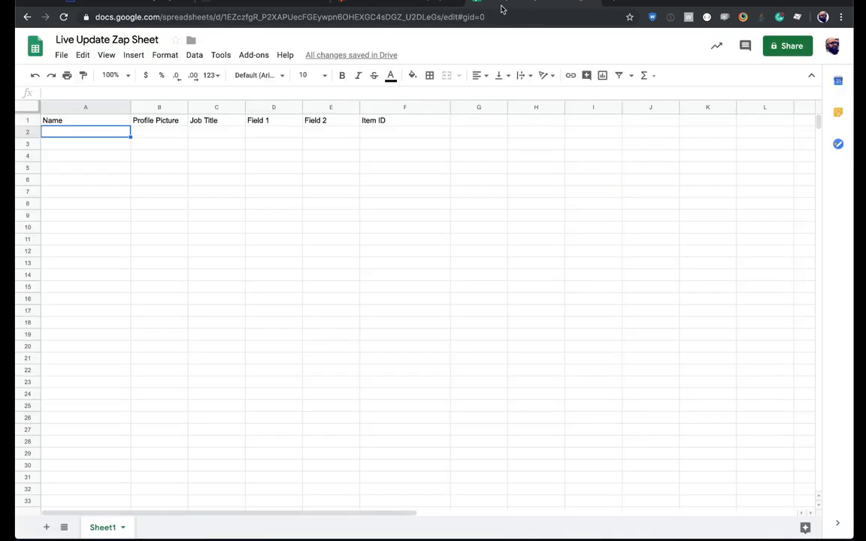
click(386, 4)
click(529, 384)
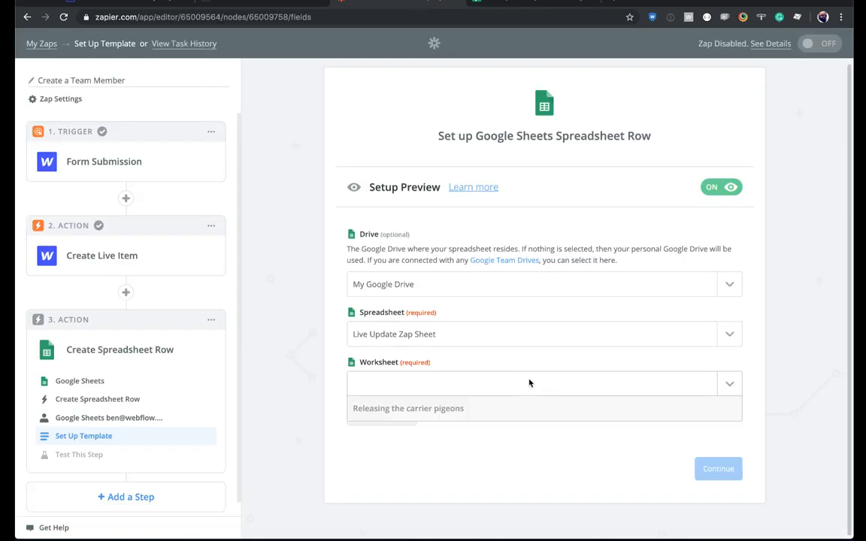
click(454, 393)
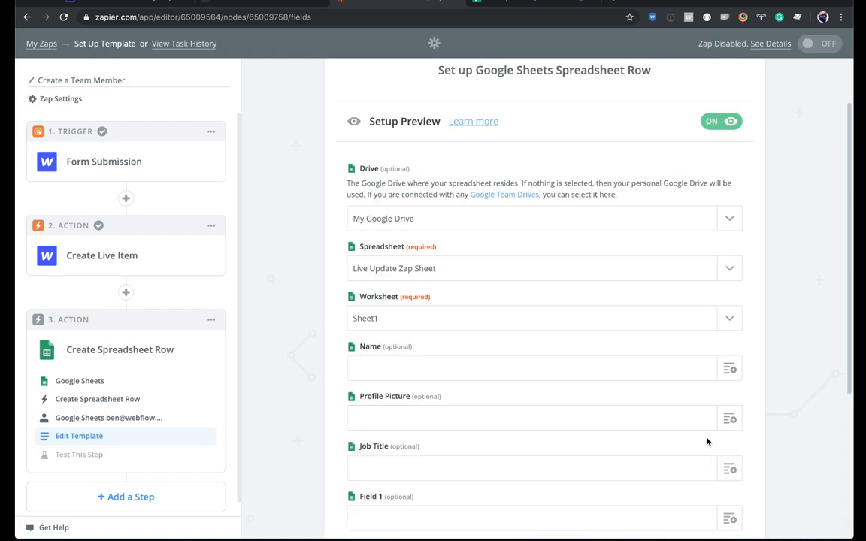
Step: Compare the row's Name through Item ID fields in Zapier with the column headers of Live Update Zap Sheet
scroll(576, 328, down, 3)
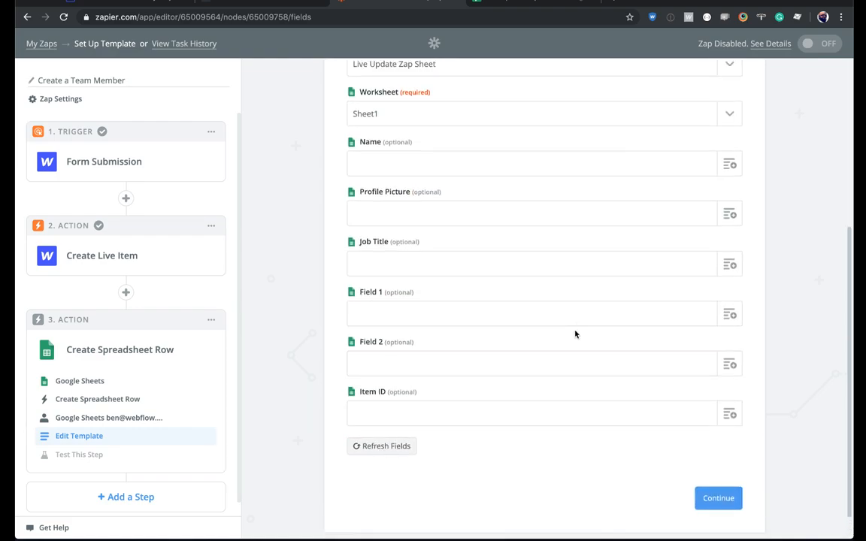
scroll(575, 334, up, 1)
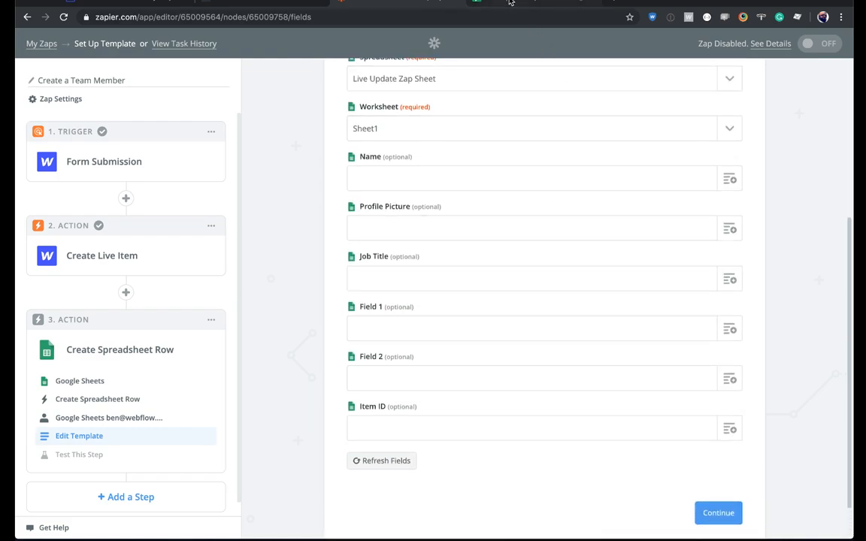
click(510, 2)
click(348, 2)
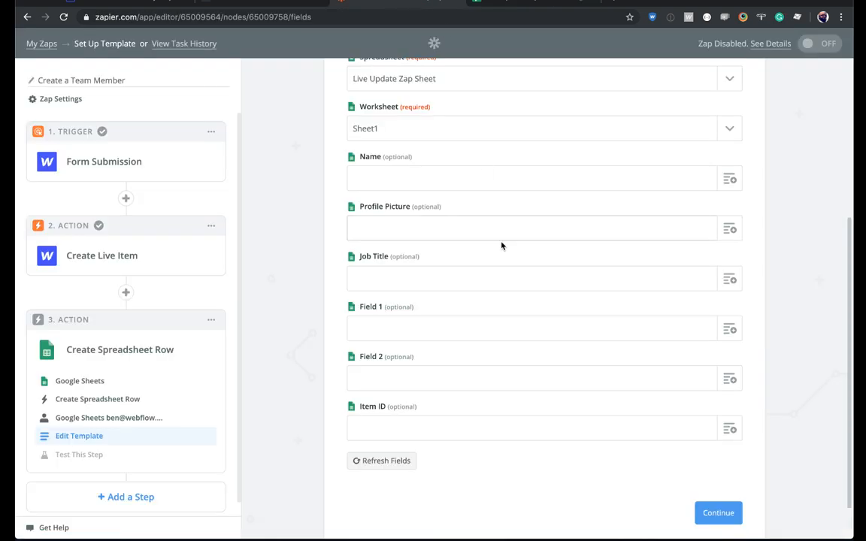
Step: Map the row's Name to Data Name and its Profile Picture to Data Profile Picture from the Form Submission step
scroll(450, 216, down, 1)
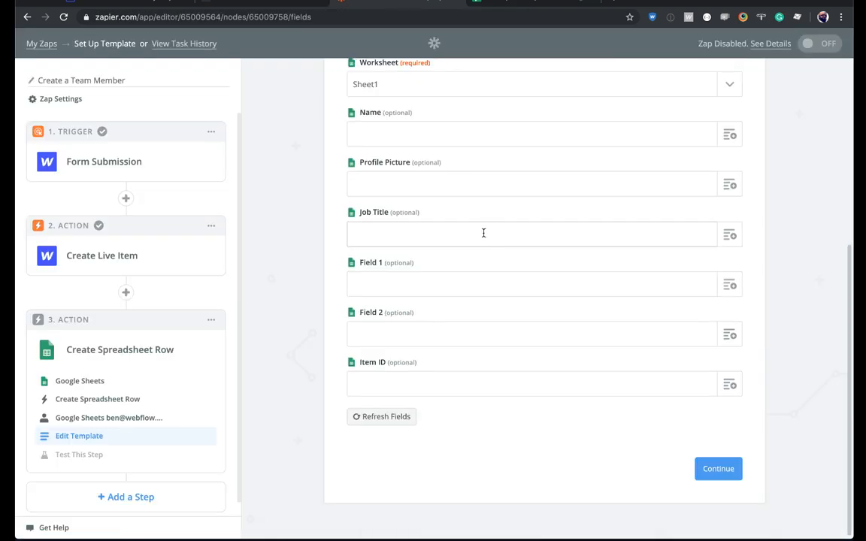
scroll(483, 233, up, 1)
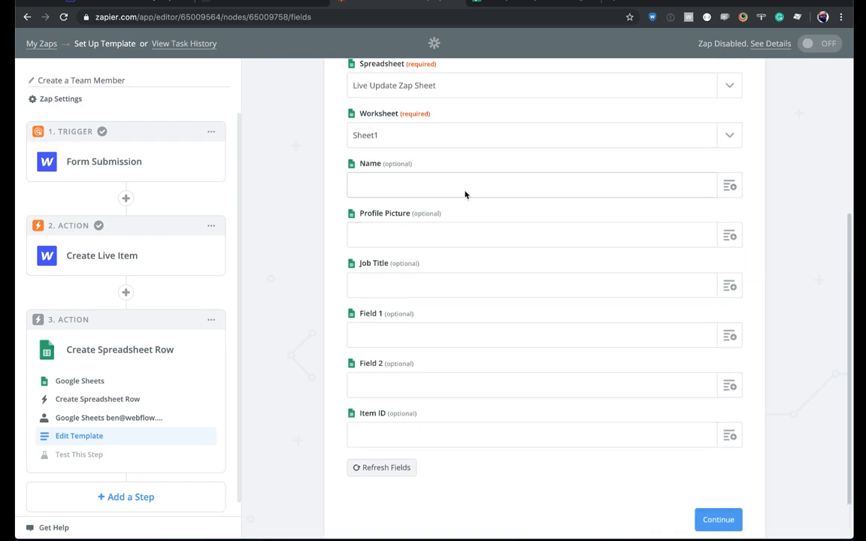
click(729, 186)
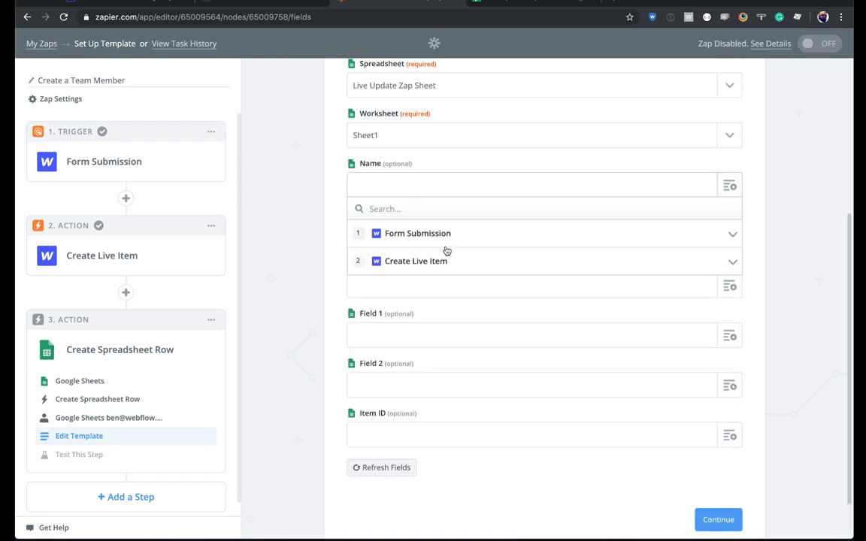
click(446, 239)
click(436, 288)
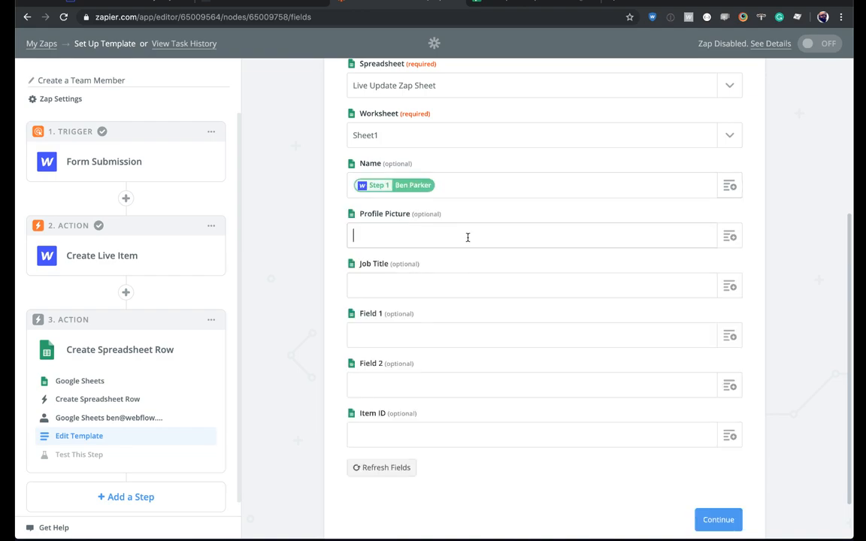
click(731, 238)
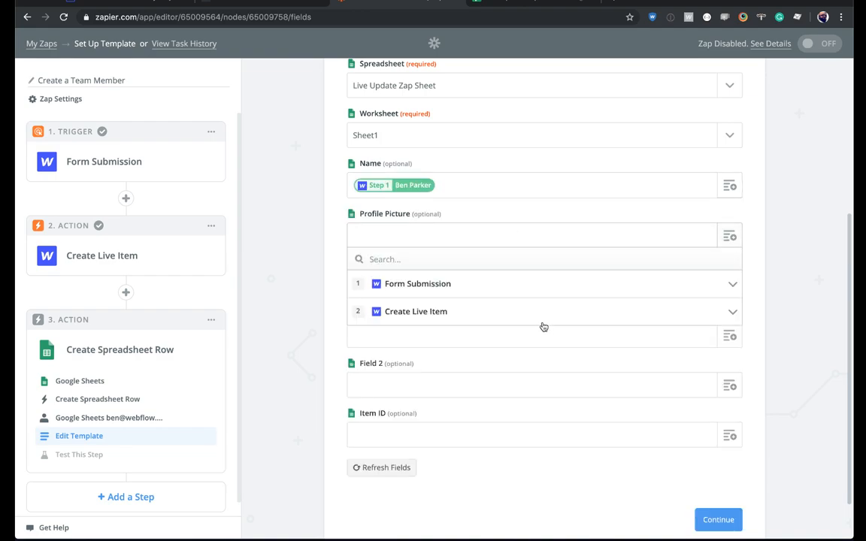
click(511, 285)
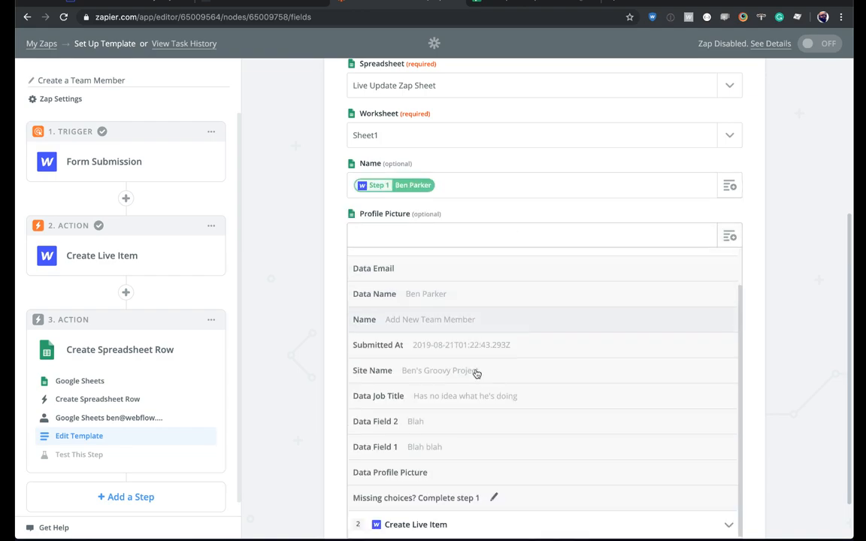
click(485, 472)
Step: Map the row's Job Title to Data Job Title from the Form Submission step
click(454, 282)
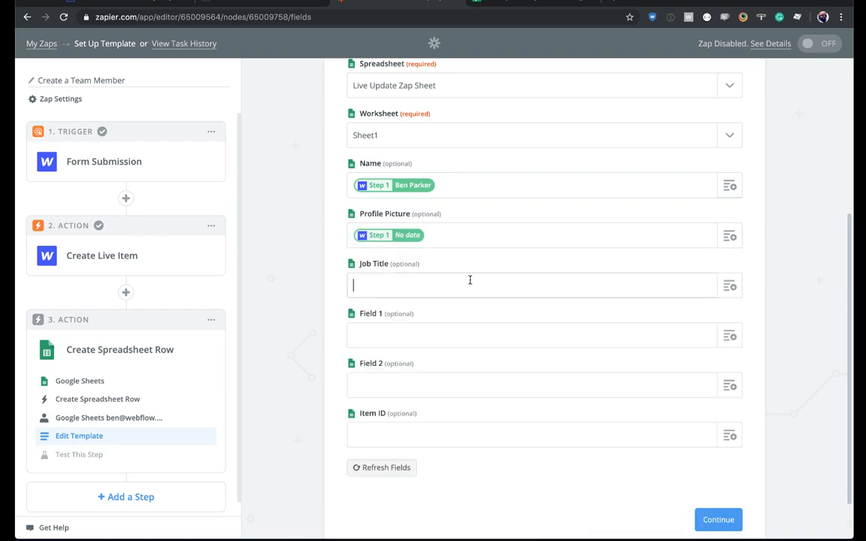
click(733, 286)
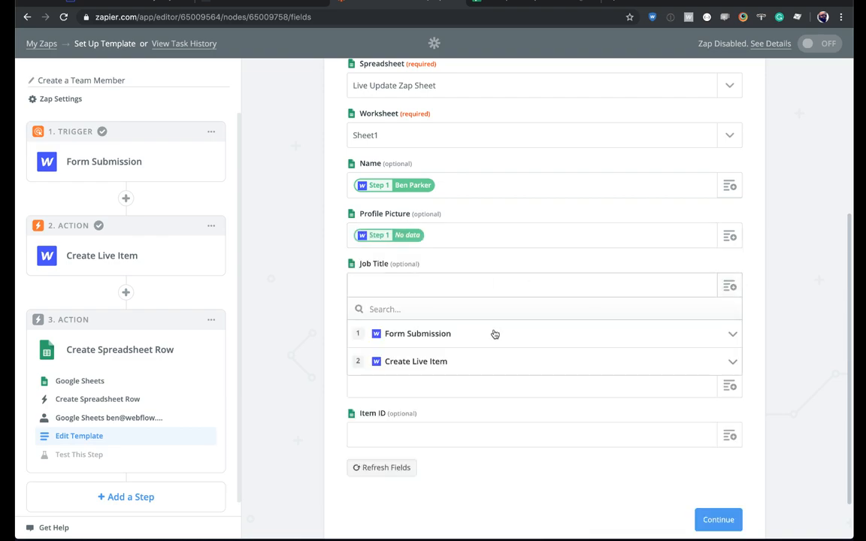
click(493, 334)
scroll(487, 361, down, 3)
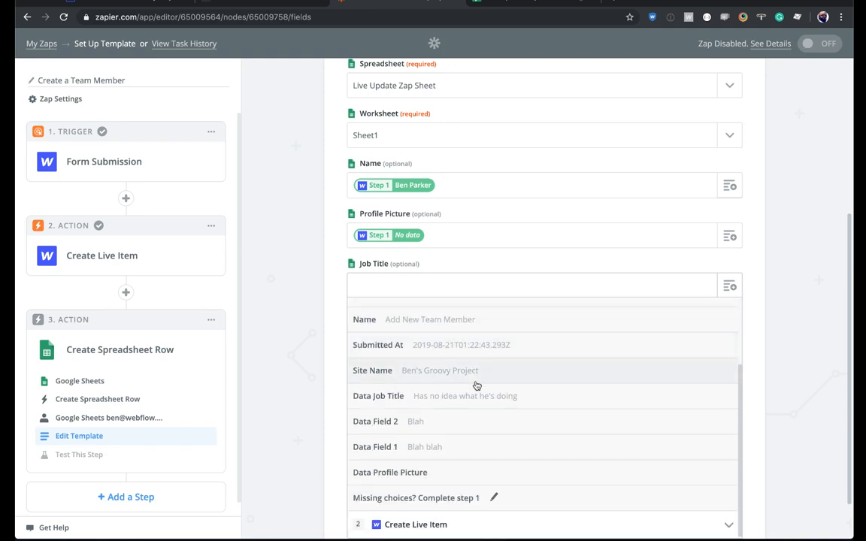
click(474, 392)
Step: Map the row's Field 1 to Data Field 1 and its Field 2 to Data Field 2 from the Form Submission step
click(443, 335)
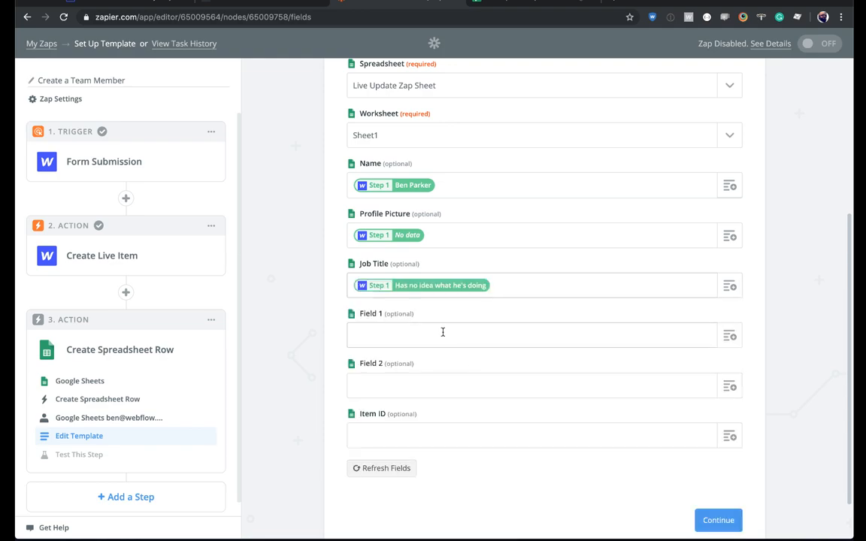
click(731, 337)
click(498, 386)
scroll(494, 434, down, 3)
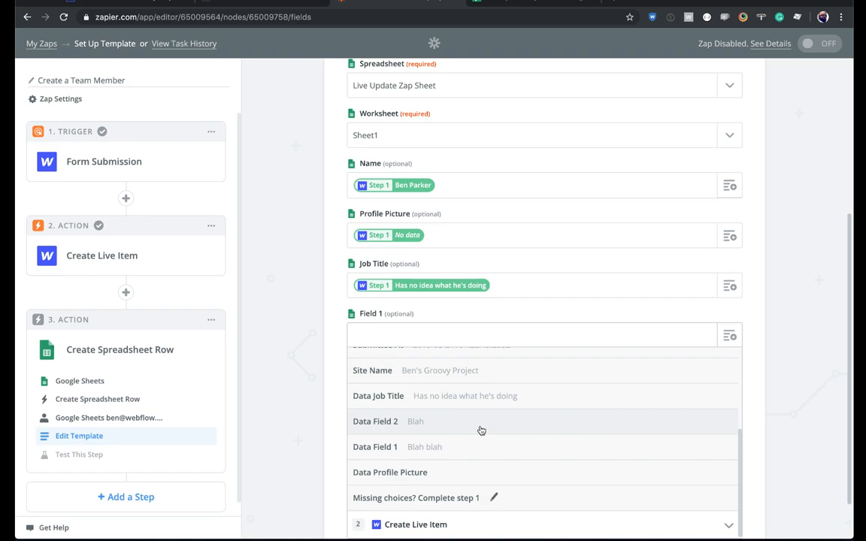
click(466, 447)
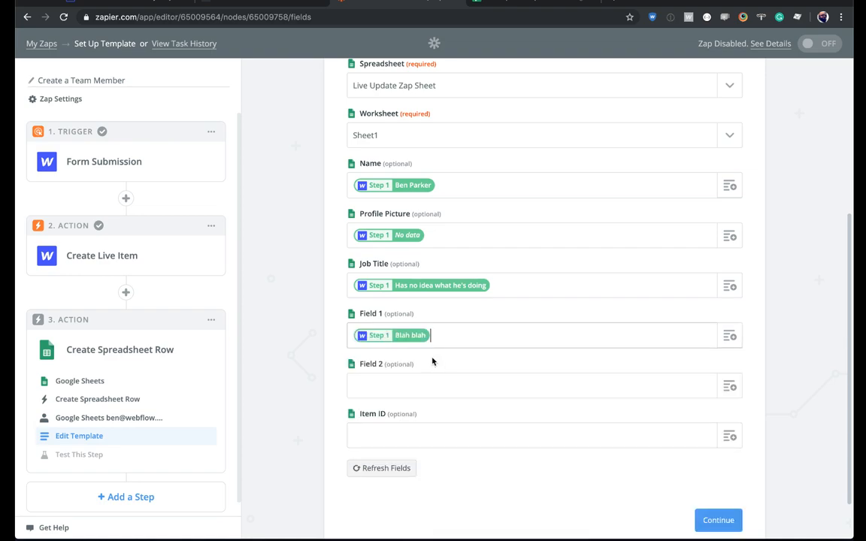
click(730, 385)
click(442, 447)
scroll(442, 447, down, 3)
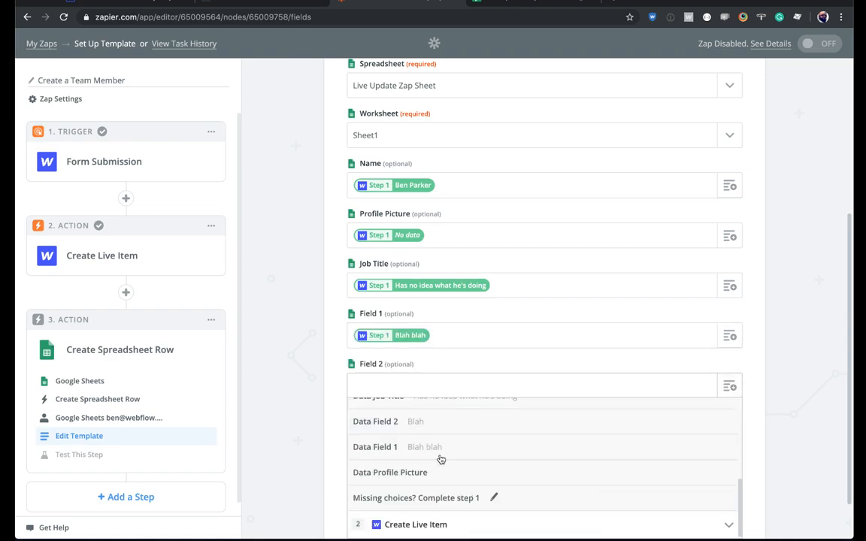
click(427, 427)
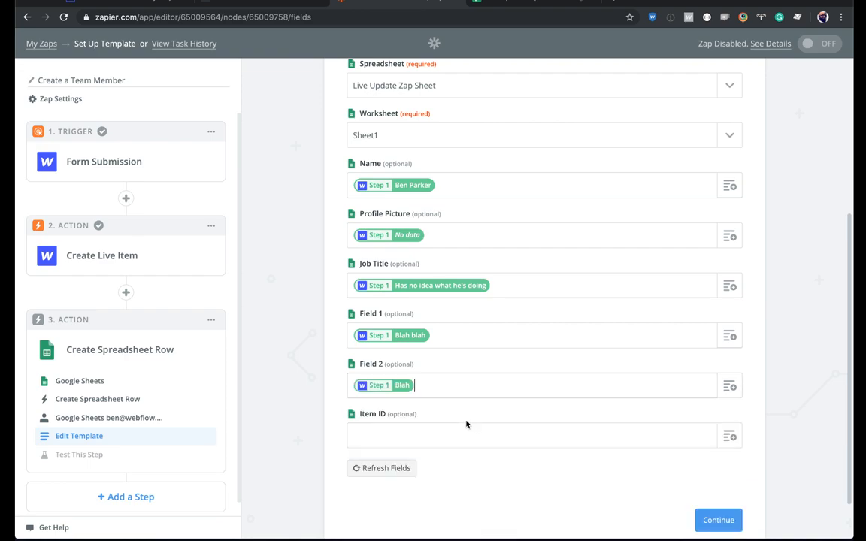
Step: Map the row's Item ID to the ID value from the Create Live Item step
scroll(467, 421, down, 1)
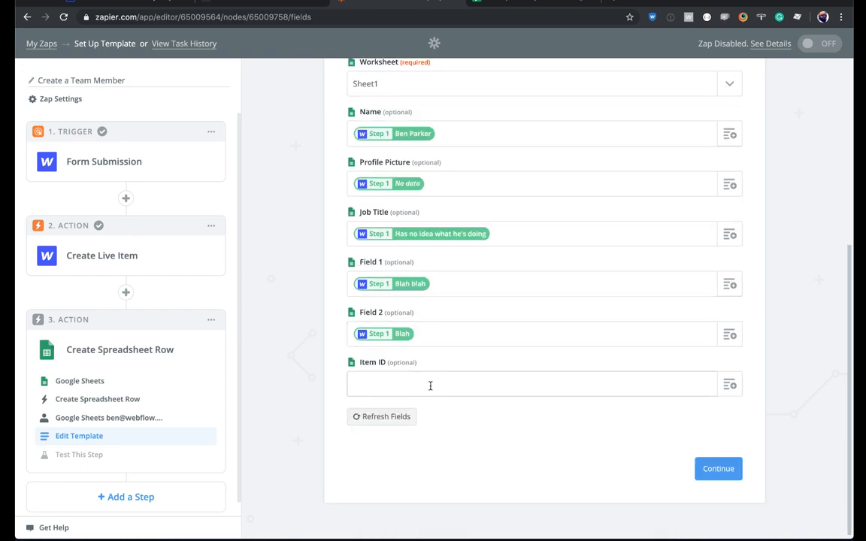
click(730, 386)
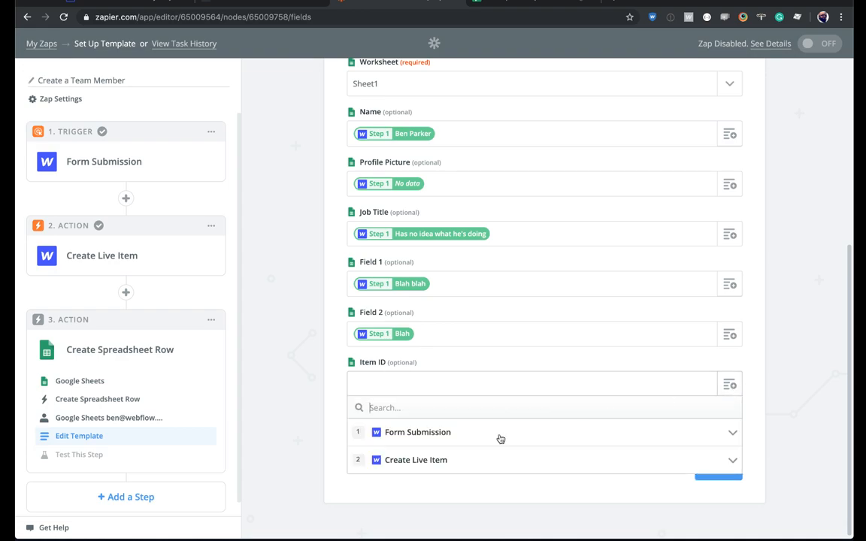
click(443, 460)
scroll(485, 395, down, 2)
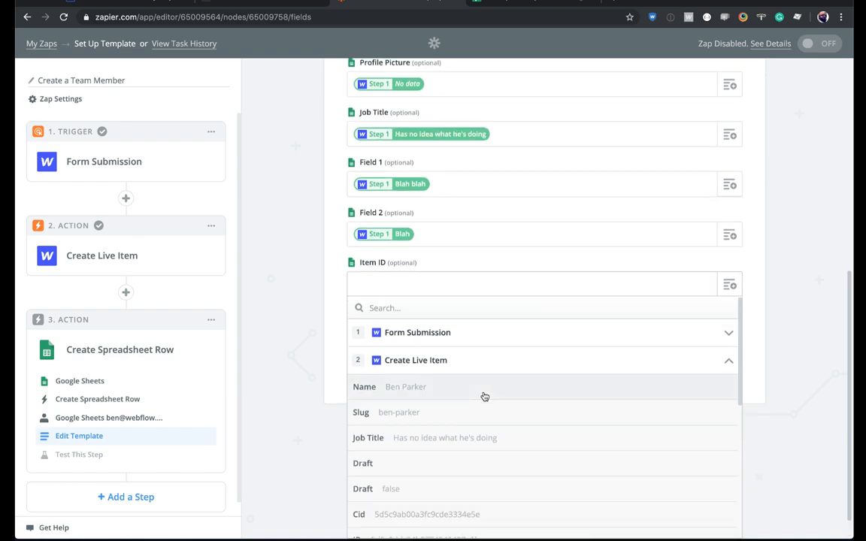
scroll(485, 396, down, 2)
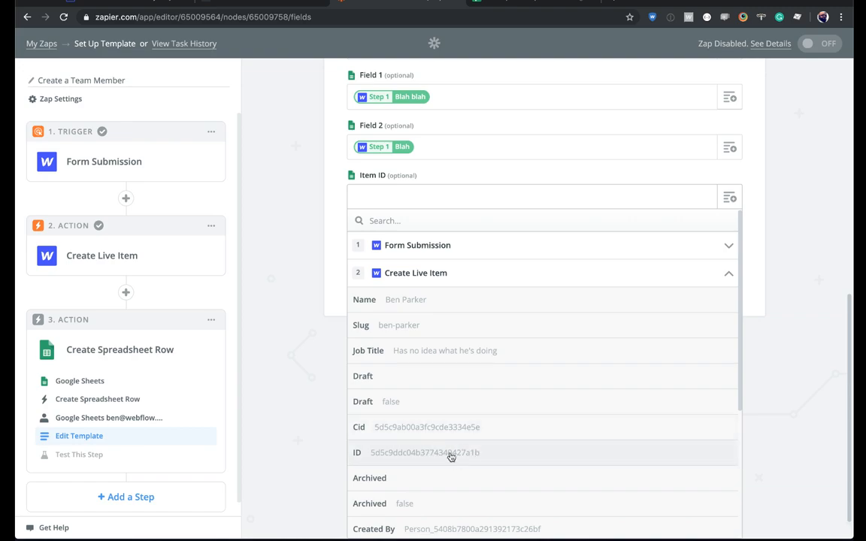
click(420, 452)
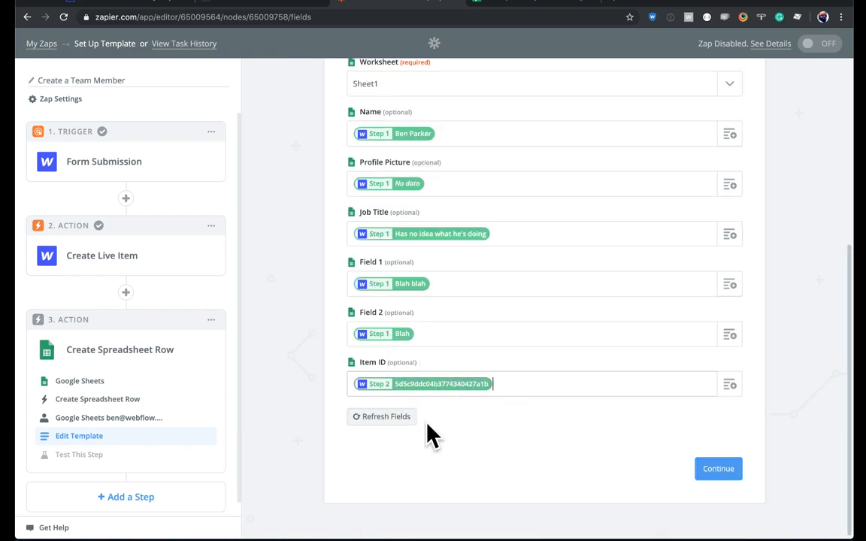
Step: Save the row template and send a test row to Google Sheets
click(711, 470)
click(712, 470)
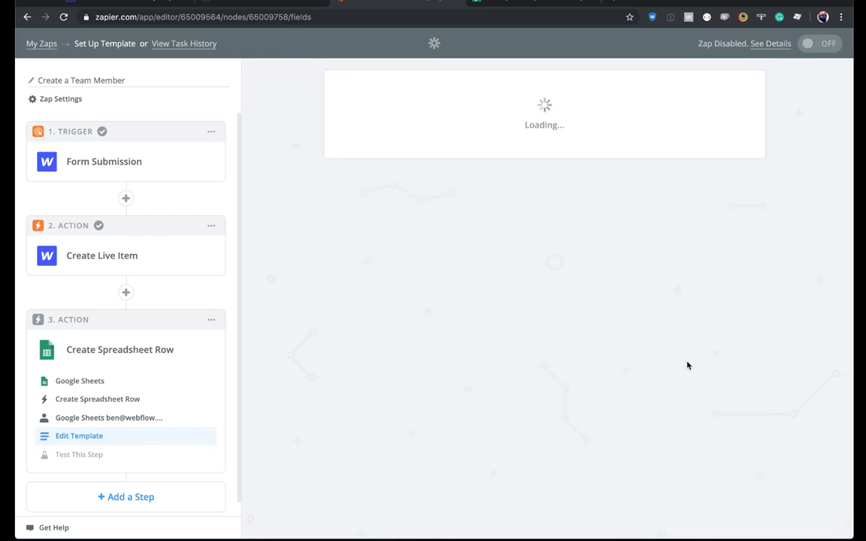
scroll(782, 340, down, 3)
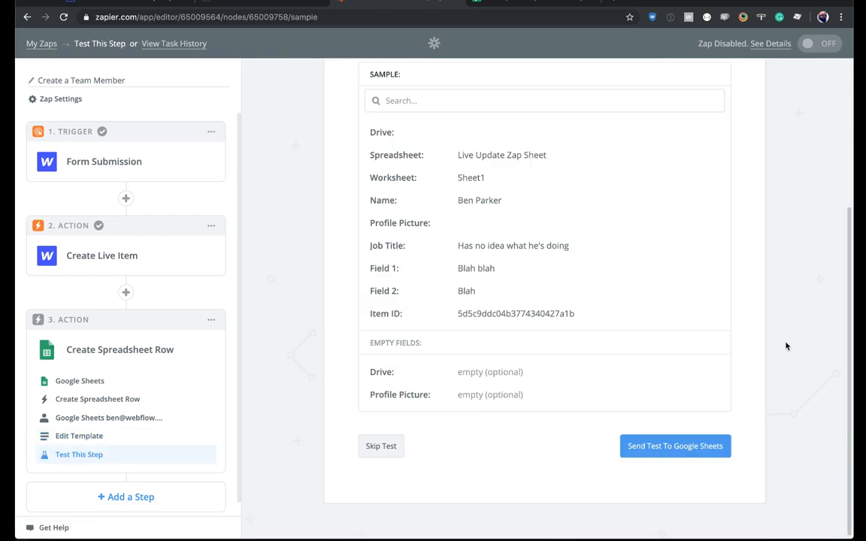
click(680, 446)
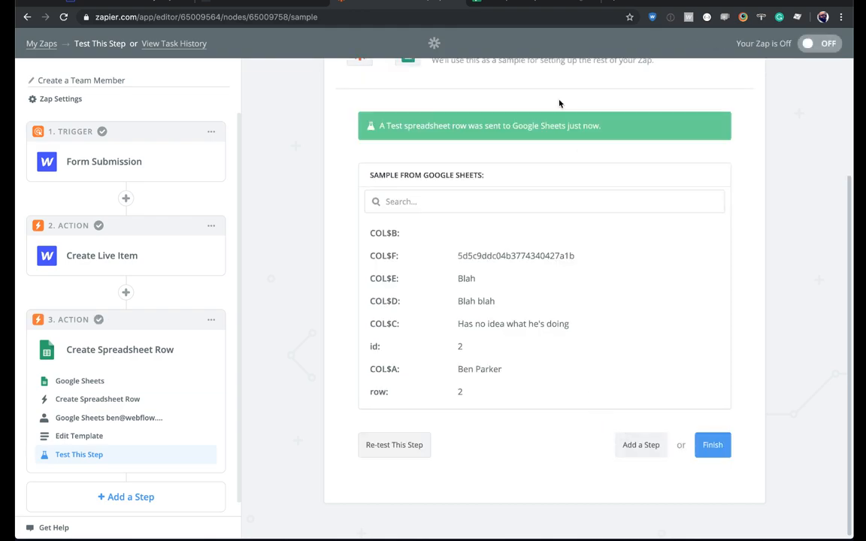
Step: Switch to Live Update Zap Sheet in Google Sheets, widen the Item ID and Job Title columns, and review the test row's cells
click(496, 2)
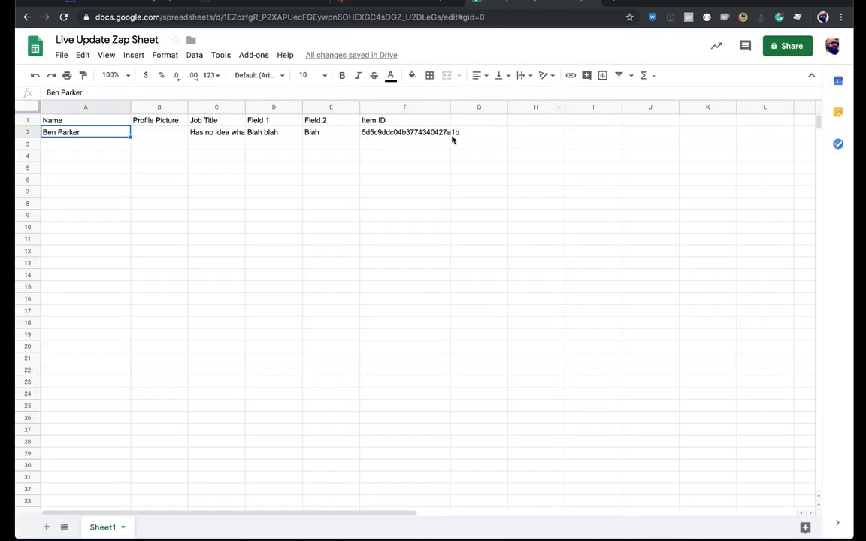
drag(449, 107, 501, 106)
click(404, 133)
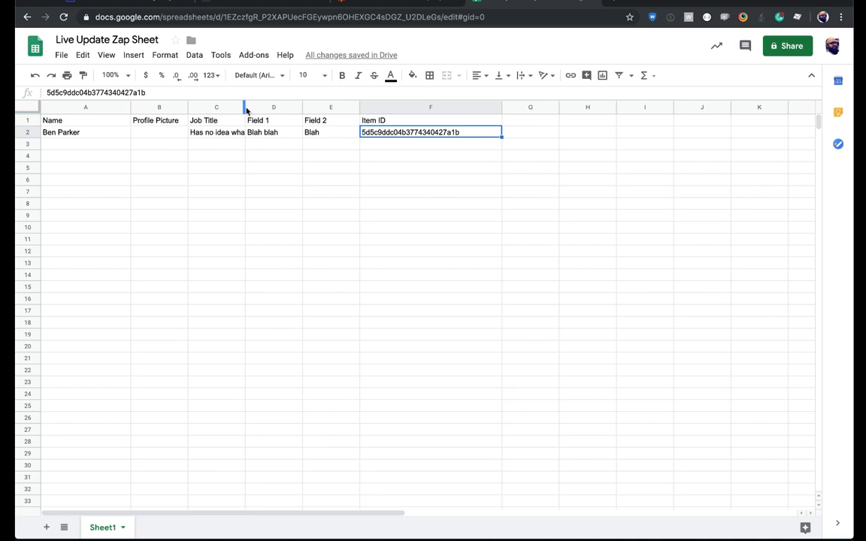
drag(244, 106, 305, 108)
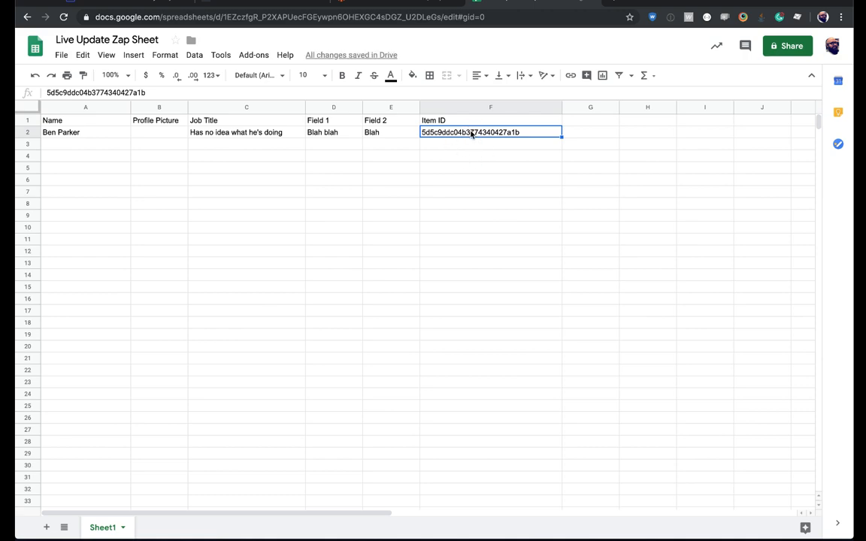
click(335, 134)
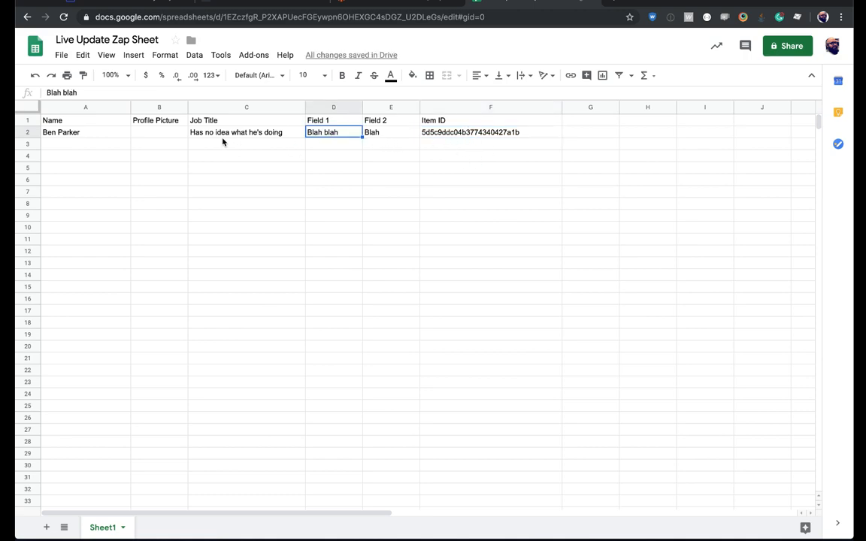
click(434, 134)
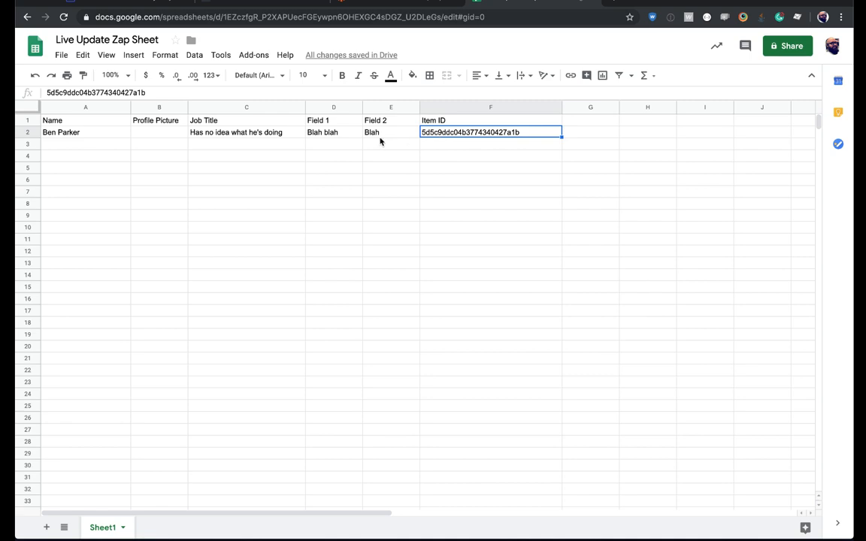
click(406, 136)
click(451, 137)
Step: Return to Zapier and add a fourth action step after Create Spreadsheet Row, with Webflow as its app
click(376, 6)
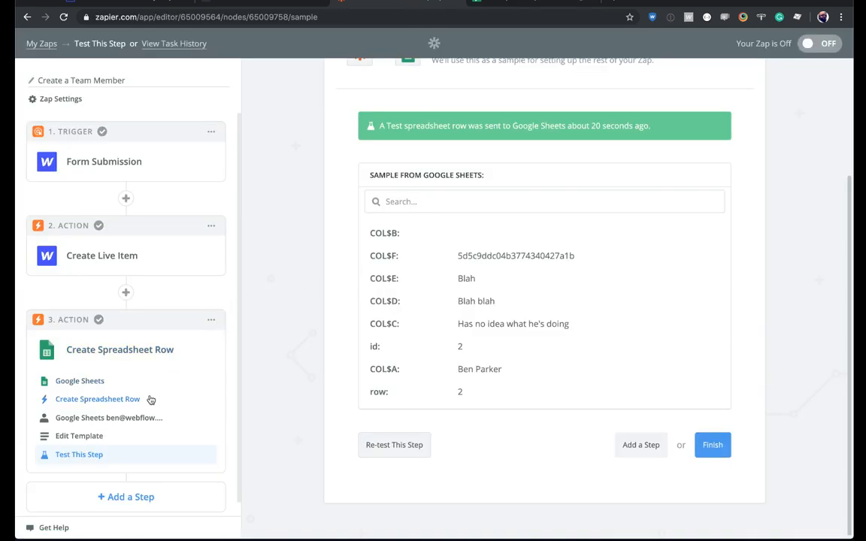
click(113, 351)
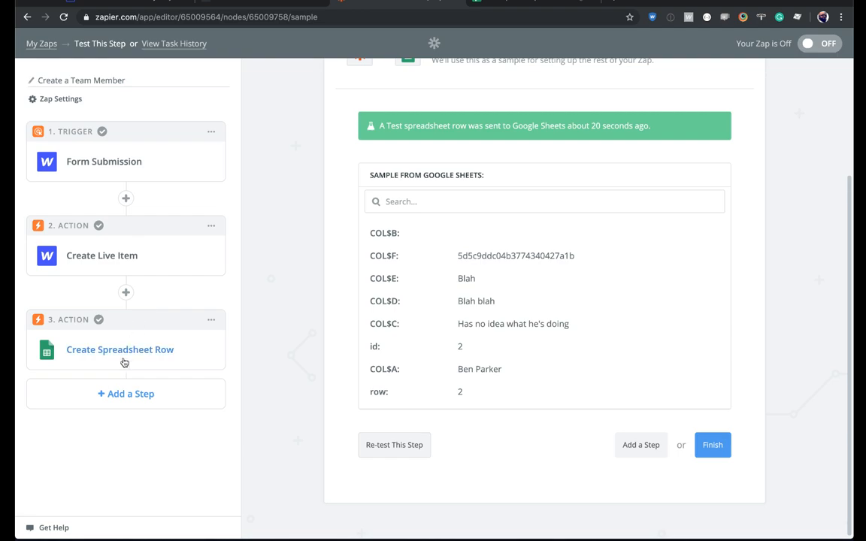
click(116, 394)
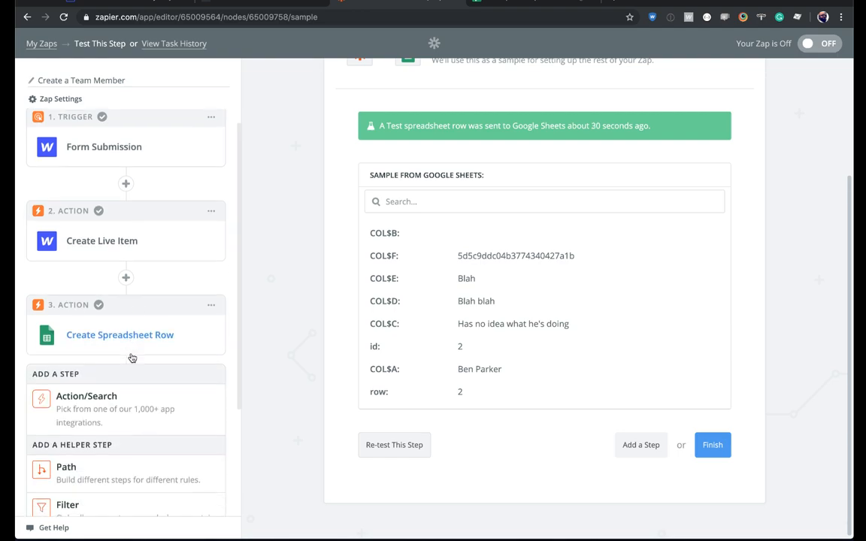
click(115, 249)
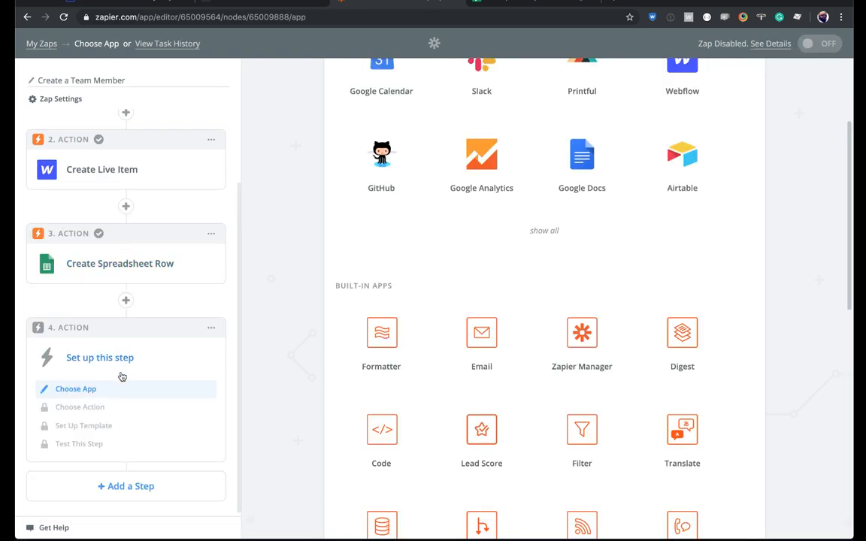
scroll(400, 219, up, 2)
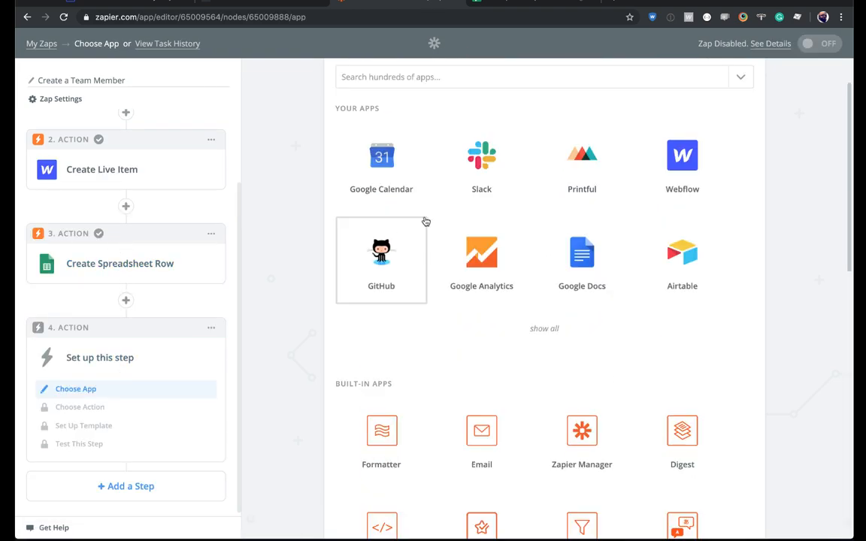
click(697, 182)
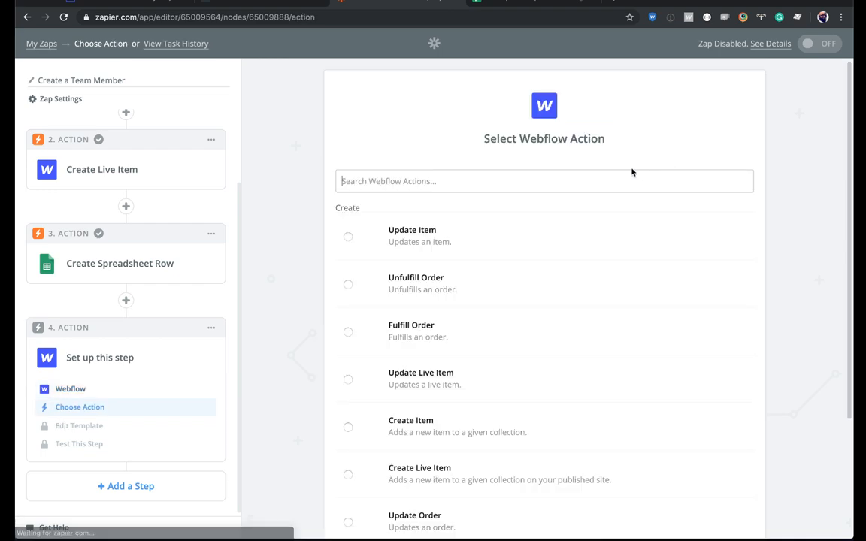
Step: Choose the Update Live Item action for step 4 and save the choice
scroll(491, 239, down, 1)
click(422, 326)
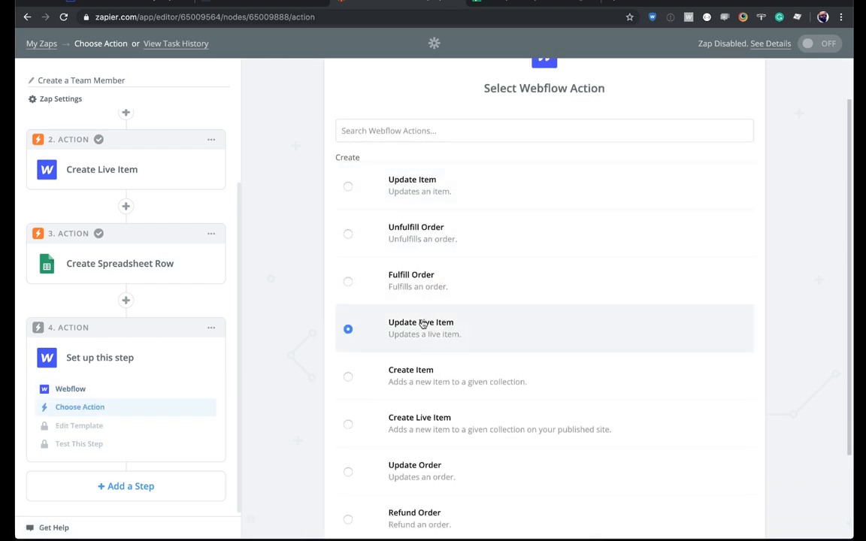
scroll(527, 338, down, 2)
click(730, 474)
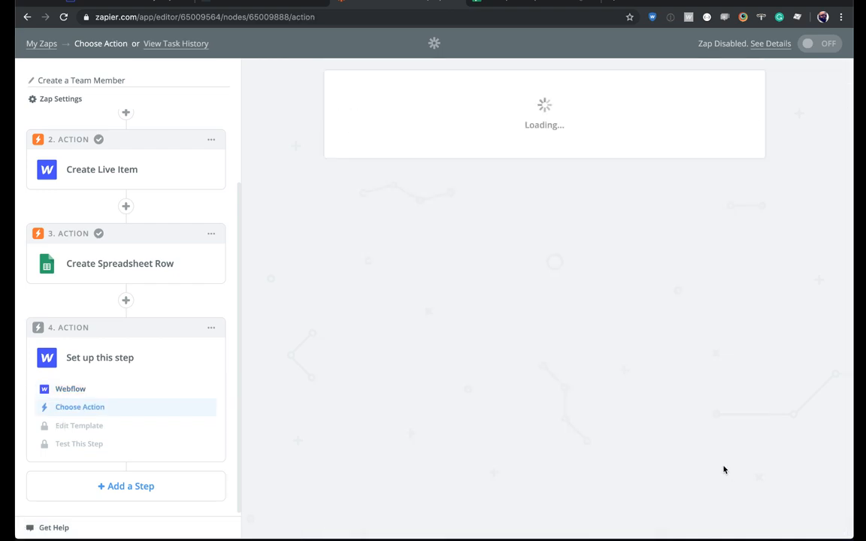
Step: Select the Google Sheets Zap account for the Update Live Item step and save the choice
scroll(542, 339, down, 10)
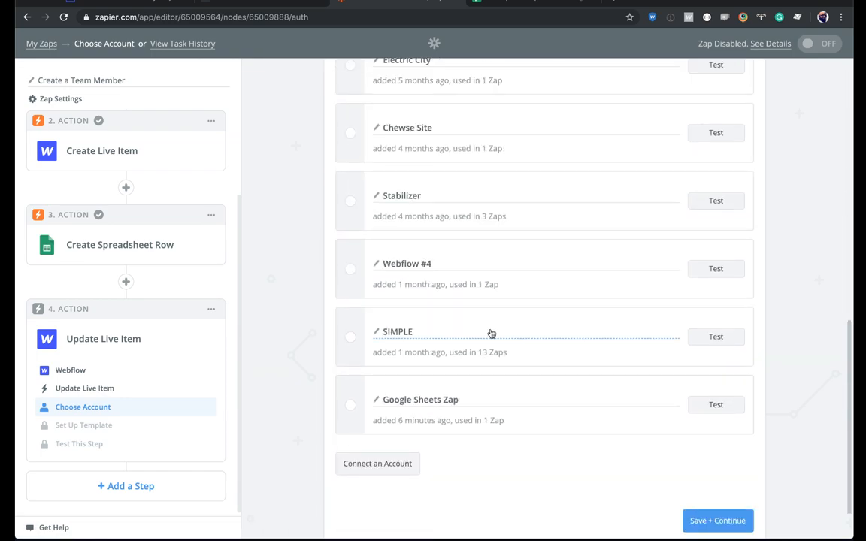
click(357, 396)
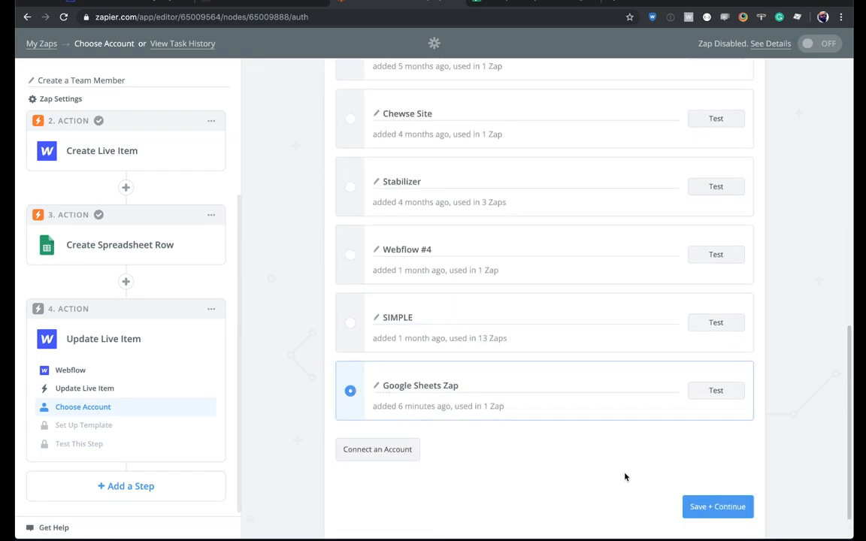
click(695, 507)
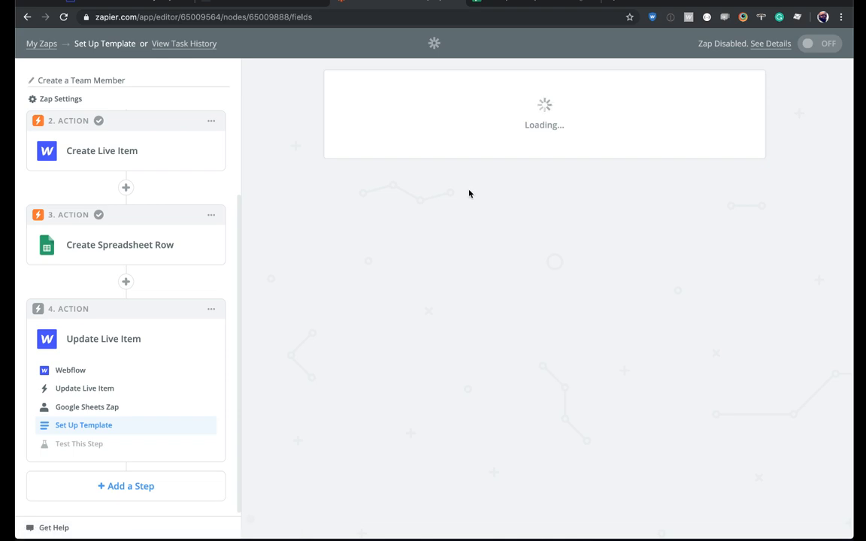
Step: Set the template's Site to Ben's Groovy Project and its Collection to Team Members
click(431, 258)
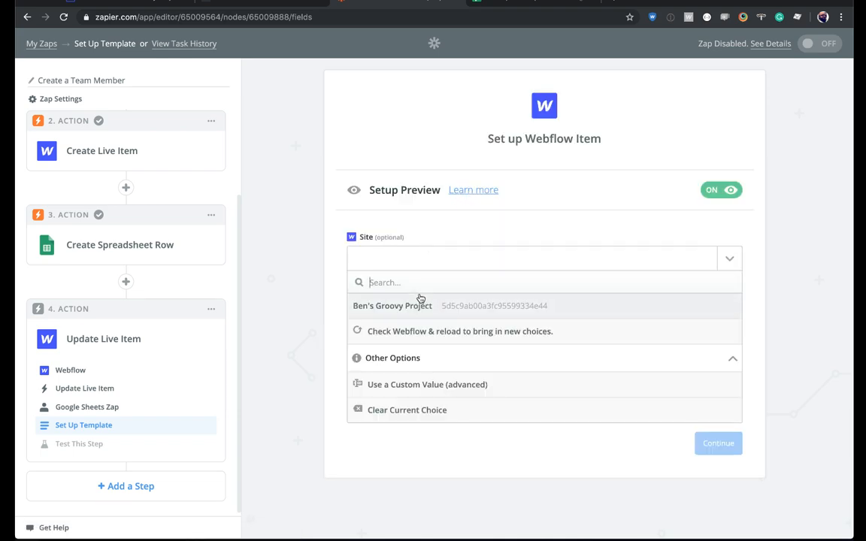
click(419, 303)
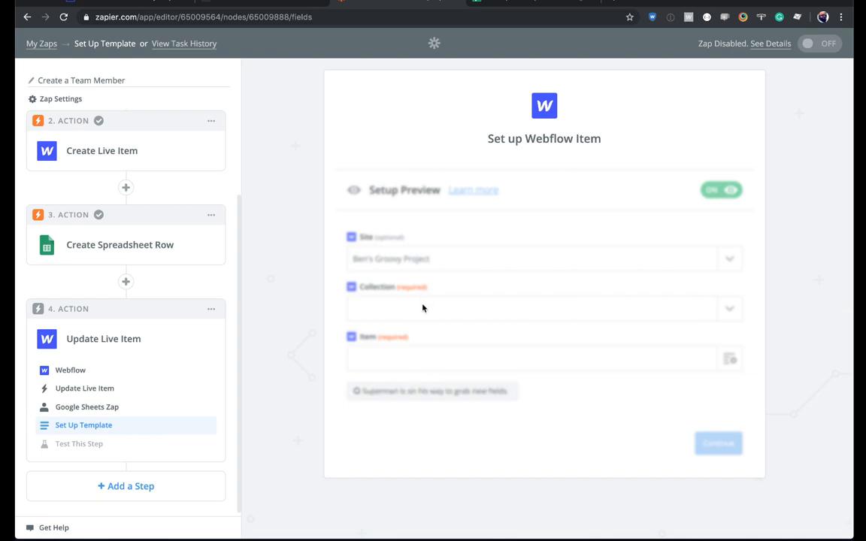
click(424, 306)
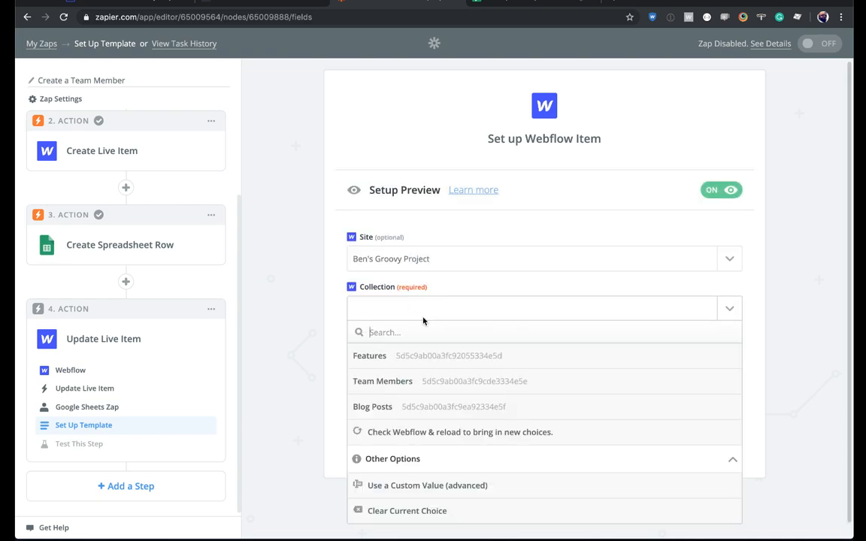
click(410, 382)
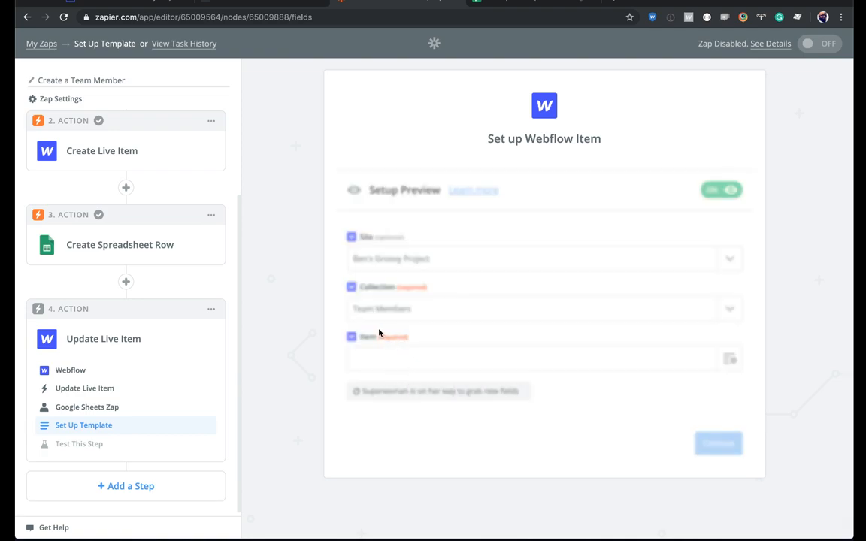
Step: Map the required Item field to the ID from step 2, Create Live Item
scroll(423, 233, down, 3)
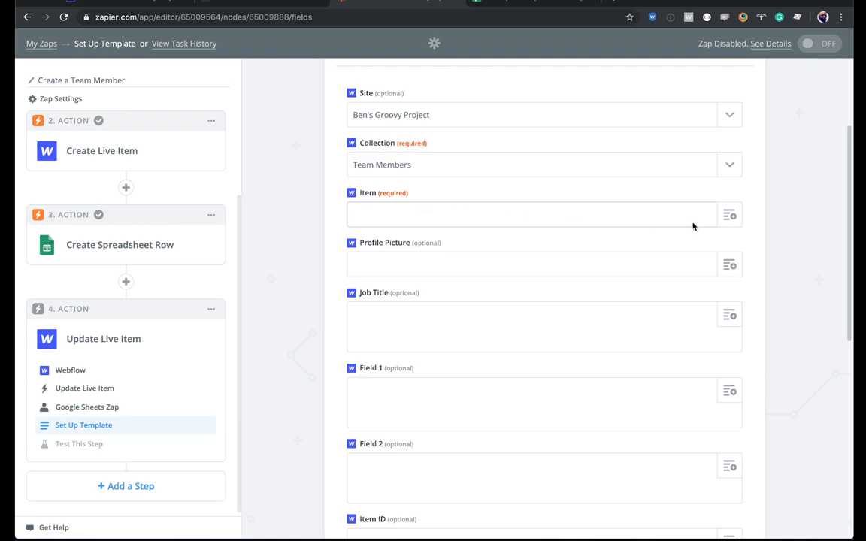
click(729, 216)
click(485, 288)
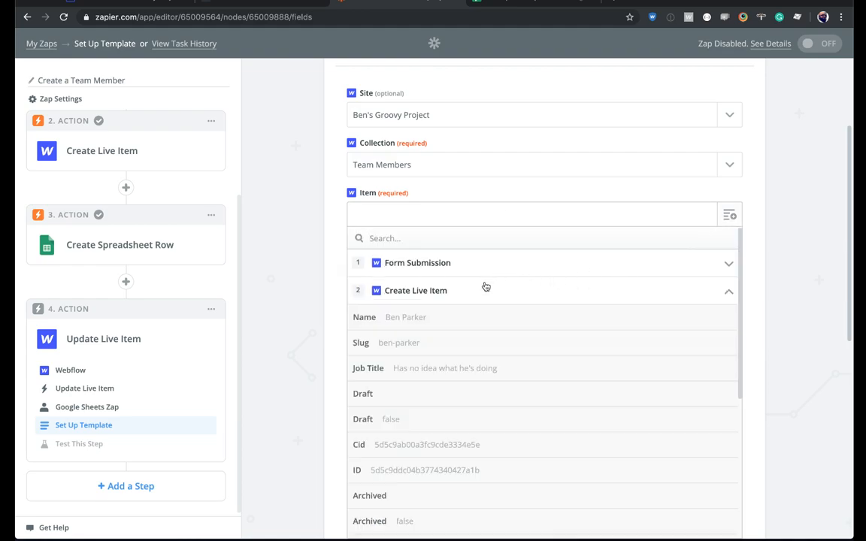
scroll(447, 335, down, 1)
click(396, 429)
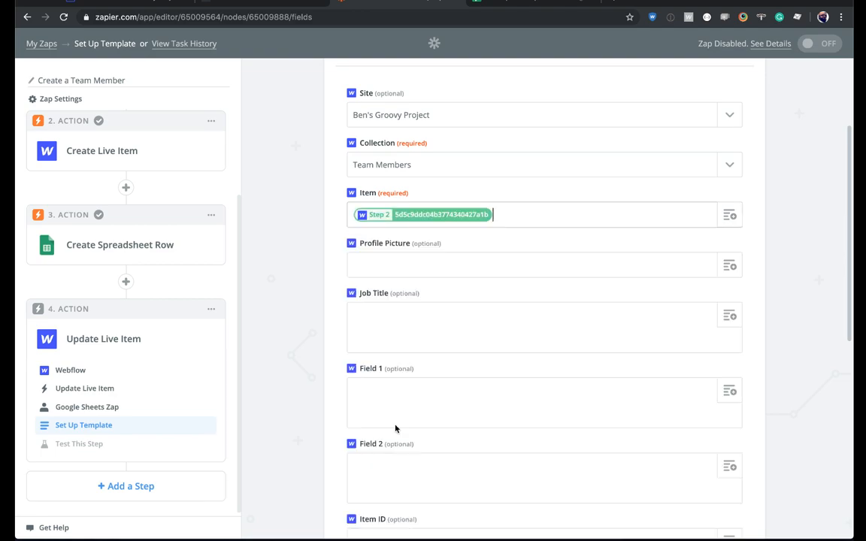
Step: Map the Item ID field to the ID value from the Create Live Item step
scroll(421, 261, down, 5)
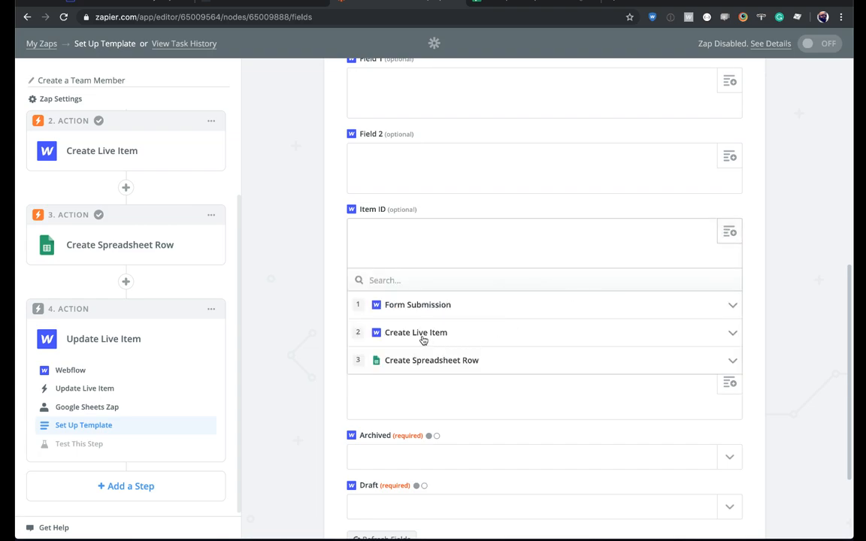
click(421, 337)
scroll(407, 383, down, 2)
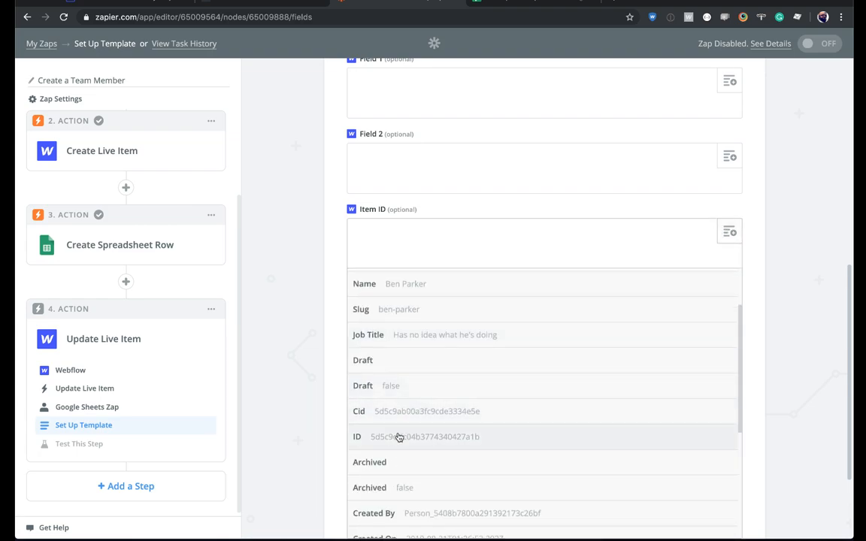
click(398, 437)
Step: Map the required Name field to the Name value from the Create Live Item step
click(413, 308)
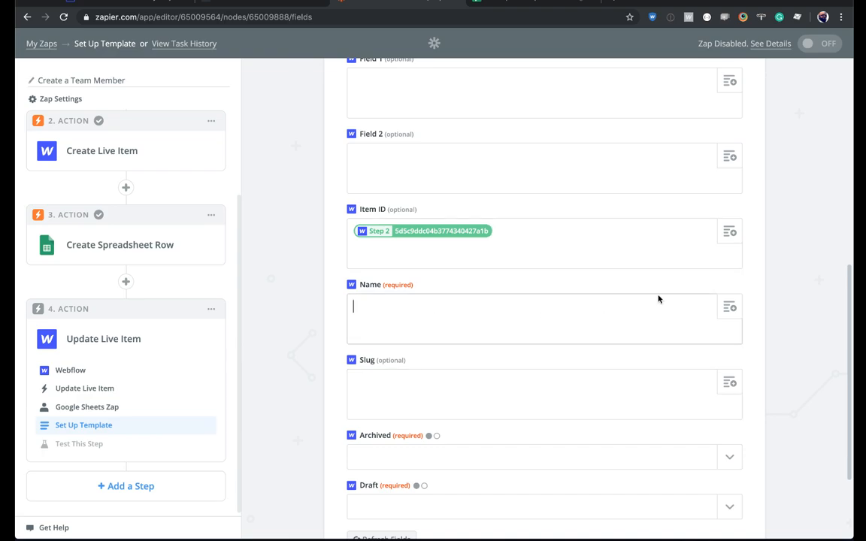
click(730, 307)
click(436, 411)
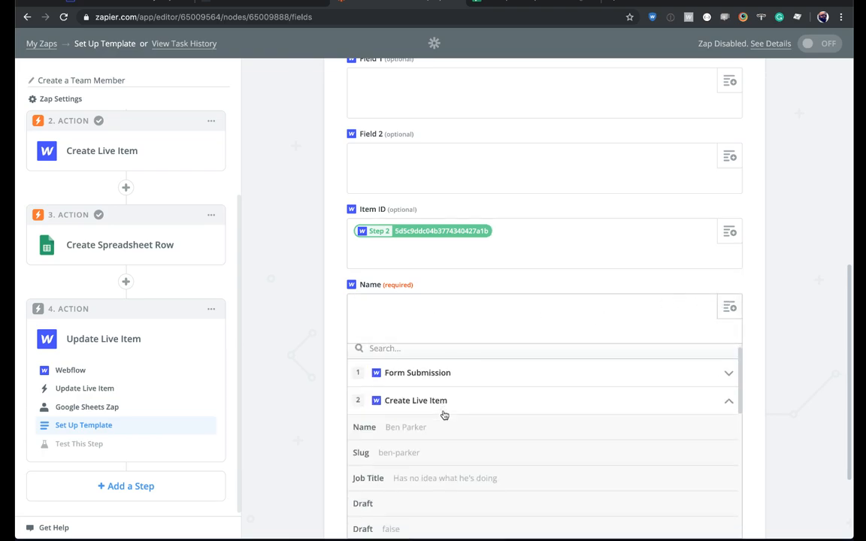
click(435, 414)
Step: Set both the Archived and Draft fields of the Update Live Item template to no
scroll(443, 377, down, 3)
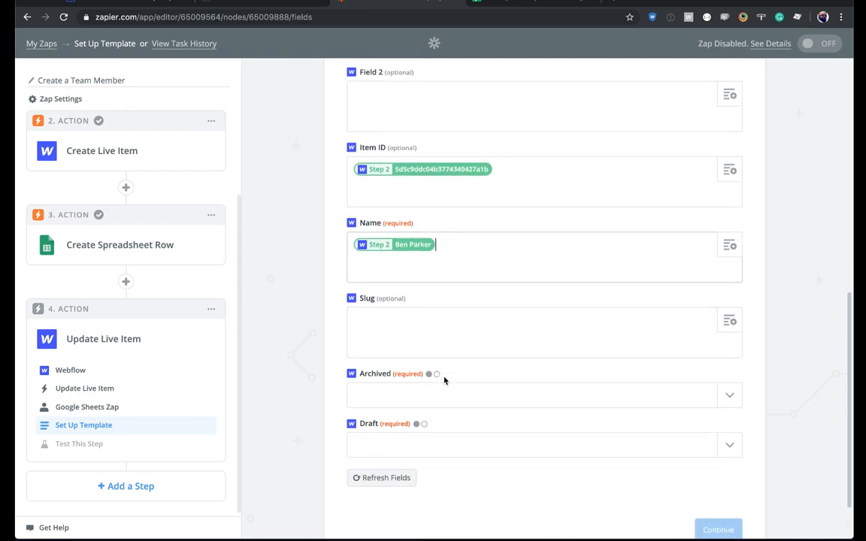
click(442, 379)
click(375, 450)
click(379, 424)
click(361, 496)
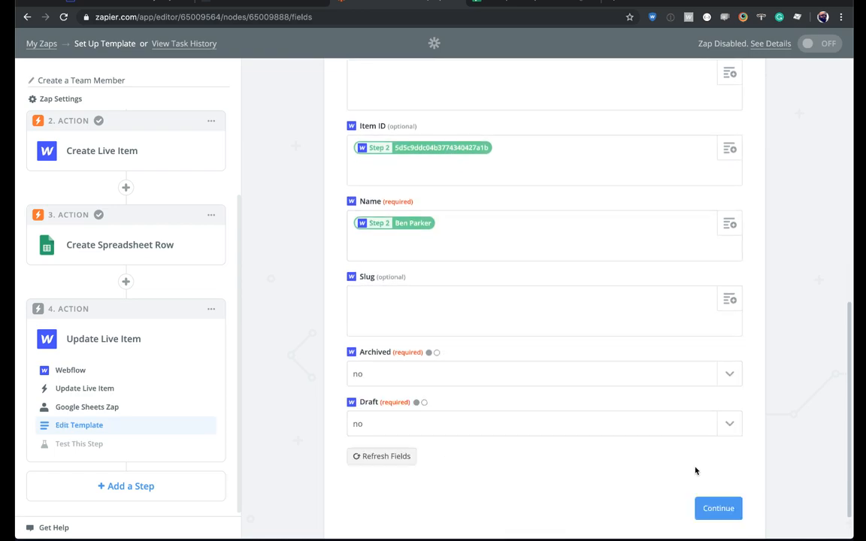
Step: Save the Update Live Item template and send a test to Webflow
click(716, 506)
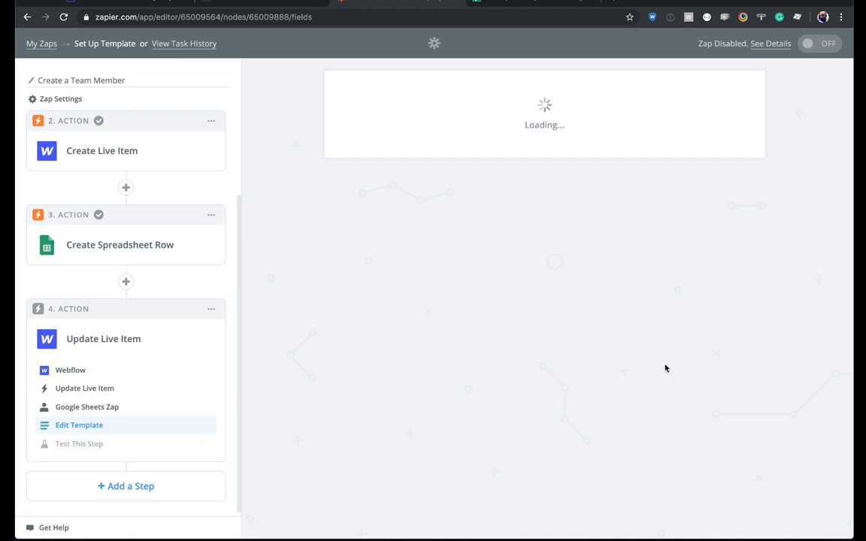
scroll(758, 322, down, 5)
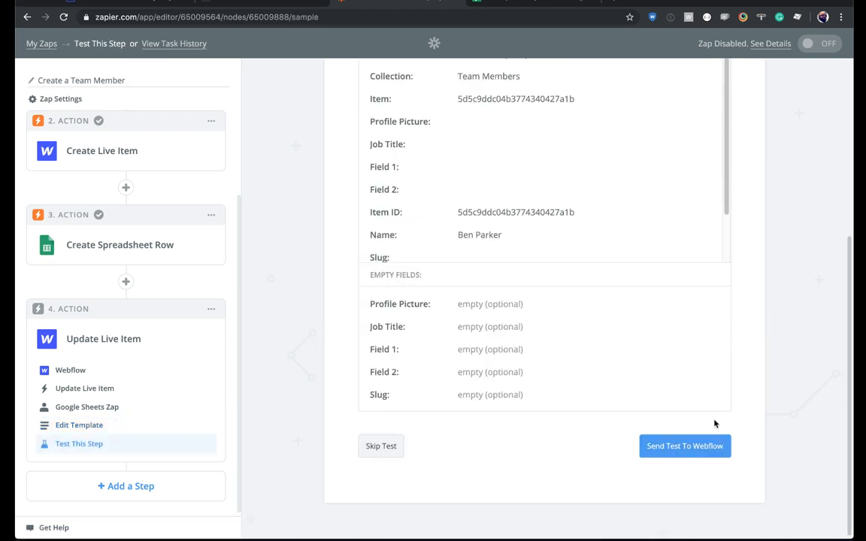
click(691, 451)
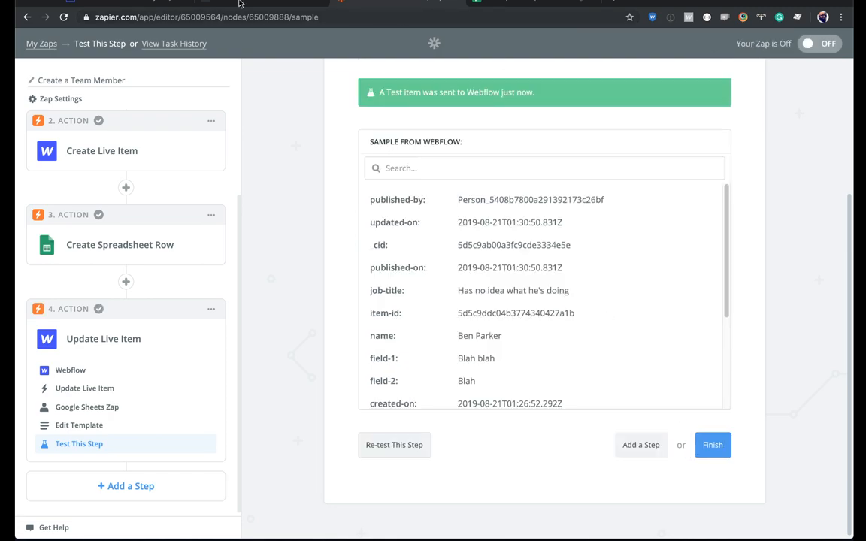
Step: Switch to the Webflow Designer, reload it, and check the Item ID of the newest item in the Team Members collection
click(125, 2)
click(30, 119)
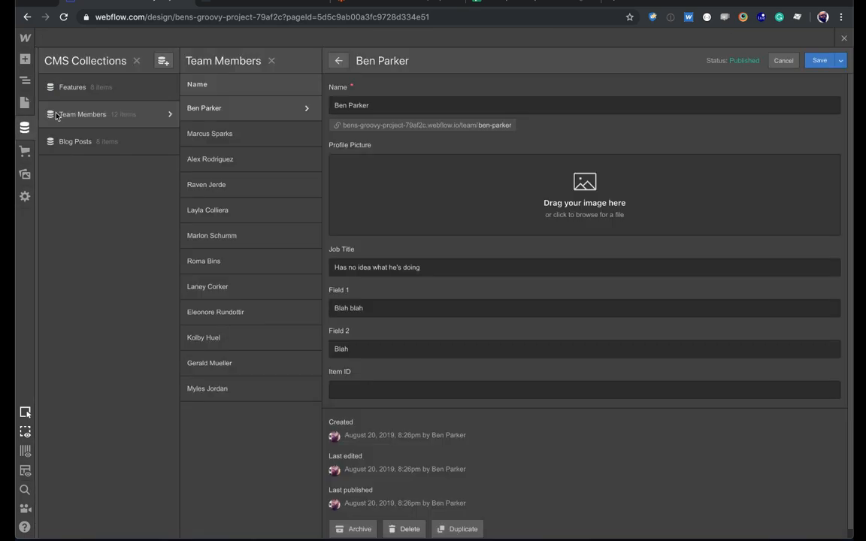
click(844, 37)
key(super+r)
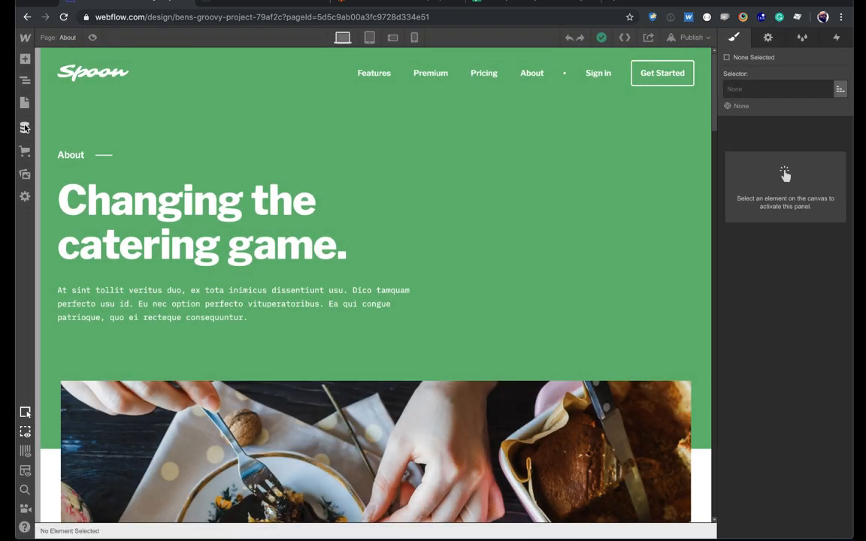
click(25, 128)
click(110, 118)
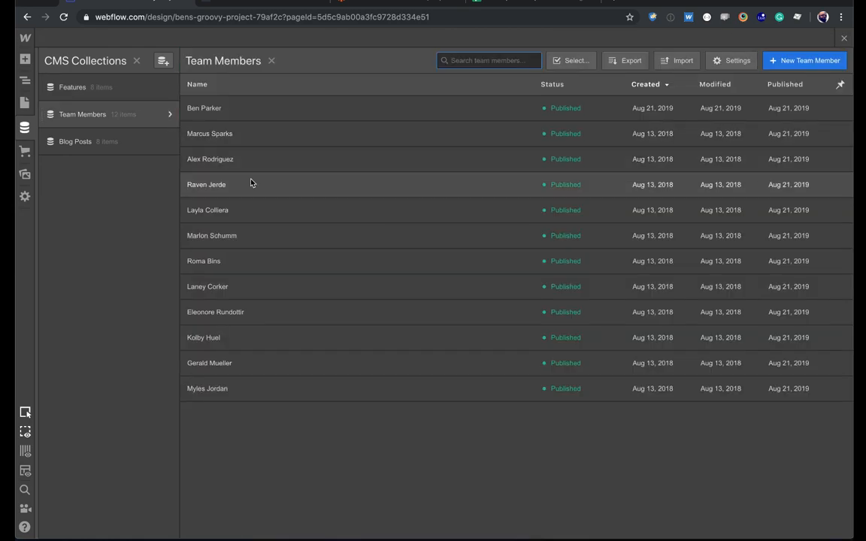
click(260, 112)
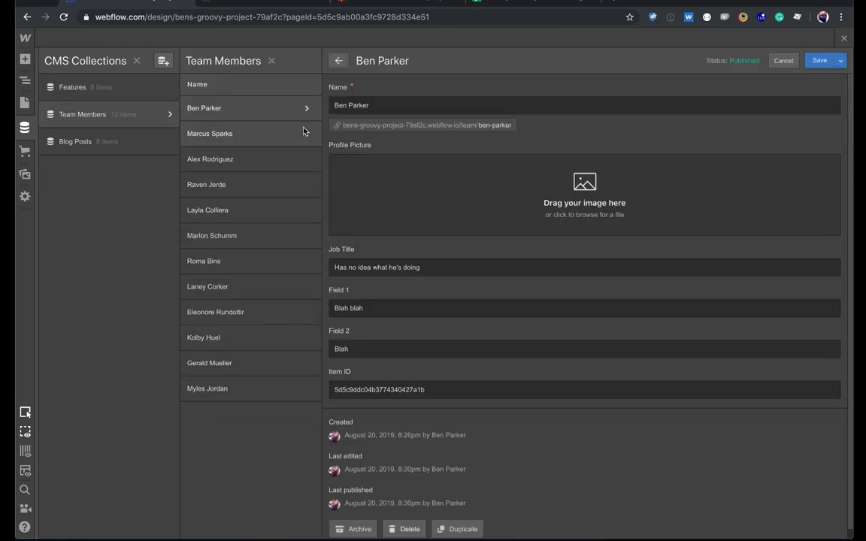
scroll(391, 218, down, 1)
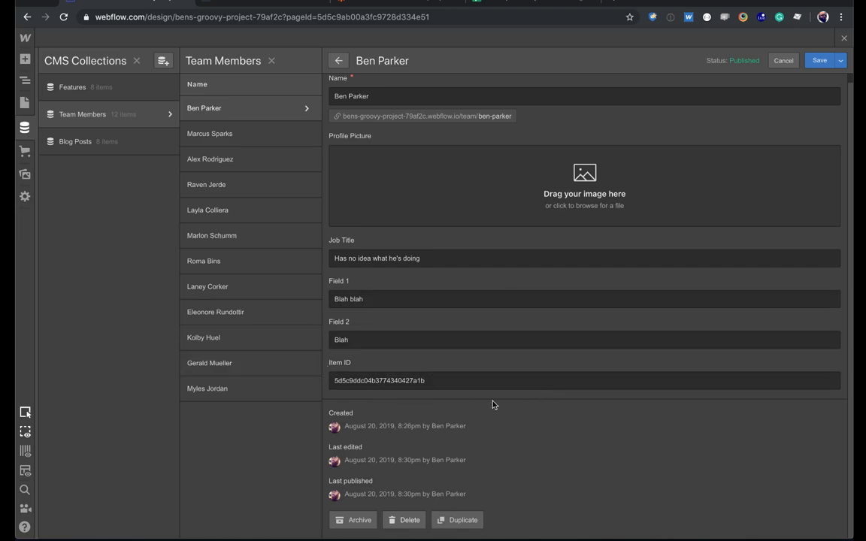
click(844, 38)
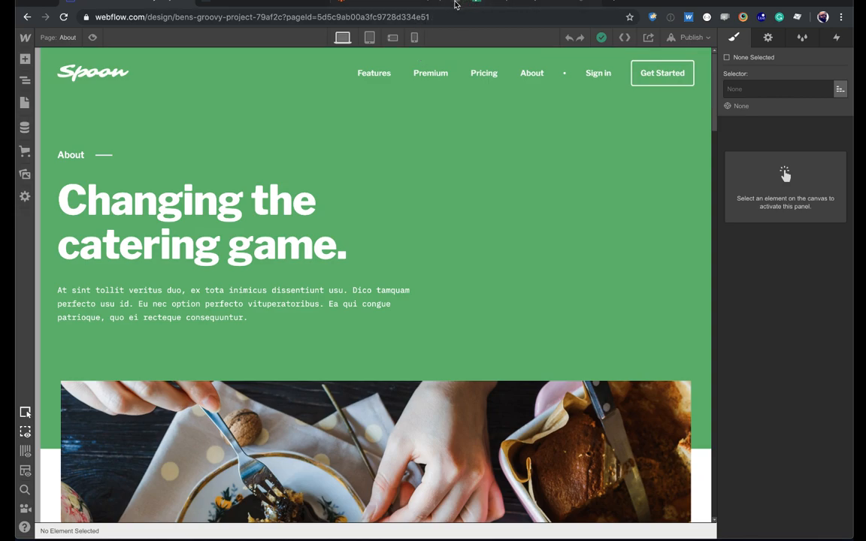
Step: Check the Item ID in Live Update Zap Sheet in Google Sheets, and return to Zapier to review the Zap's steps
click(506, 10)
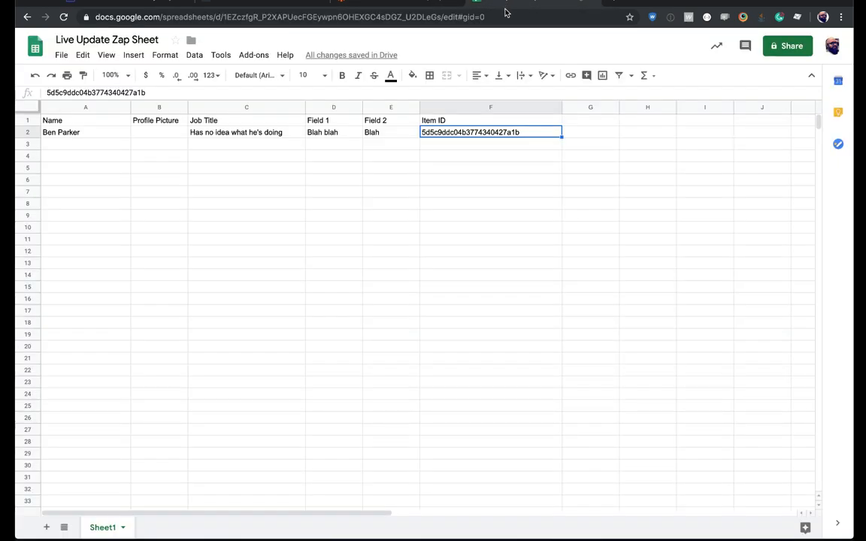
click(413, 3)
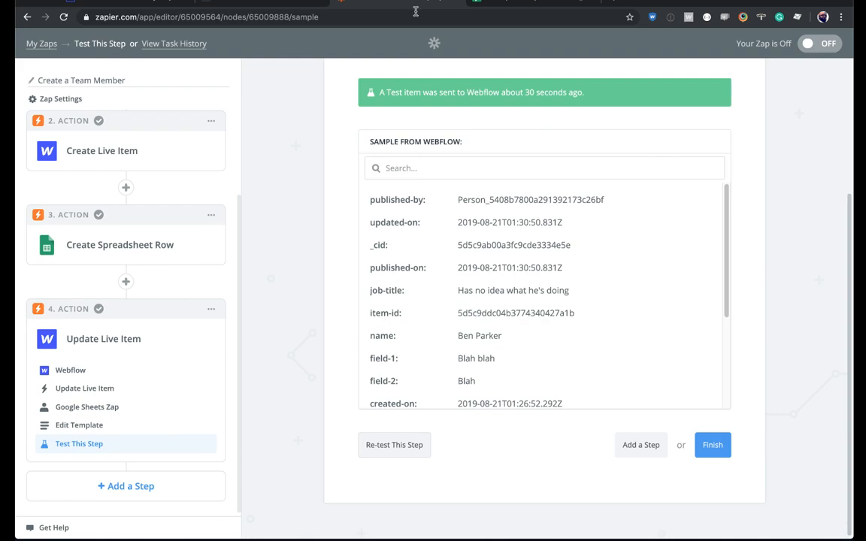
scroll(128, 151, up, 3)
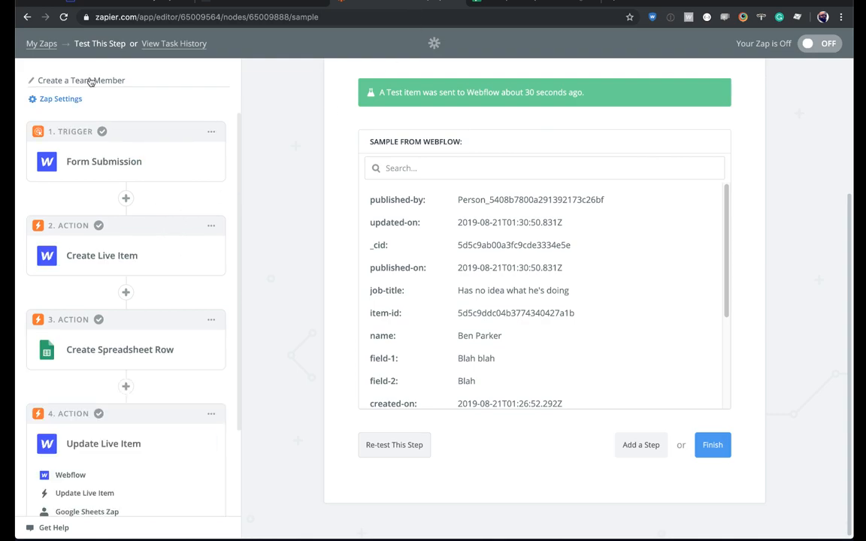
Step: Leave the finished Zap for the My Zaps overview and create a new Zap with Google Sheets as its trigger app
click(48, 48)
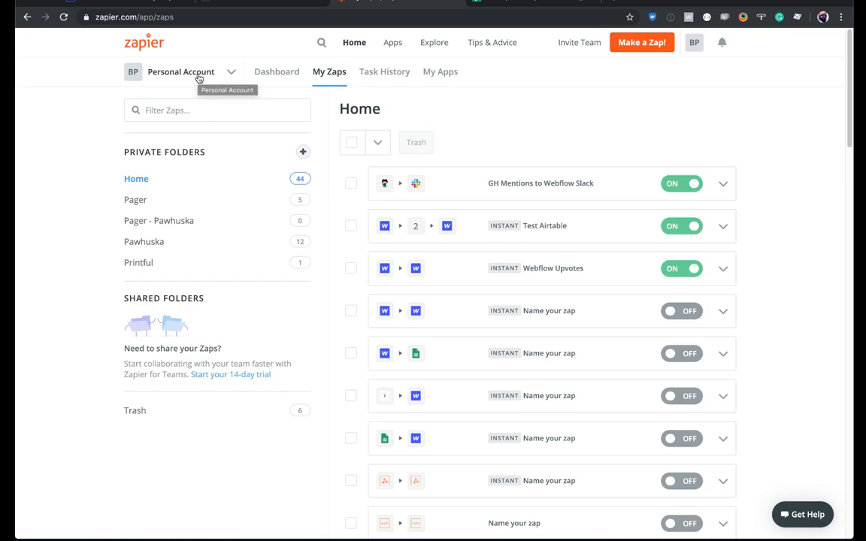
click(628, 42)
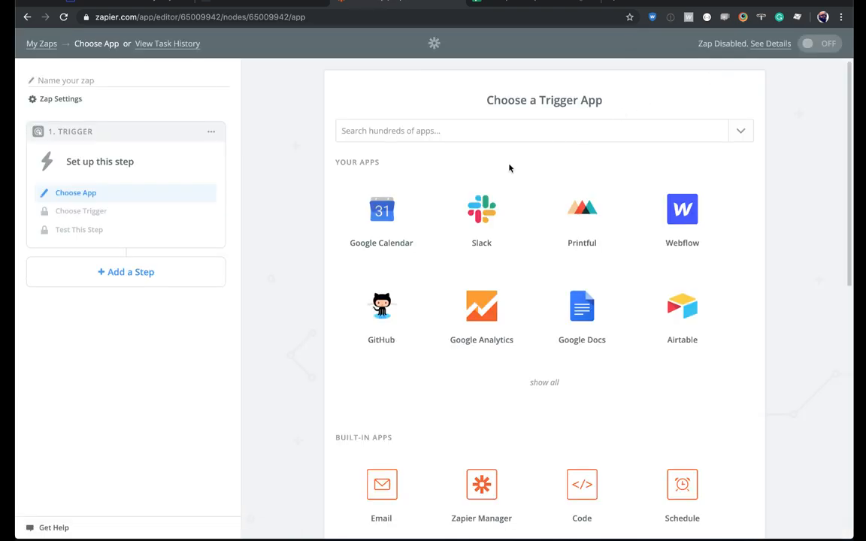
click(432, 132)
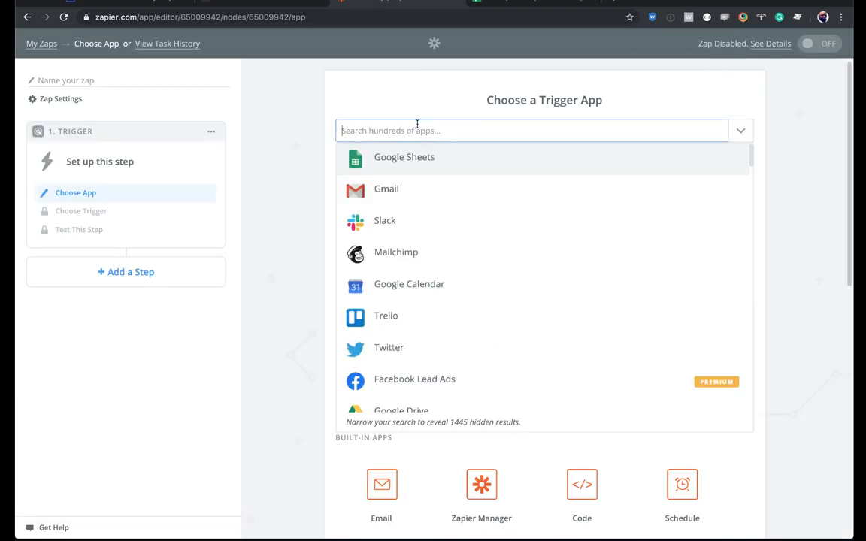
click(401, 158)
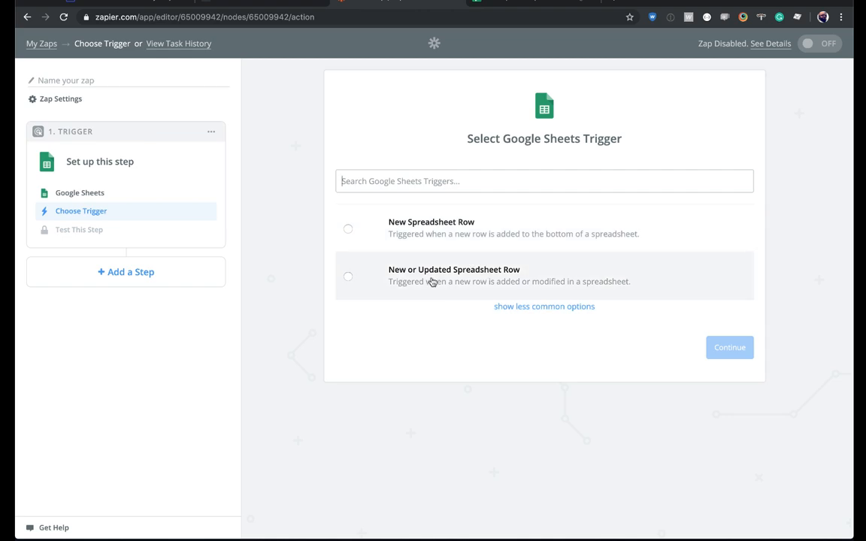
Step: Expand the less common Google Sheets triggers, choose New or Updated Spreadsheet Row, and save the choice
click(509, 308)
scroll(493, 271, down, 1)
scroll(487, 266, down, 1)
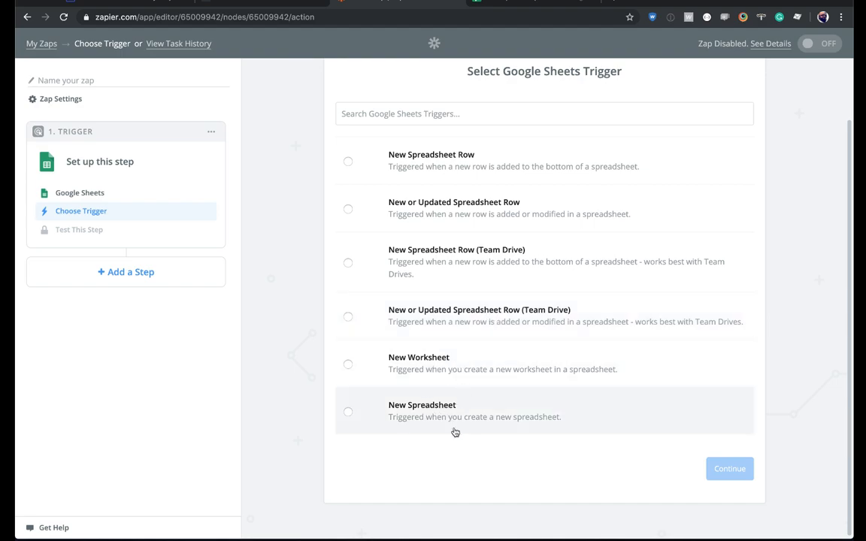
click(433, 212)
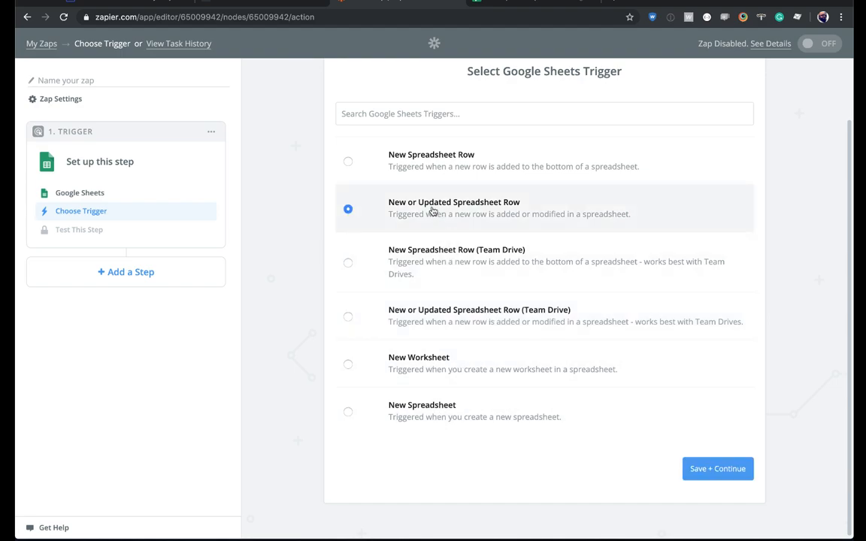
click(715, 470)
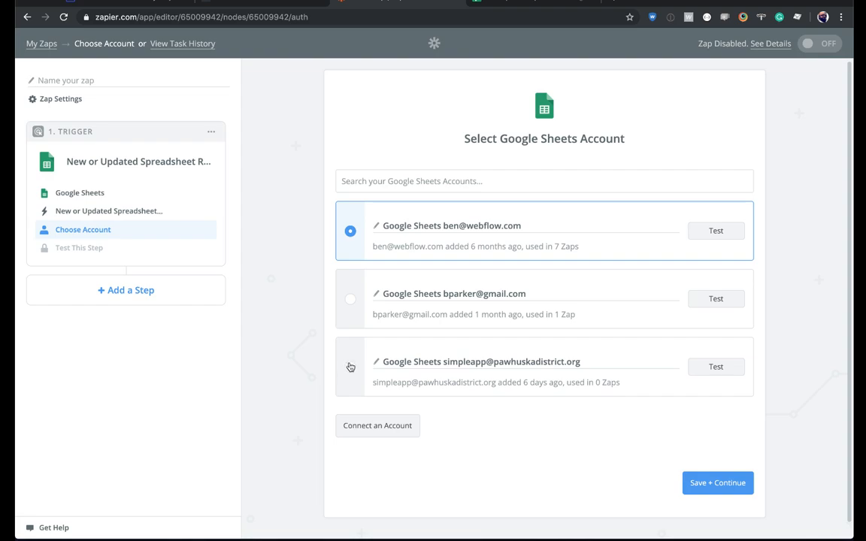
Step: Keep the preselected Google Sheets account and set the trigger to Live Update Zap Sheet, worksheet Sheet1, with any_column as trigger column
click(696, 486)
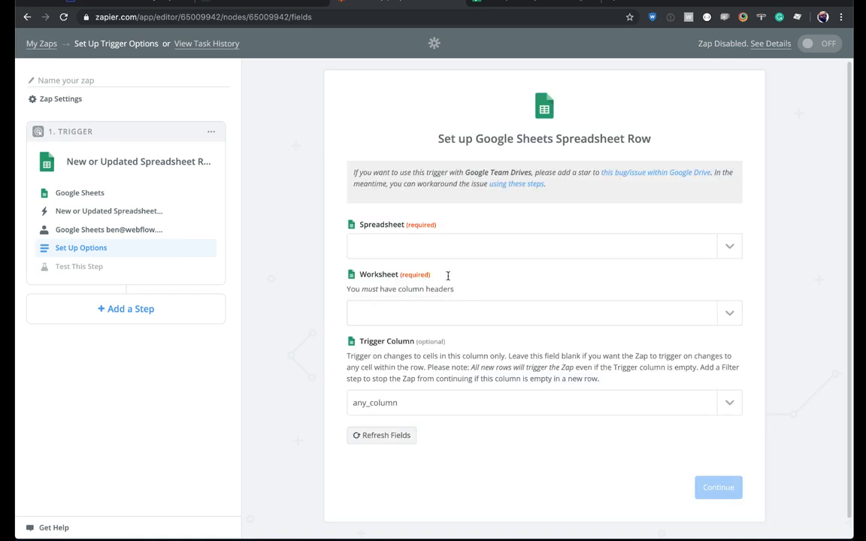
click(435, 245)
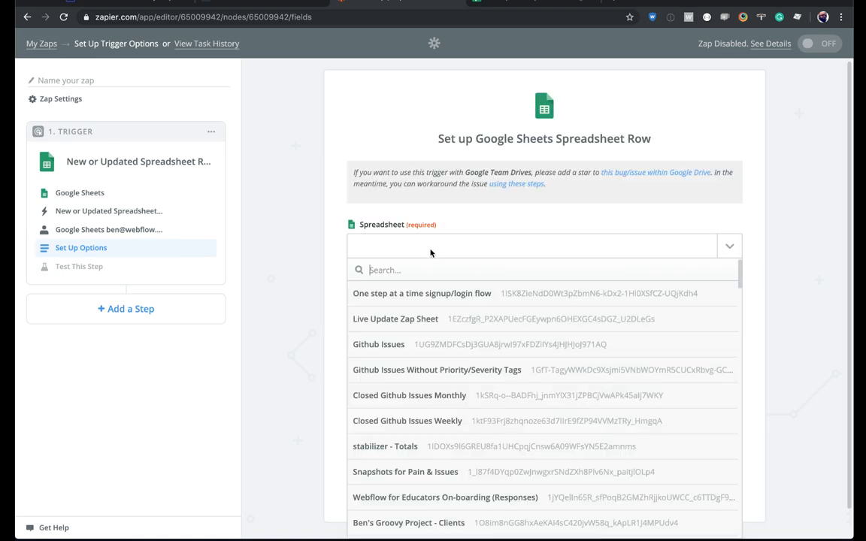
click(428, 320)
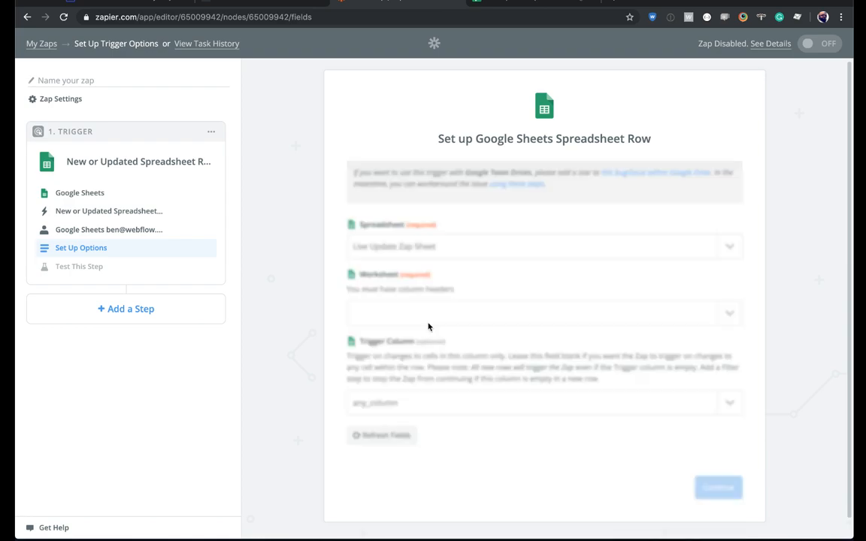
click(716, 316)
click(436, 359)
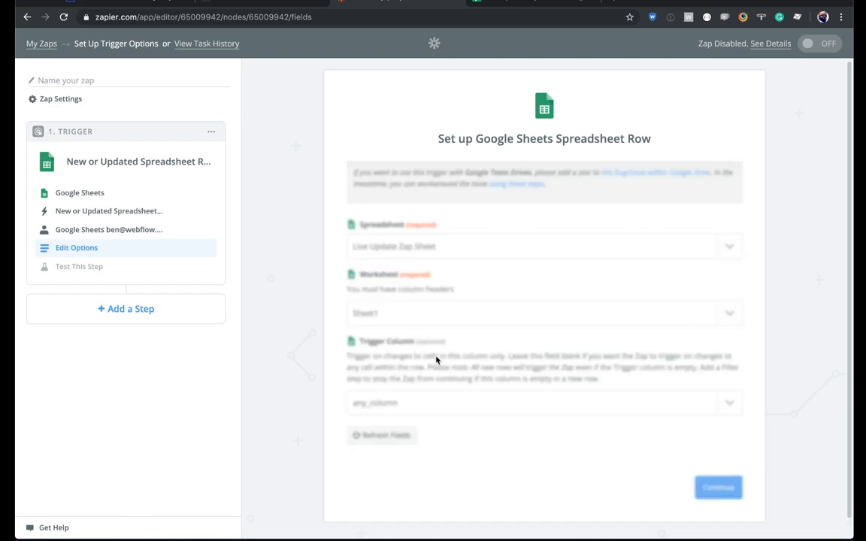
scroll(455, 346, down, 1)
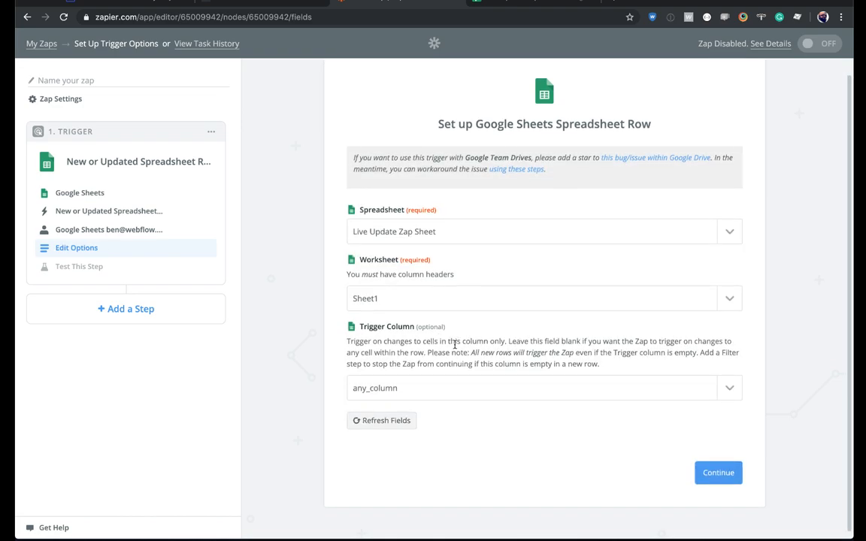
scroll(457, 342, down, 1)
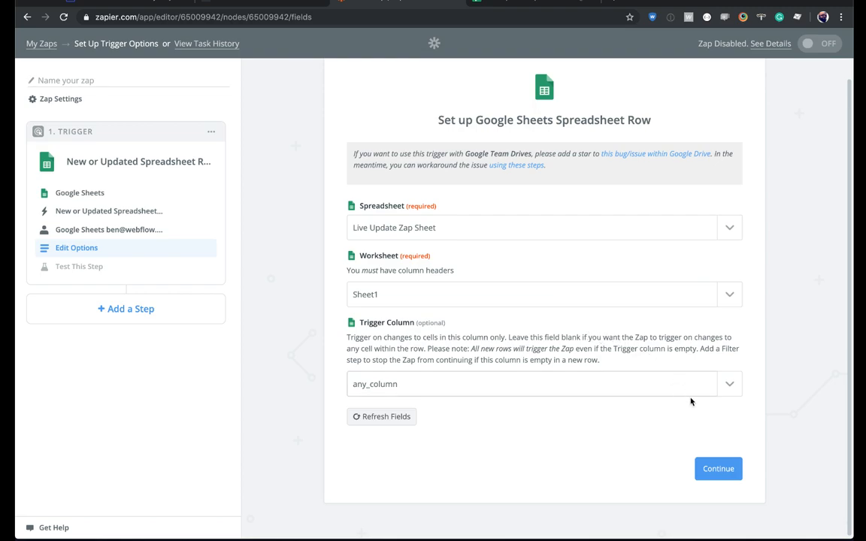
click(712, 470)
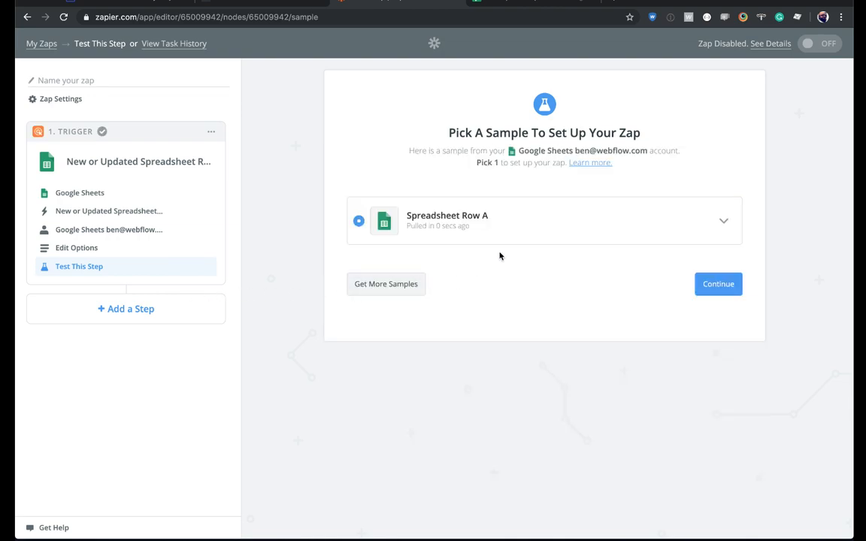
Step: Review the values in the Spreadsheet Row A sample and accept it as the trigger's sample
click(725, 225)
scroll(539, 342, down, 2)
scroll(539, 342, up, 2)
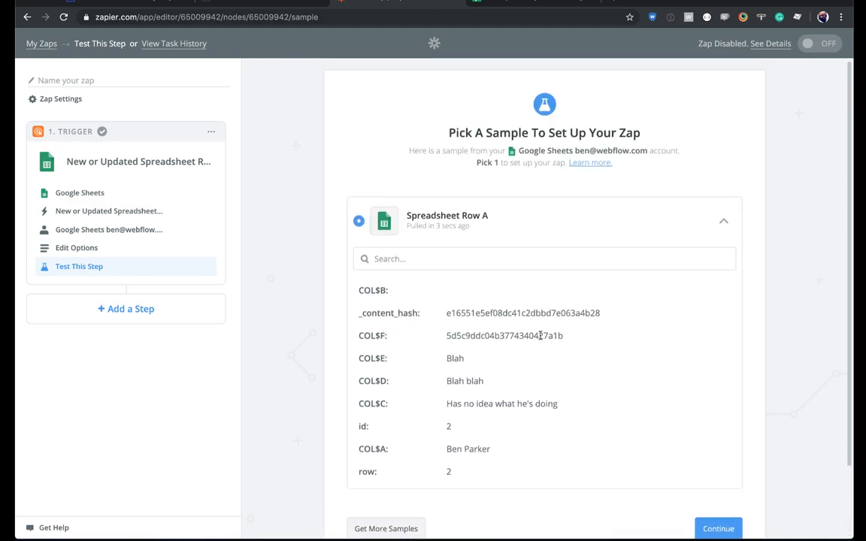
click(724, 222)
click(718, 454)
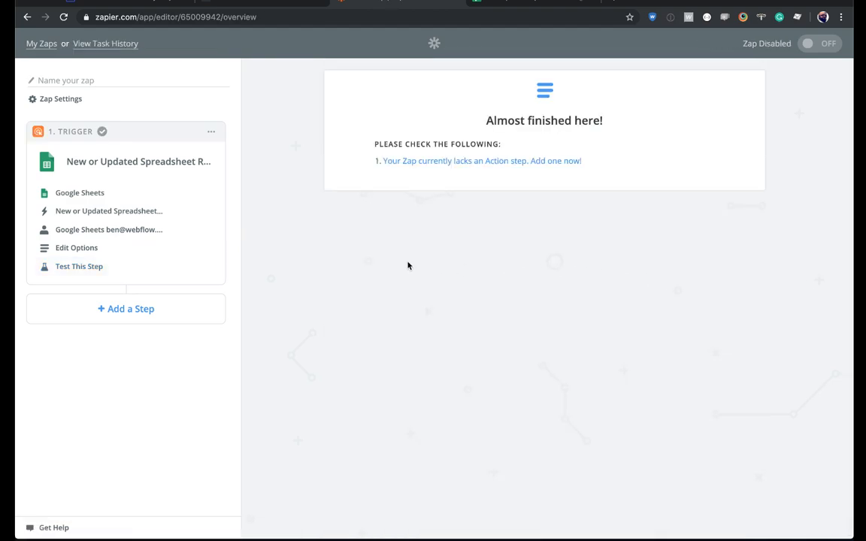
Step: Add an action step after the trigger using Webflow with the Update Live Item action
click(141, 314)
scroll(158, 297, down, 2)
click(140, 262)
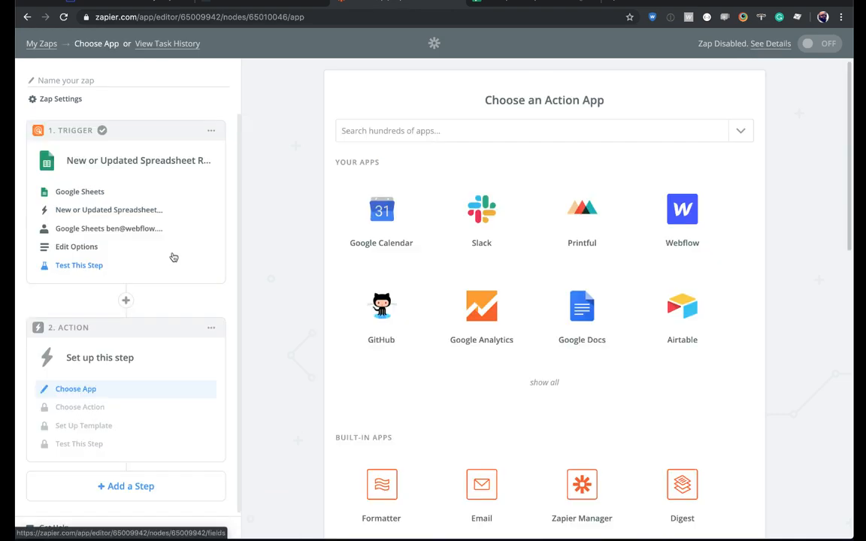
click(676, 218)
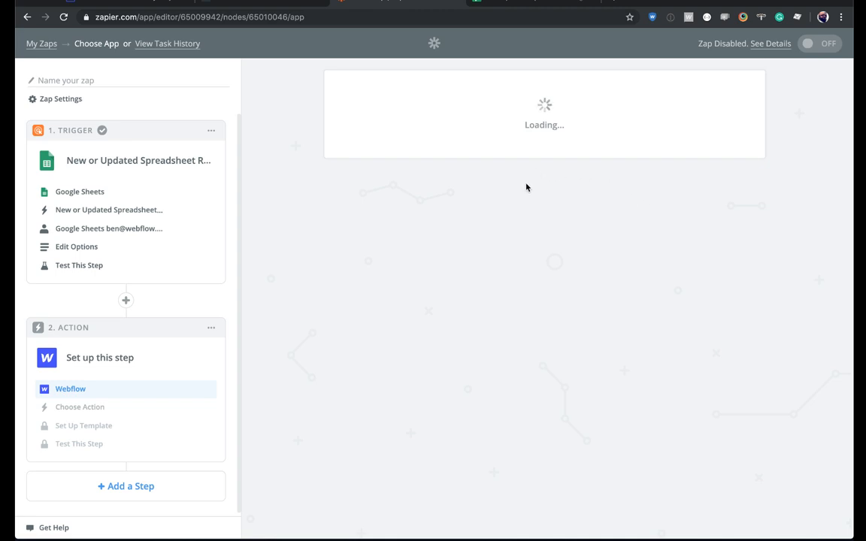
scroll(462, 188, down, 3)
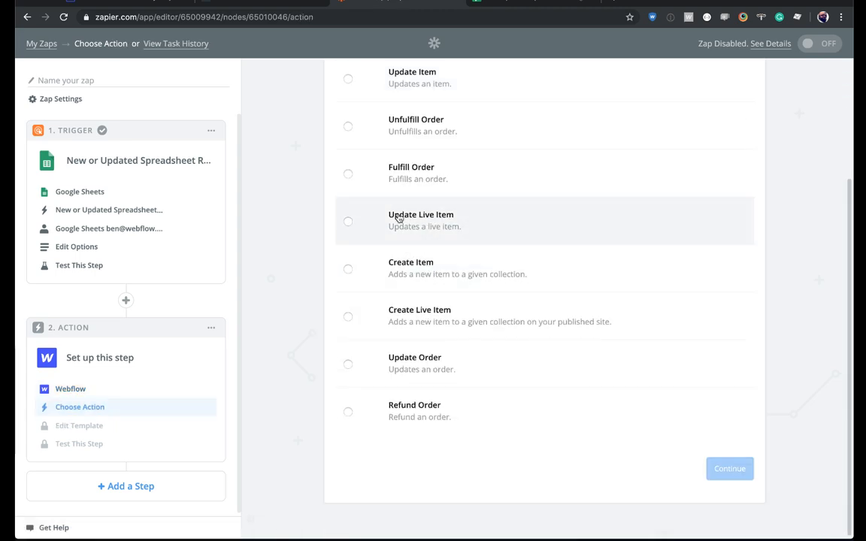
click(399, 219)
click(692, 466)
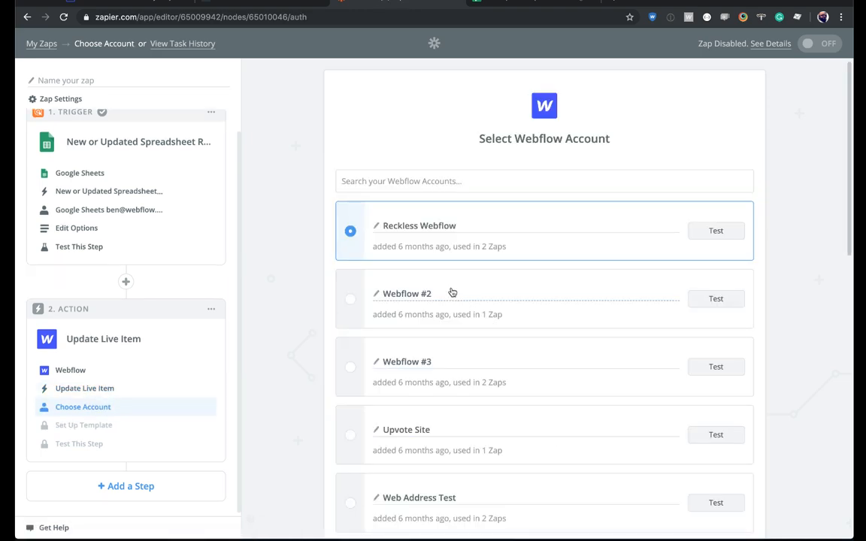
Step: Select the Google Sheets Zap account for the Webflow action and save the choice
scroll(447, 286, down, 10)
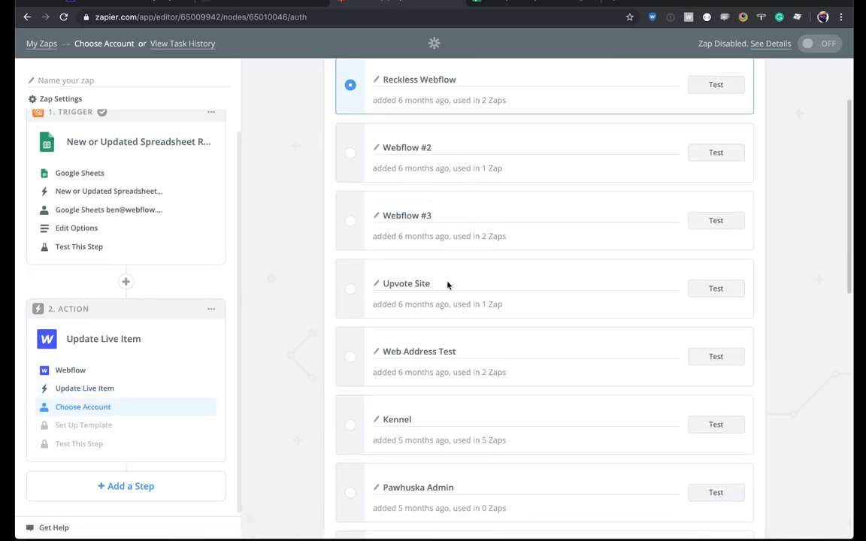
click(350, 353)
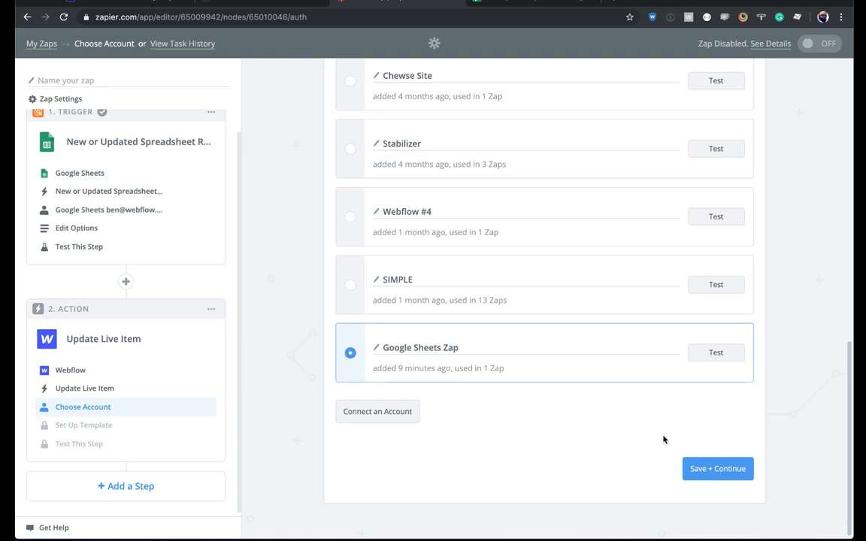
click(739, 469)
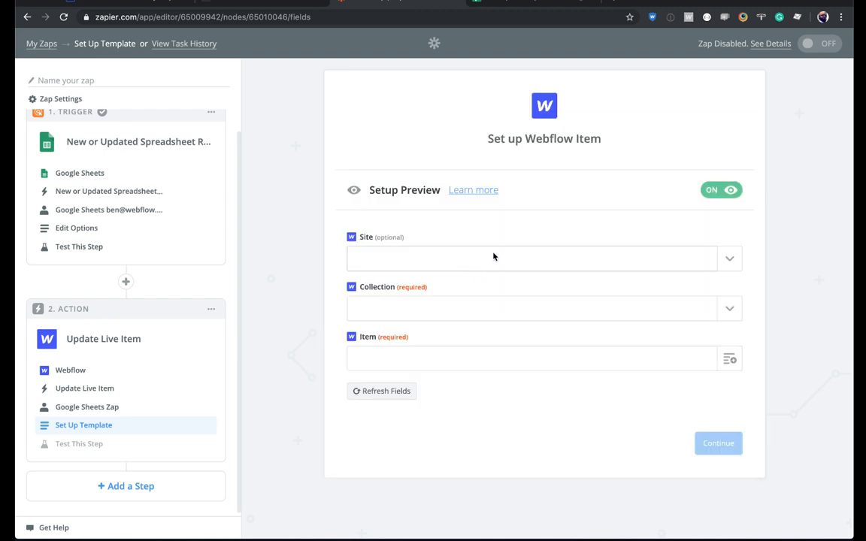
Step: Set the Webflow item's site to the Groovy Project and its collection to Team Members
click(639, 257)
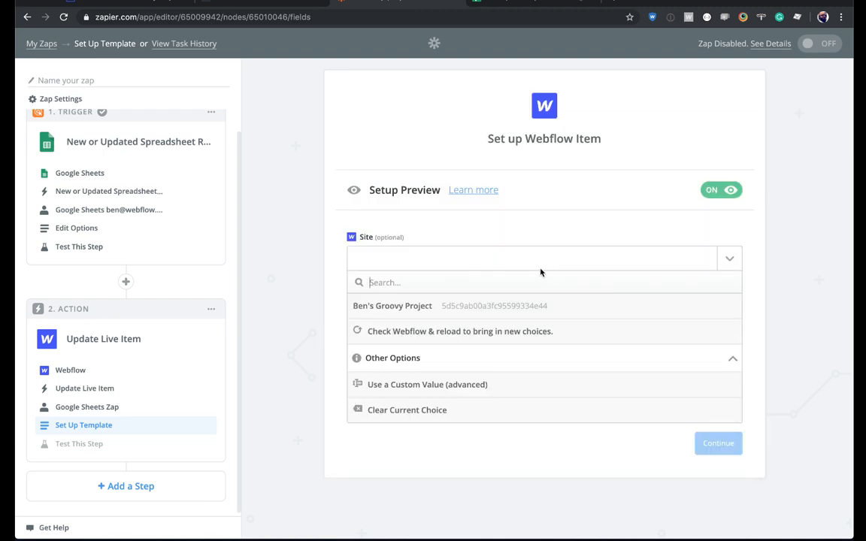
click(429, 306)
click(430, 309)
click(409, 382)
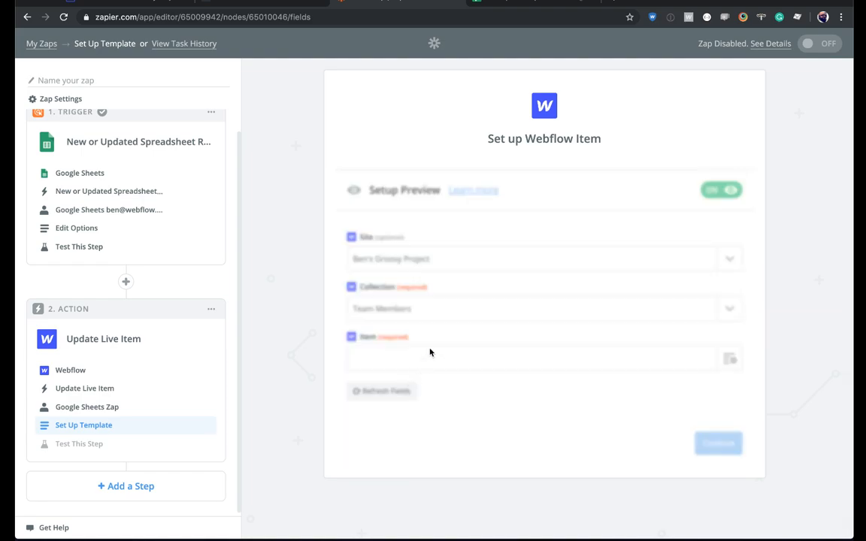
scroll(429, 343, down, 1)
click(427, 336)
Step: Map the action's Item field to the sheet row's Item ID and Profile Picture to the row's Profile Picture
scroll(464, 284, down, 3)
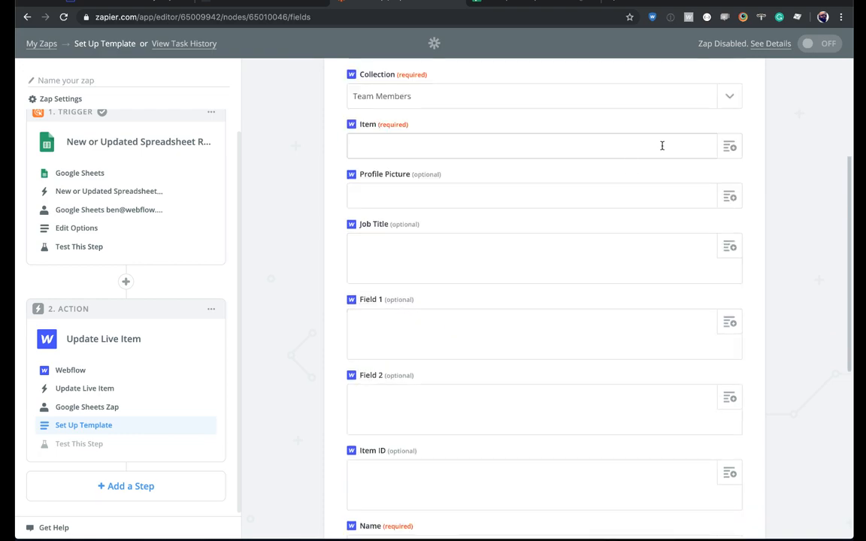
click(732, 149)
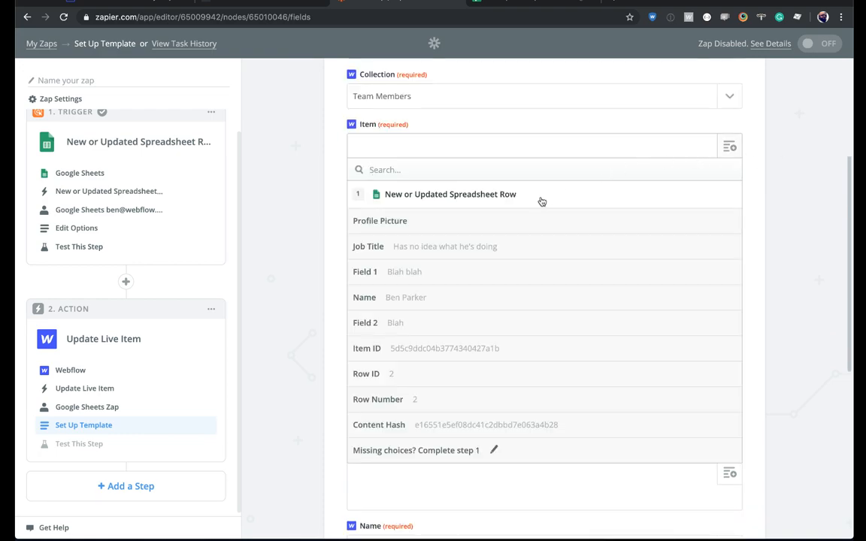
click(448, 348)
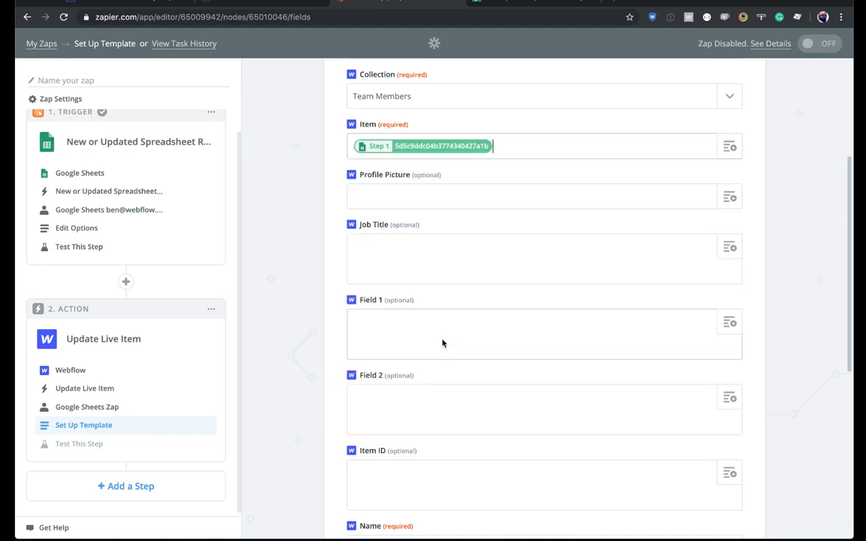
click(416, 199)
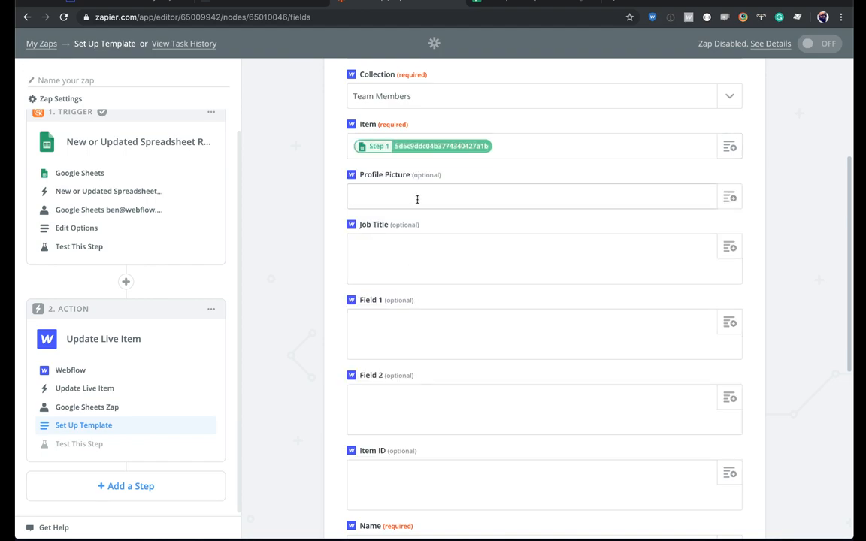
click(728, 197)
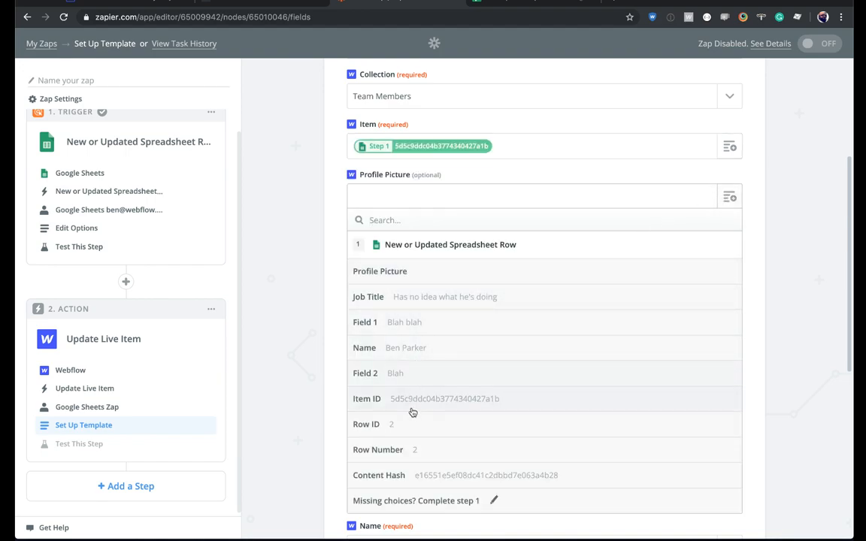
click(424, 274)
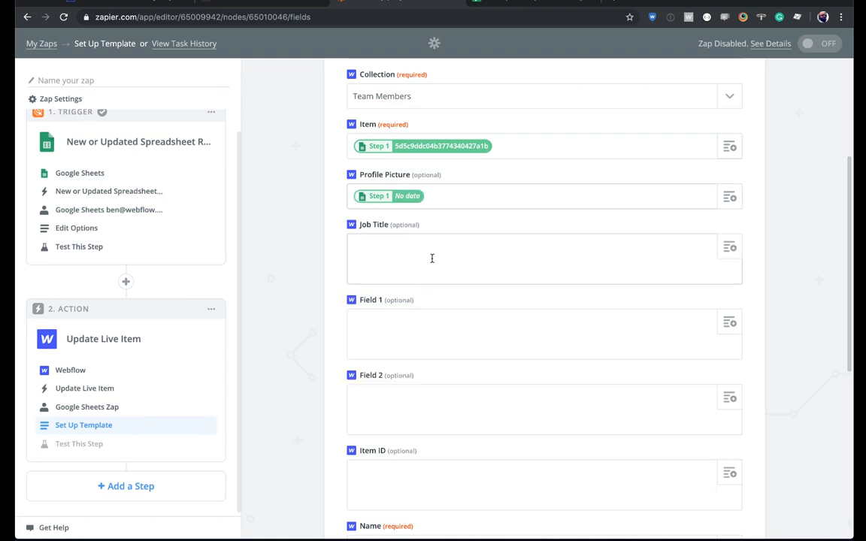
Step: Map the action's Job Title and Field 1 to the matching Job Title and Field 1 columns of the spreadsheet row
click(729, 247)
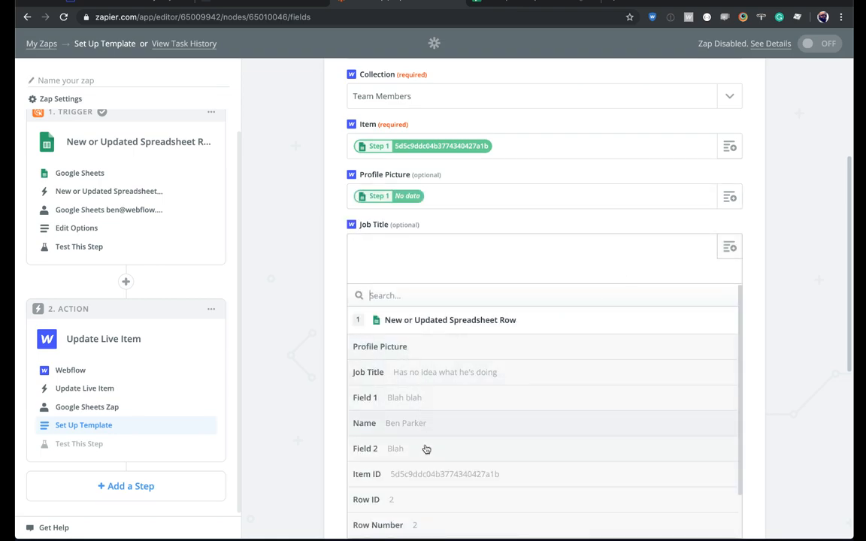
click(433, 374)
click(483, 333)
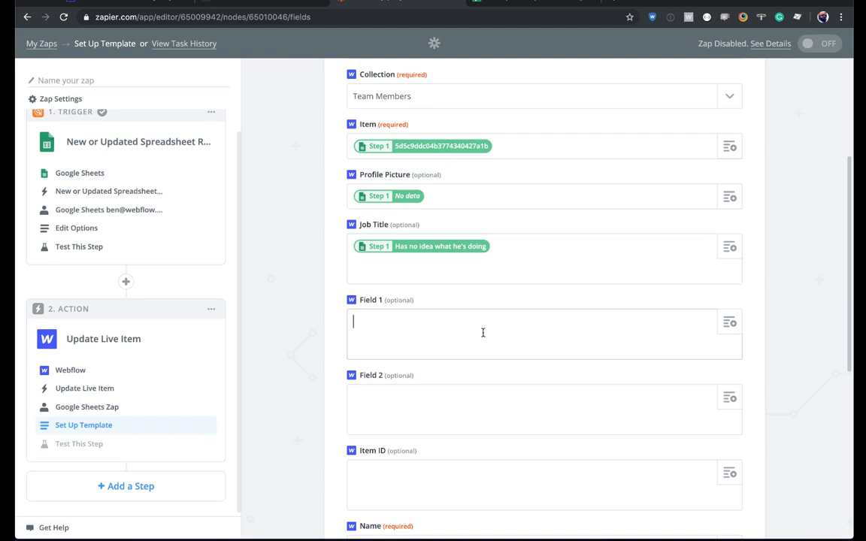
scroll(670, 321, down, 1)
click(730, 280)
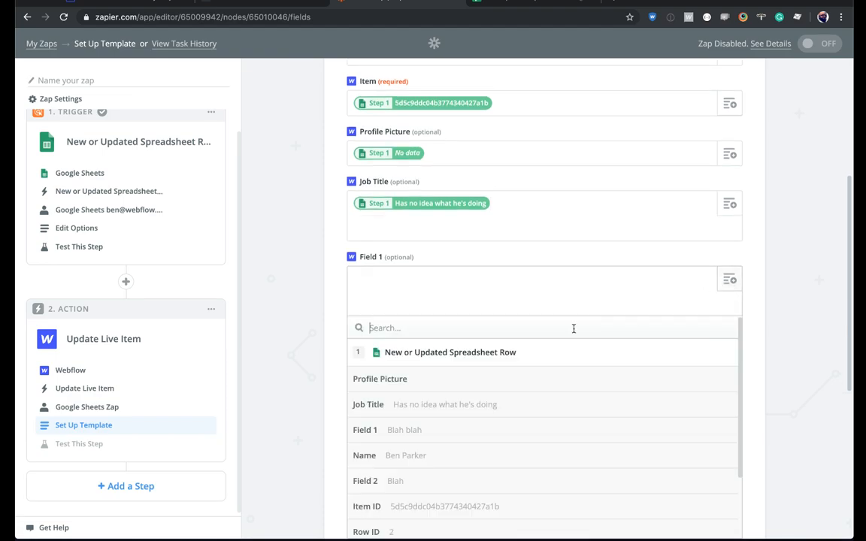
scroll(464, 413, down, 2)
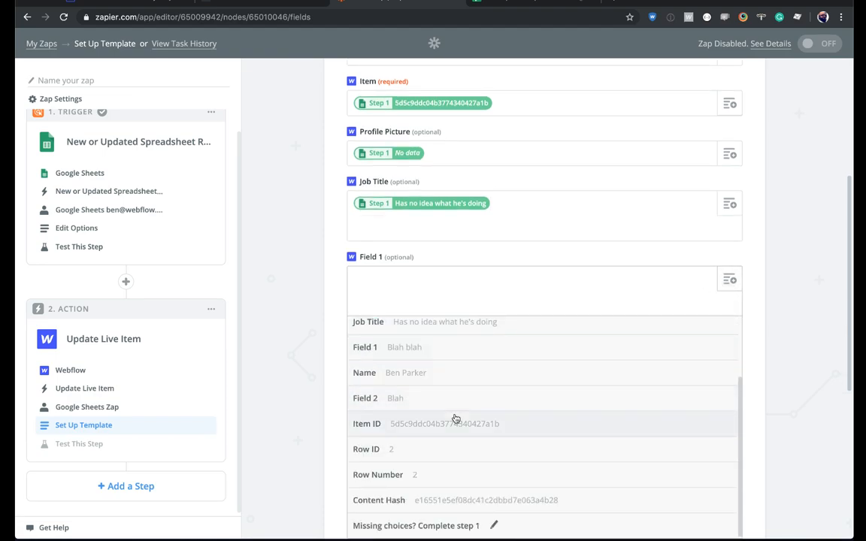
click(404, 354)
Step: Map the action's Field 2 and Item ID to the spreadsheet row's Field 2 and Item ID values
click(542, 352)
click(728, 355)
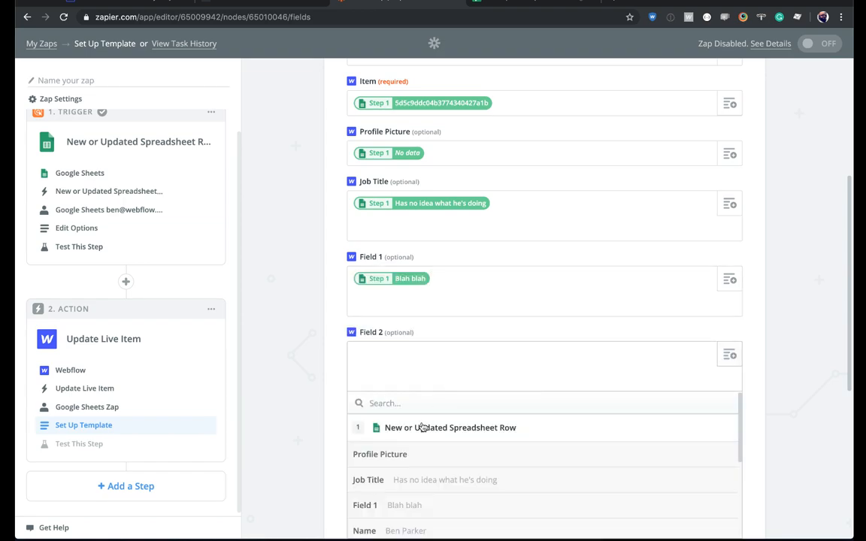
scroll(420, 430, down, 3)
click(490, 396)
scroll(490, 396, down, 2)
click(413, 320)
click(714, 303)
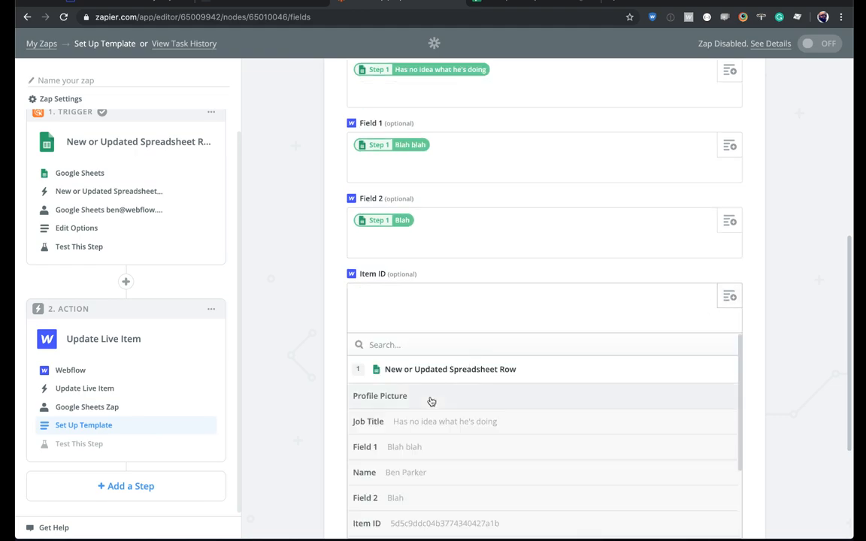
scroll(431, 421, down, 3)
click(425, 425)
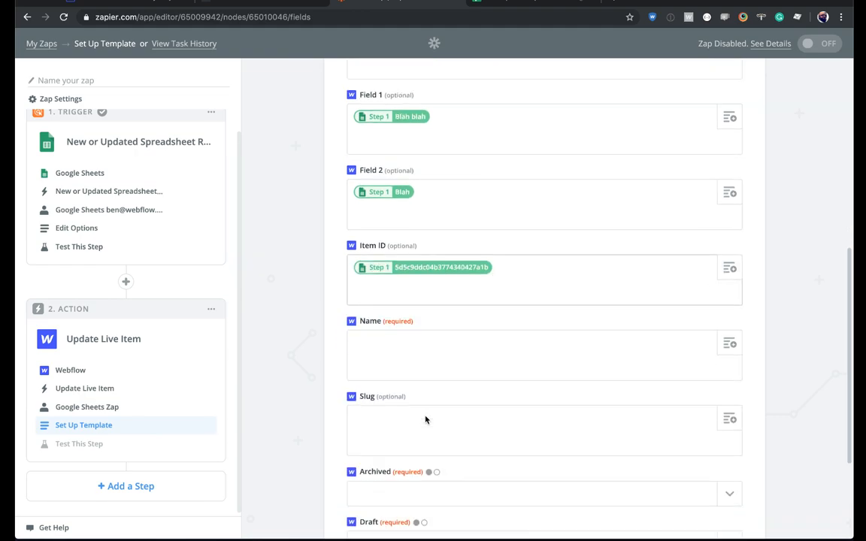
Step: Map the required Name field to the spreadsheet row's Name value
scroll(425, 417, down, 1)
click(412, 321)
click(724, 319)
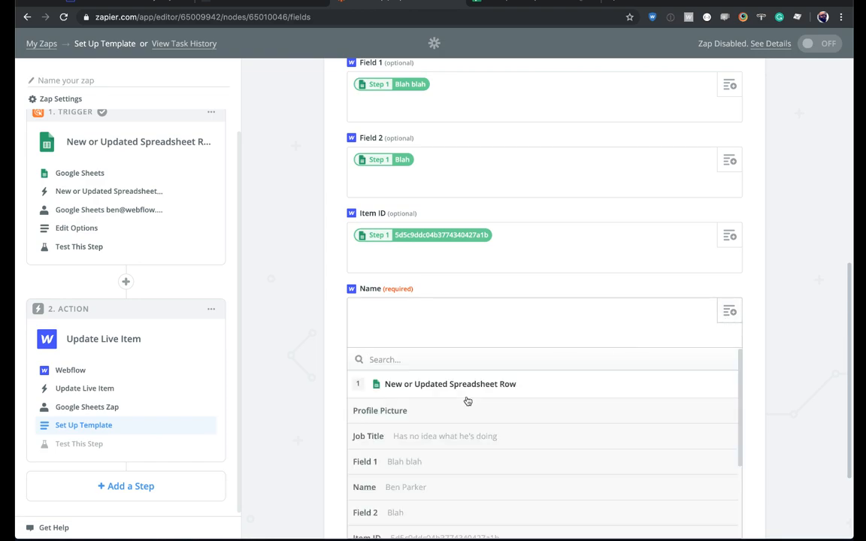
scroll(427, 451, down, 1)
click(421, 472)
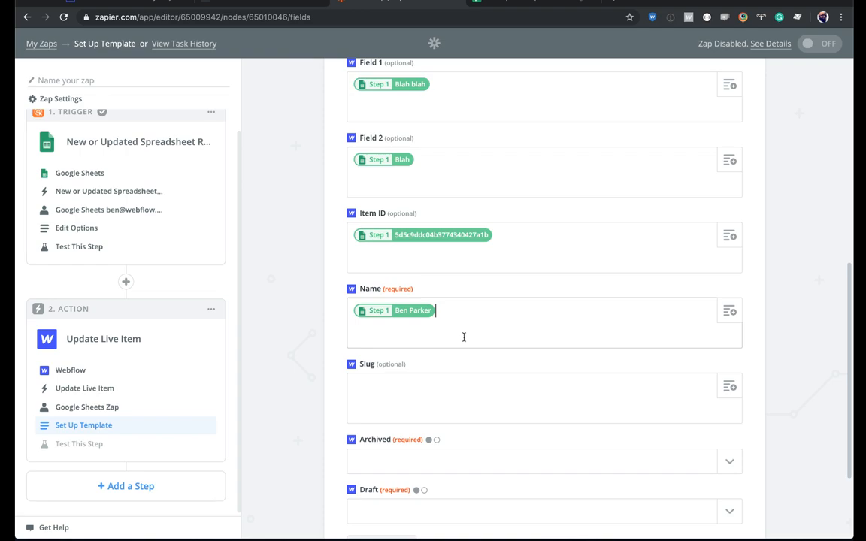
Step: Leave Slug empty, set both Archived and Draft to no, and continue past the template setup
scroll(464, 335, down, 4)
click(399, 339)
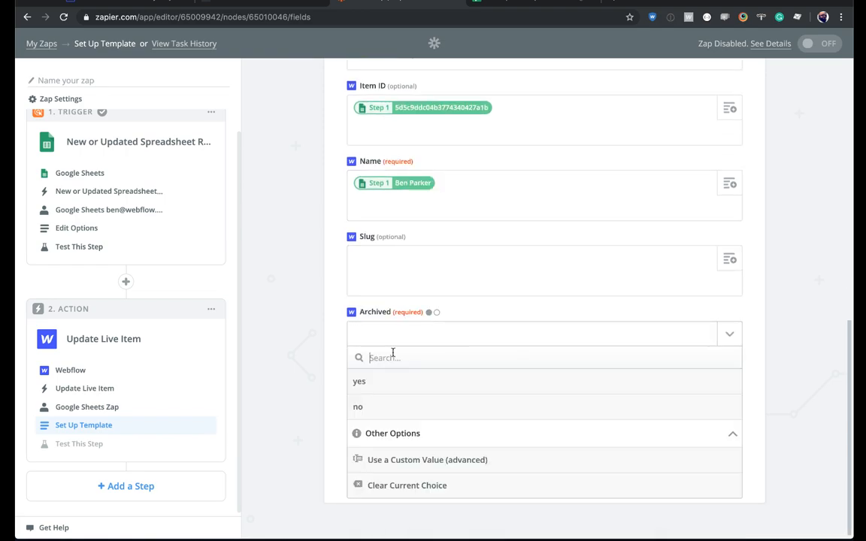
click(361, 407)
click(383, 384)
click(374, 456)
click(719, 473)
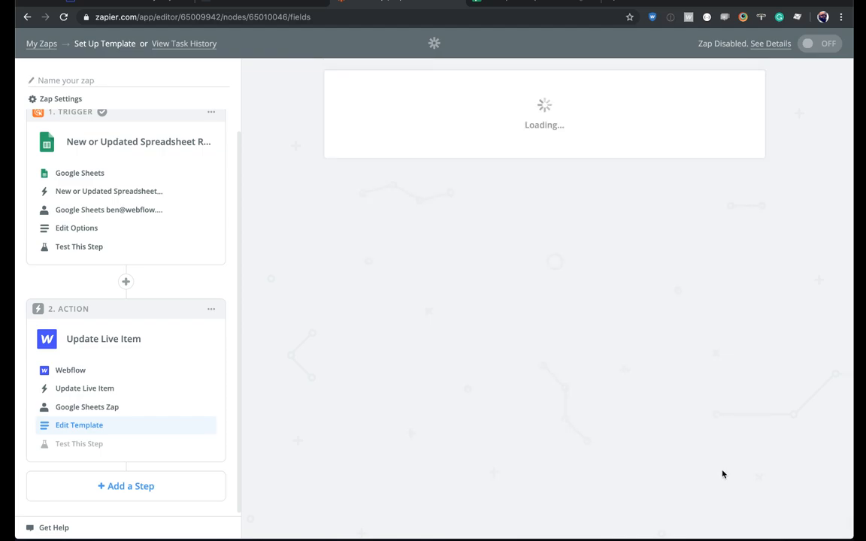
Step: Send the test item to Webflow and name the Zap "Google Sheets to Webflow!"
scroll(735, 406, down, 3)
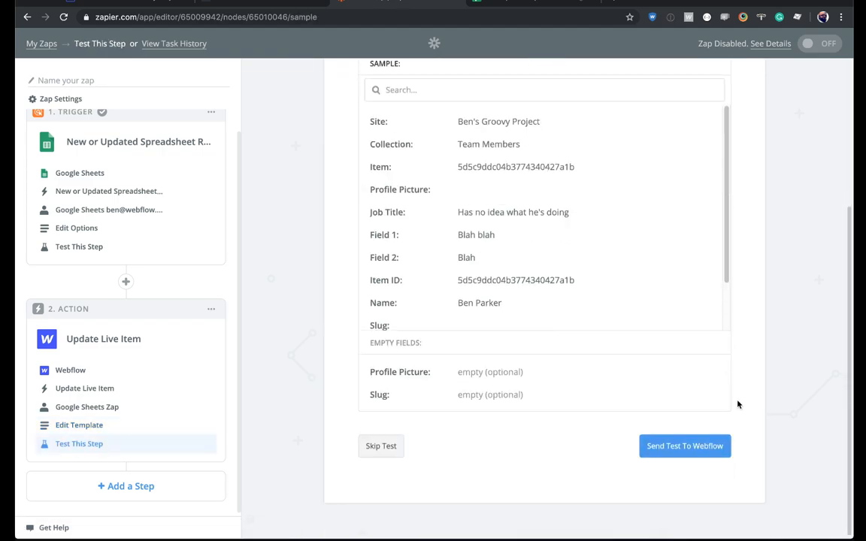
click(675, 460)
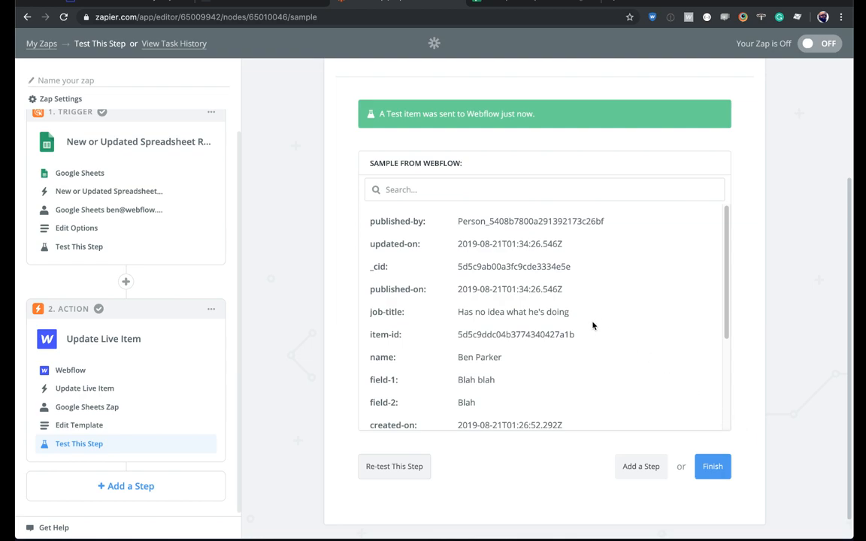
click(76, 81)
text(Google Sheets to We)
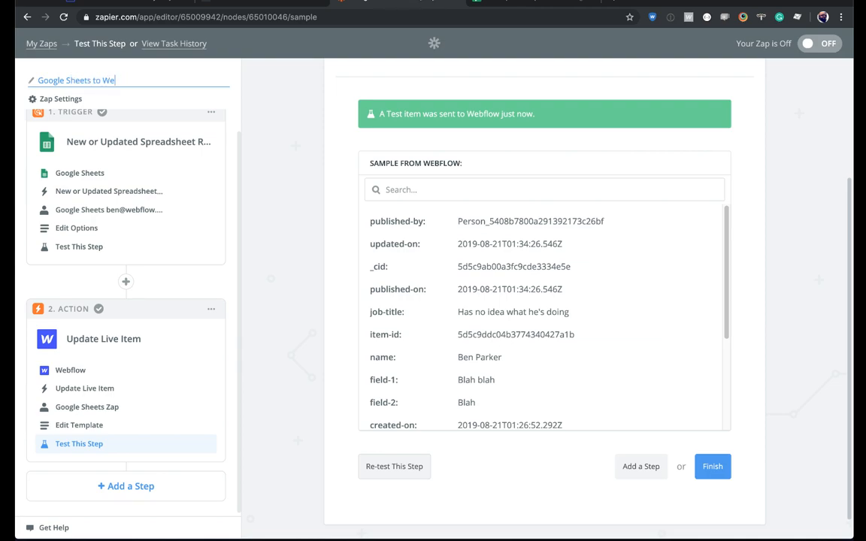
text(rbflow!)
click(620, 441)
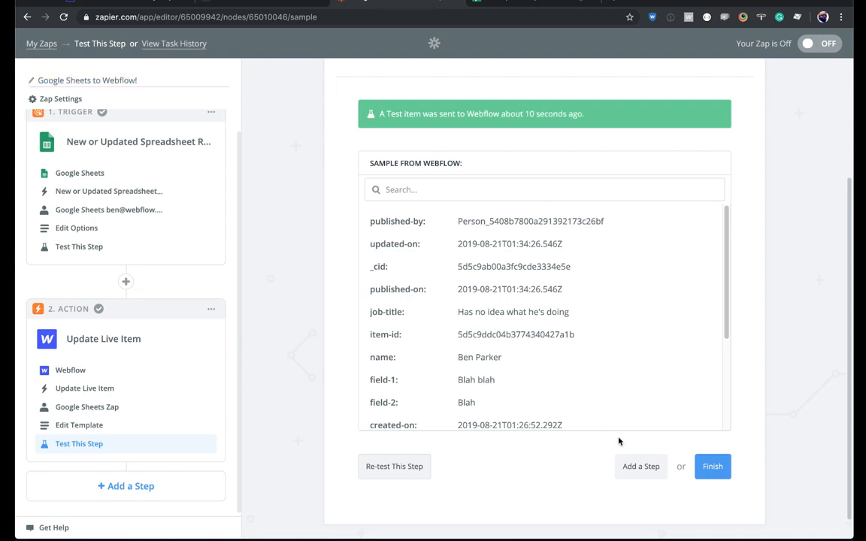
Step: Finish the Zap setup and try to turn the Zap on, dismissing the upgrade offer
scroll(477, 237, down, 1)
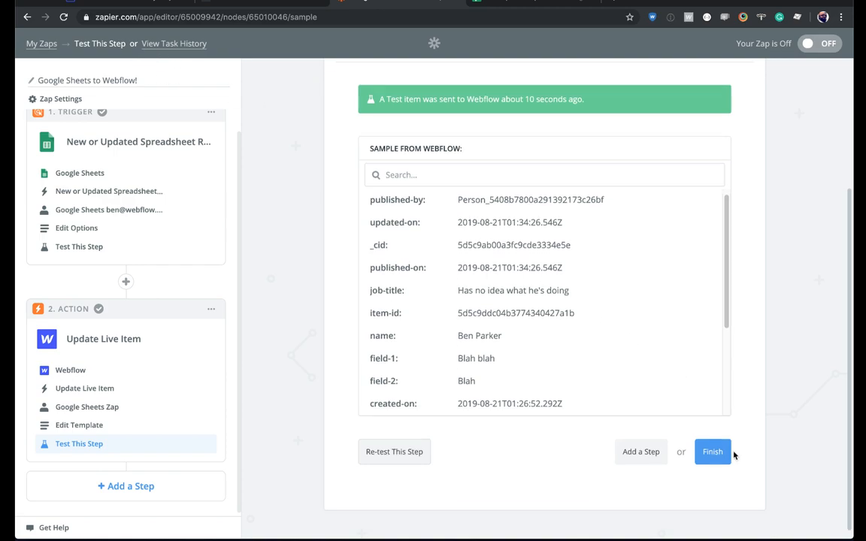
click(713, 466)
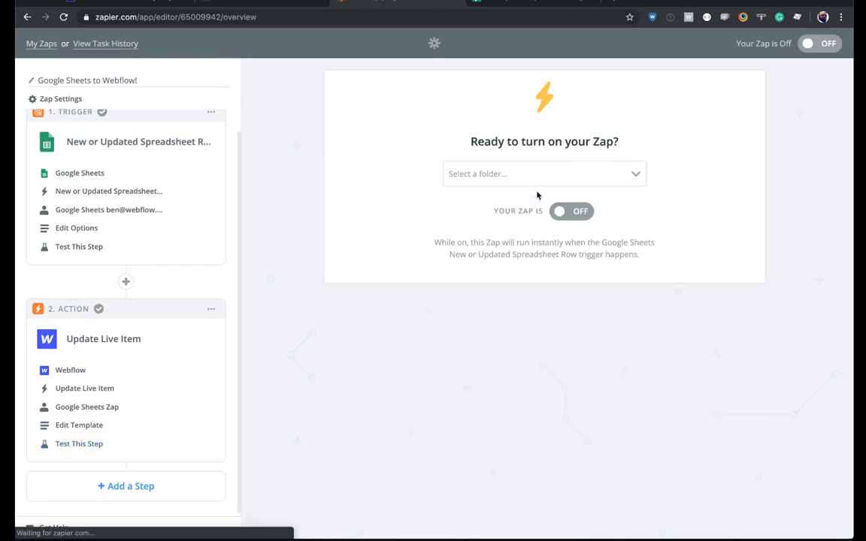
click(560, 212)
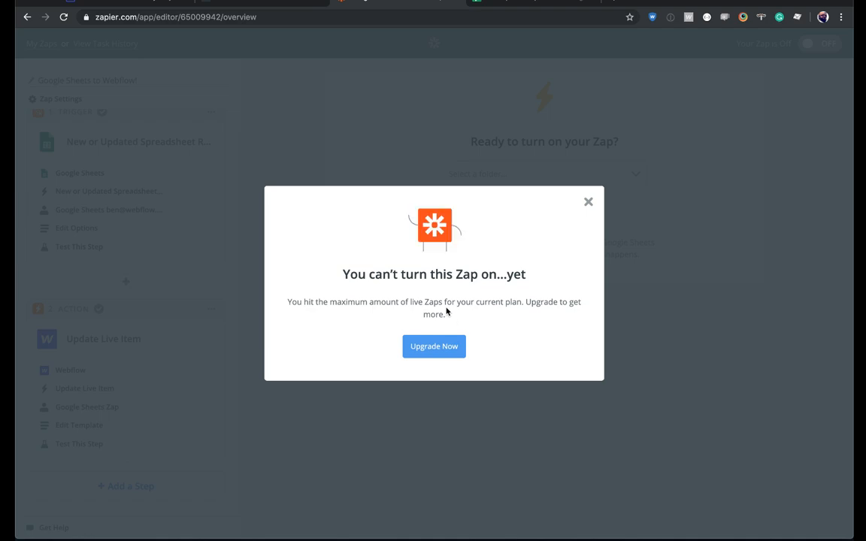
click(588, 204)
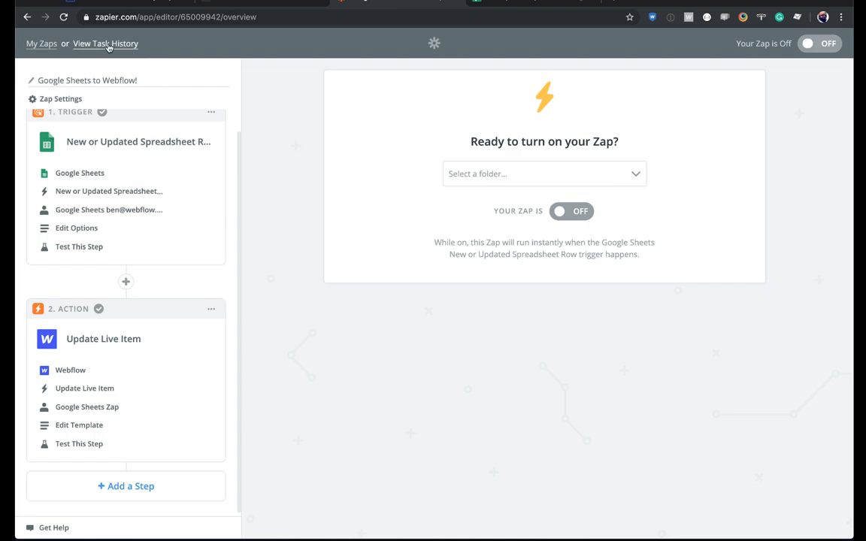
Step: Return to the list of Zaps and turn off the live Test Airtable and Webflow Upvotes Zaps
click(41, 44)
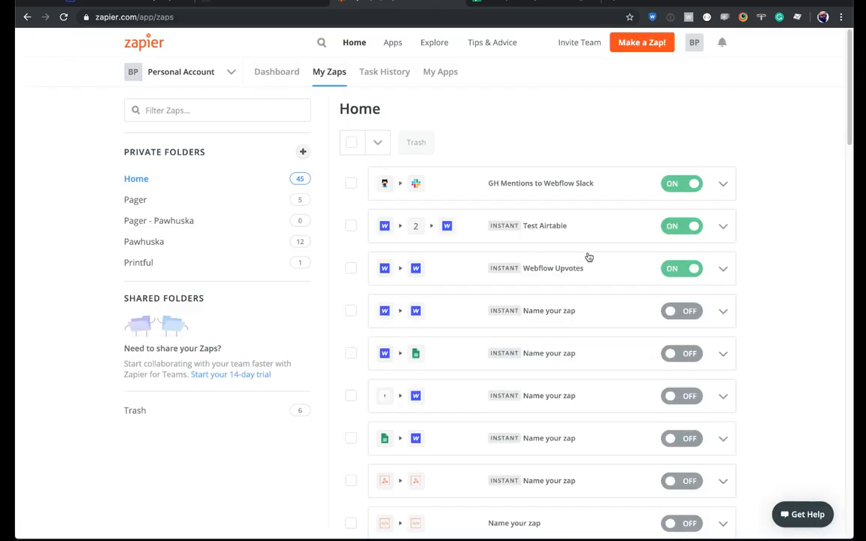
scroll(587, 257, down, 1)
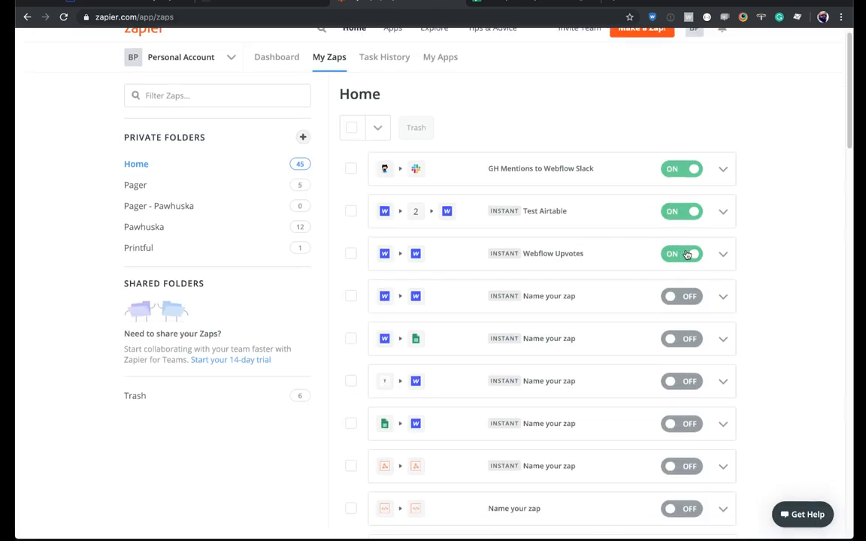
click(684, 213)
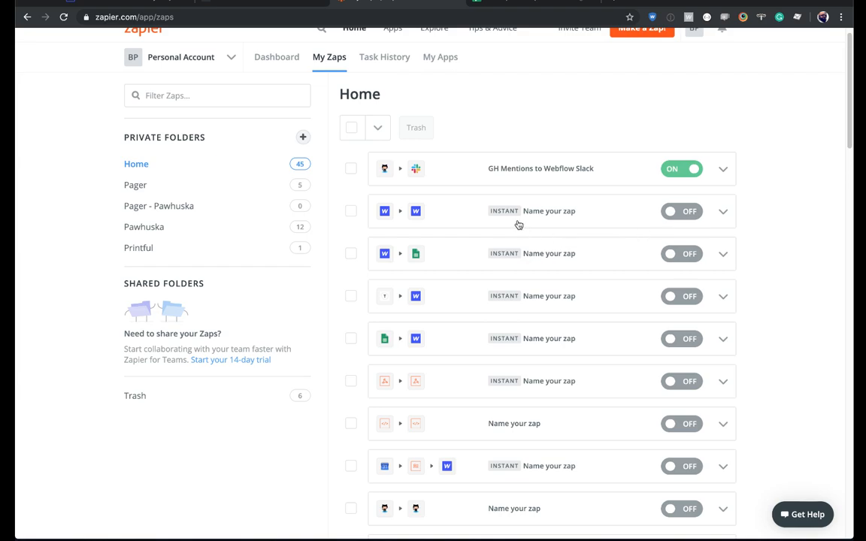
Step: Look through the whole Home list of Zaps, including the drafts, for the Google Sheets to Webflow! Zap
scroll(443, 140, down, 10)
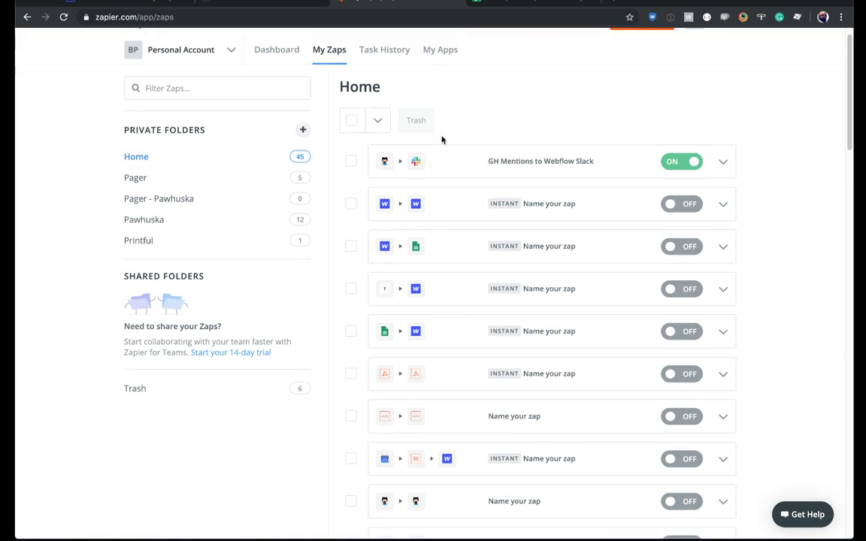
scroll(442, 142, down, 5)
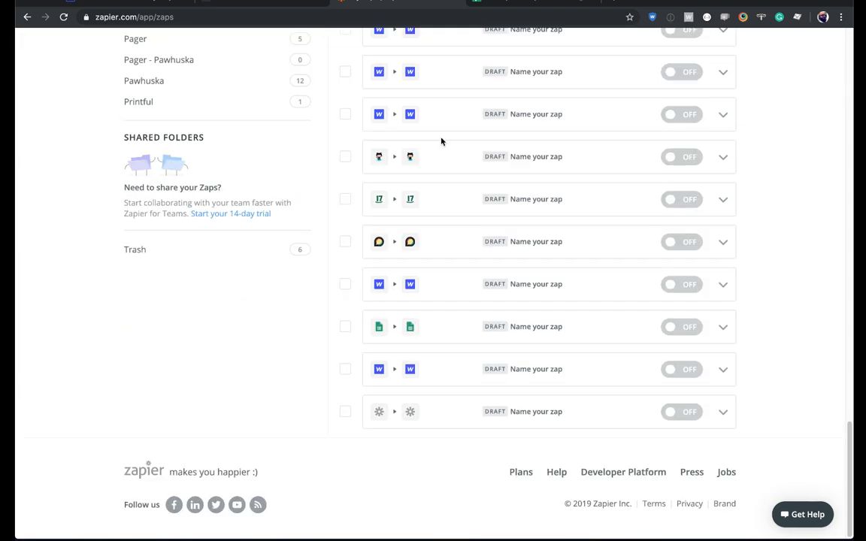
scroll(440, 140, up, 4)
scroll(449, 164, up, 1)
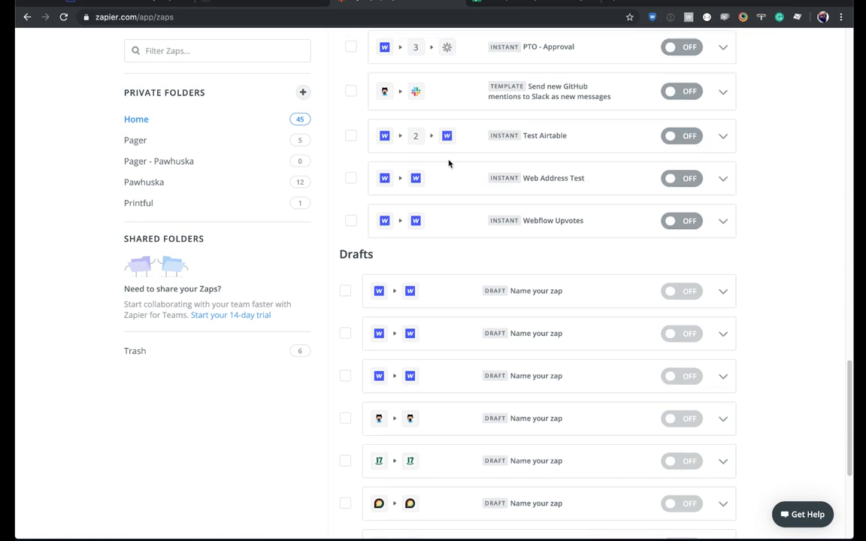
scroll(449, 164, up, 3)
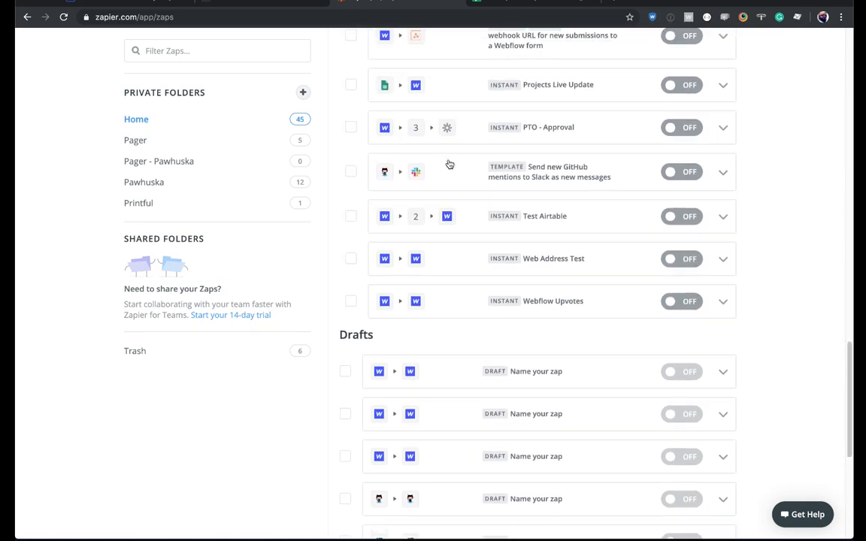
scroll(449, 164, up, 4)
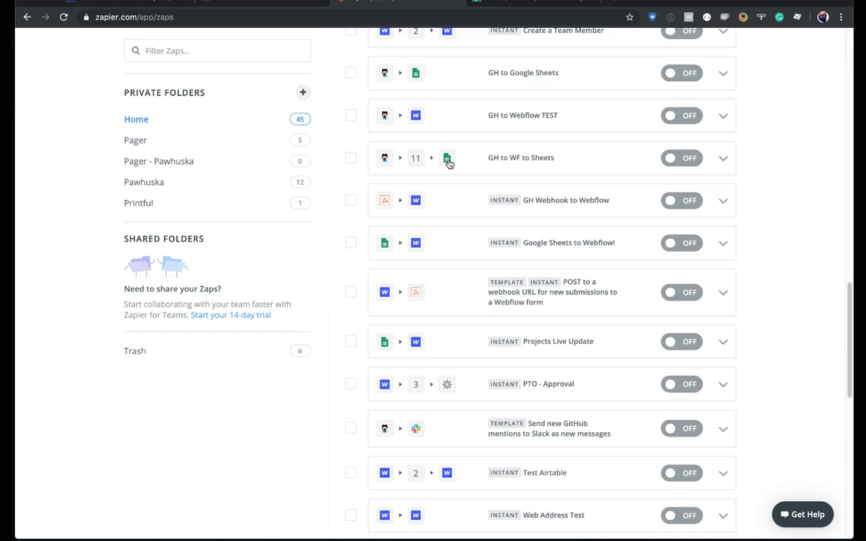
scroll(449, 163, up, 4)
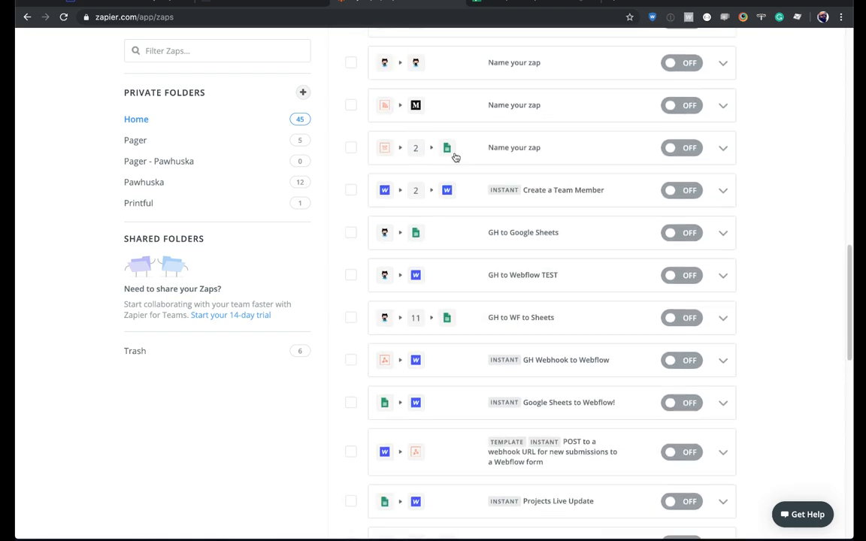
scroll(454, 155, up, 5)
scroll(456, 158, up, 5)
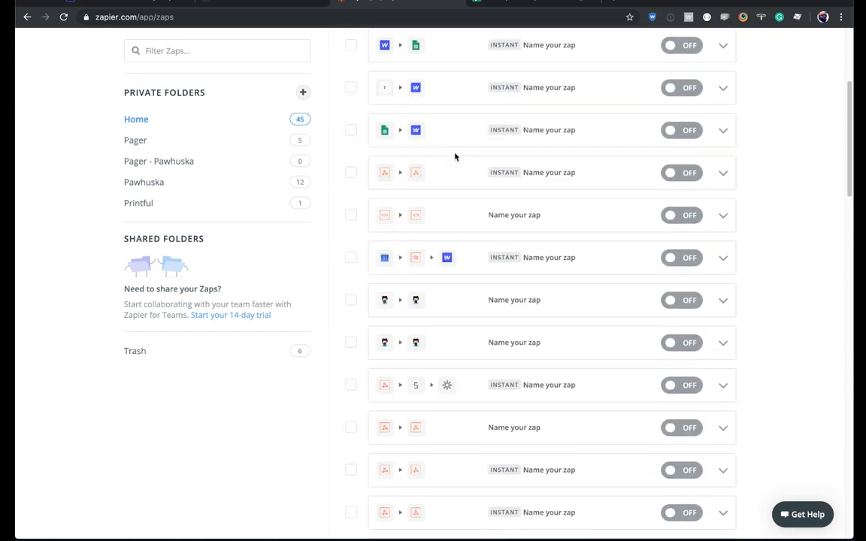
scroll(455, 156, up, 5)
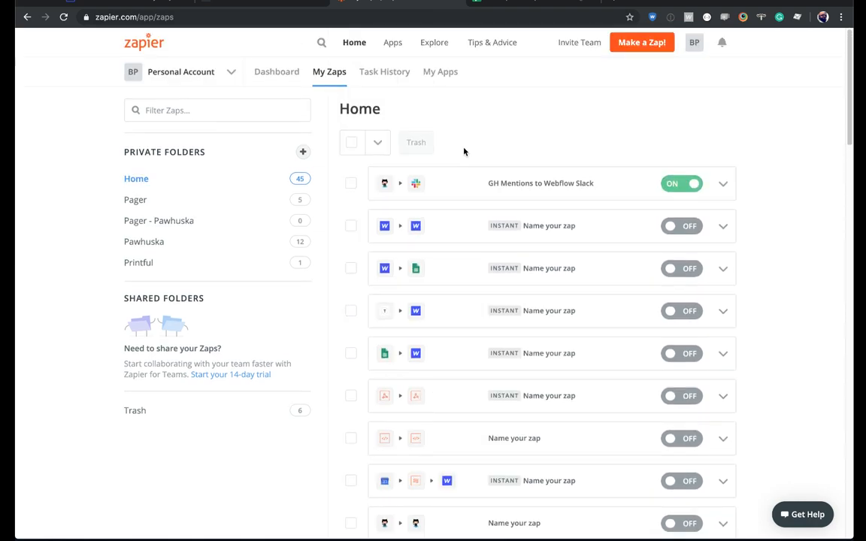
Step: Search the Zap list page for "shee" to locate the Google Sheets to Webflow! Zap
key(ctrl+f)
text(shete)
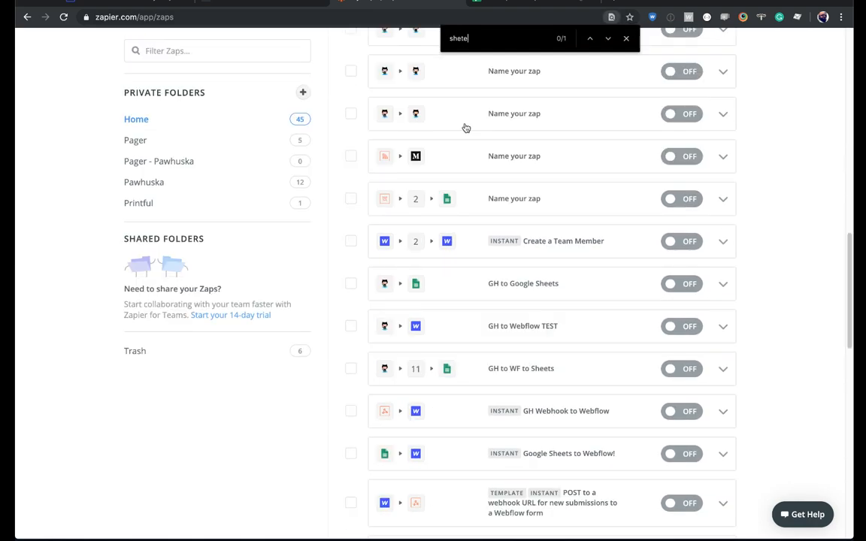
key(BackSpace)
key(BackSpace)
text(e)
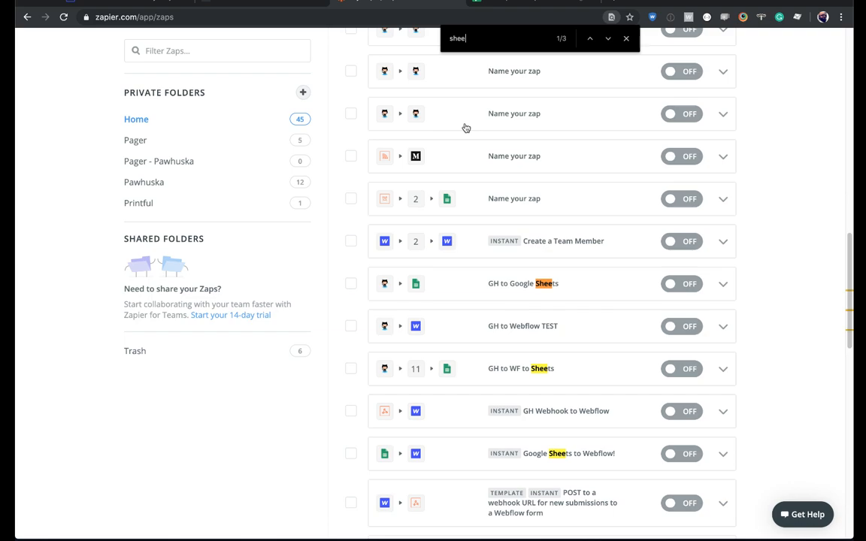
Step: Find the "Google Sheets to Webflow!" zap among the remaining "shee" matches and turn it on
click(608, 40)
click(607, 40)
scroll(556, 456, down, 1)
click(676, 434)
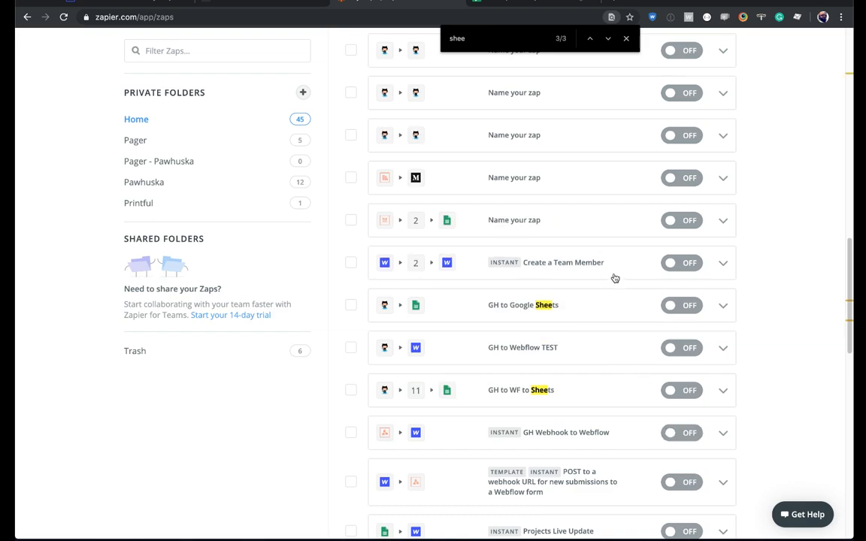
click(626, 38)
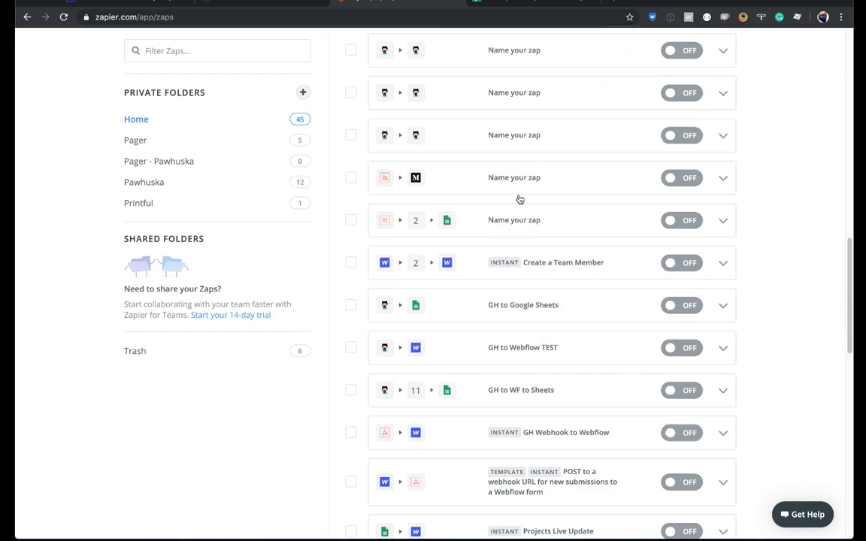
scroll(474, 232, up, 10)
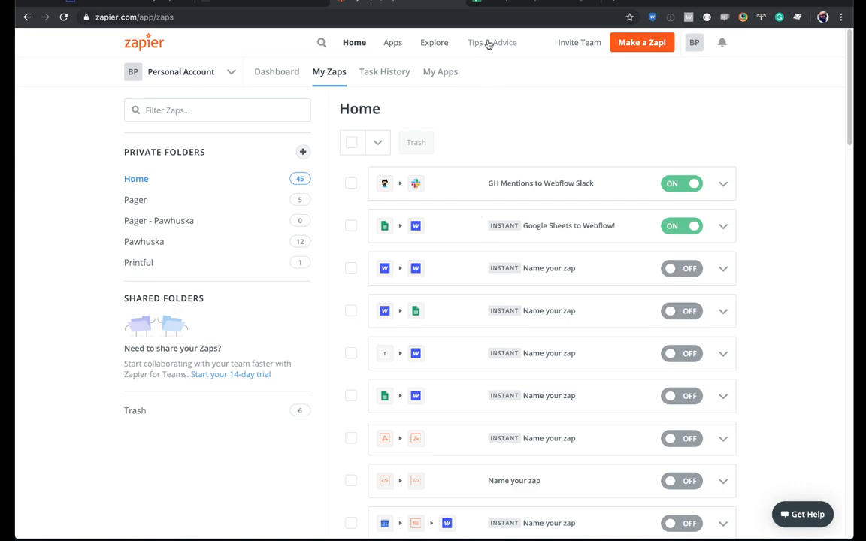
Step: Switch to the Live Update Zap Sheet in Google Sheets and change the Job Title in C2 to "Customer Support @ Webflow"
click(470, 3)
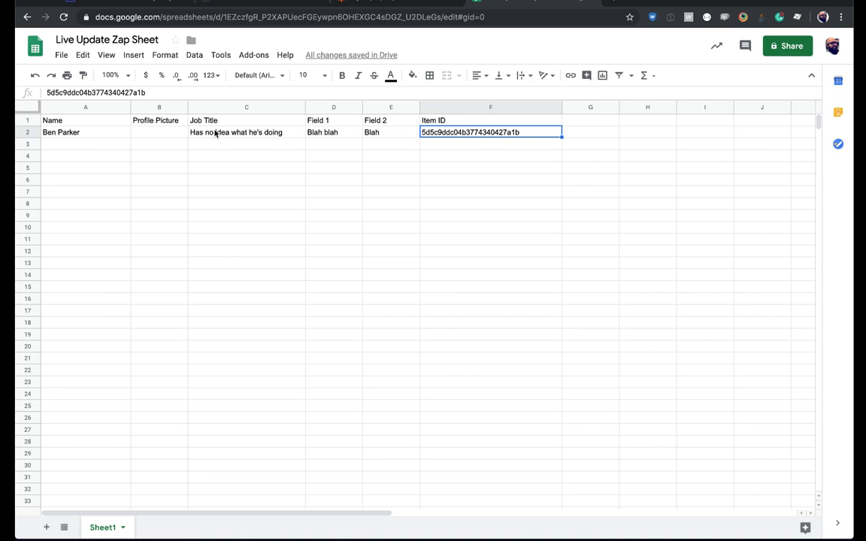
triple_click(216, 134)
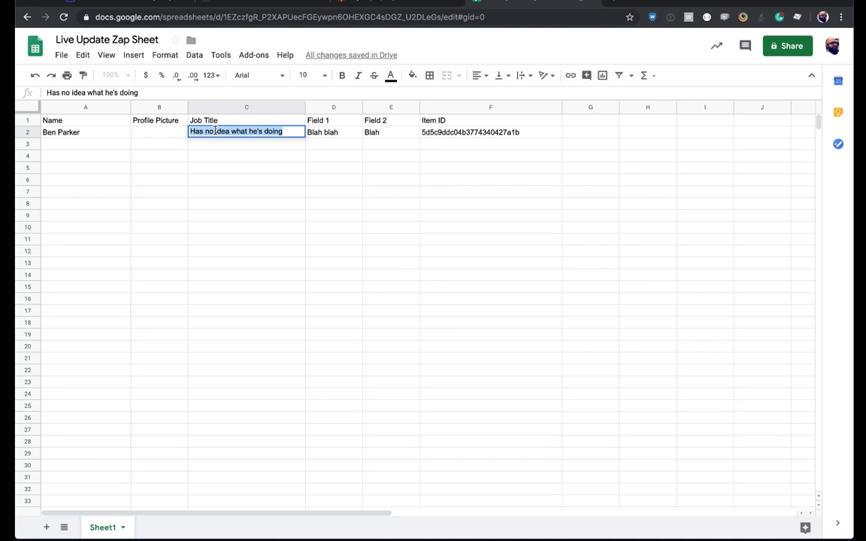
text(Customer Su)
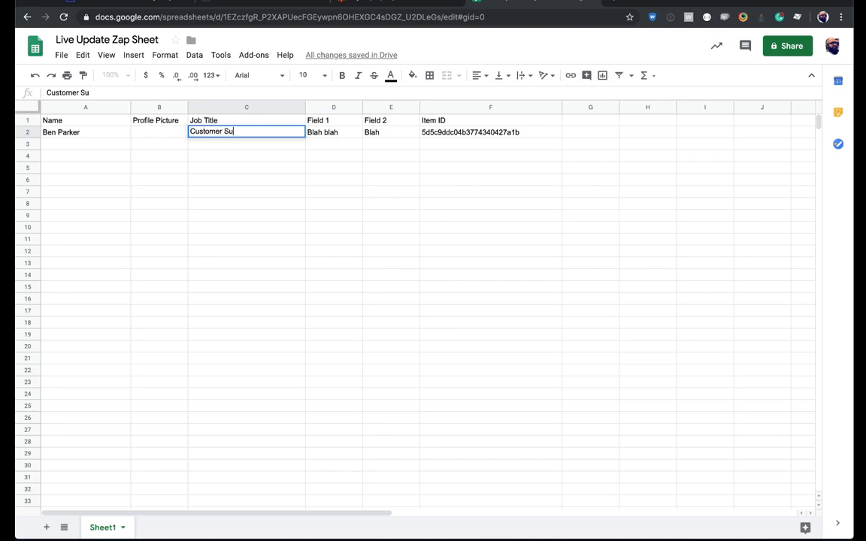
text(pport @ Webflow)
key(Return)
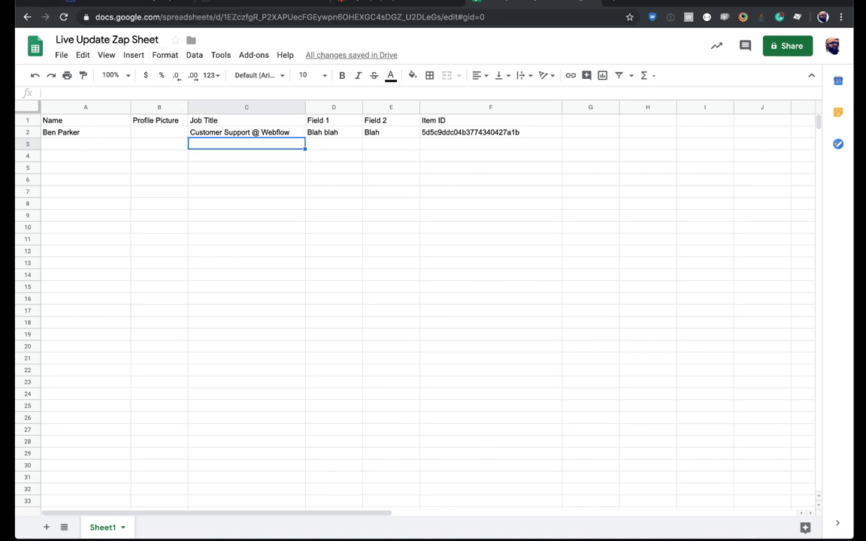
Step: Switch to Zapier, open the Task History and reload it to check for a new run
click(403, 7)
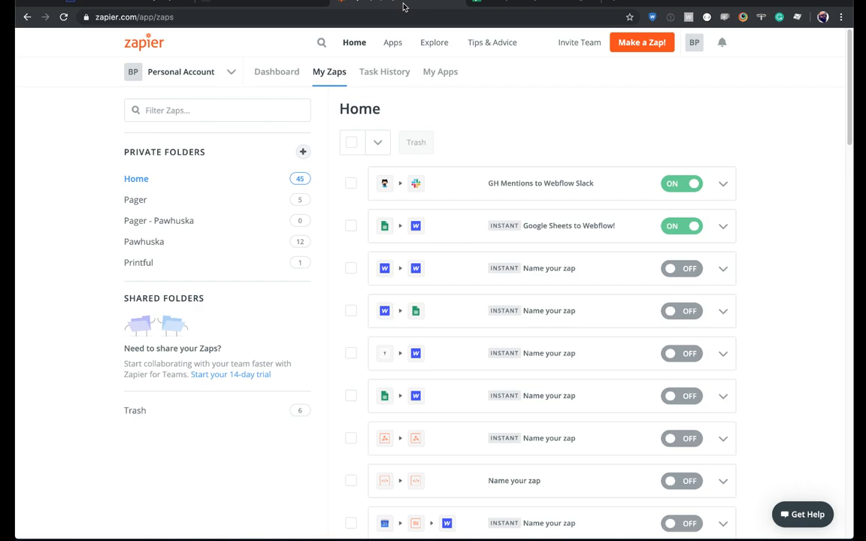
click(377, 73)
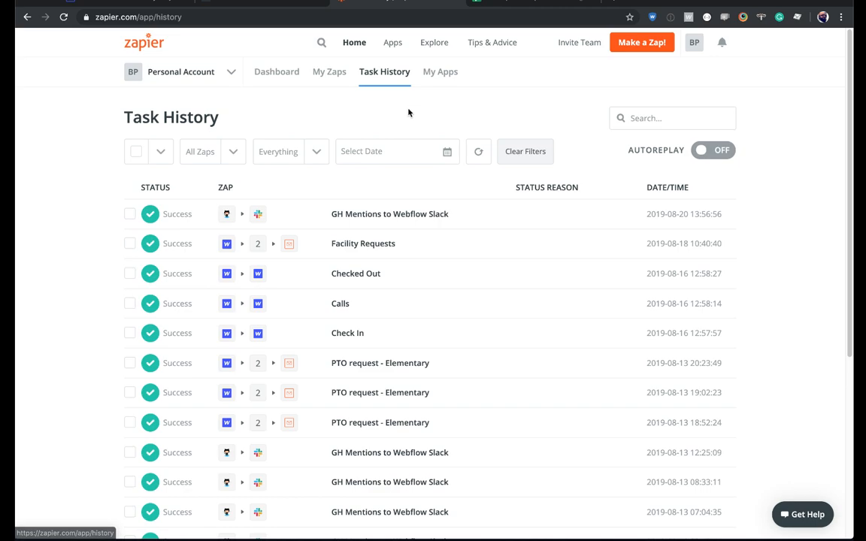
click(63, 17)
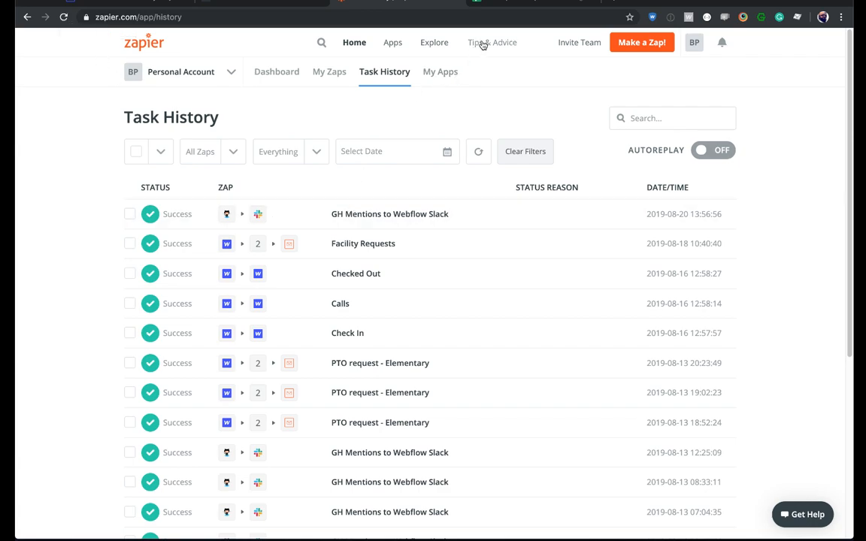
Step: Switch to the Live Update Zap Sheet in Google Sheets, enter "Yes" in G2 and select the header cell above it
click(482, 3)
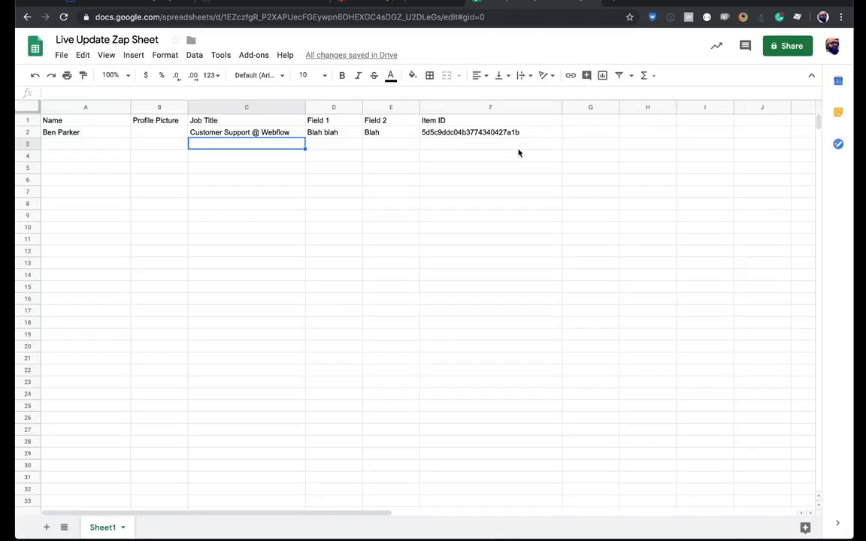
click(592, 134)
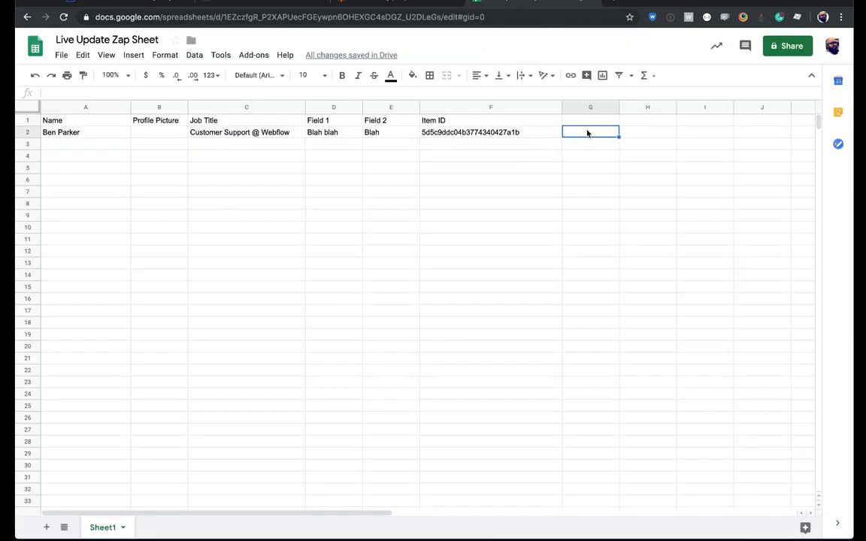
text(Yes)
key(Return)
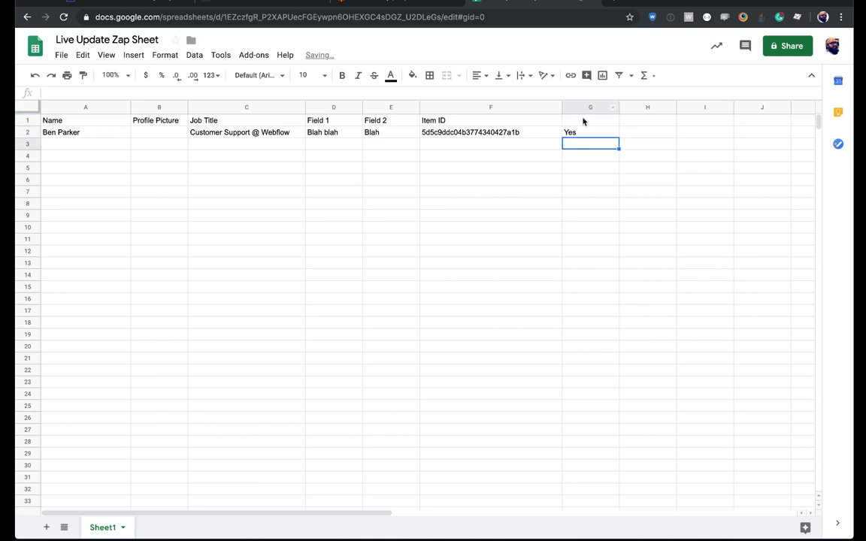
click(581, 122)
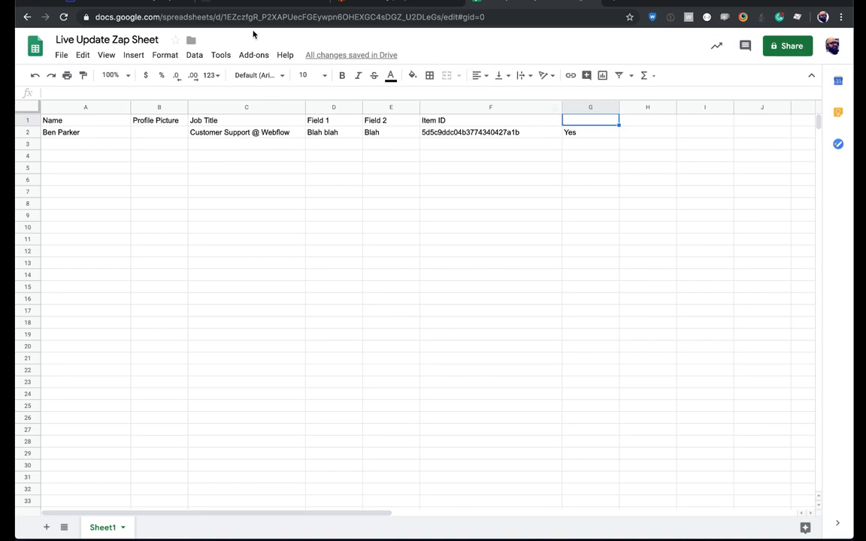
Step: Switch to Zapier and reload the Task History to check whether the latest sheet edit triggered the zap
click(364, 3)
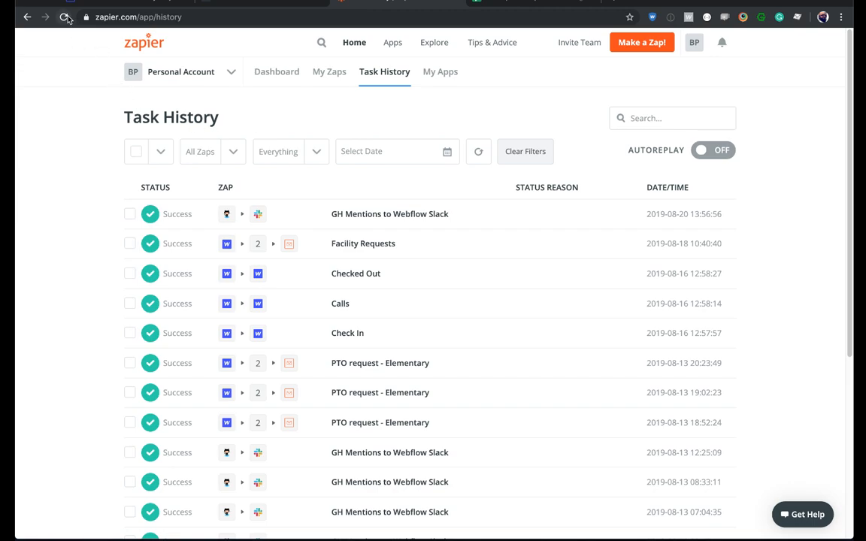
click(64, 17)
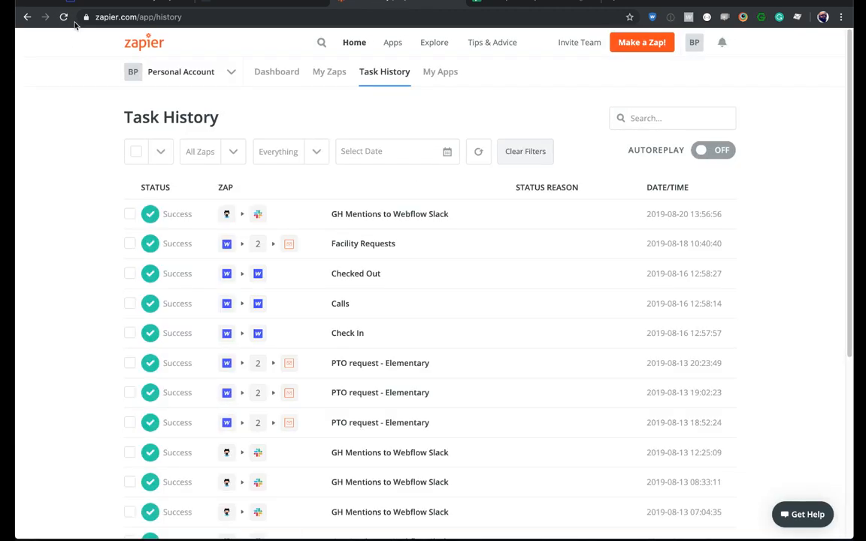
click(510, 2)
Step: Switch to the Webflow Designer, reload the project and open the Team Members collection to check its items
click(105, 3)
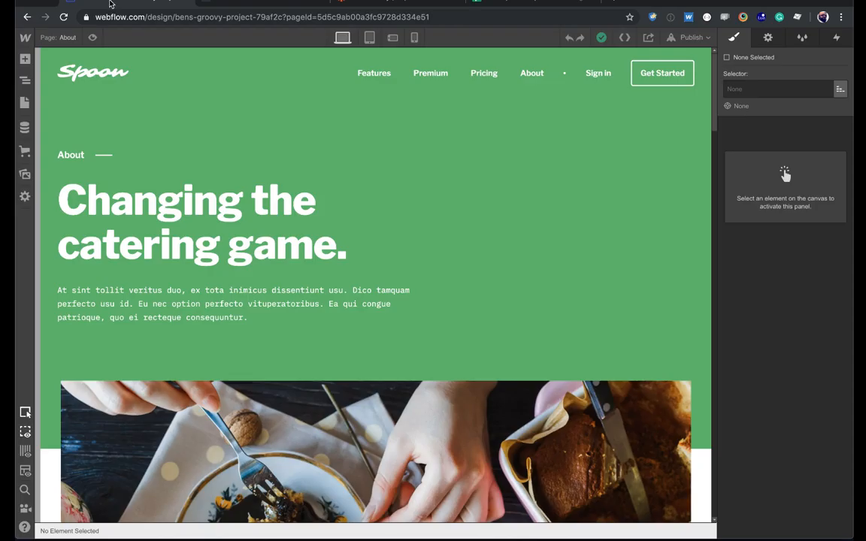
click(63, 16)
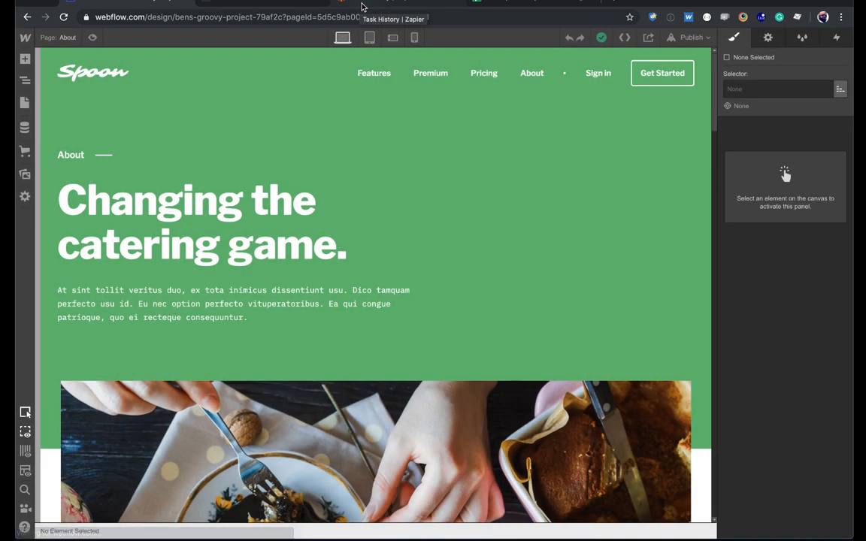
click(24, 128)
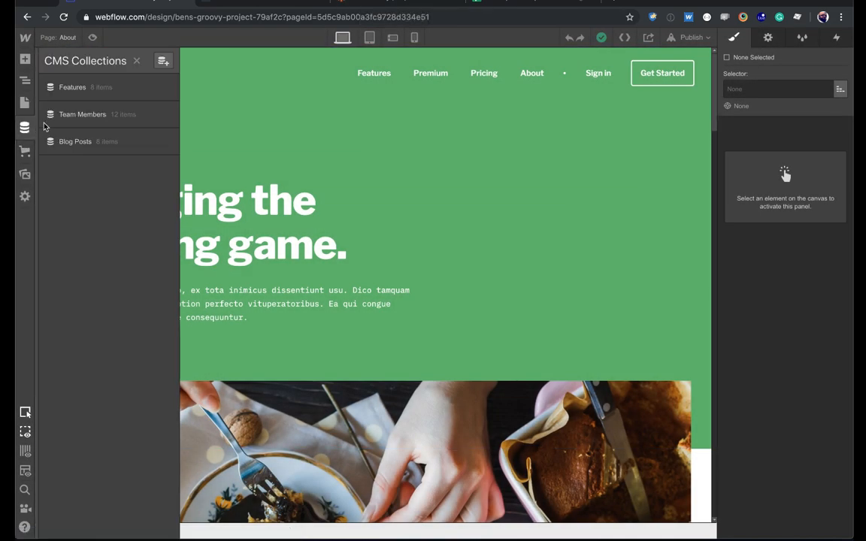
click(99, 114)
click(230, 110)
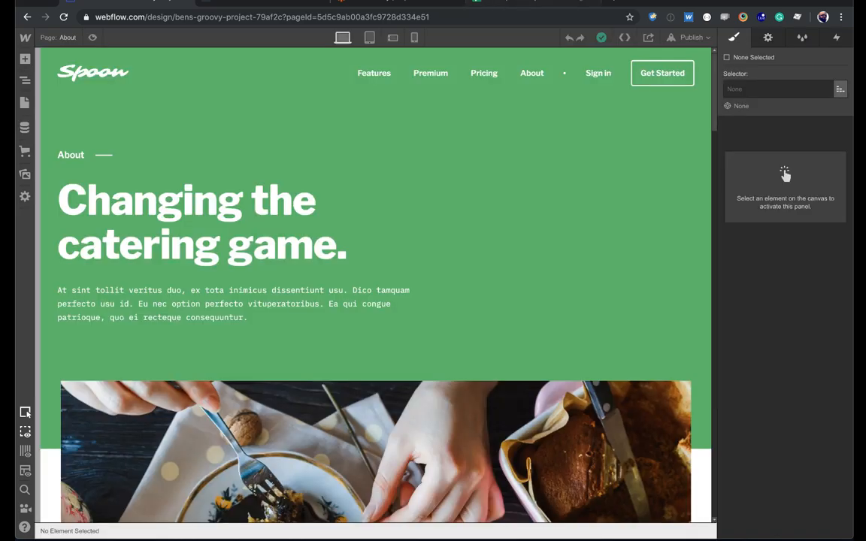
Step: Return to Zapier and reload the Task History again
click(376, 3)
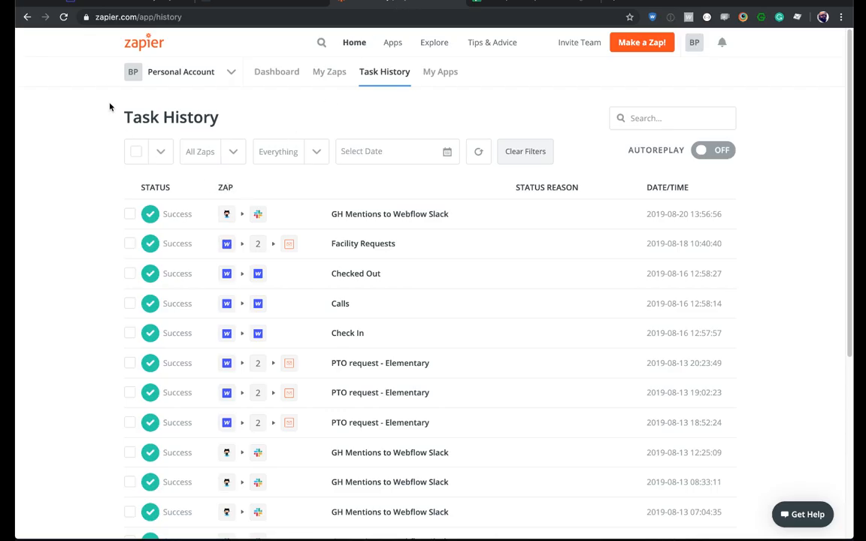
click(64, 17)
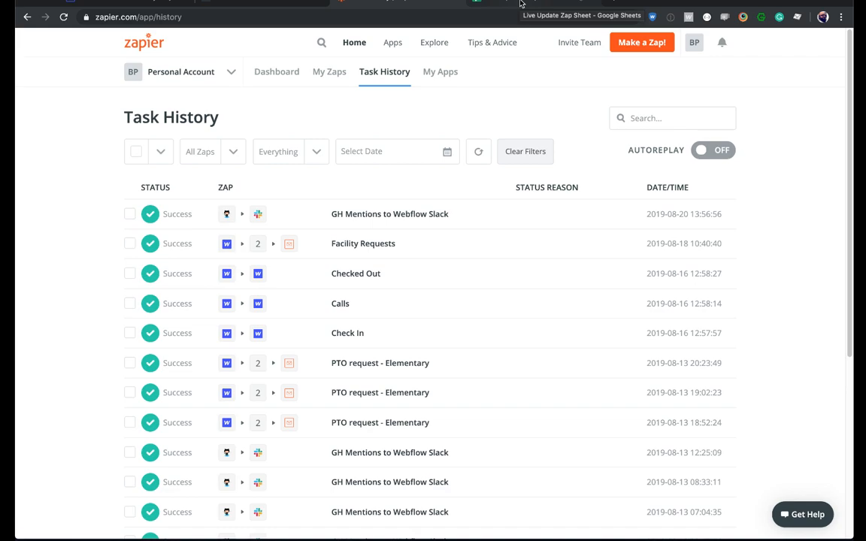
Step: Switch to Google Sheets, close the Live Update Zap Sheet and reopen it
click(520, 3)
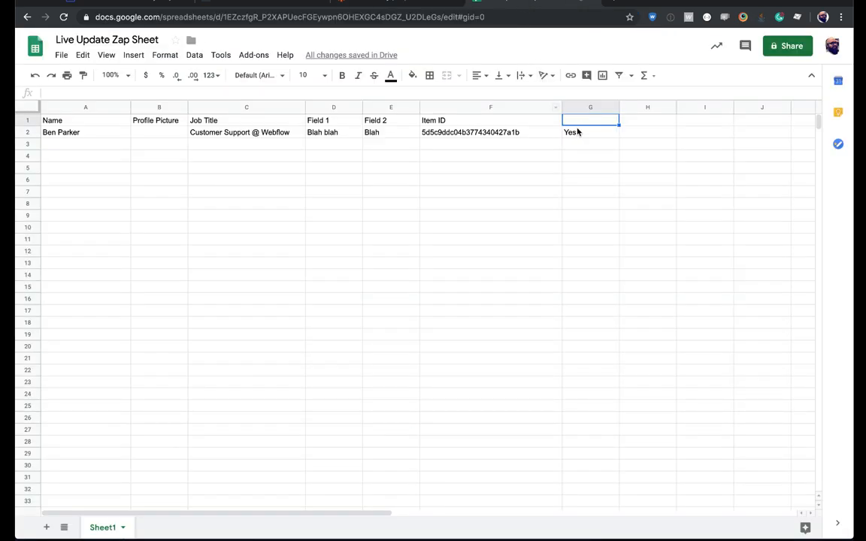
click(589, 193)
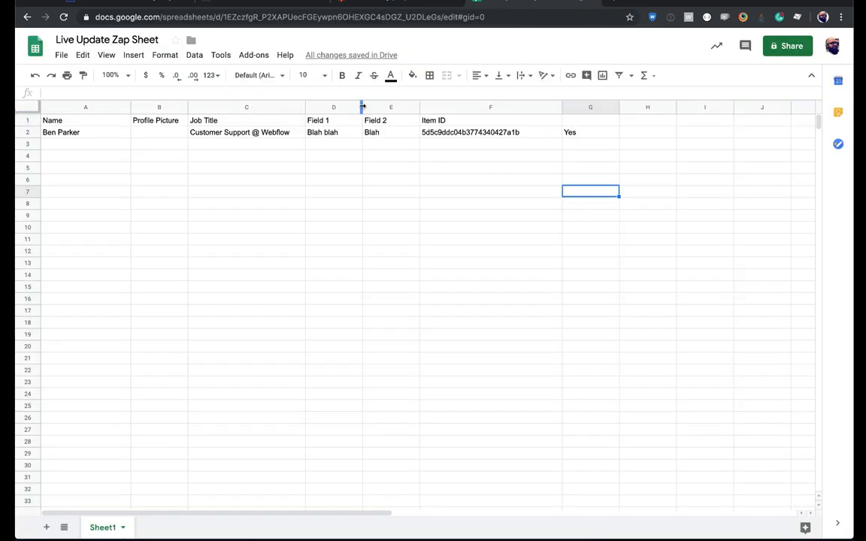
click(594, 3)
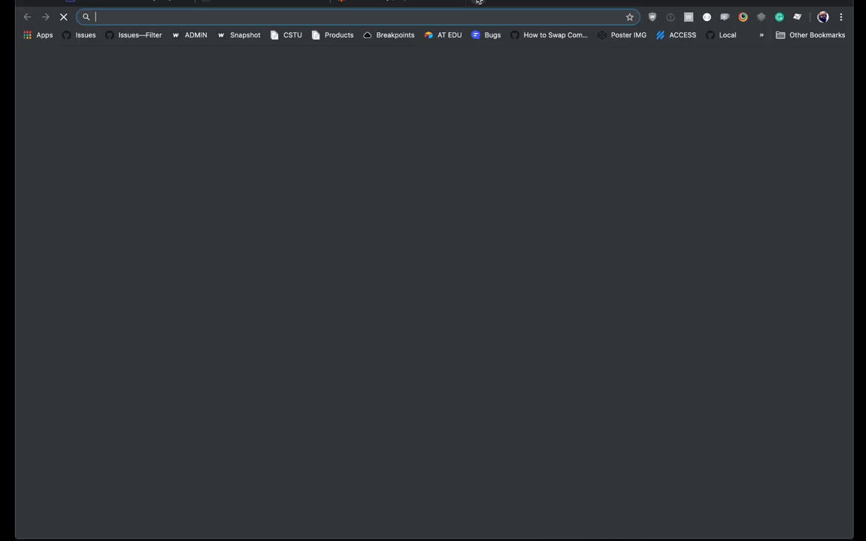
click(479, 2)
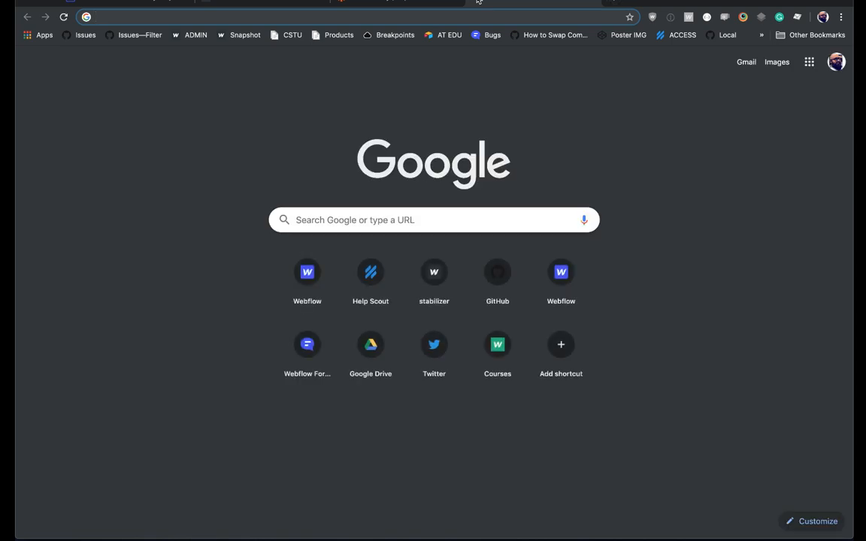
click(174, 1)
click(214, 40)
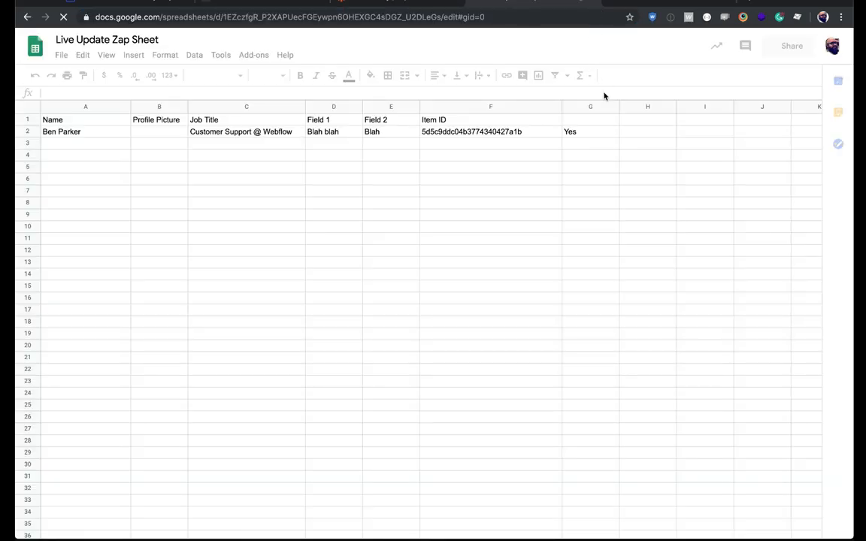
Step: Enter "Made a change" in cell H2 of the sheet
click(640, 136)
text(Made a)
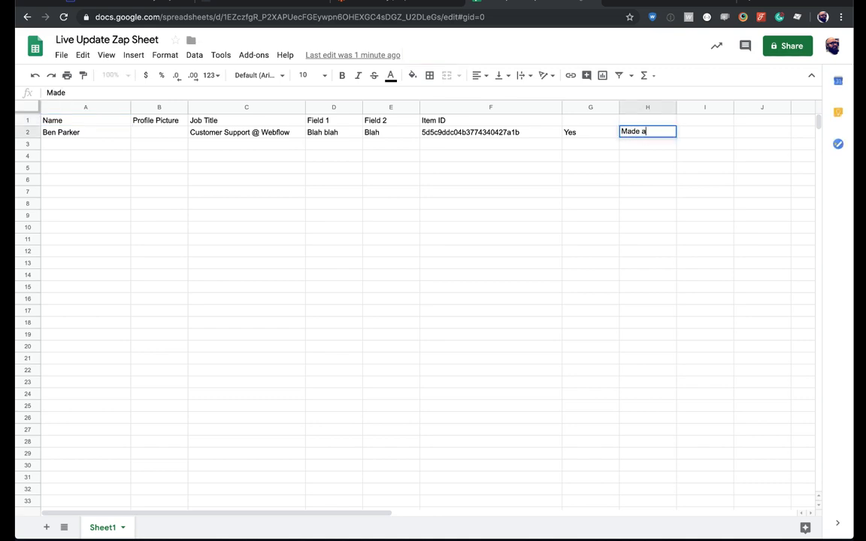
text( change)
key(Return)
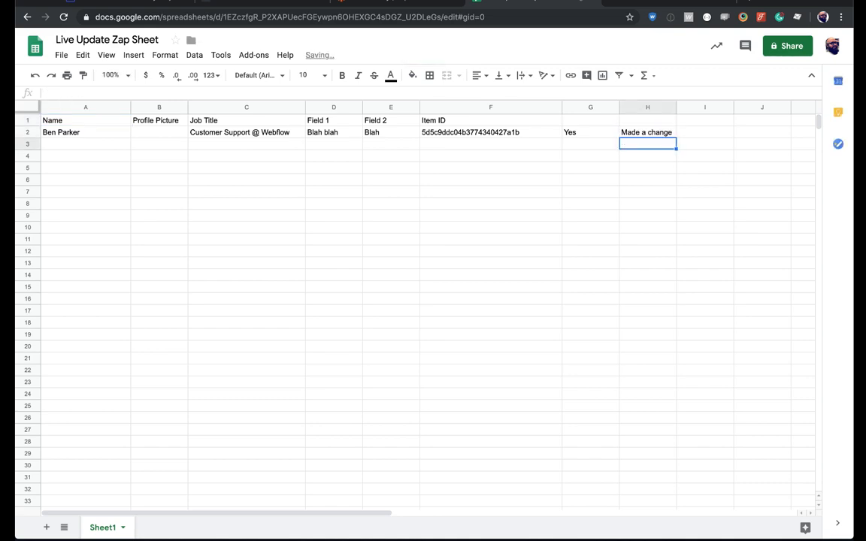
Step: Switch to Zapier and reload the Task History to look for a run triggered by the H2 edit
click(331, 3)
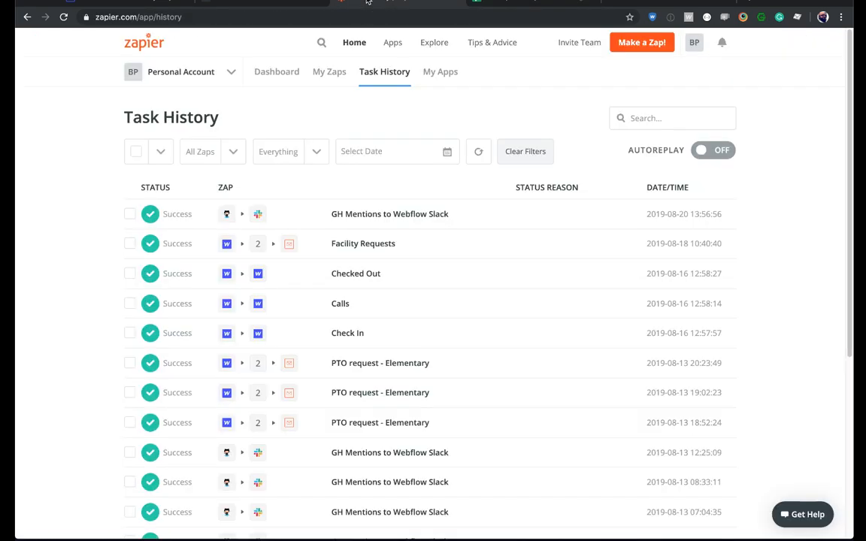
click(64, 20)
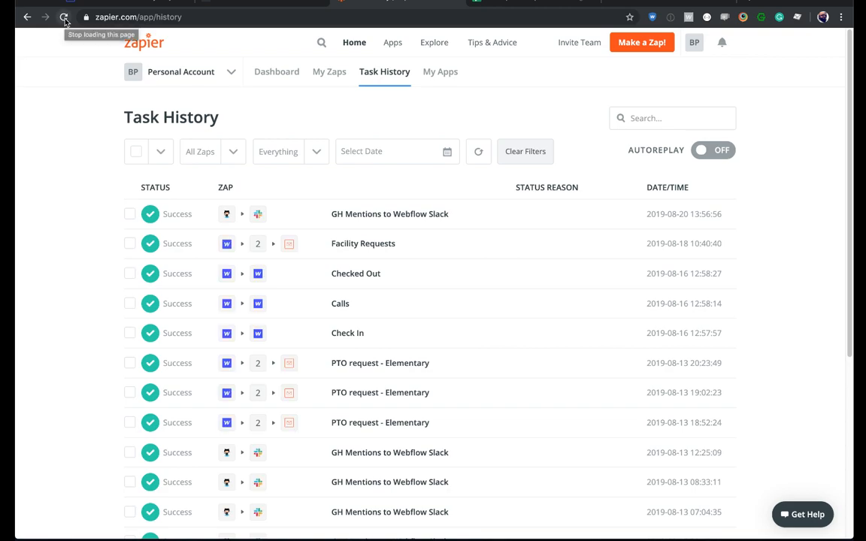
click(64, 18)
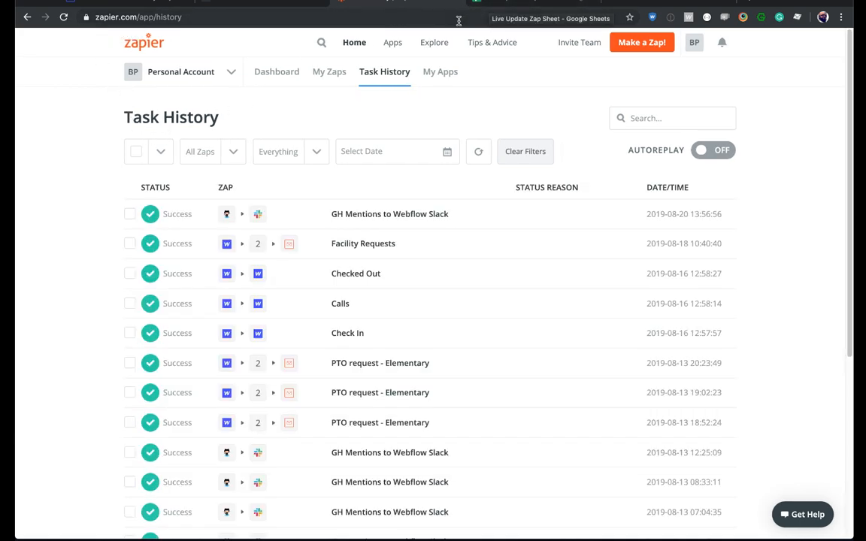
Step: Return to the Live Update Zap Sheet in Google Sheets, review the row 2 entries and select cell A3
click(528, 6)
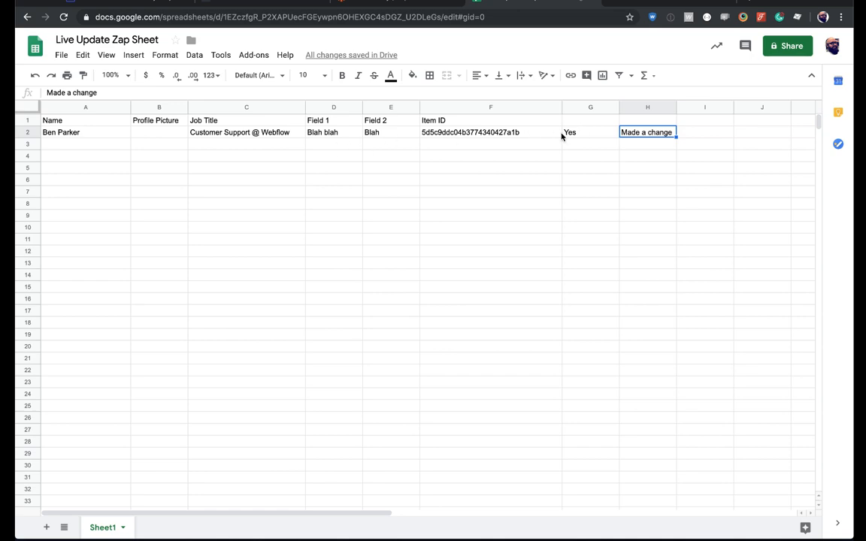
click(376, 136)
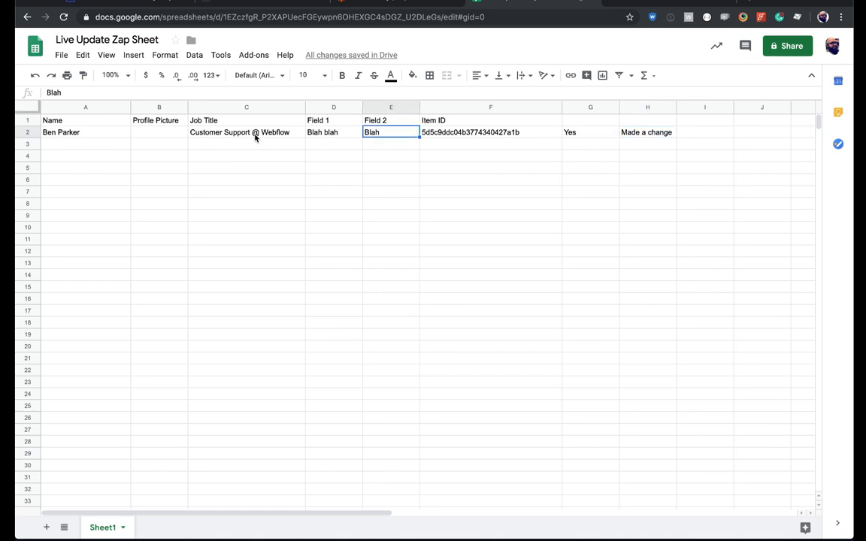
click(121, 146)
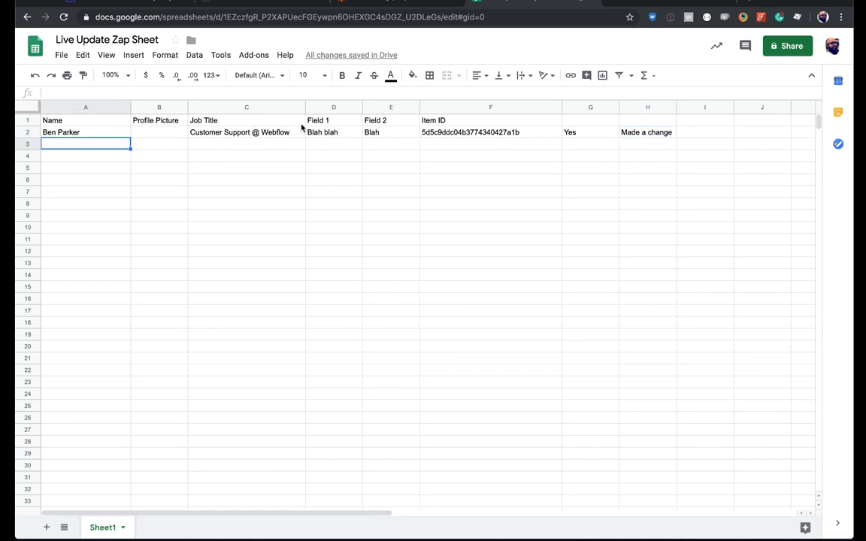
Step: Check the Item ID in cell F2, open the Google Sheets to Webflow! zap in Zapier, and compare it with the sheet
click(494, 132)
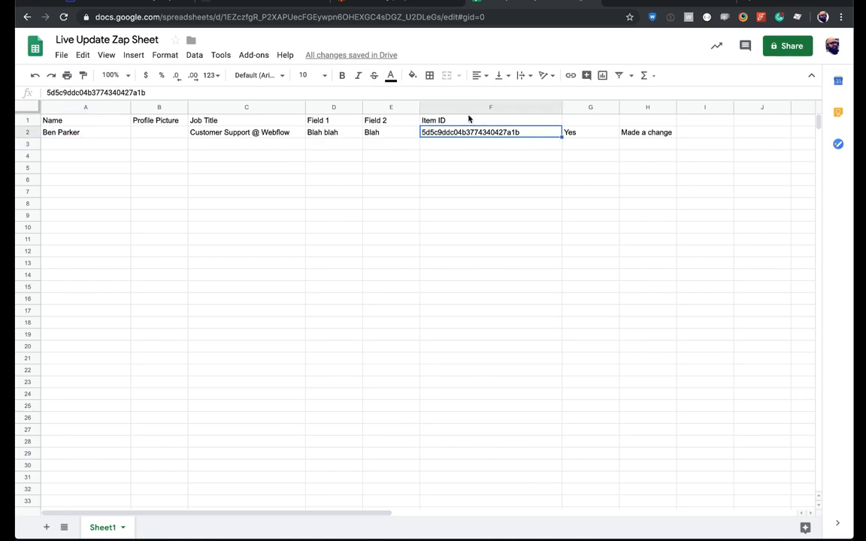
click(418, 8)
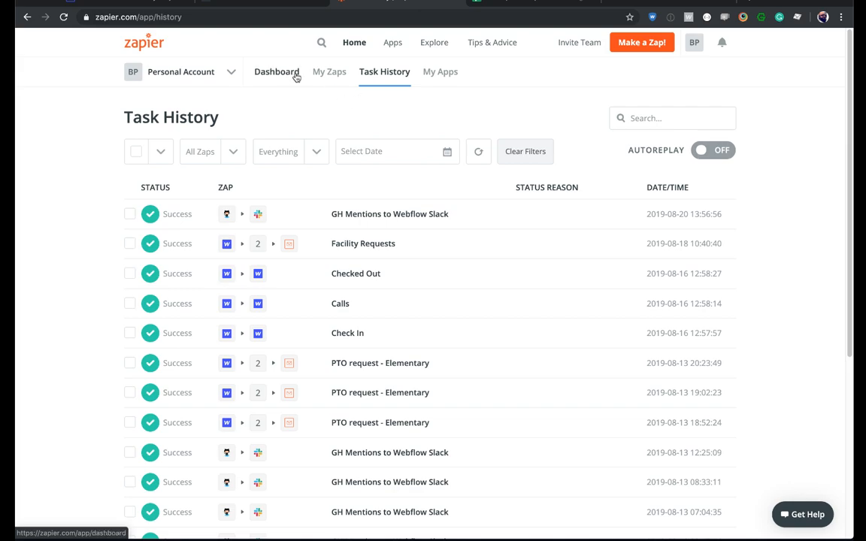
click(322, 72)
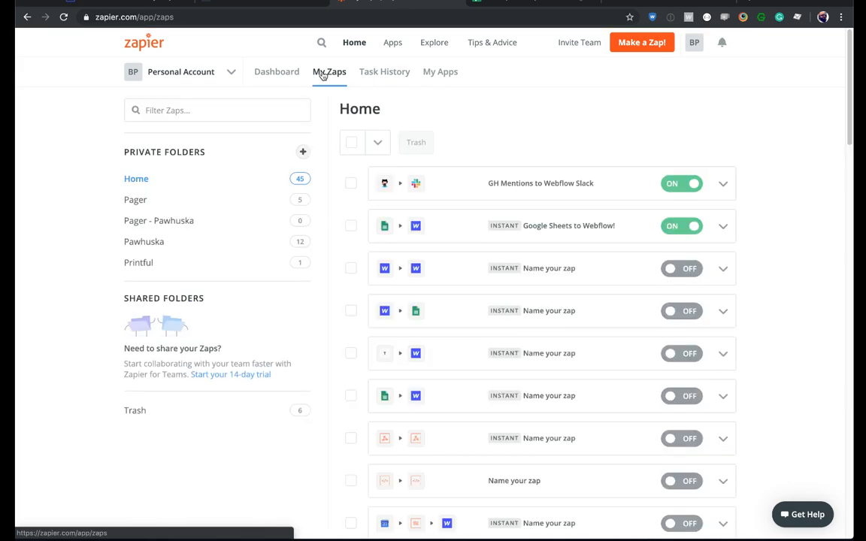
click(543, 218)
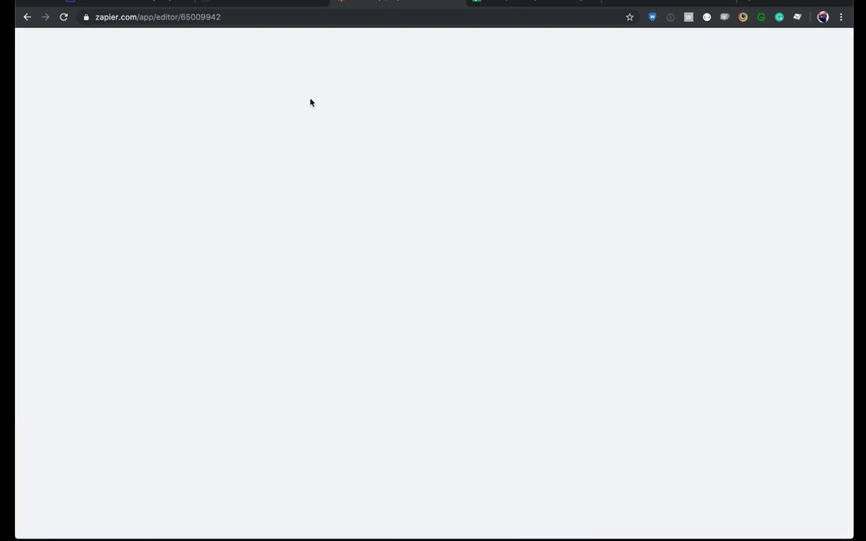
click(519, 4)
click(391, 3)
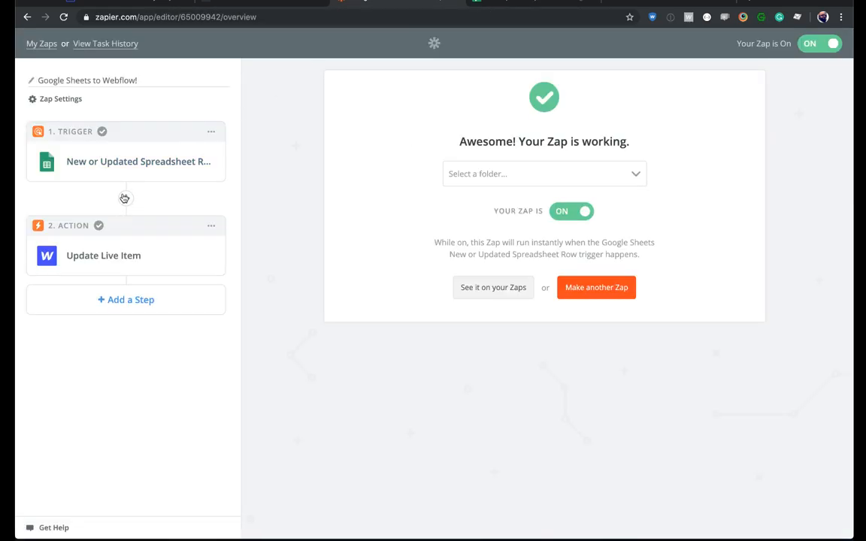
click(534, 4)
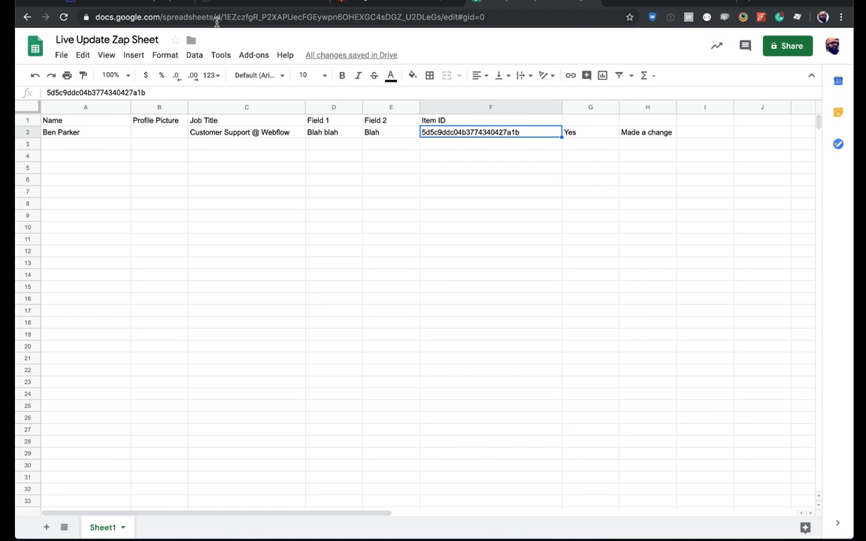
Step: Switch to Zapier, turn off the Webflow to Printful! Vars Working zap in the Printful folder, and return to the main zap list
click(354, 8)
click(42, 43)
scroll(538, 229, down, 20)
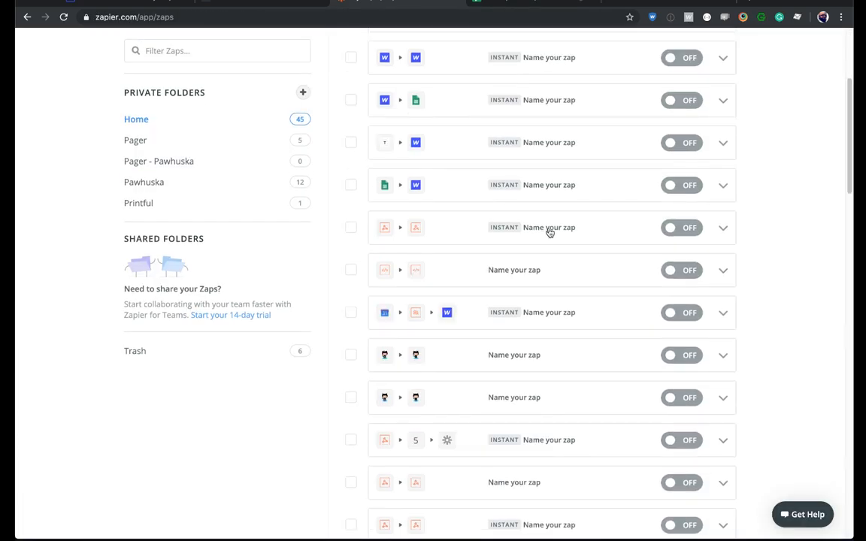
scroll(547, 229, up, 15)
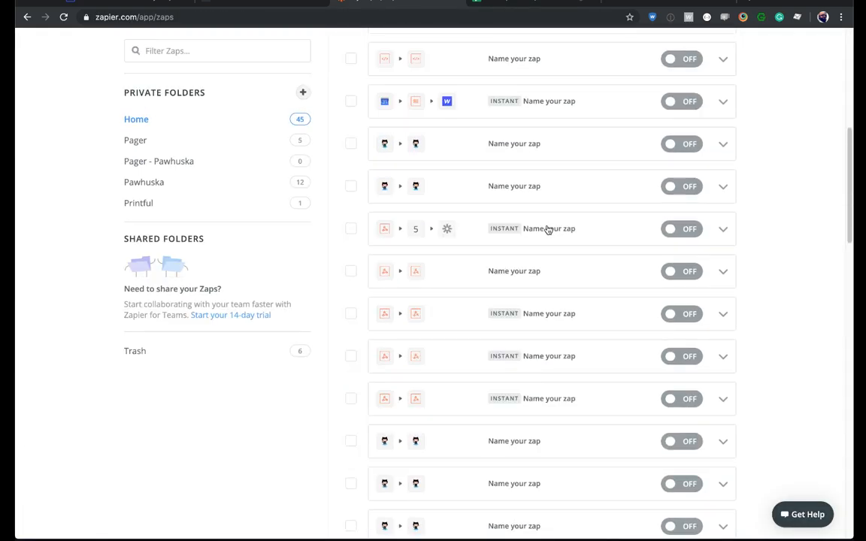
click(245, 202)
scroll(456, 214, up, 3)
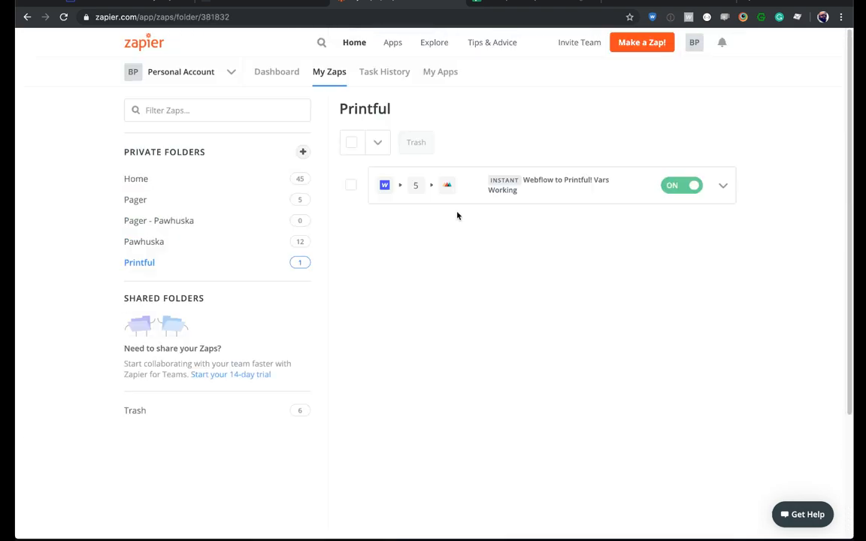
click(697, 186)
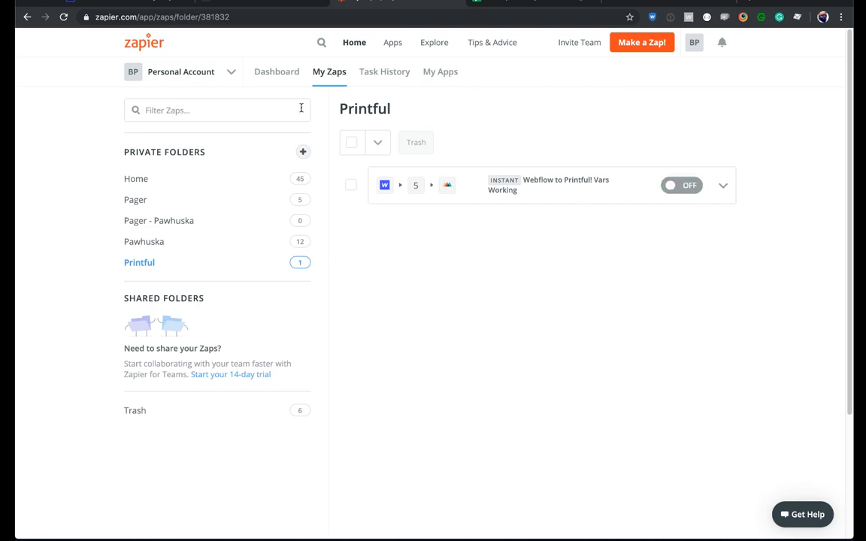
click(335, 71)
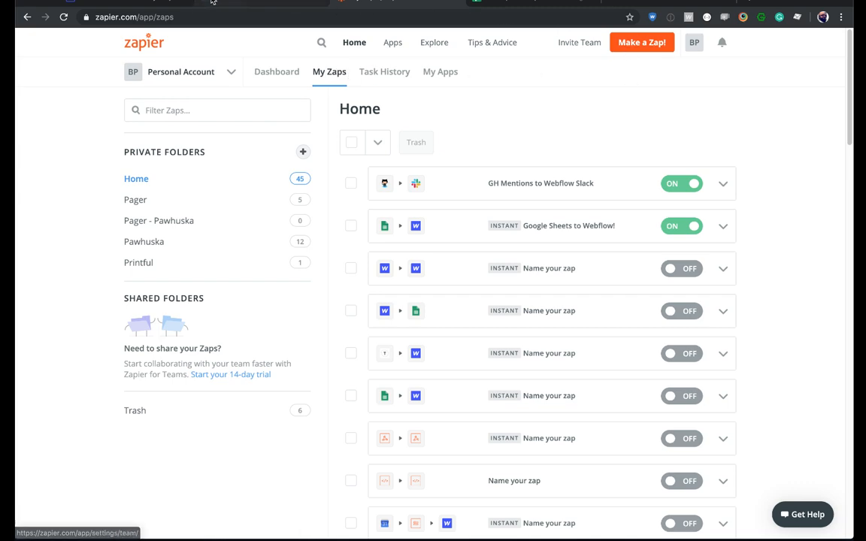
Step: Switch to the Webflow Designer and delete the H2 Container with the intro text from the About page's Our Goals section
click(167, 2)
scroll(324, 237, down, 15)
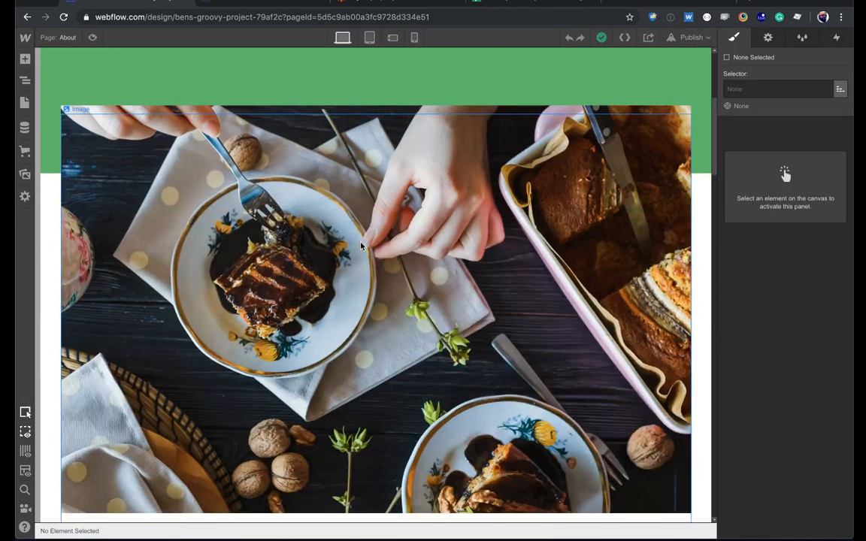
scroll(360, 245, up, 2)
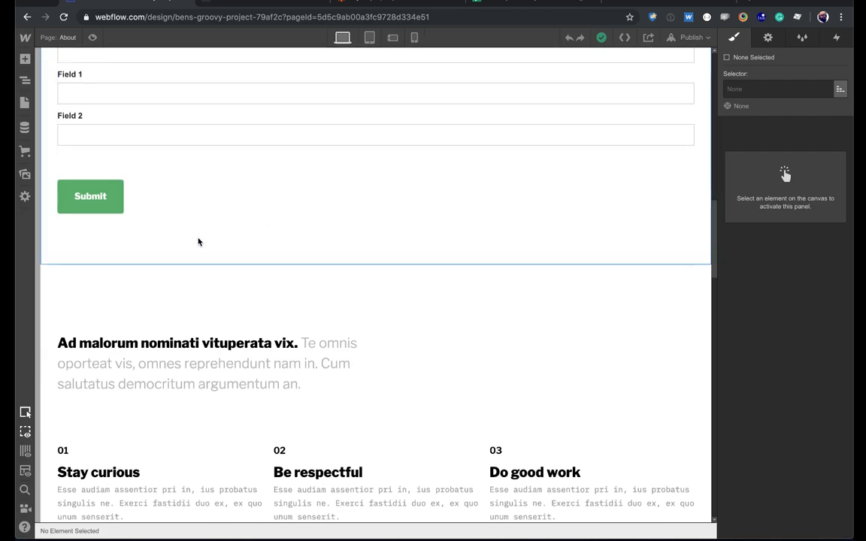
click(202, 229)
scroll(182, 203, up, 6)
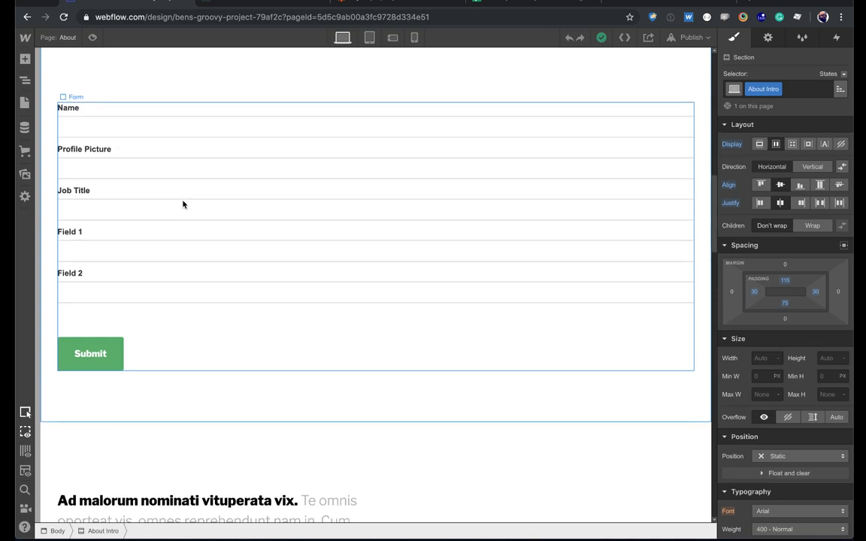
scroll(142, 190, down, 7)
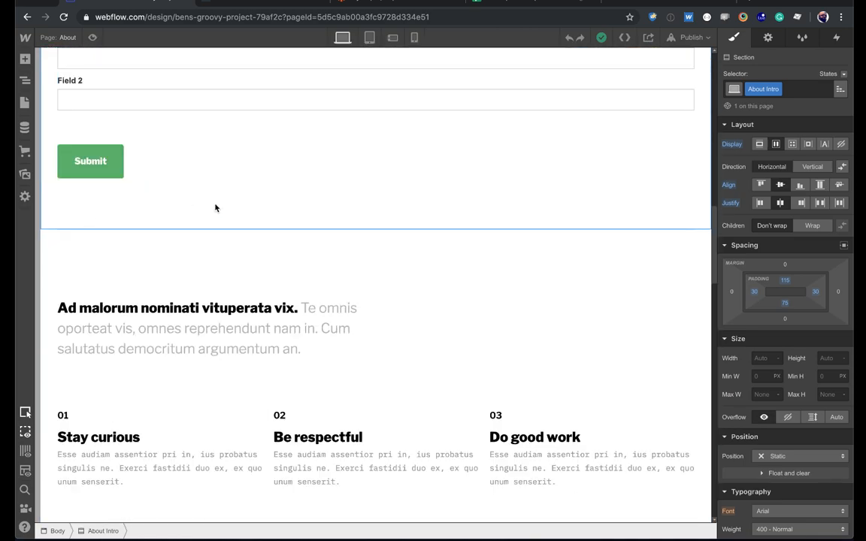
click(163, 253)
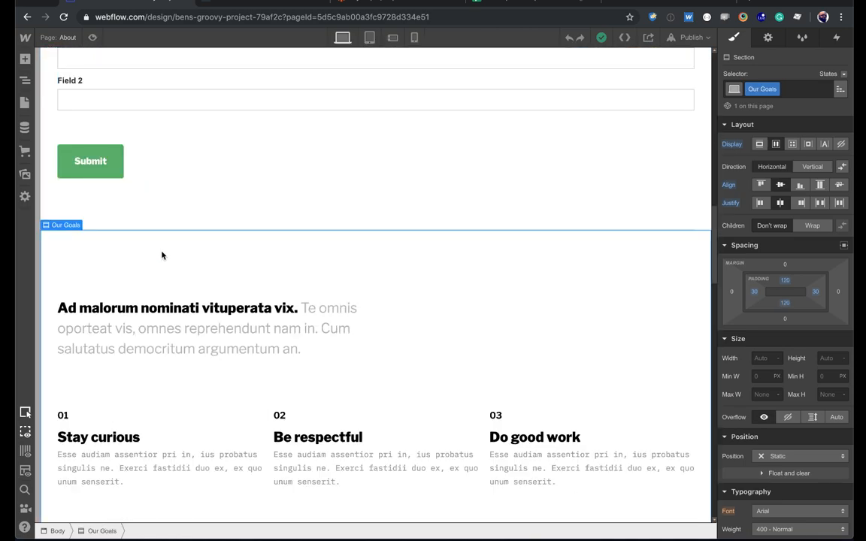
scroll(173, 256, down, 2)
click(470, 257)
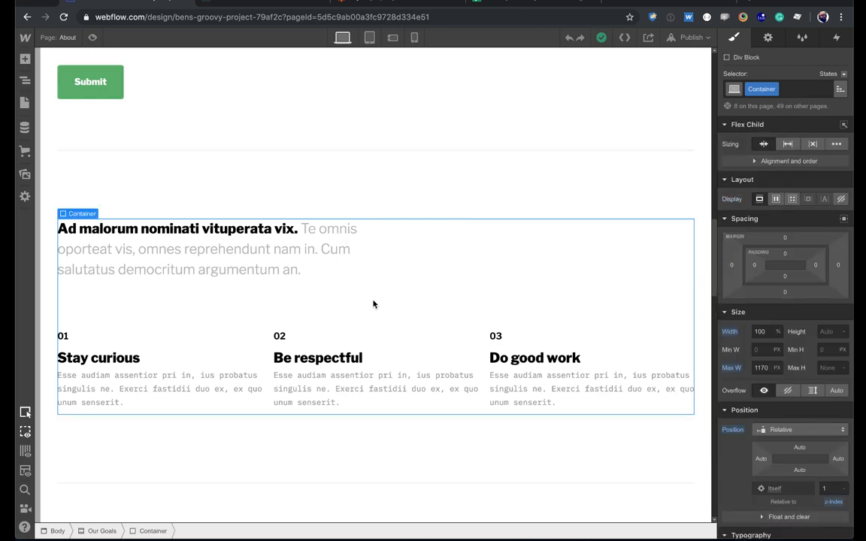
key(Down)
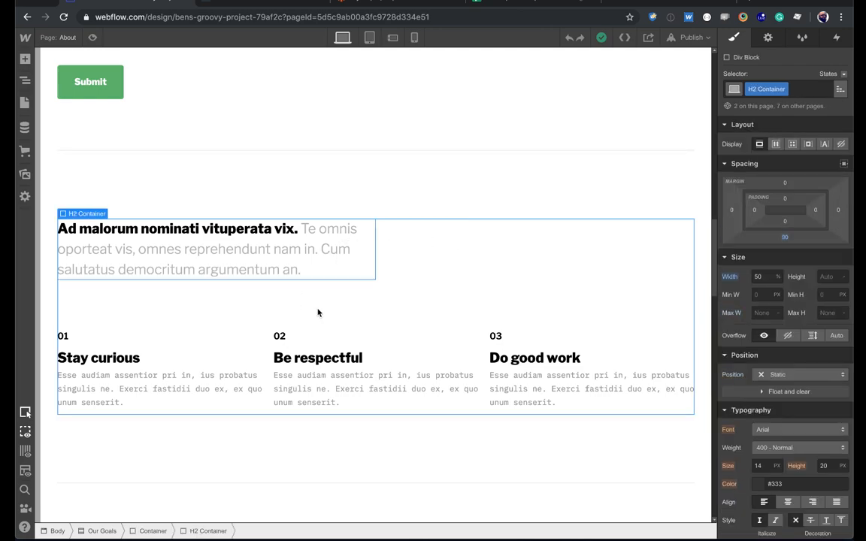
key(Delete)
Step: Delete the three numbered goal columns and their Goals Container from the Our Goals section
key(Down)
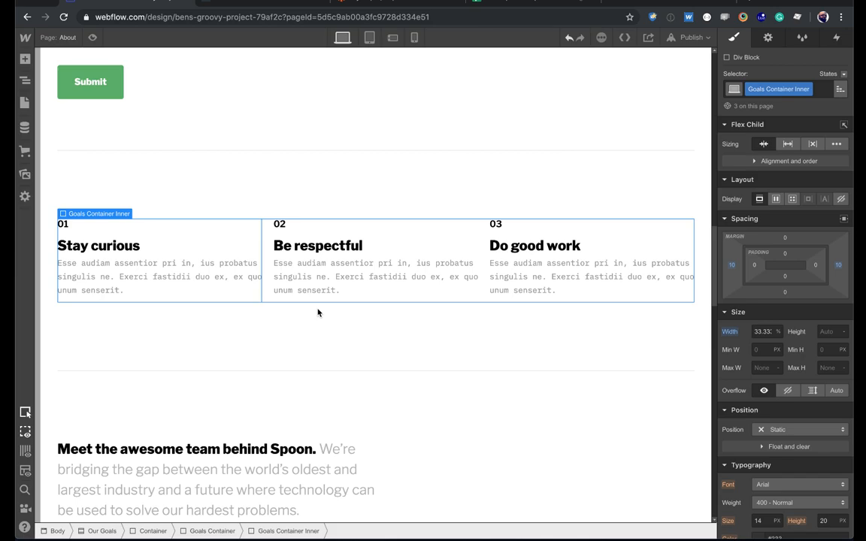
key(Delete)
key(Delete)
key(Delete)
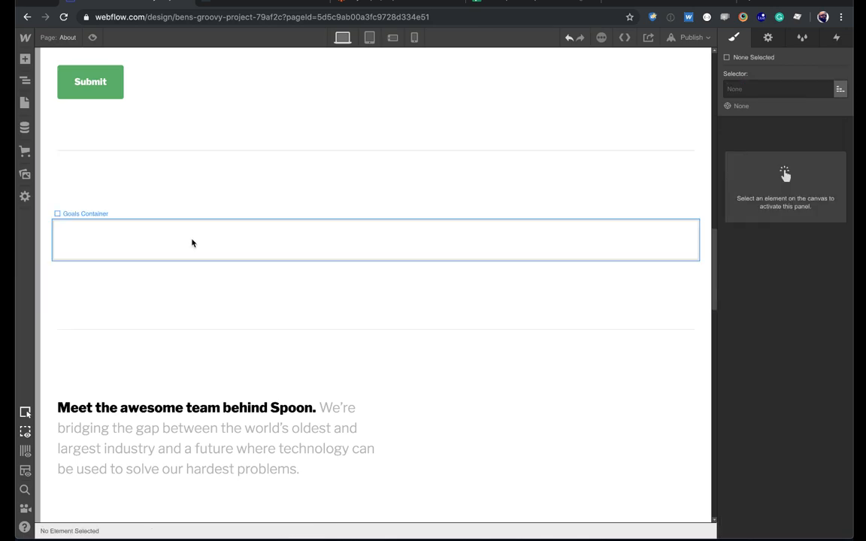
click(183, 240)
key(Delete)
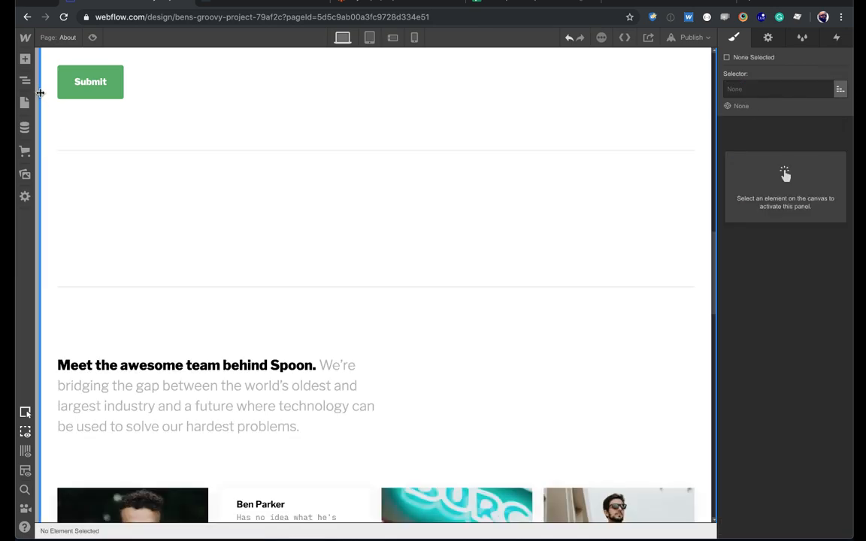
Step: Add a Collection List inside the Our Goals section's empty Container and set its source to Team Members
click(25, 81)
click(85, 177)
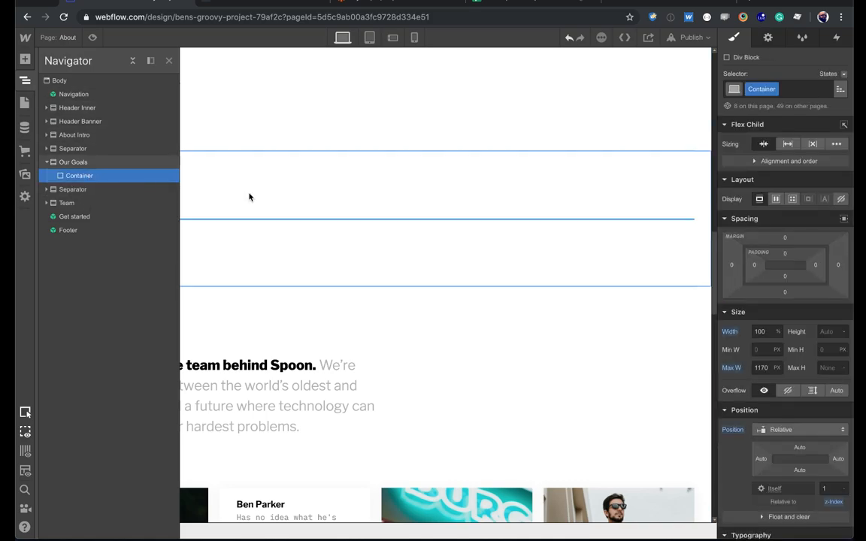
key(super+e)
text(coll)
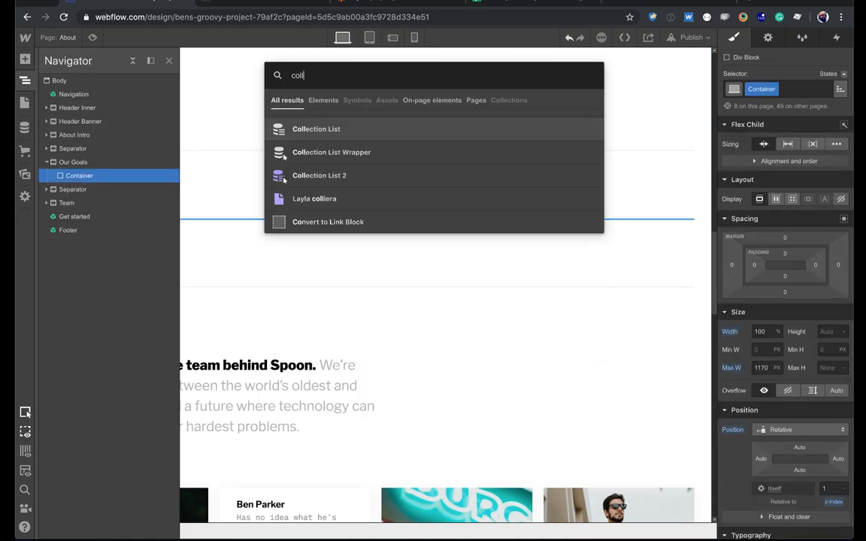
key(Return)
click(223, 226)
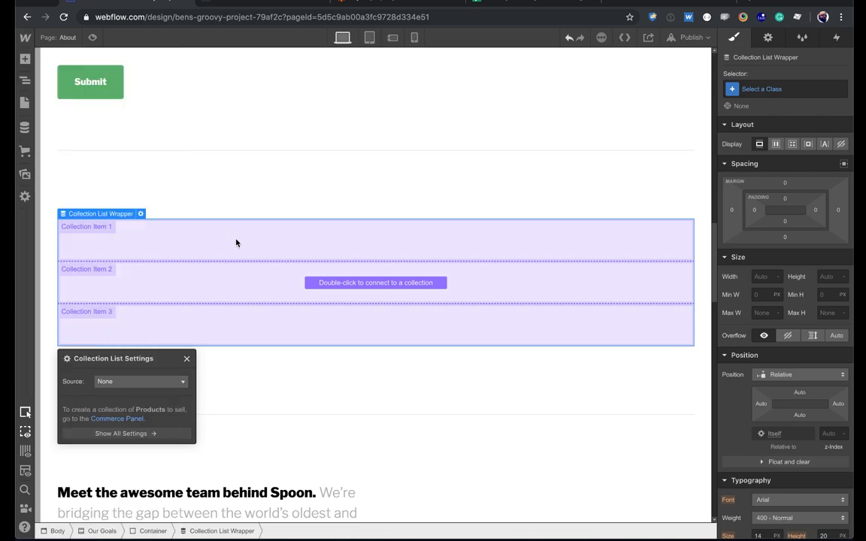
click(135, 382)
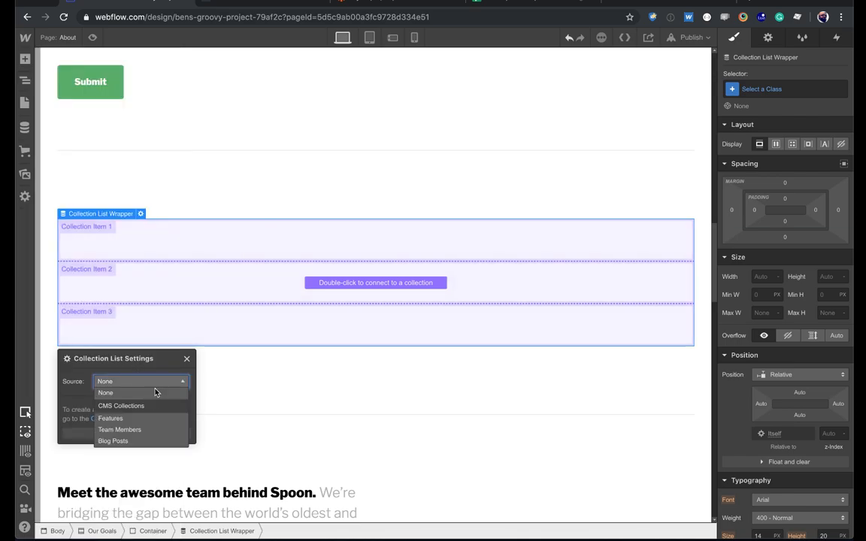
click(131, 430)
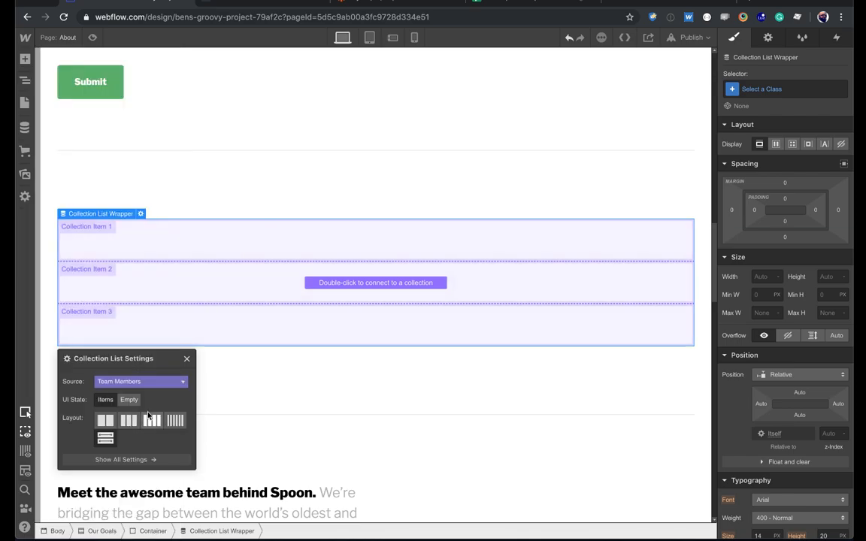
click(187, 359)
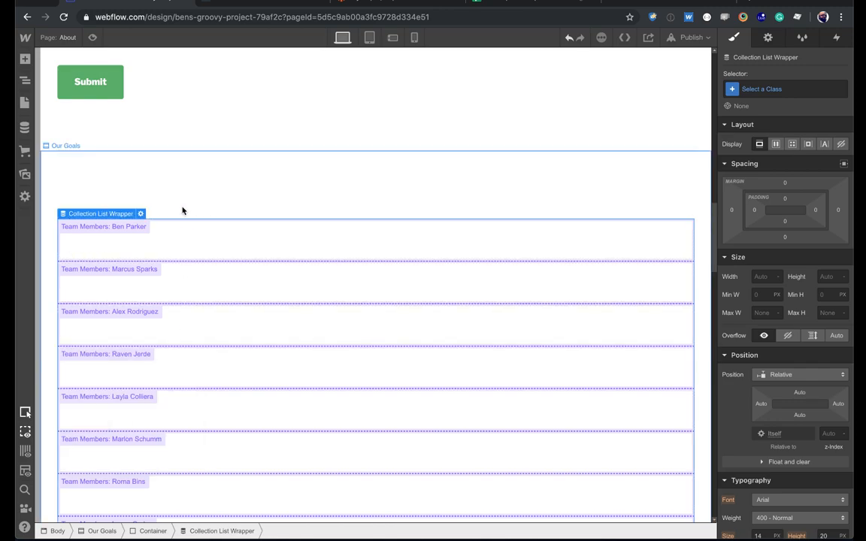
Step: Add an H3 heading to the first collection item and bind its text to the Team Members Name field
click(179, 236)
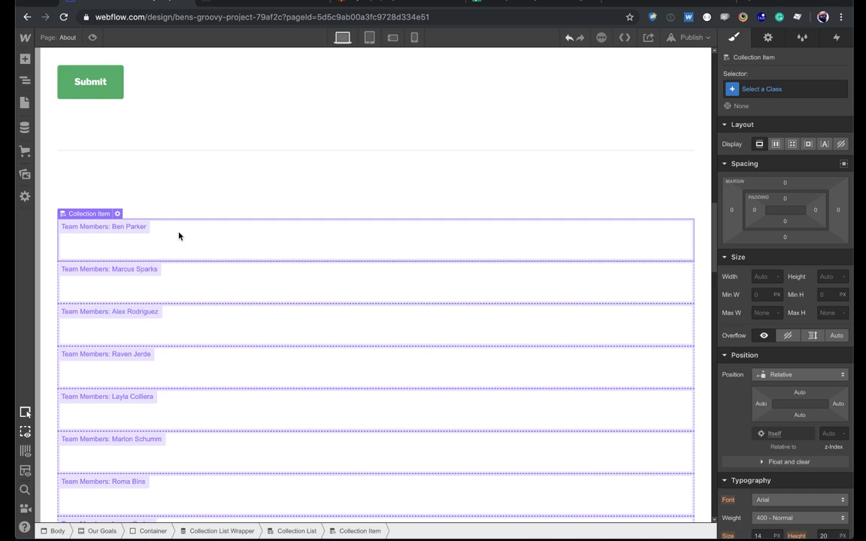
key(super+e)
text(head)
key(Return)
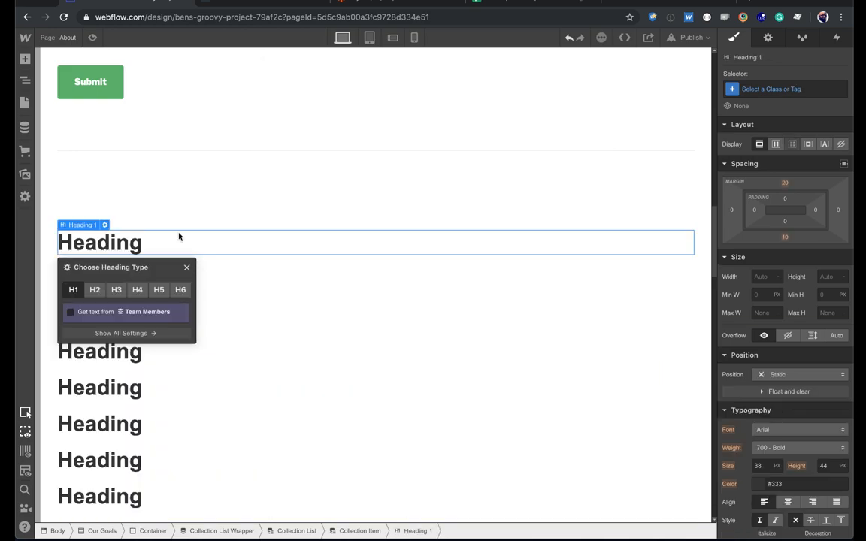
click(113, 311)
click(112, 328)
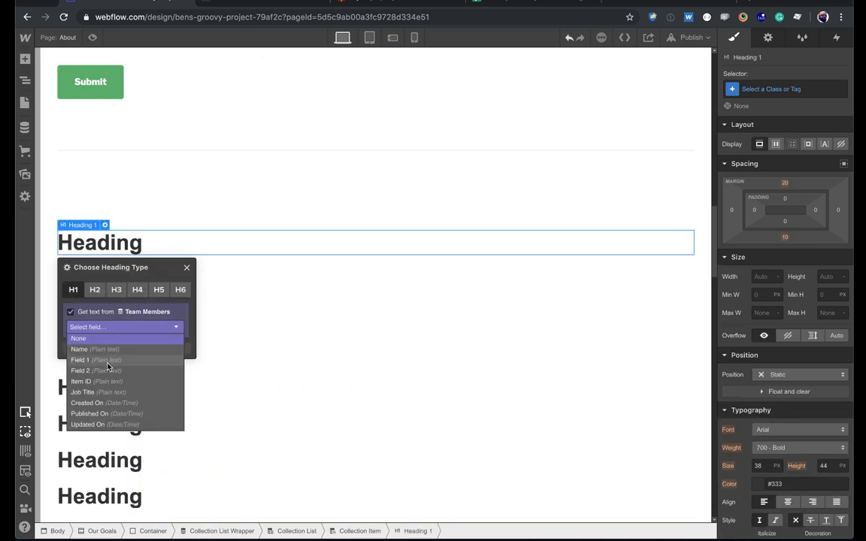
click(82, 349)
click(116, 290)
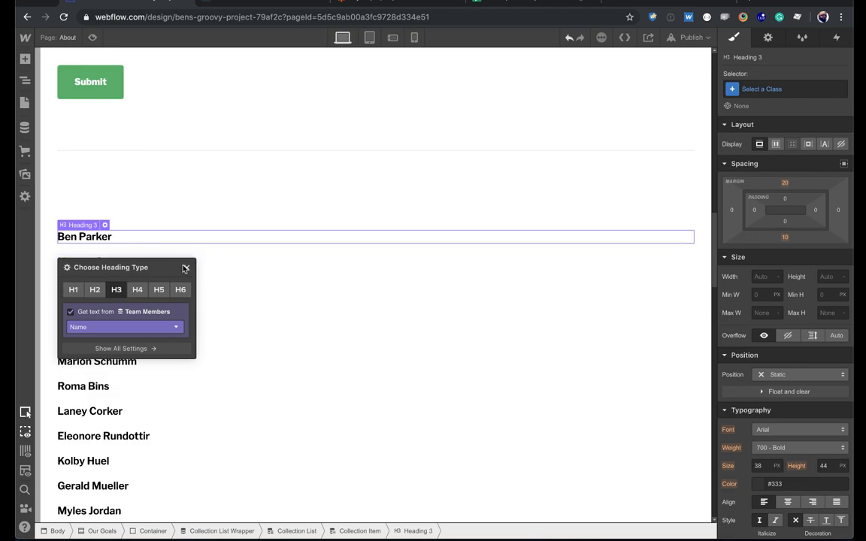
click(186, 268)
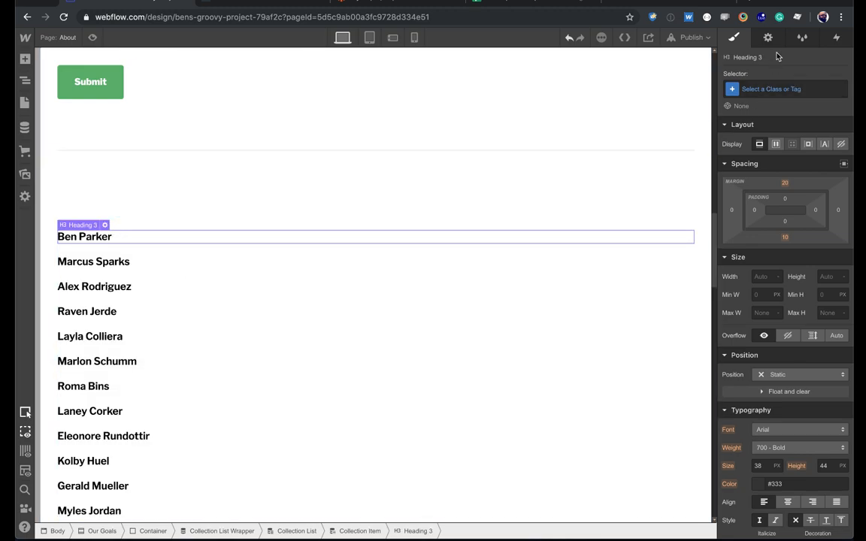
Step: Set the Team Members collection list to a three-column layout and select the name heading in the first item
click(768, 37)
click(468, 238)
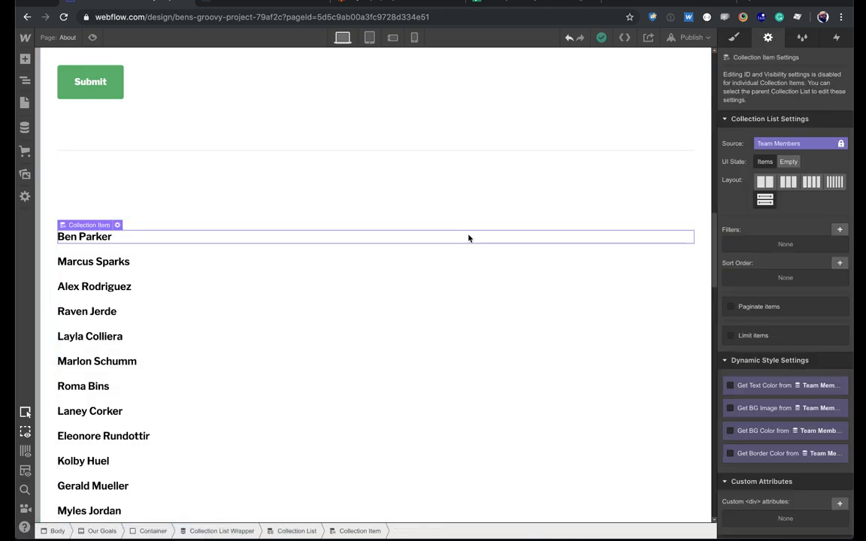
click(789, 181)
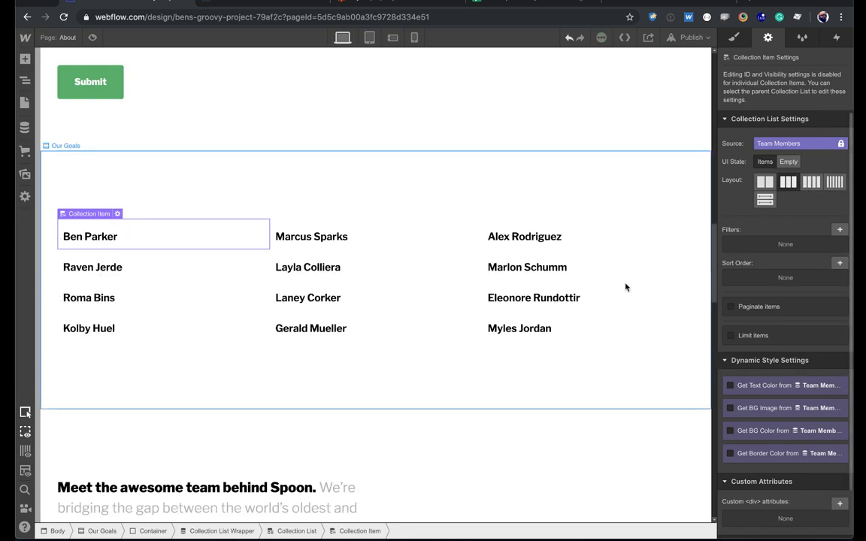
click(103, 238)
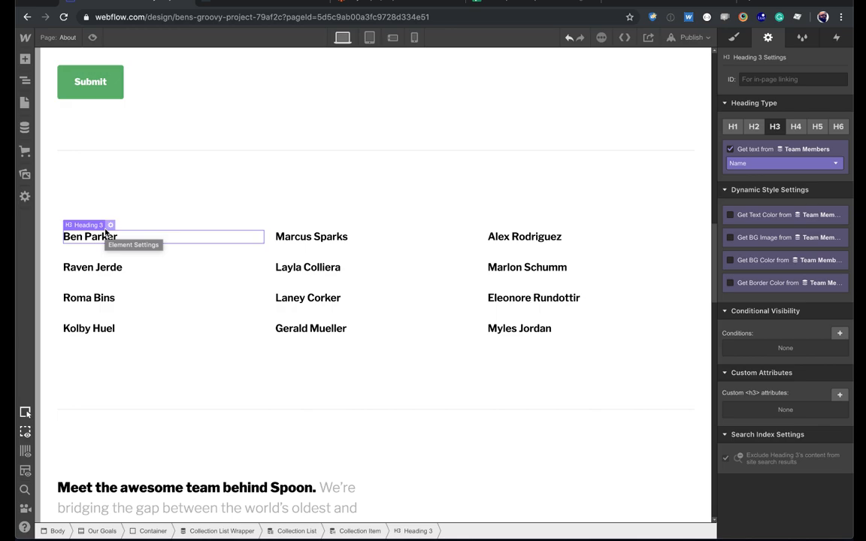
Step: Open the Team Members collection's settings and add a new Switch field
click(25, 128)
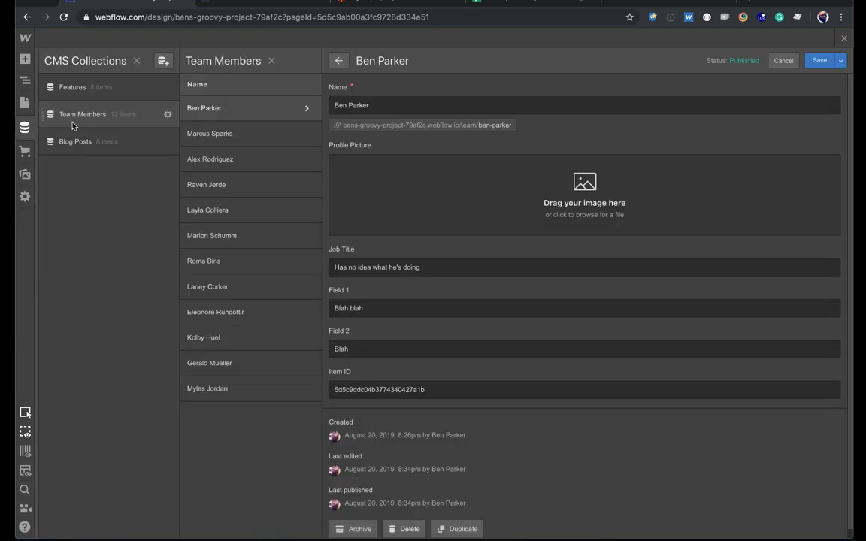
click(150, 115)
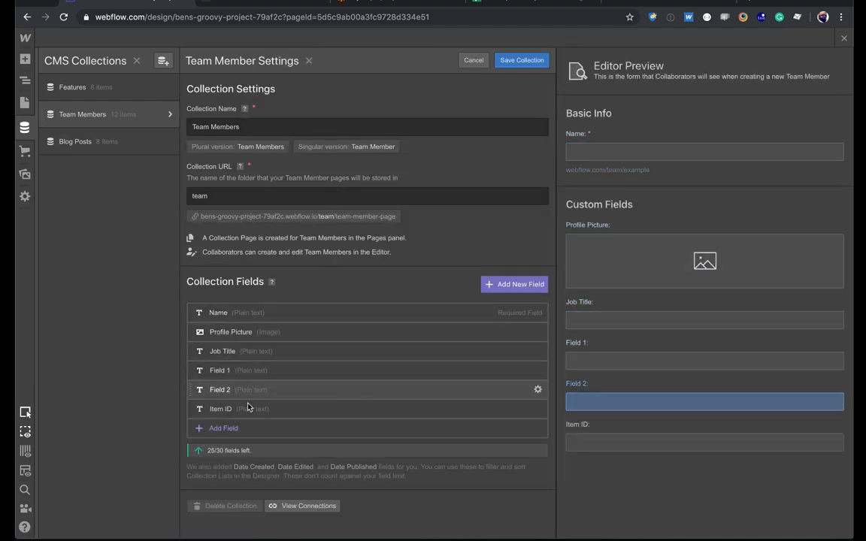
click(226, 428)
scroll(226, 427, down, 4)
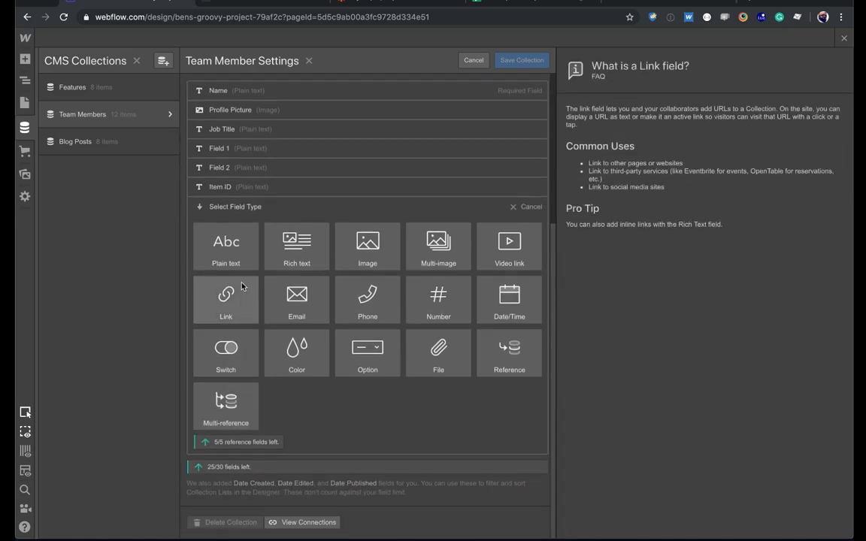
click(226, 351)
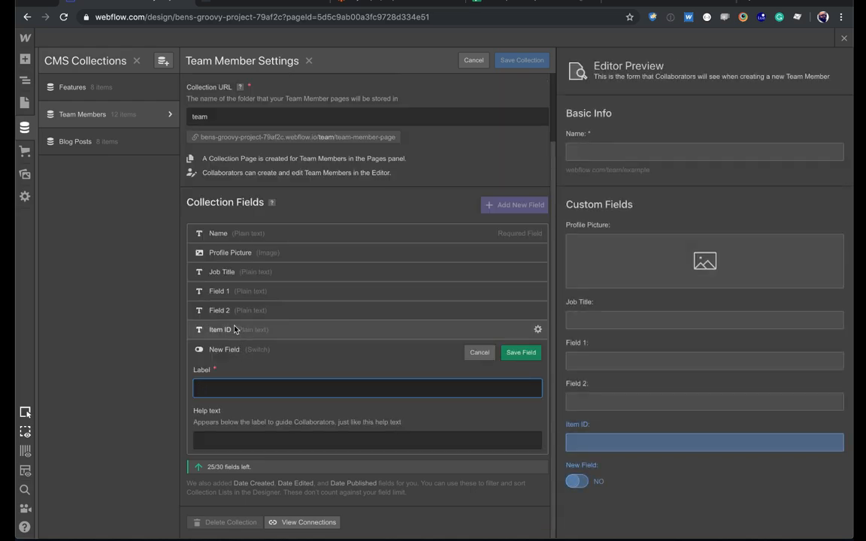
Step: Label the new switch field "Now Available for Hire!", save the field and the collection, and return to the page canvas
text(Now Available for Hitr)
key(BackSpace)
text(e)
key(BackSpace)
text(re!)
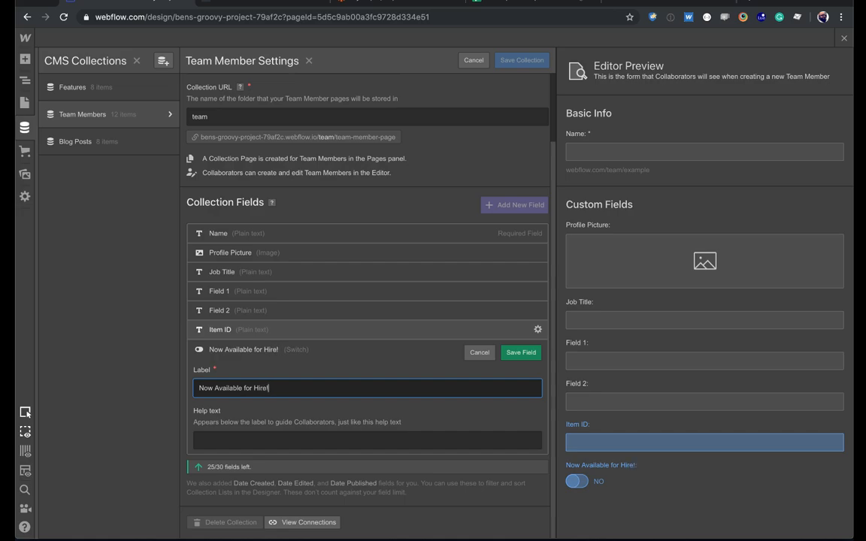
click(521, 352)
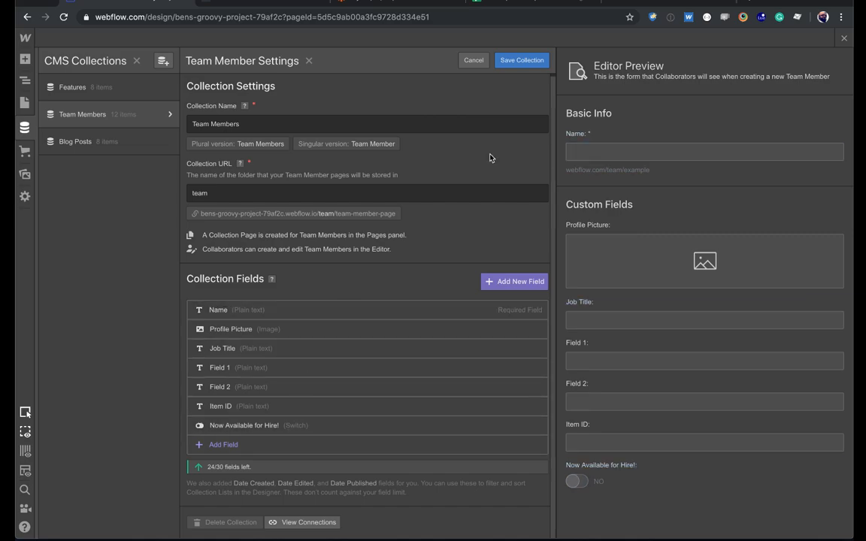
click(519, 63)
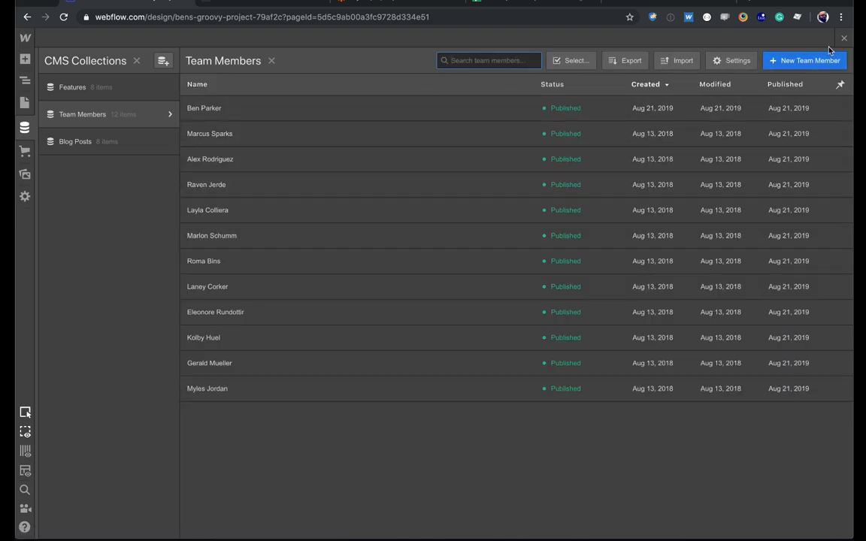
click(843, 39)
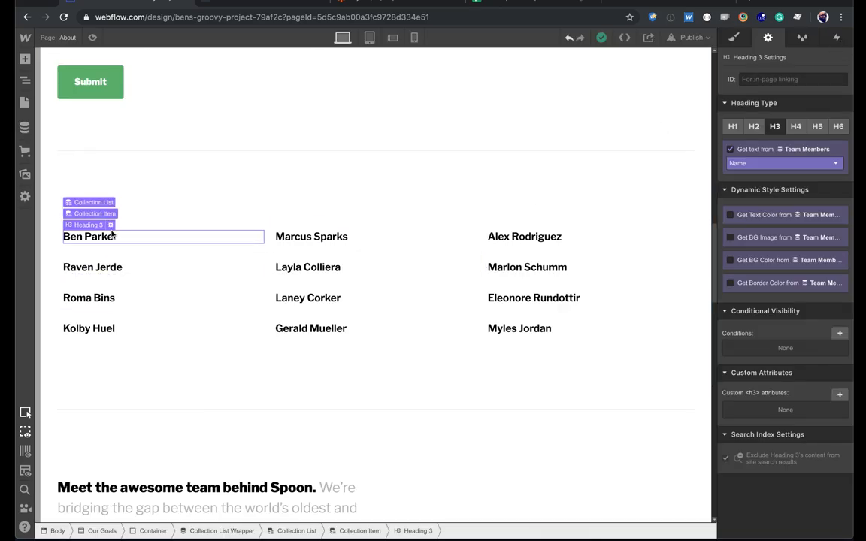
Step: Add a Text Block below the name heading in the Team Members collection item
key(super+e)
text(text)
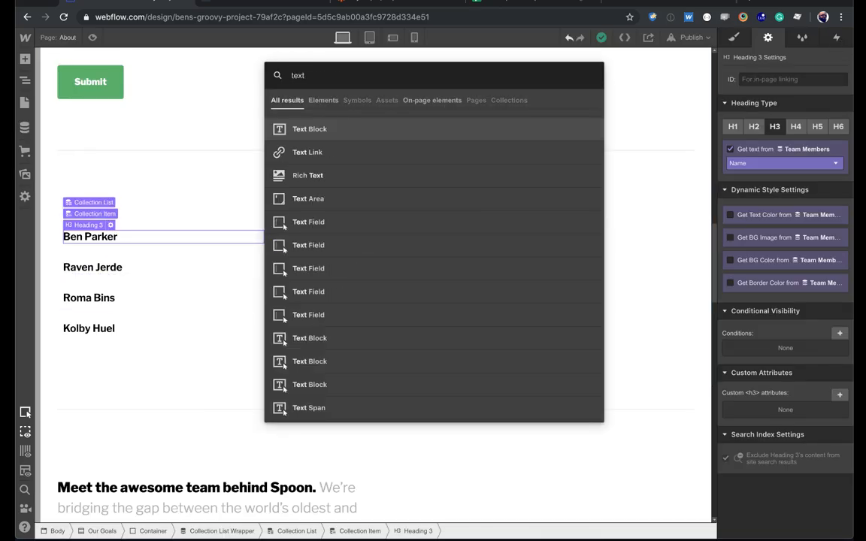
key(Return)
click(219, 274)
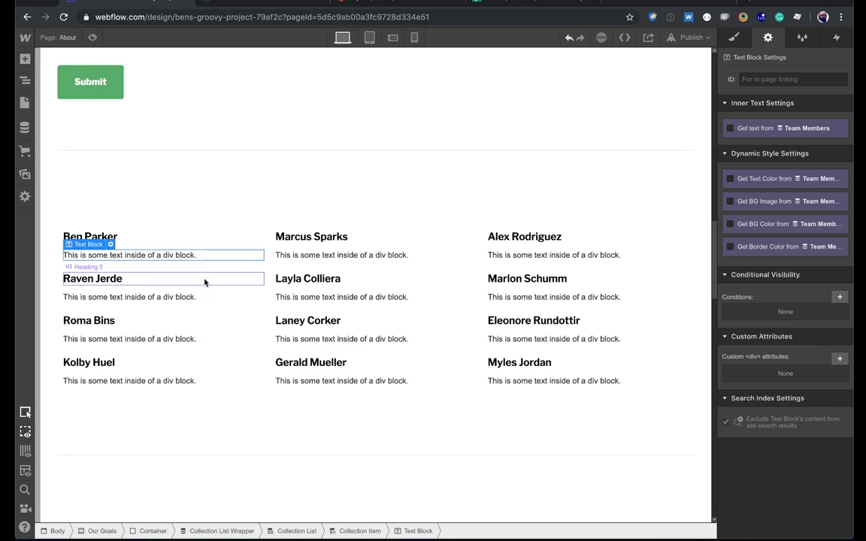
Step: Replace the placeholder text of the new text block with "Available to Hire!"
double_click(126, 255)
text(A)
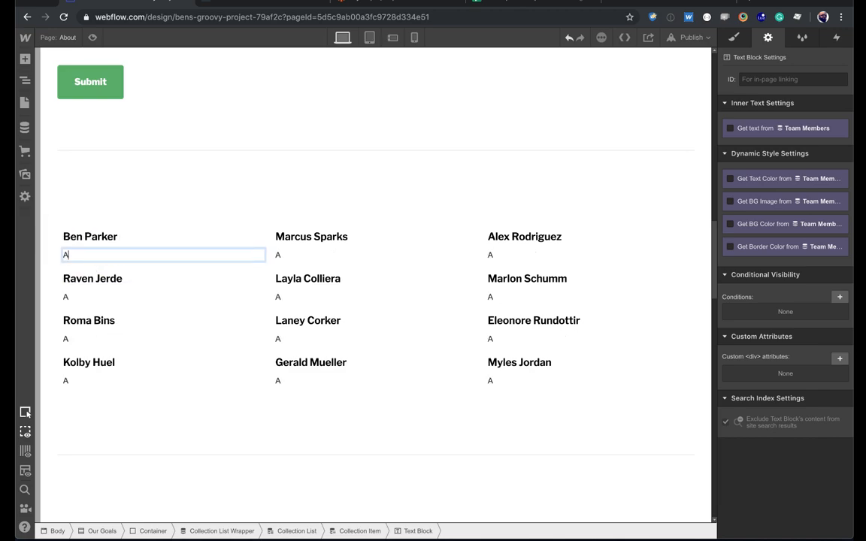
text(vailable )
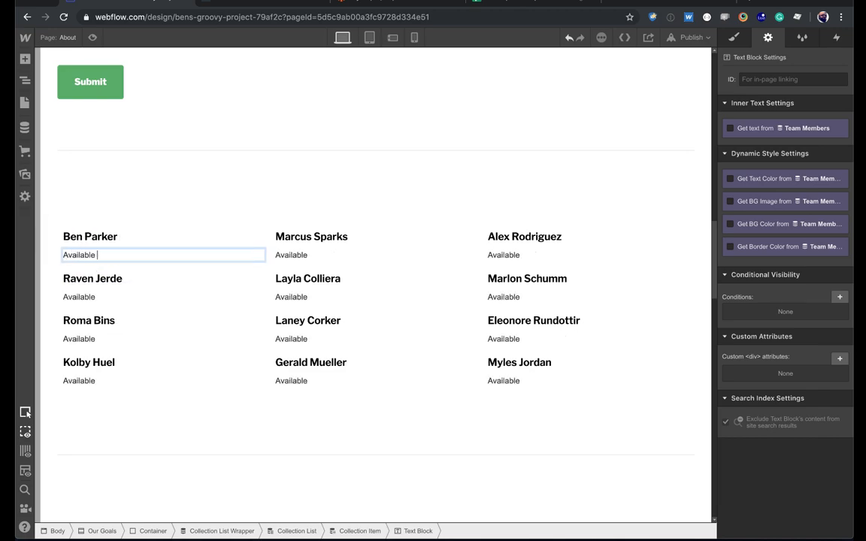
text(to Hitre)
key(BackSpace)
key(BackSpace)
key(BackSpace)
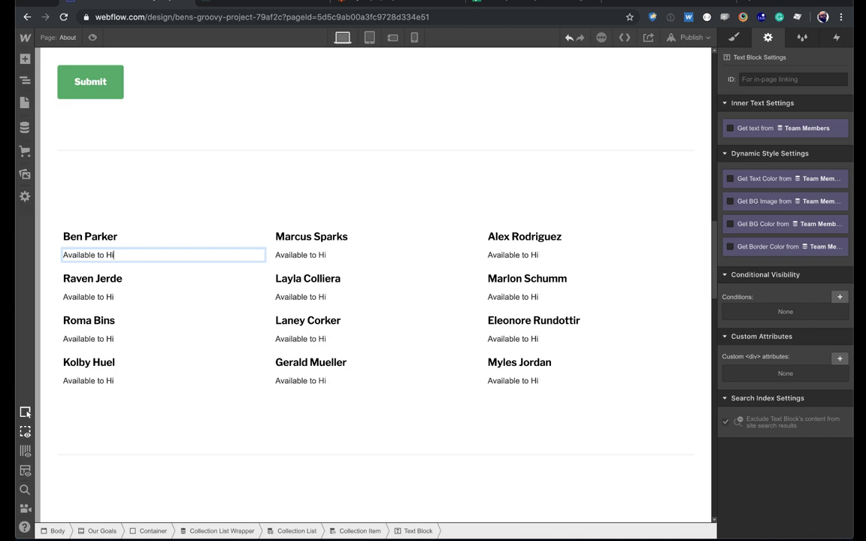
text(re!)
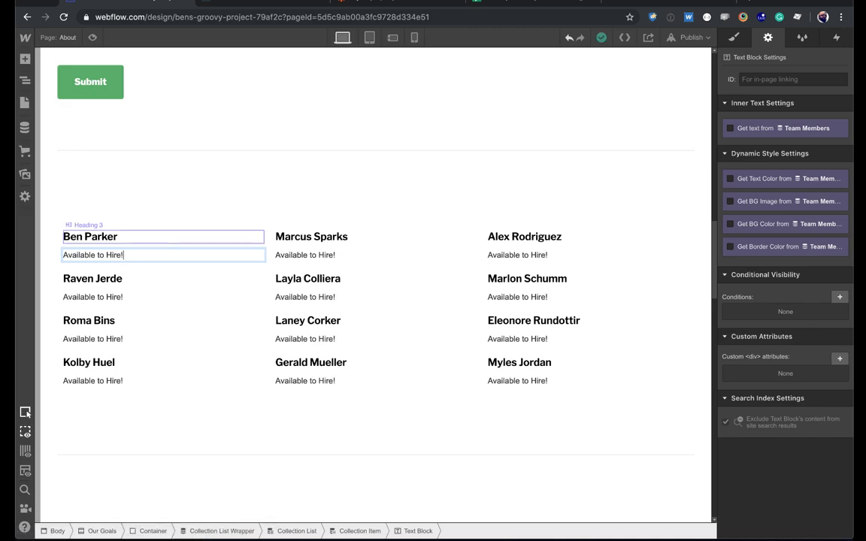
click(181, 269)
Step: Set the text color of the "Available to Hire!" text block to the Medium Sea Green swatch
click(135, 257)
key(s)
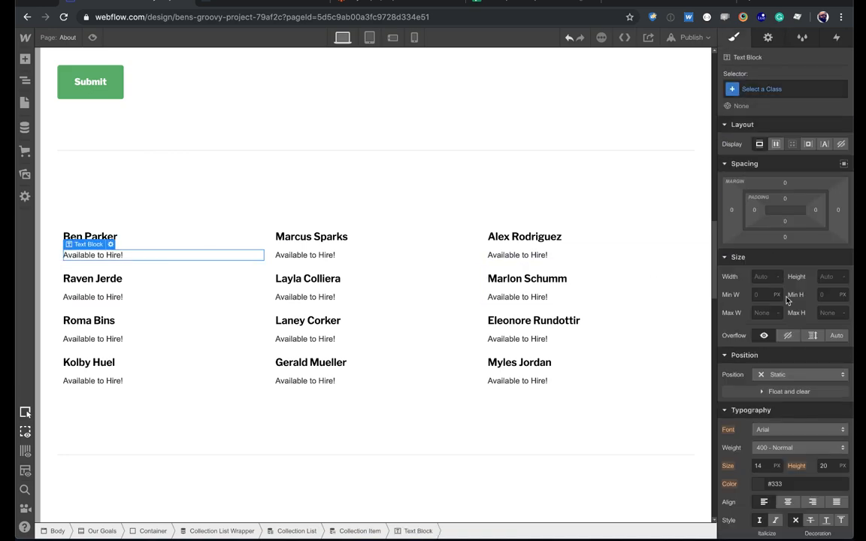
scroll(787, 368, down, 5)
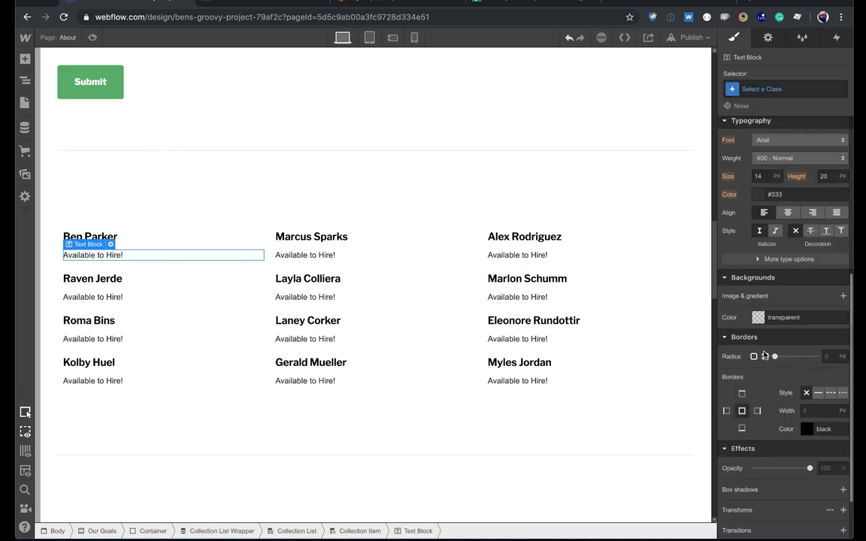
click(760, 194)
click(777, 370)
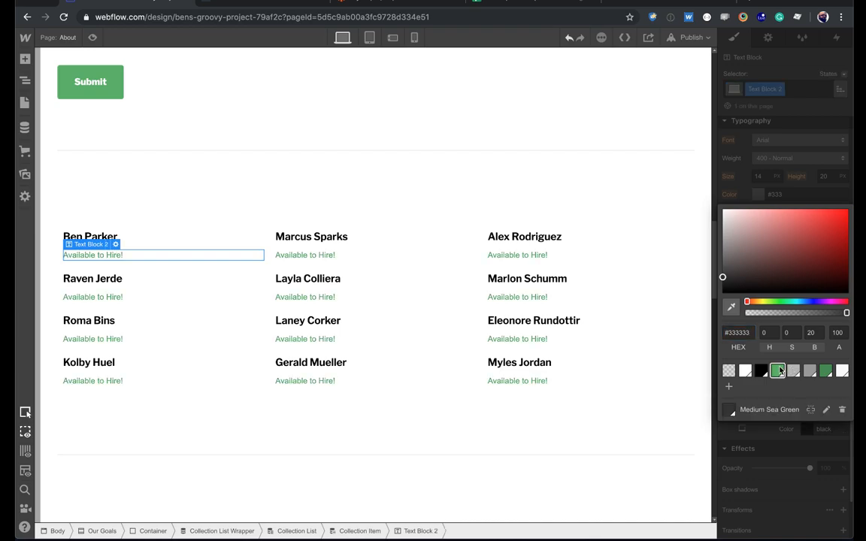
click(325, 134)
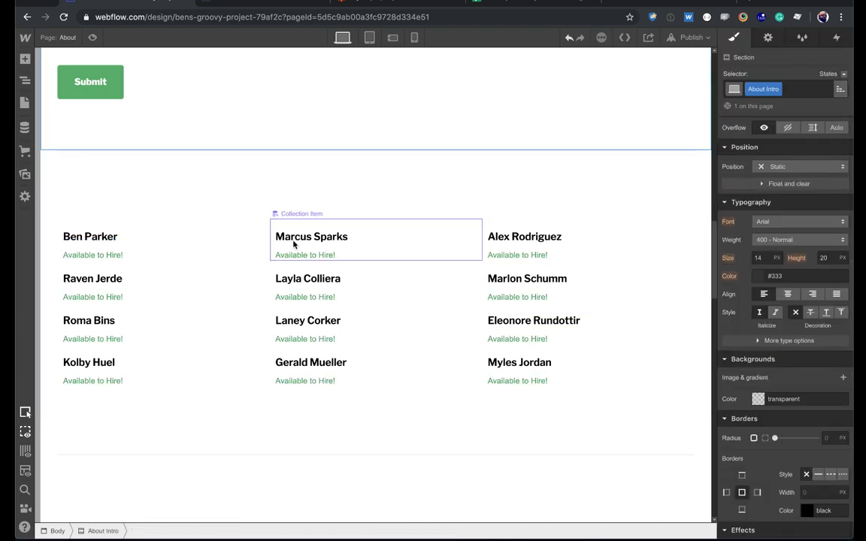
Step: Add a visibility condition to the "Available to Hire!" text block so it shows only when Now Available for Hire! is On
click(132, 253)
click(768, 39)
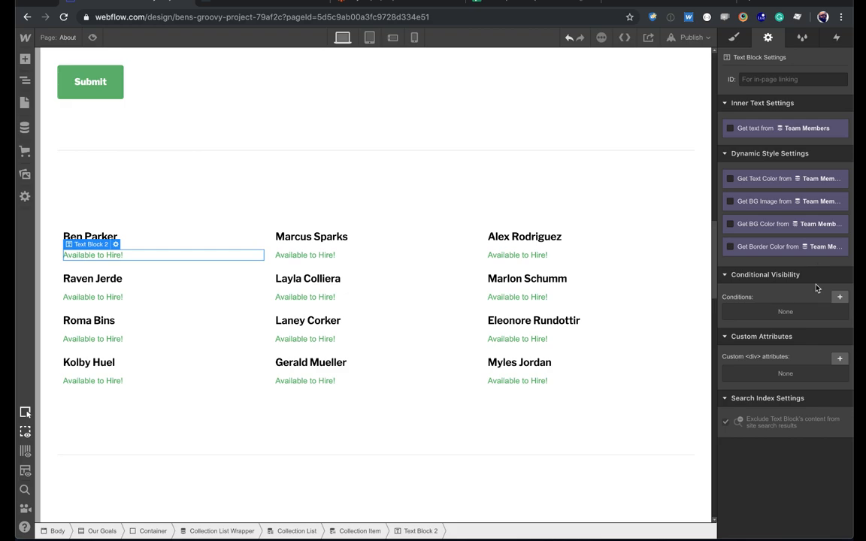
click(840, 297)
click(790, 355)
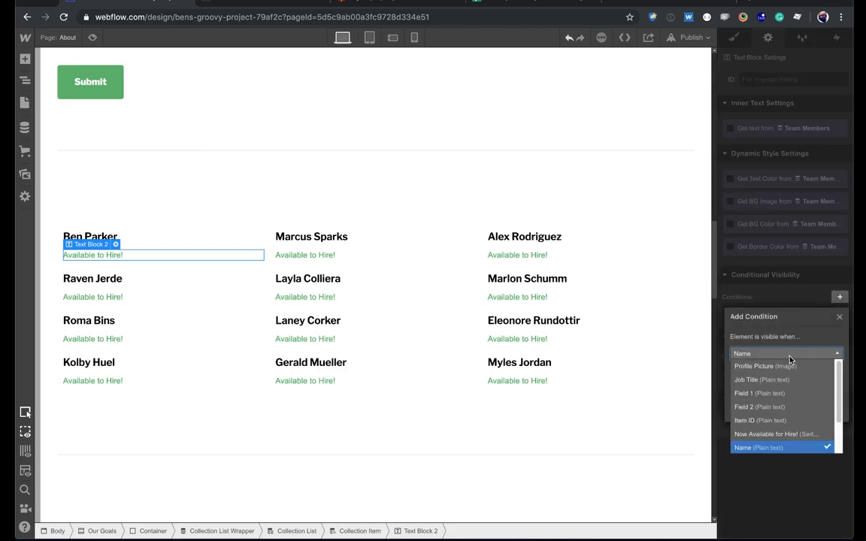
scroll(775, 402, down, 2)
click(771, 397)
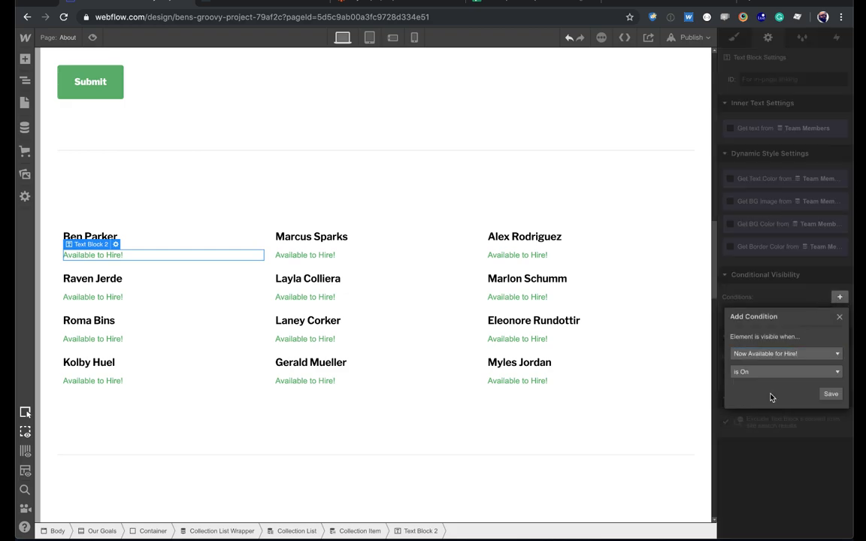
click(831, 394)
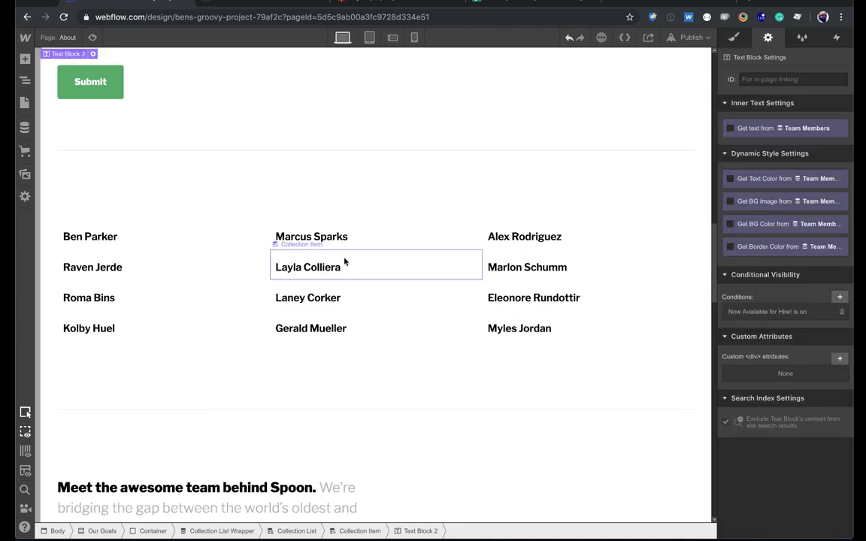
Step: Add a Form Block below the name heading in the first collection item
click(116, 236)
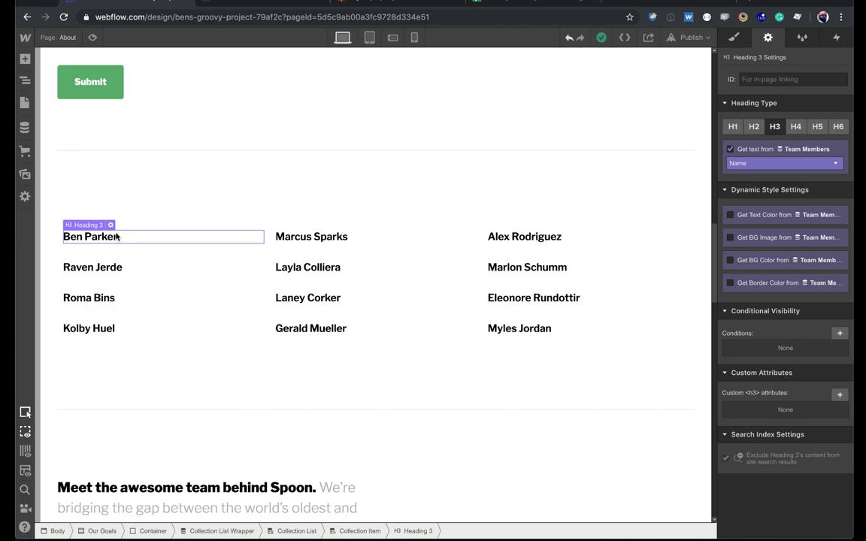
key(ctrl+e)
text(form)
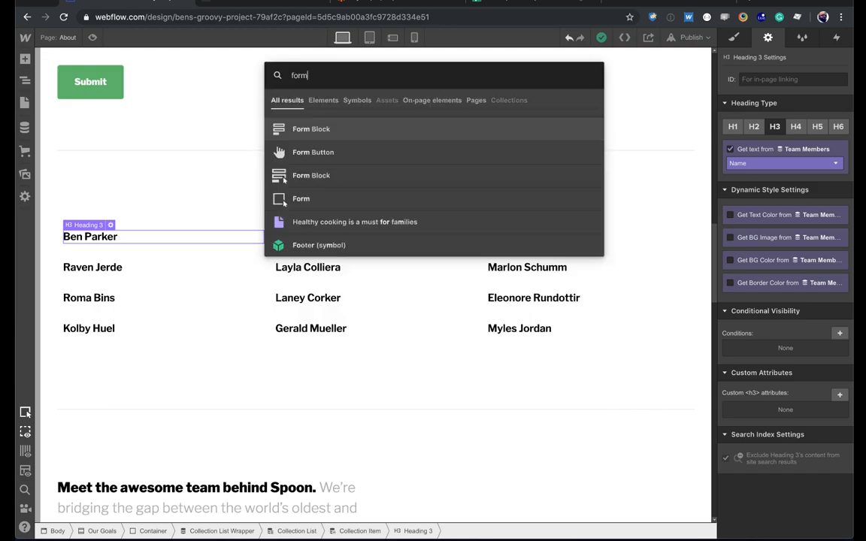
key(Return)
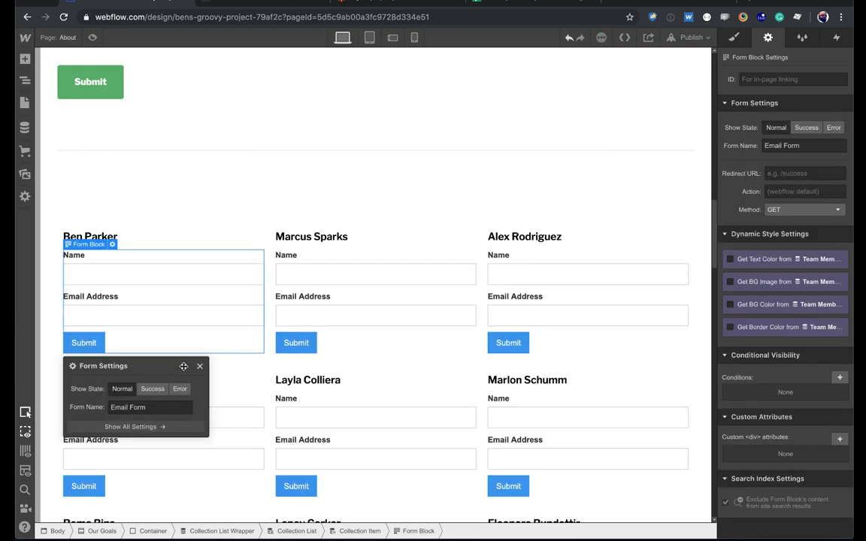
click(336, 4)
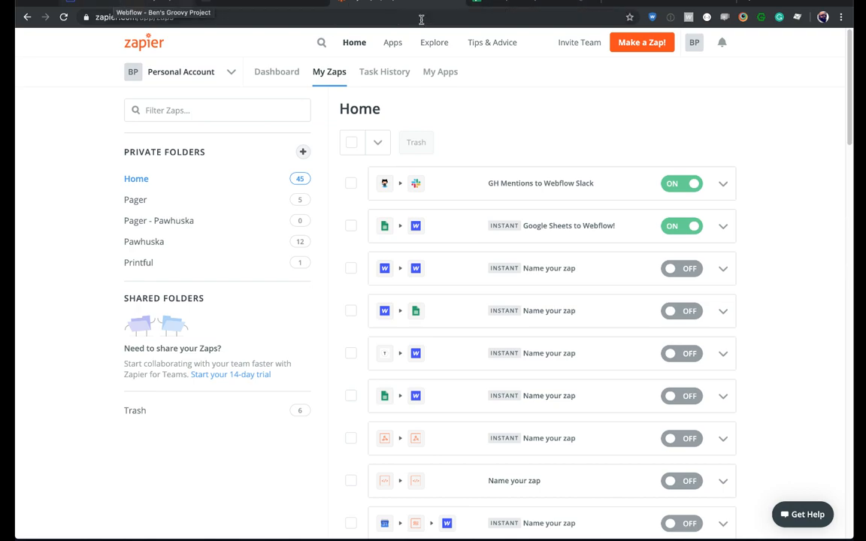
click(161, 6)
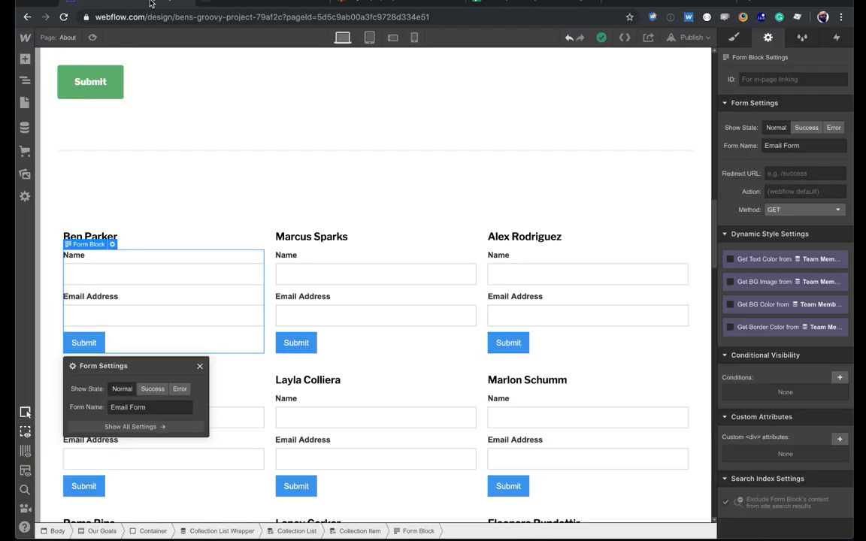
Step: Delete the Name and Email Address labels and text fields from the form, keeping only its submit button
click(174, 273)
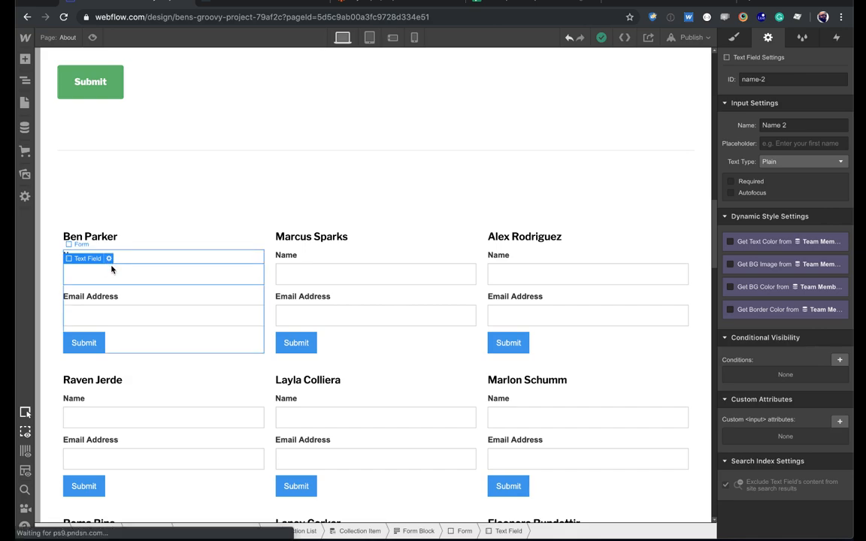
key(Delete)
key(Delete)
click(135, 258)
key(Delete)
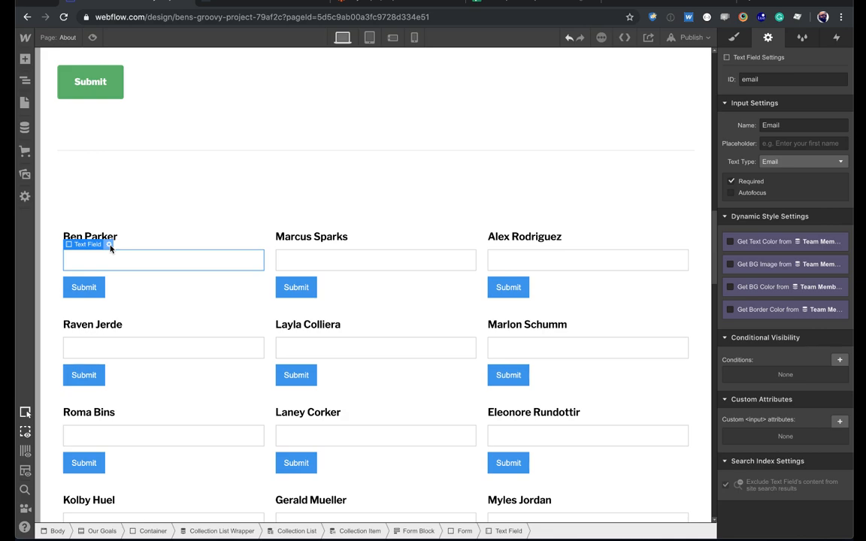
key(Delete)
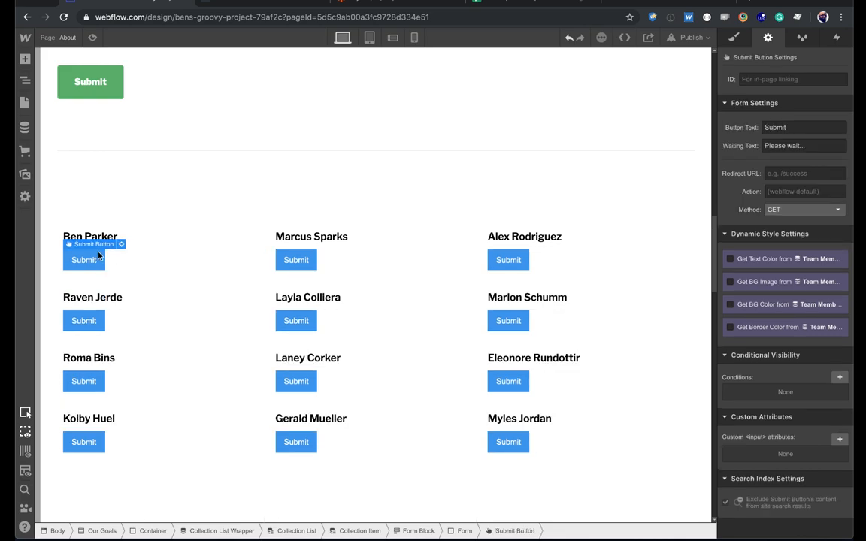
Step: Add an HTML Embed below the submit button inside the collection item's form
key(ctrl+e)
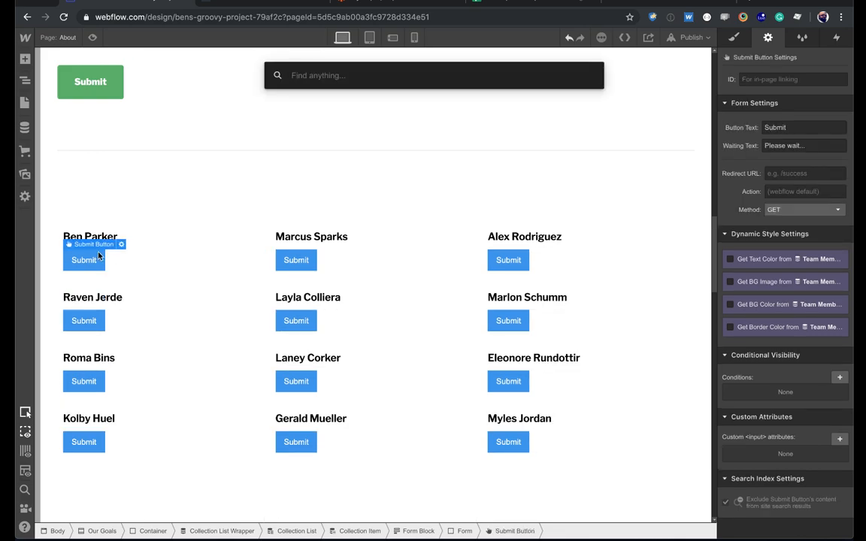
text(em)
key(Down)
key(Return)
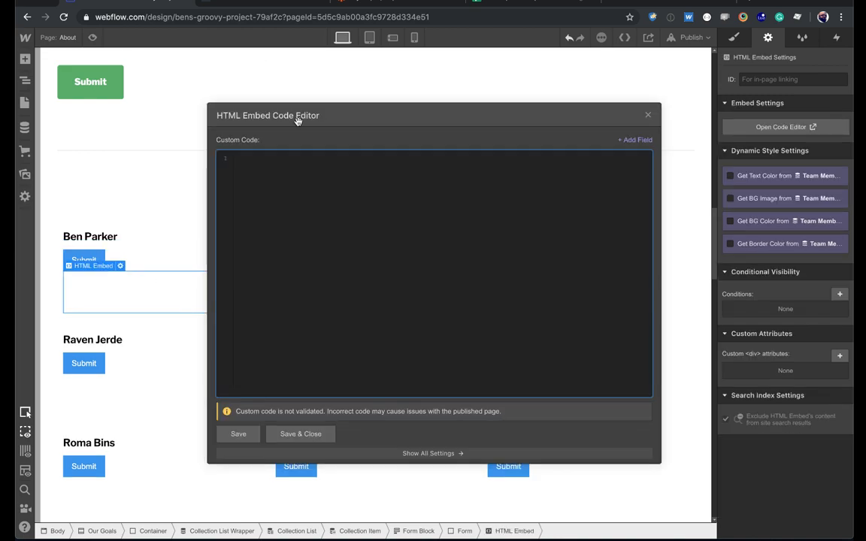
Step: Write an input tag with type="text" in the embed code and bind its value attribute to the collection's Name field
text(M)
text(inppu)
key(BackSpace)
key(BackSpace)
key(BackSpace)
key(BackSpace)
text(ut type="text")
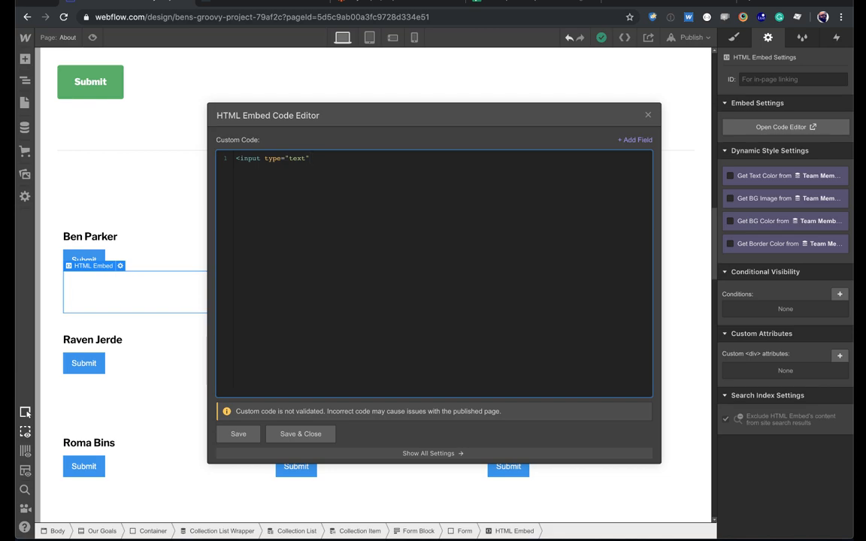
text( value=")
click(635, 140)
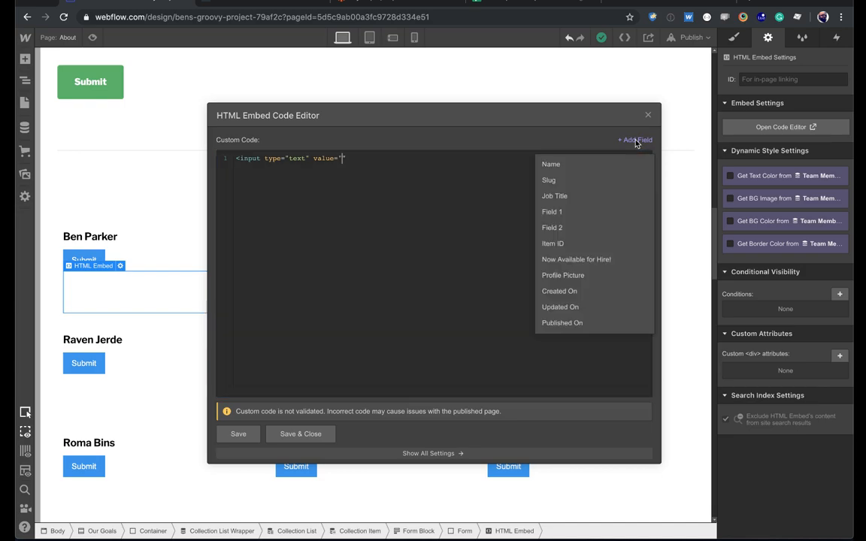
click(592, 163)
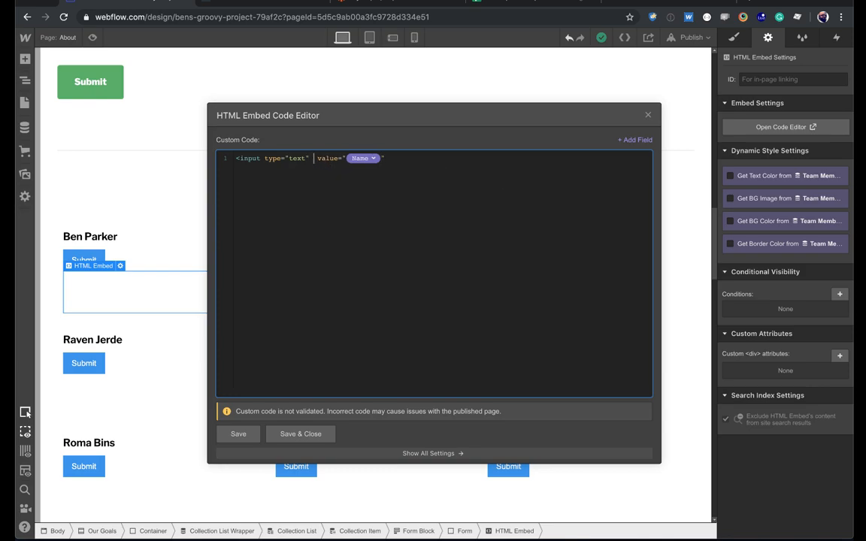
Step: Add name="Name" to the input tag, close the tag, and save and close the embed
text(name)
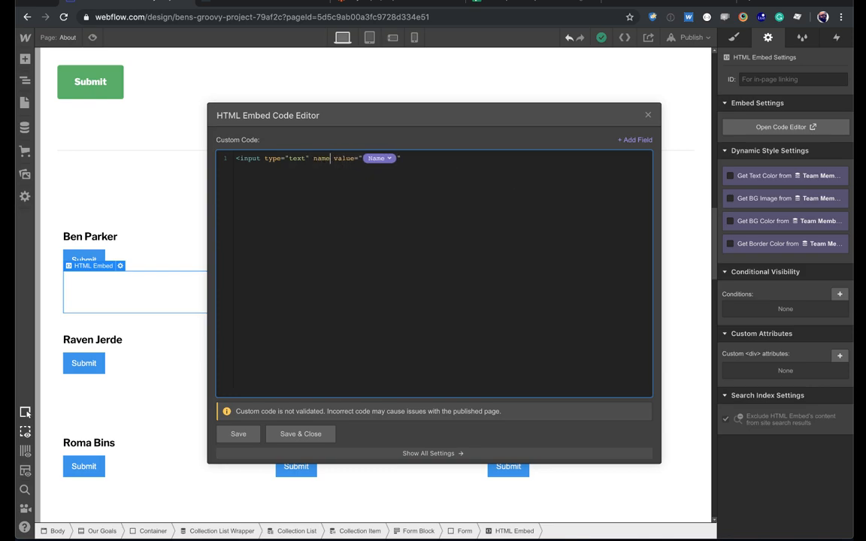
text(=)
text("Name" value="Name)
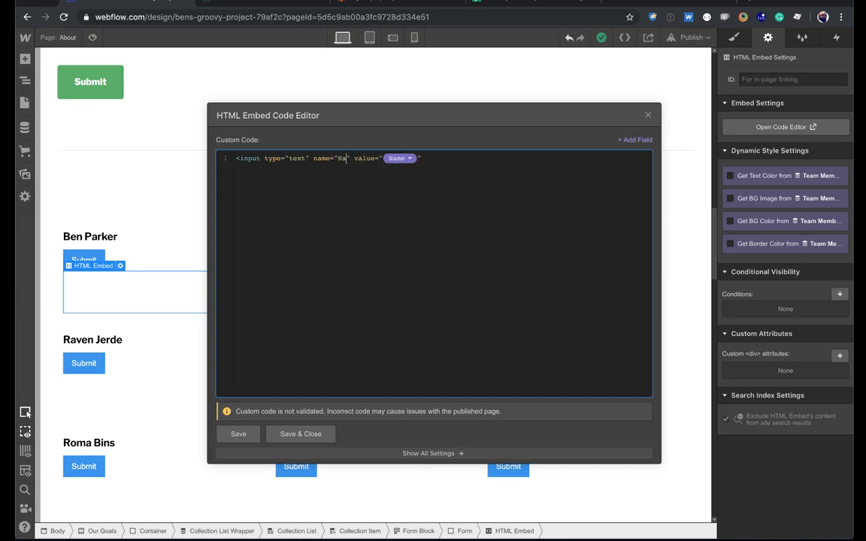
click(443, 158)
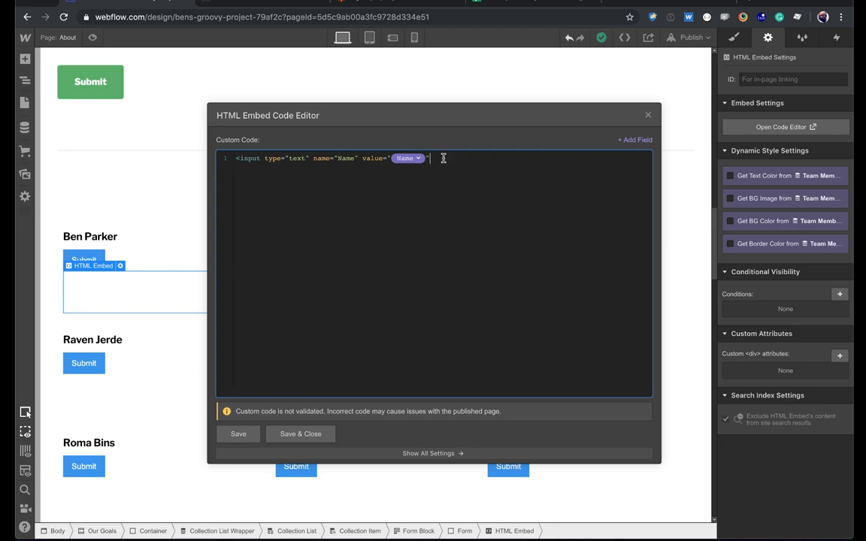
text(>)
click(301, 434)
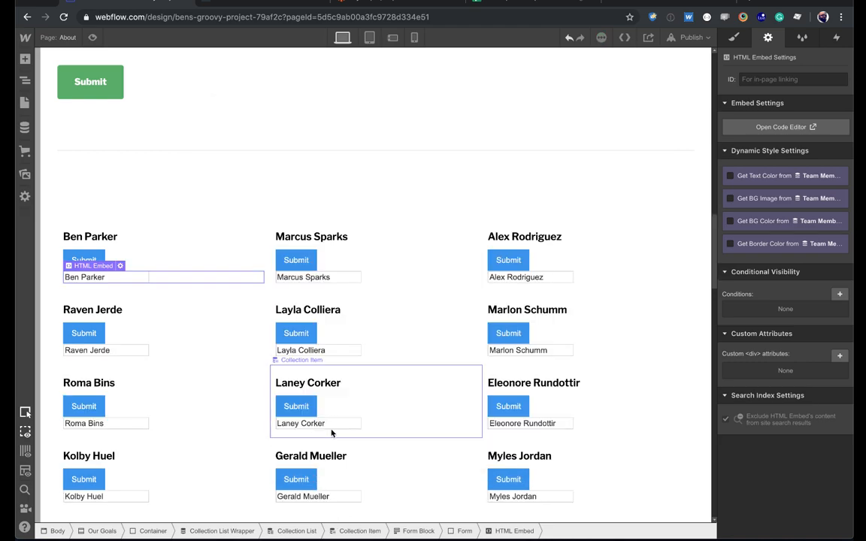
Step: Reopen the embed code and duplicate the Name input tag onto a second line
double_click(124, 278)
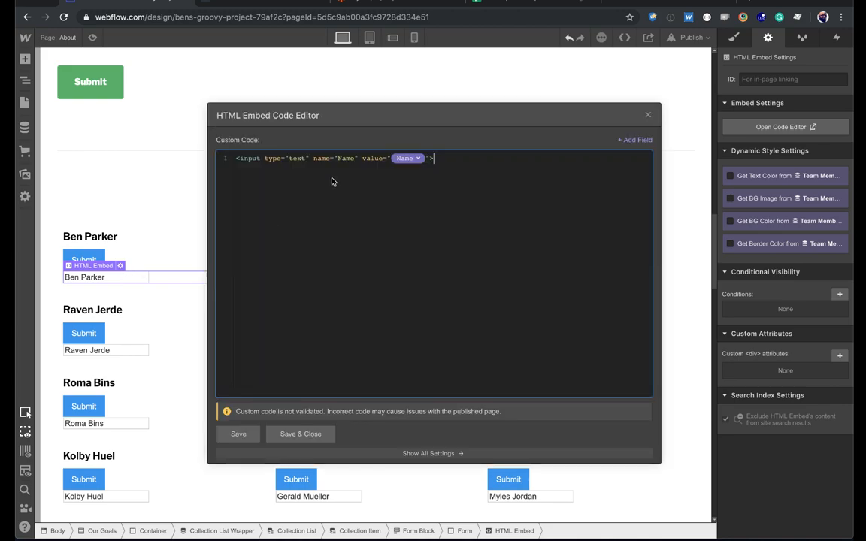
drag(441, 157, 232, 155)
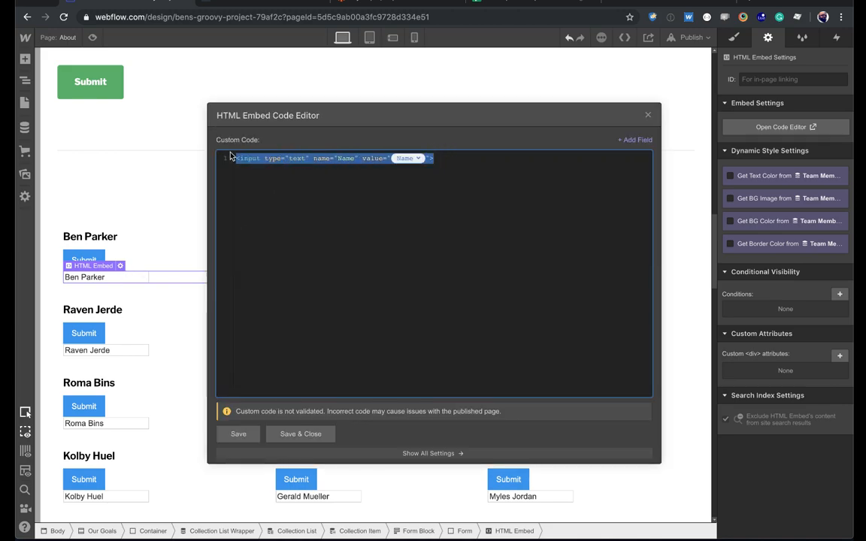
key(ctrl+c)
click(434, 158)
key(Return)
key(ctrl+v)
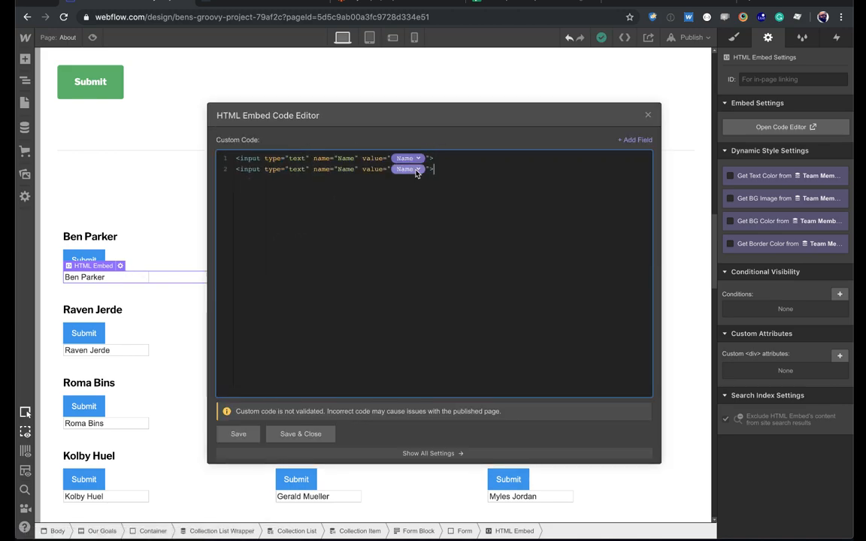
Step: Bind the second input's value to the Item ID field, set its name attribute to "Item ID", and save the embed
click(417, 170)
click(417, 263)
double_click(346, 169)
text(Item ID)
click(301, 434)
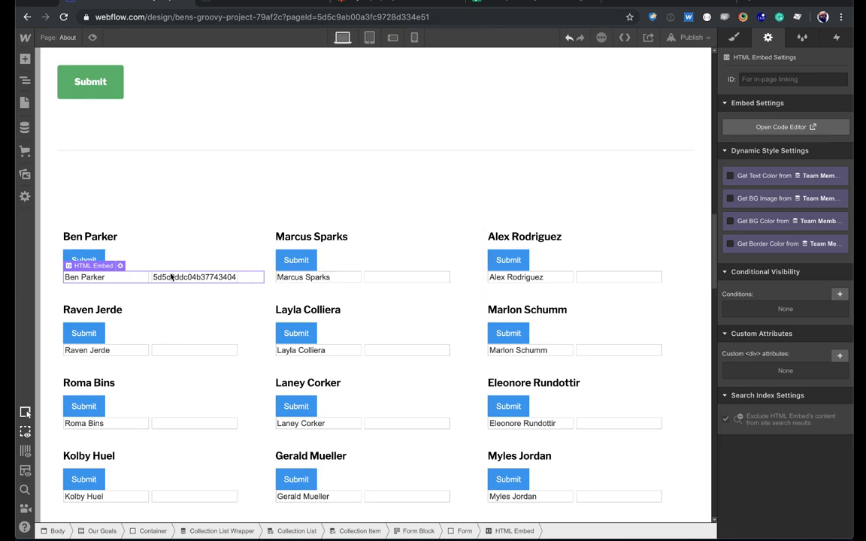
Step: Change the type of both inputs in the embed code to "hidden" and save the embed
click(85, 258)
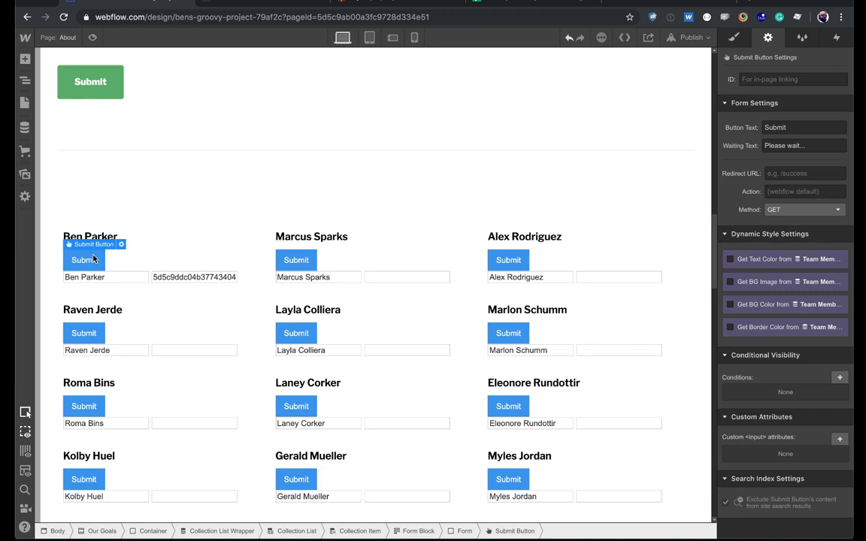
click(204, 280)
click(119, 266)
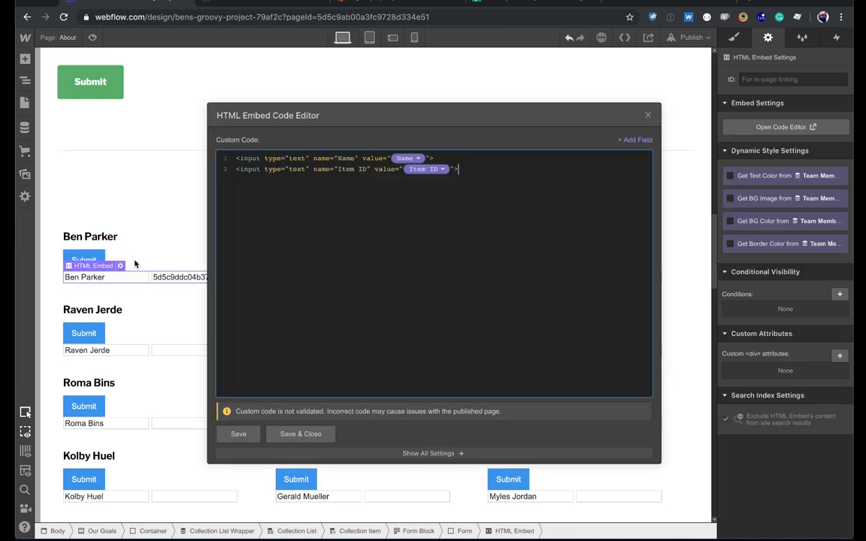
double_click(291, 160)
text(hidden)
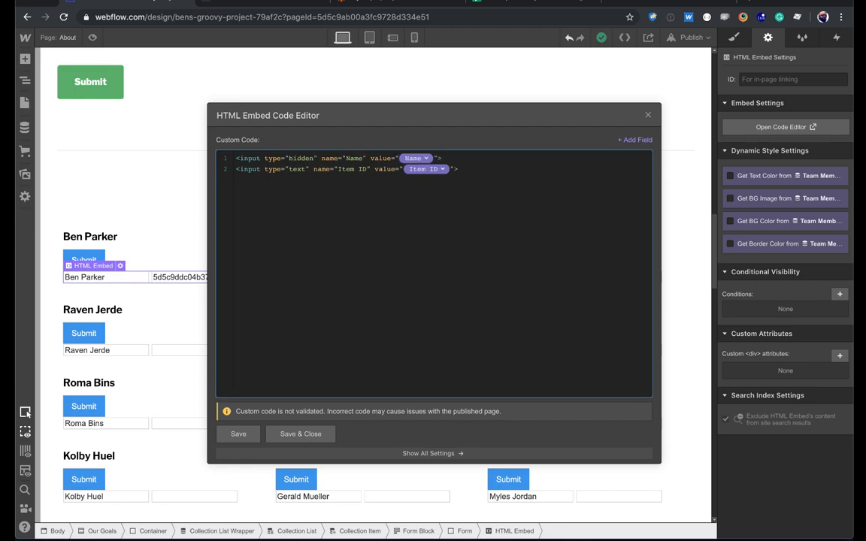
double_click(297, 169)
text(hid)
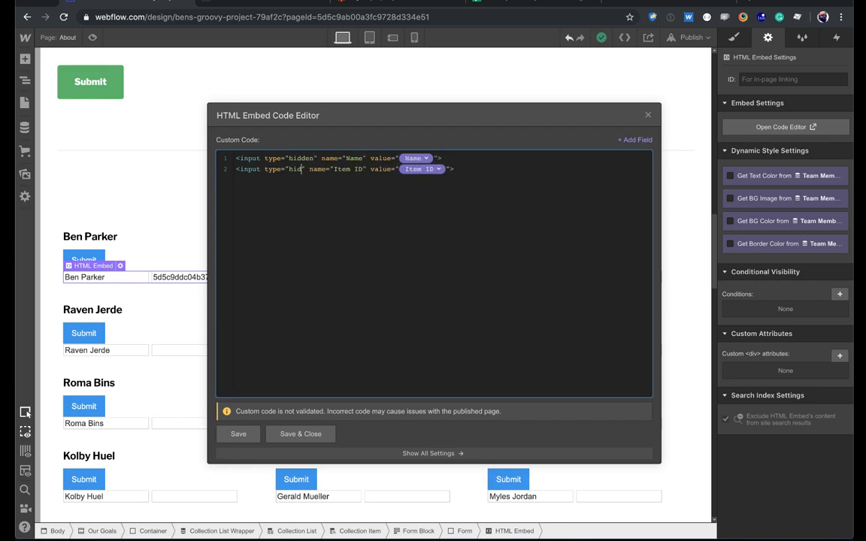
text(den)
click(296, 434)
click(217, 251)
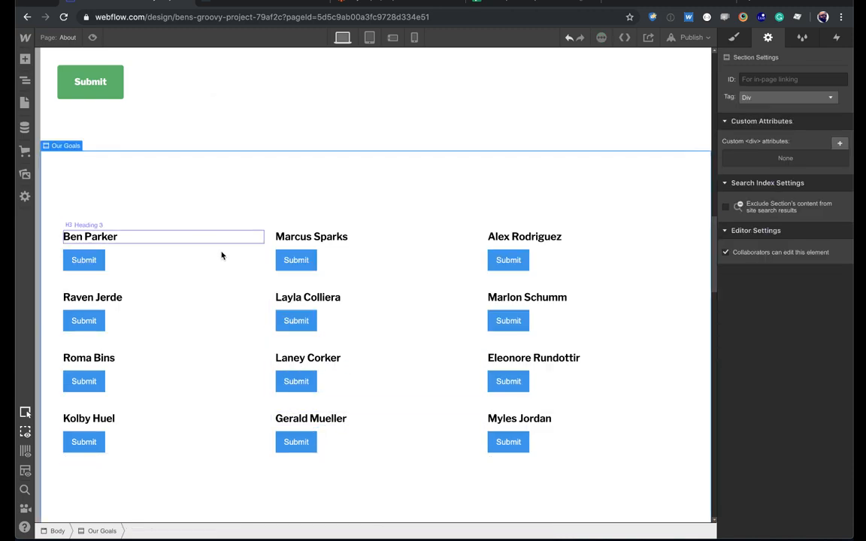
Step: Set the collection form's submit button text to "Mark As Available to Hire"
double_click(84, 261)
double_click(119, 306)
text(Mark)
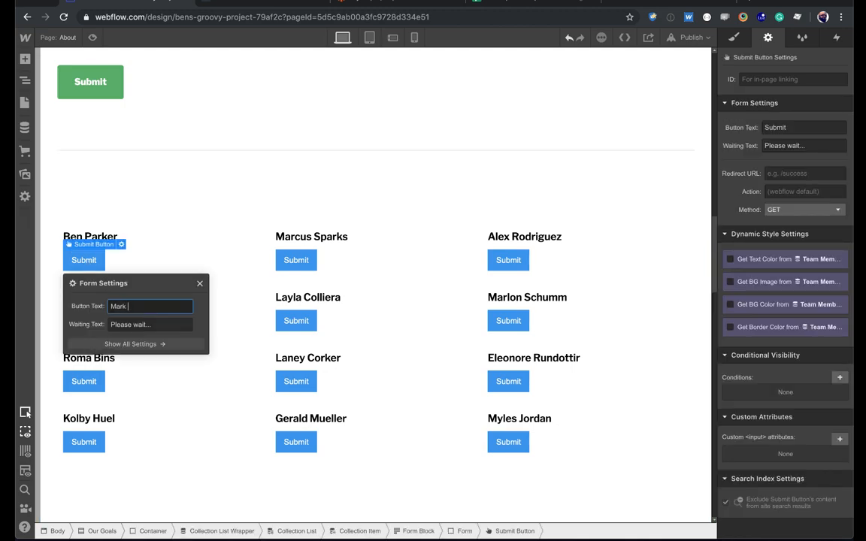
text( As Available to Hire)
click(180, 260)
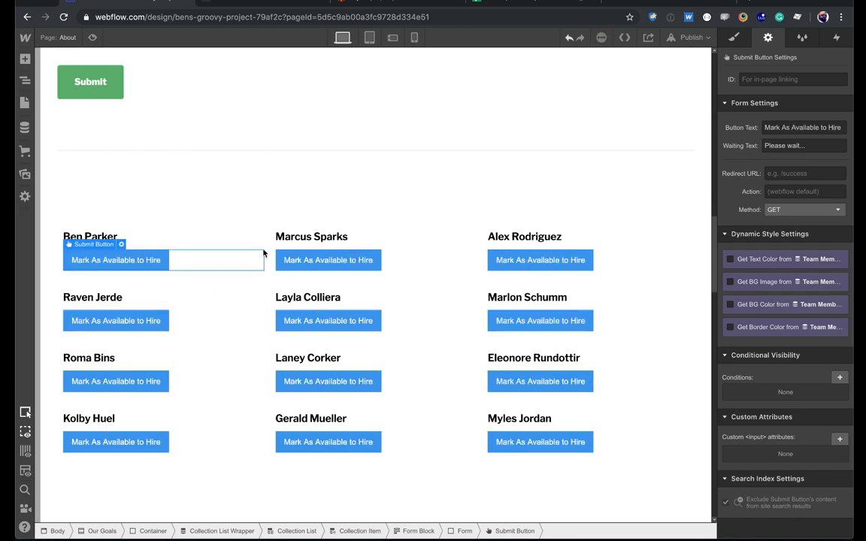
Step: Set the collection form's submit button background color to the Medium Sea Green swatch
click(192, 261)
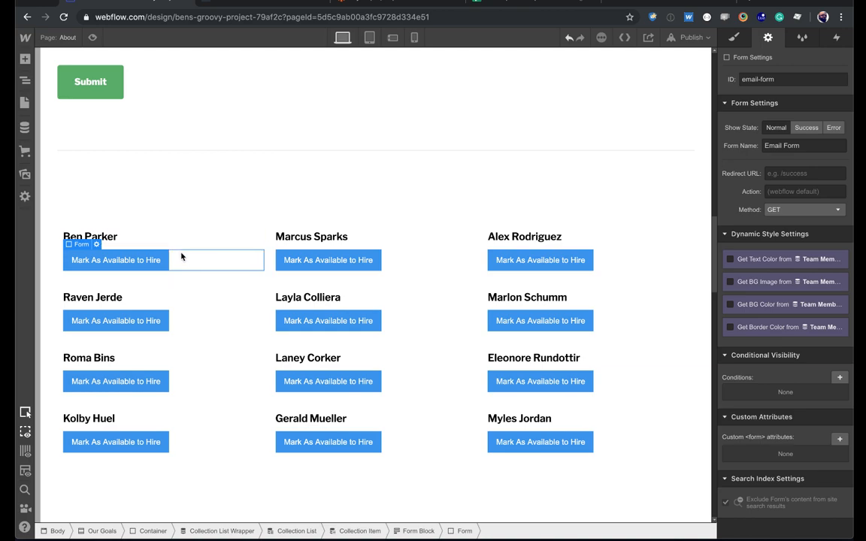
click(163, 260)
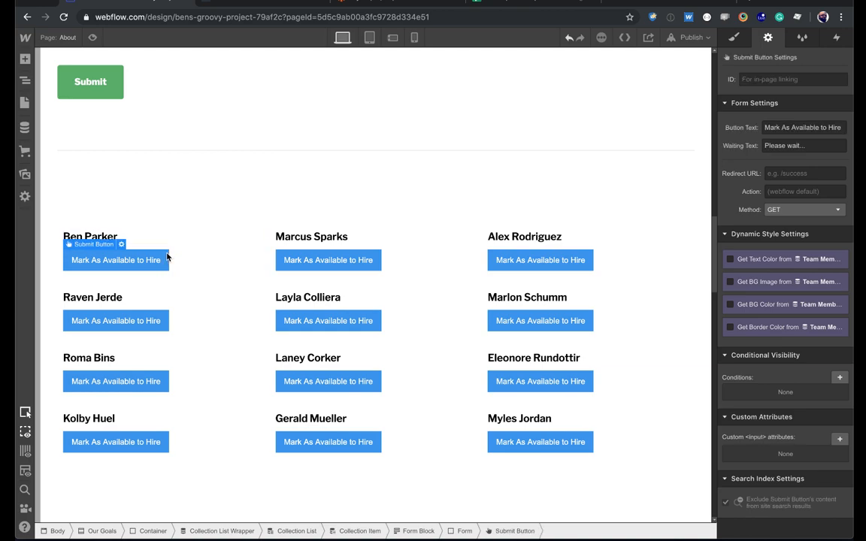
click(192, 260)
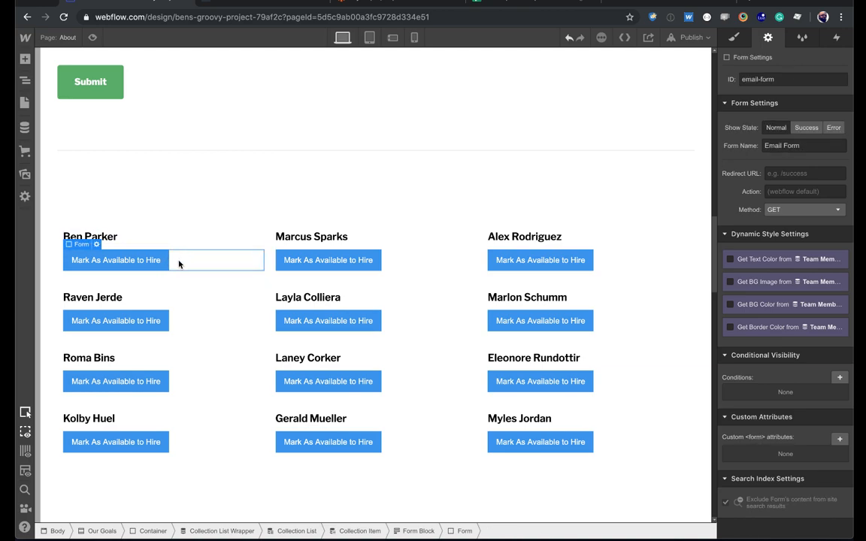
click(167, 259)
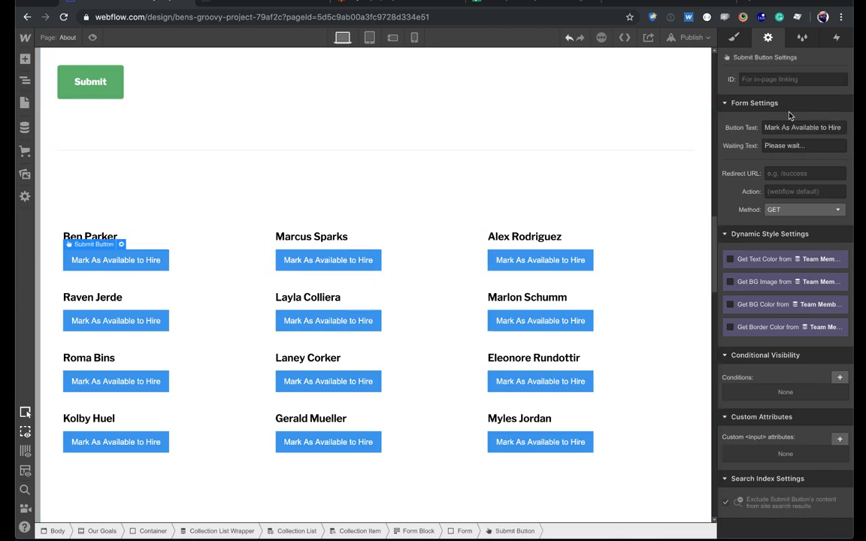
click(734, 37)
scroll(756, 308, down, 5)
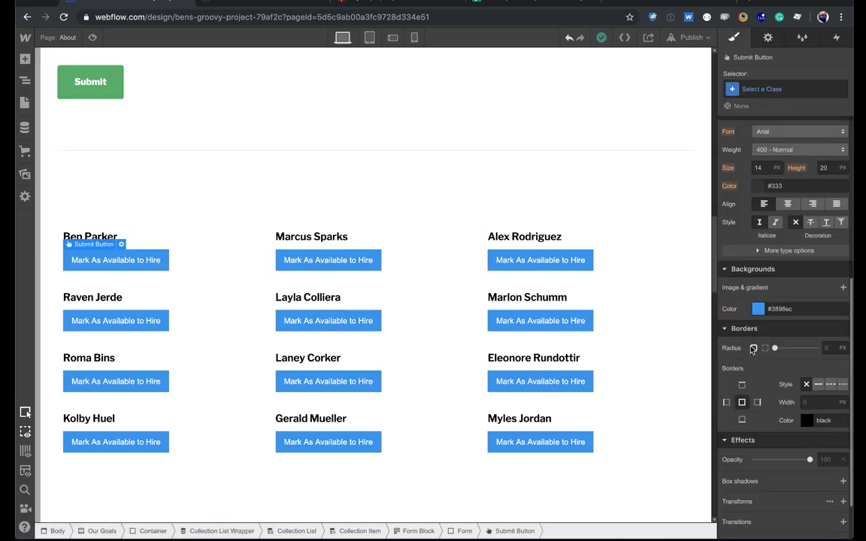
click(758, 310)
click(777, 485)
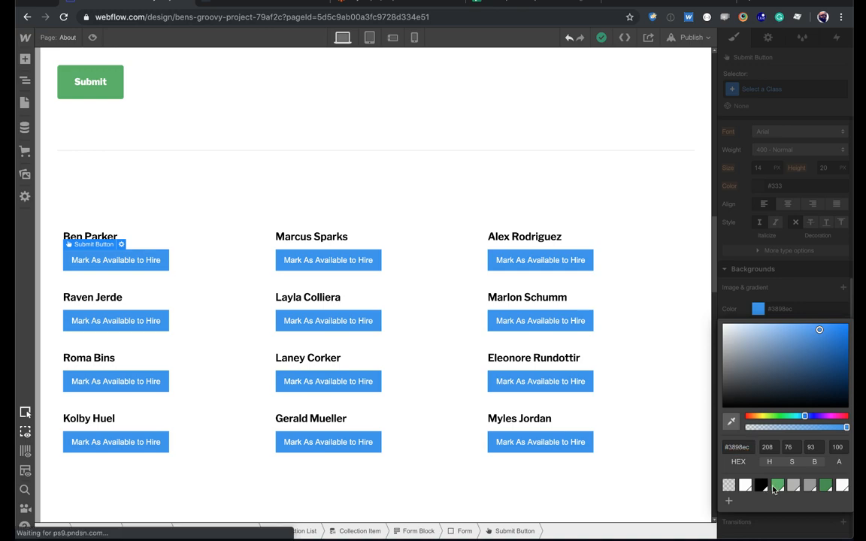
click(376, 242)
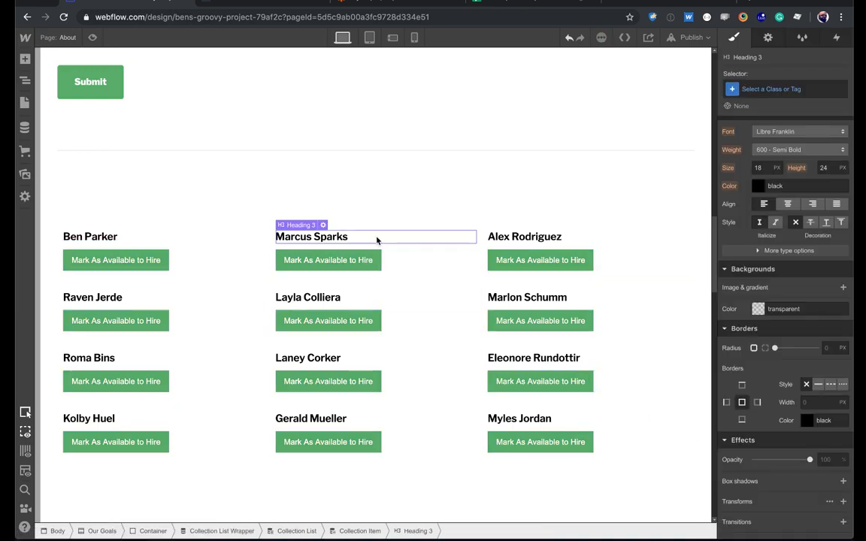
Step: Set the width of the "Mark As Available to Hire" button to 100%
click(164, 259)
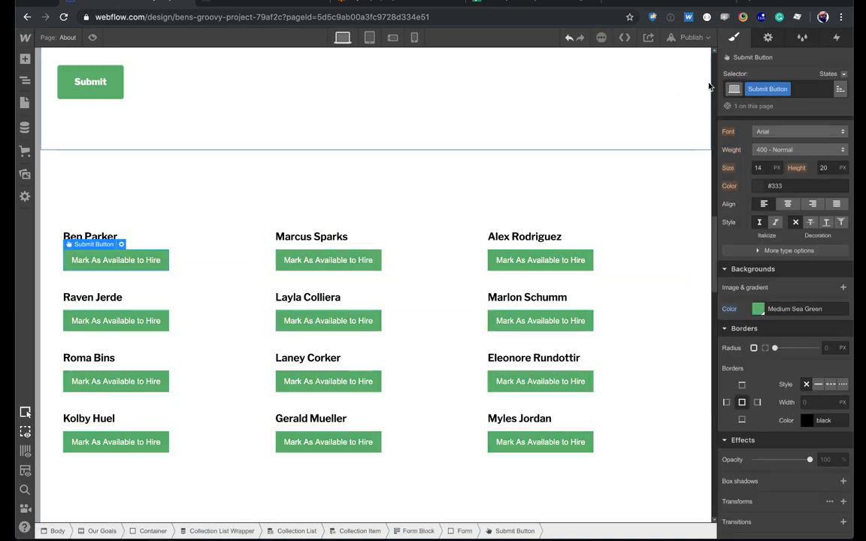
scroll(769, 173, up, 4)
click(761, 277)
text(100)
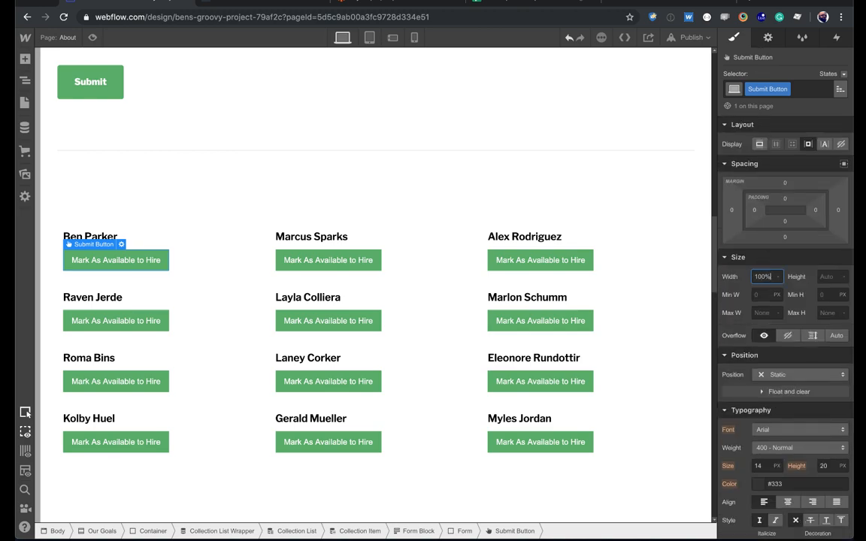
text(%)
key(Return)
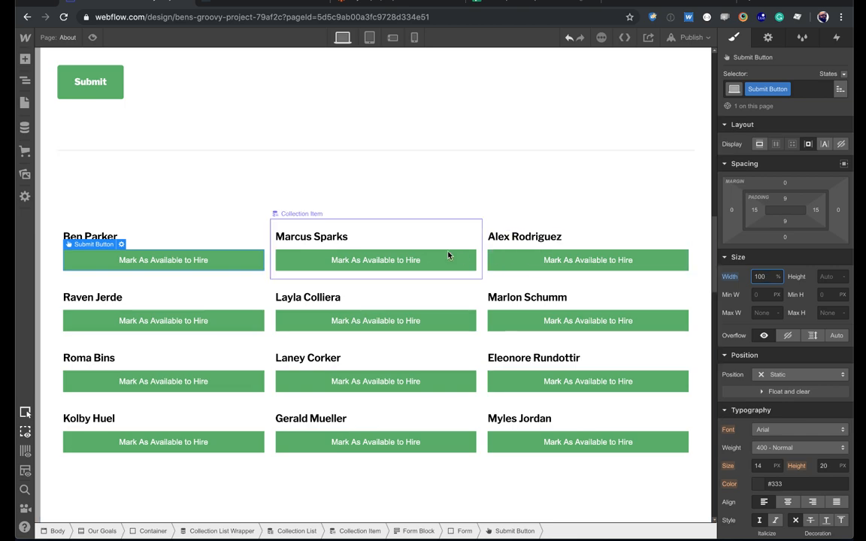
Step: Center-align the name heading in the collection items
click(373, 239)
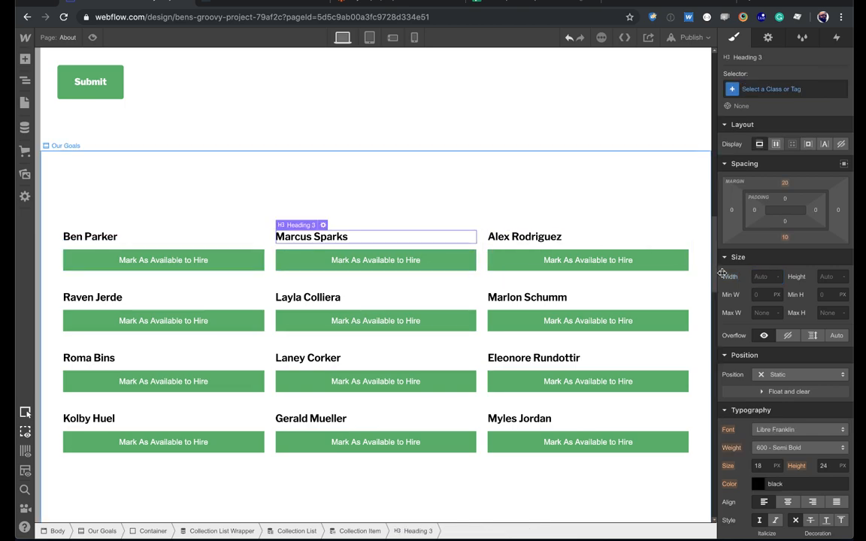
click(788, 502)
click(183, 256)
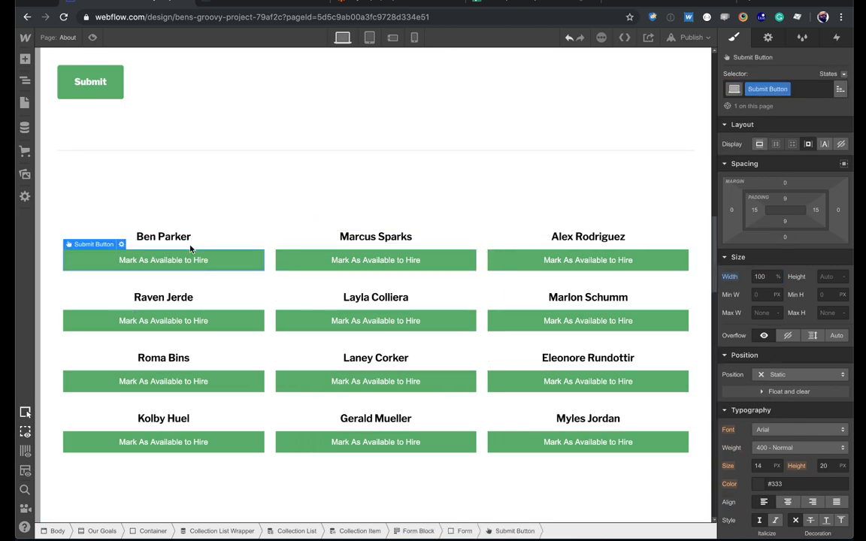
click(189, 237)
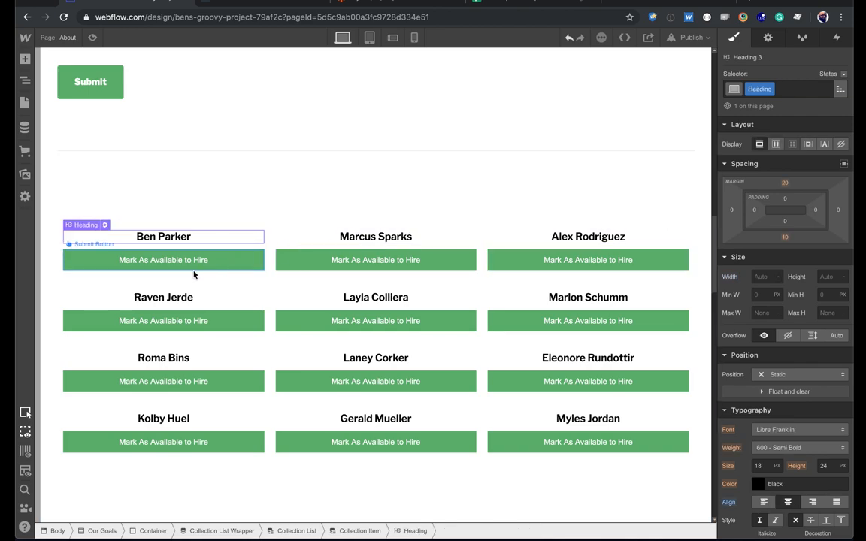
Step: Select the form around the "Mark As Available to Hire" button and show its Success state
click(173, 256)
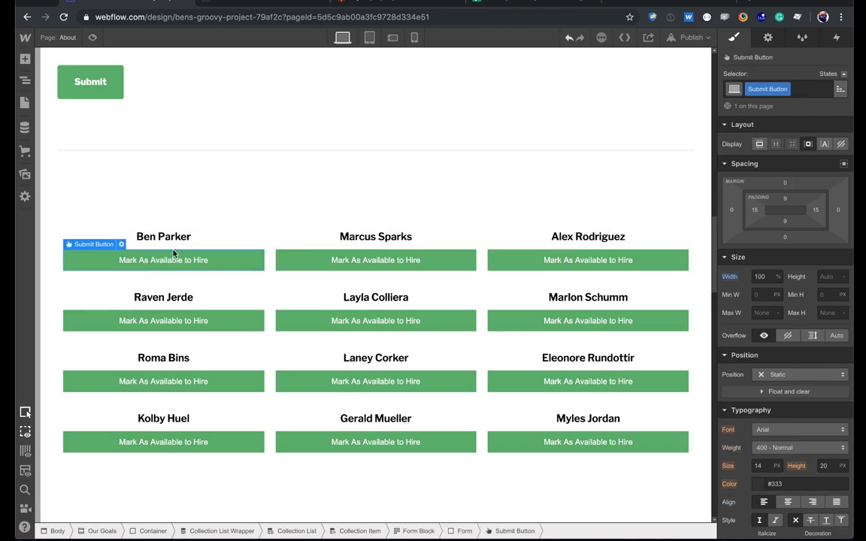
click(768, 37)
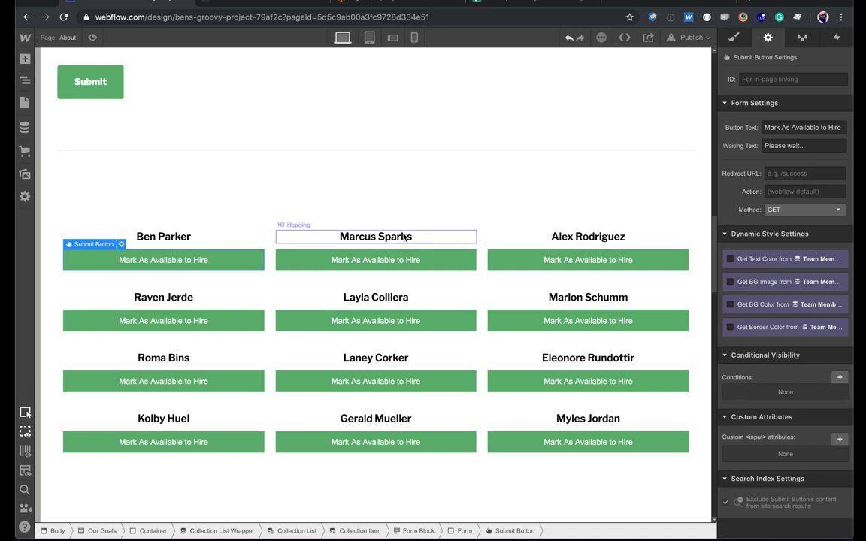
key(Up)
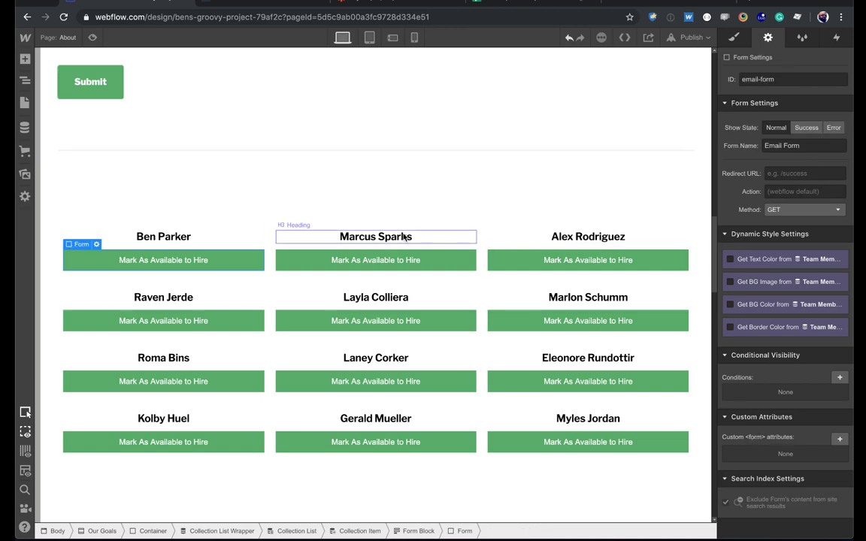
click(803, 129)
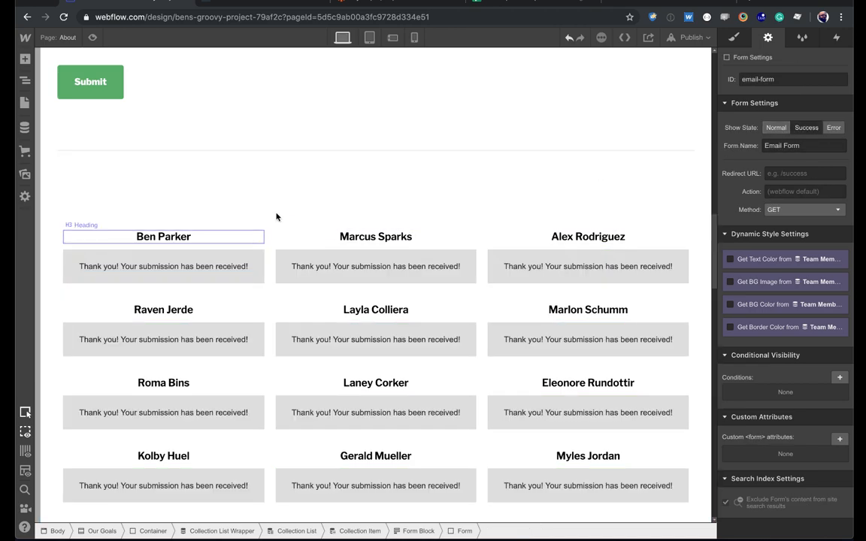
Step: Open the loading.io website in a new browser tab
click(595, 4)
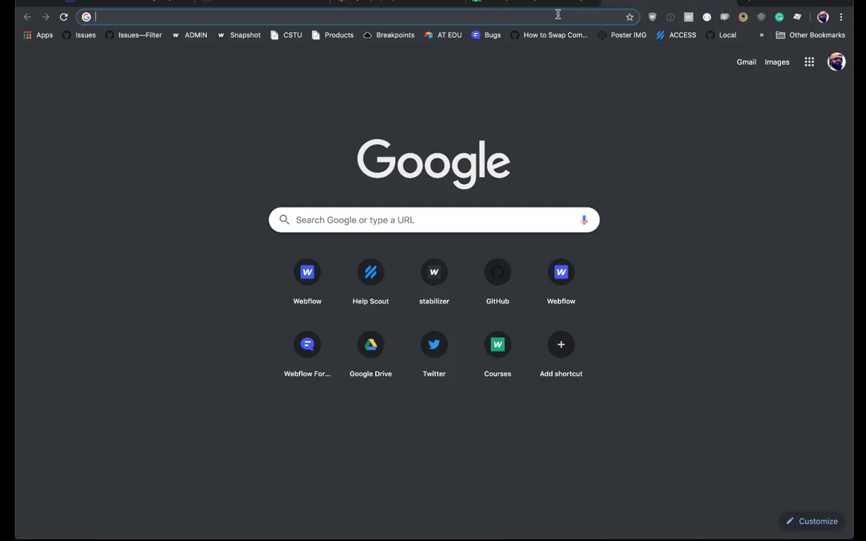
text(loadin)
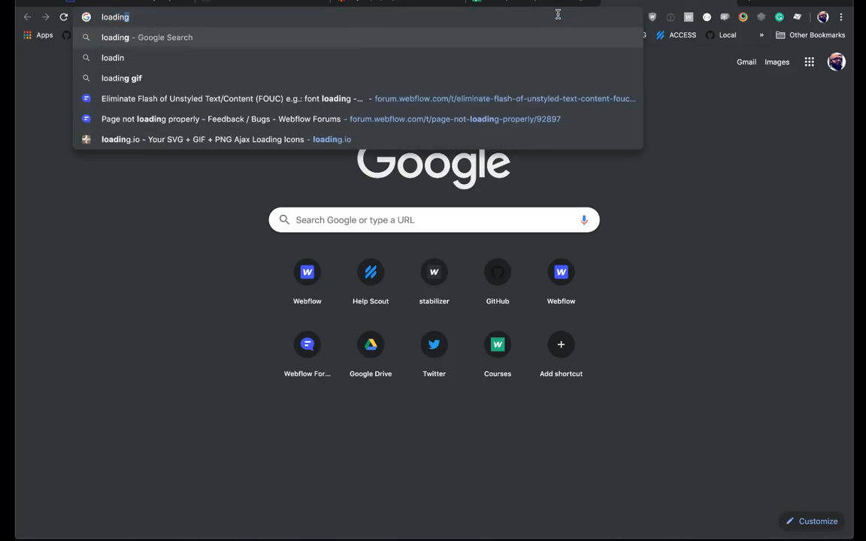
key(Down)
key(Down)
key(Down)
key(Down)
key(Down)
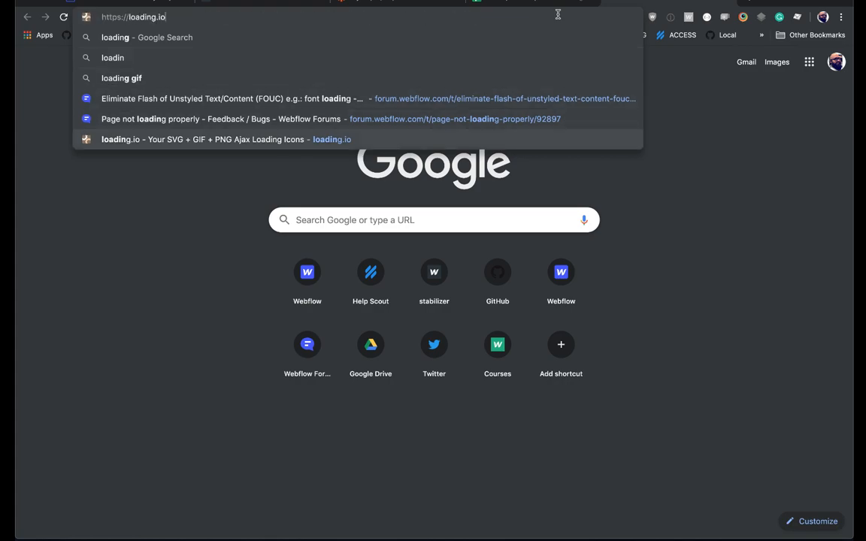
key(Return)
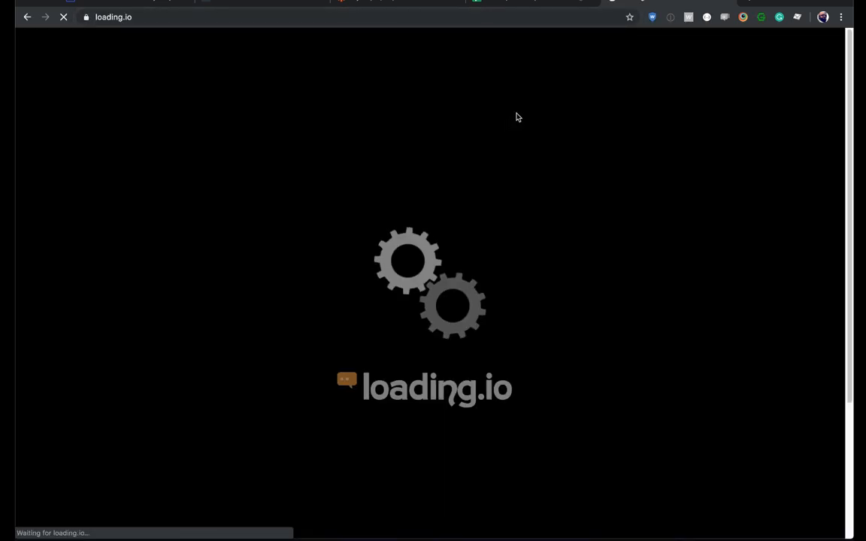
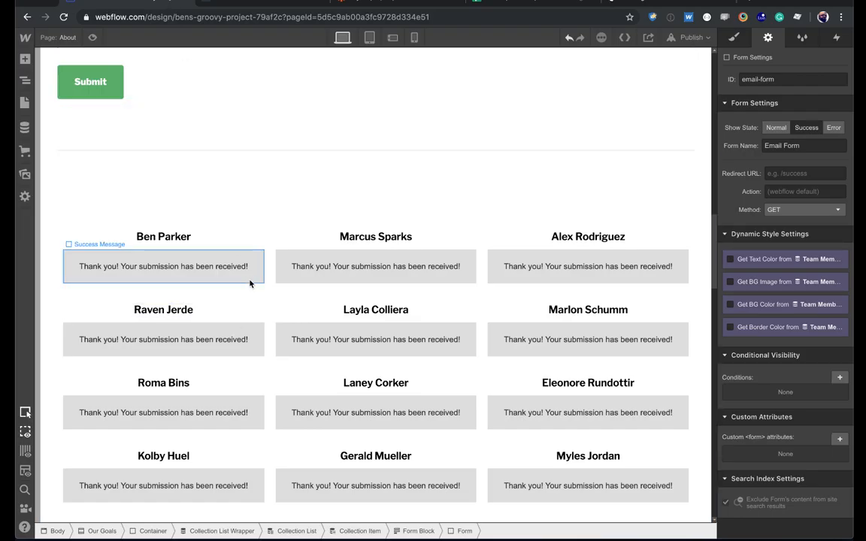
Step: Replace the text of the collection form's success message with "Success!"
double_click(236, 266)
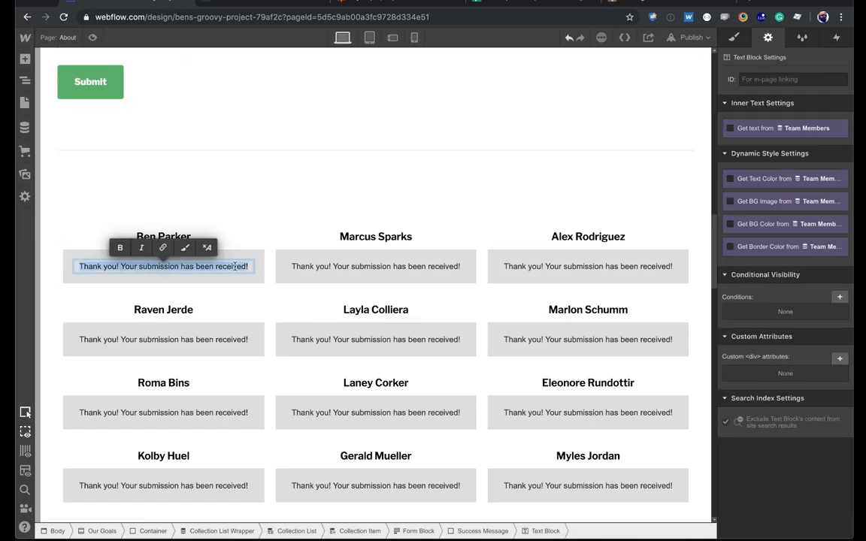
text(Success!)
click(238, 258)
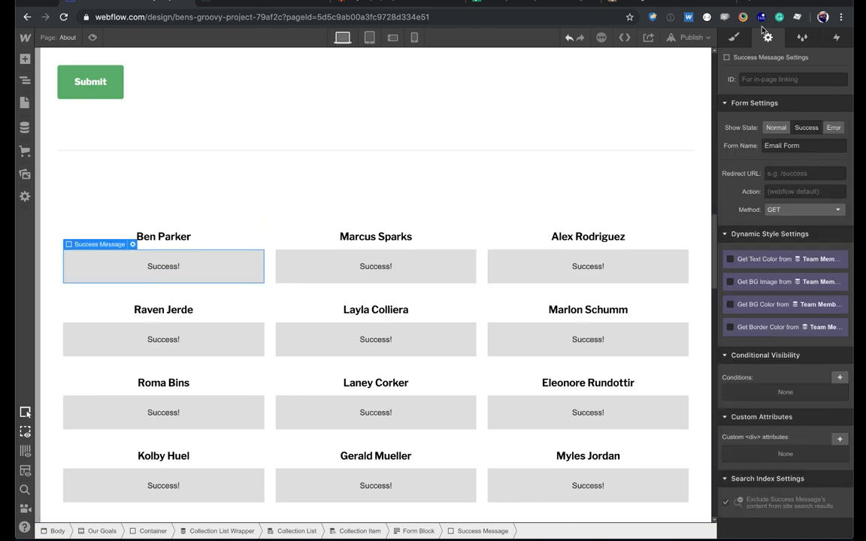
Step: Set the success message's background color to the Medium Sea Green swatch and reduce its top and bottom padding
click(734, 37)
scroll(767, 321, down, 5)
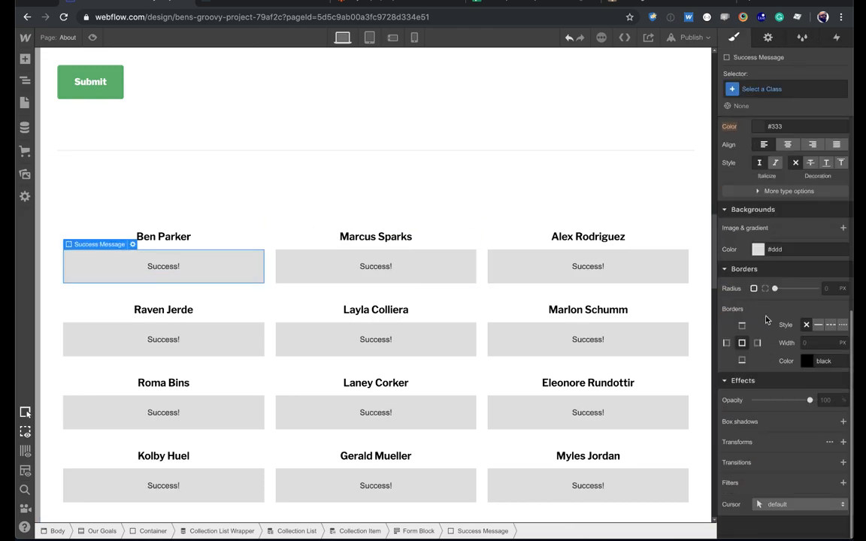
click(759, 251)
click(779, 425)
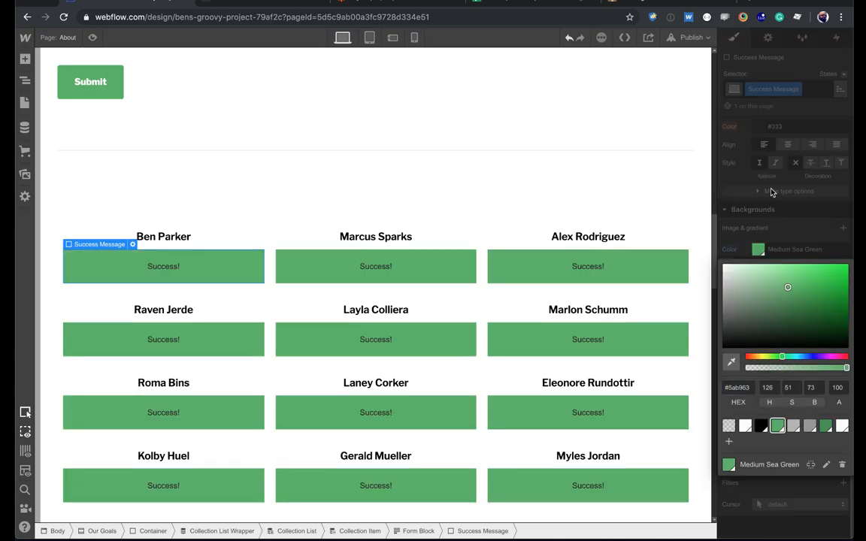
mouse_move(783, 218)
mouse_down()
mouse_move(784, 227)
mouse_move(782, 218)
mouse_up()
key(d)
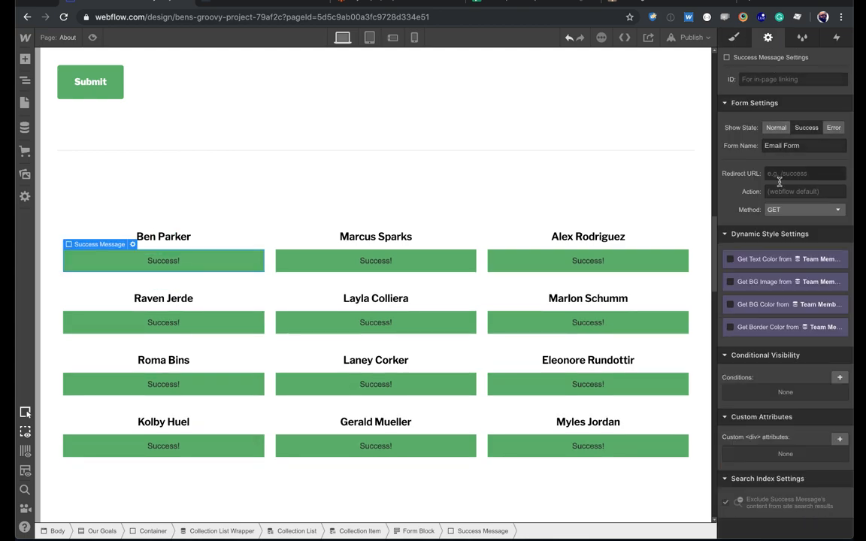
Step: Compare the form's Normal and Success states by toggling between them
click(776, 128)
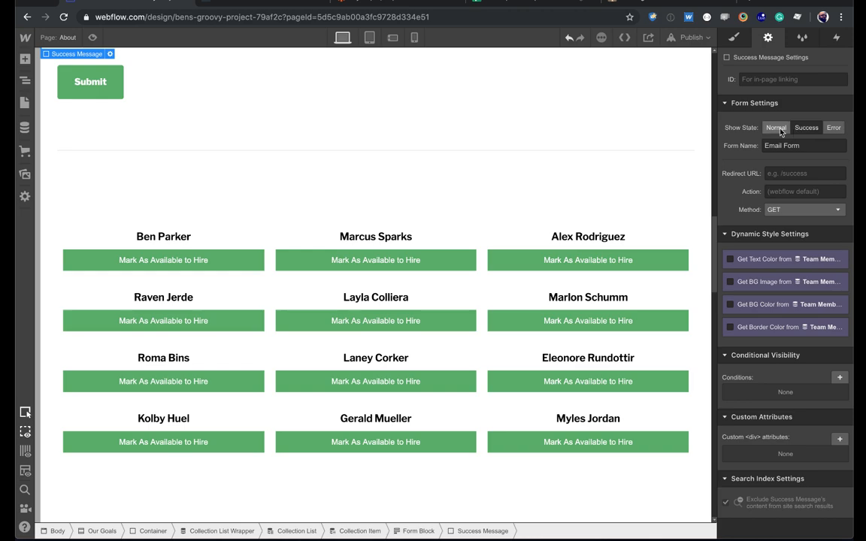
click(807, 130)
click(782, 130)
click(808, 129)
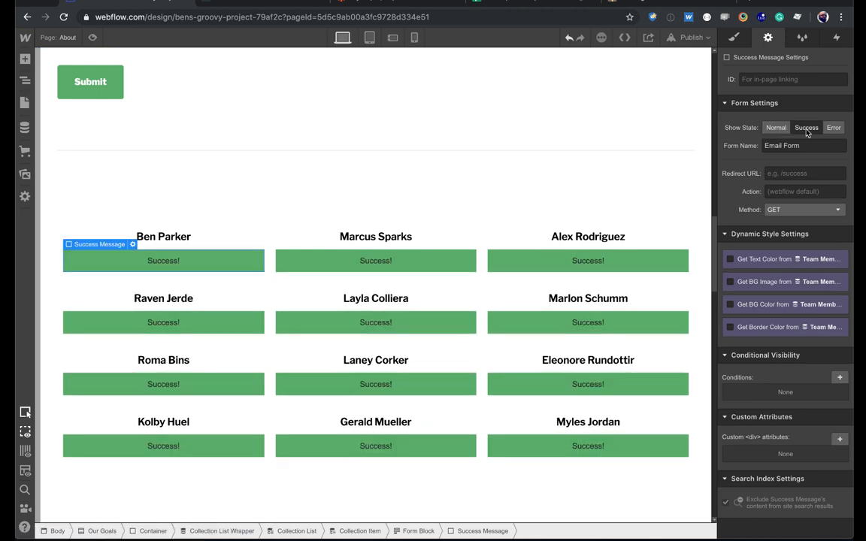
Step: Set the font color of the "Success!" text block to the White swatch
click(247, 263)
key(s)
scroll(767, 282, down, 5)
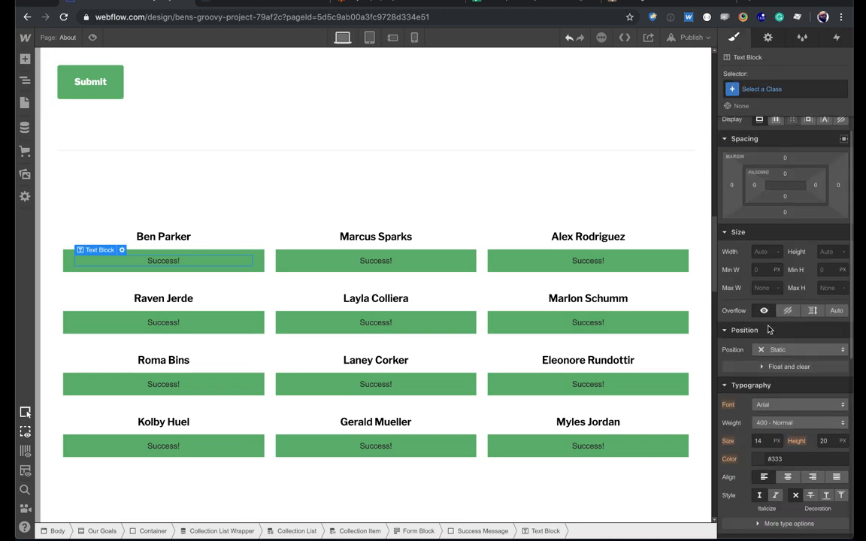
click(761, 271)
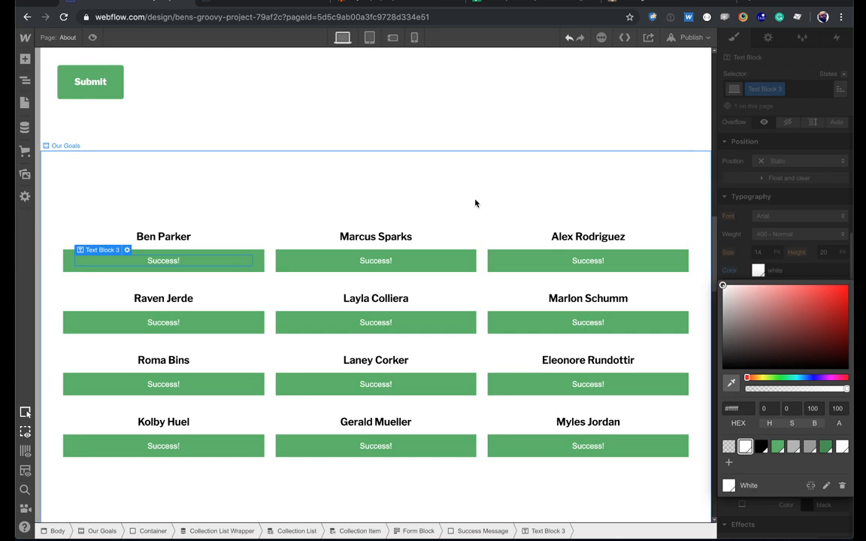
click(486, 175)
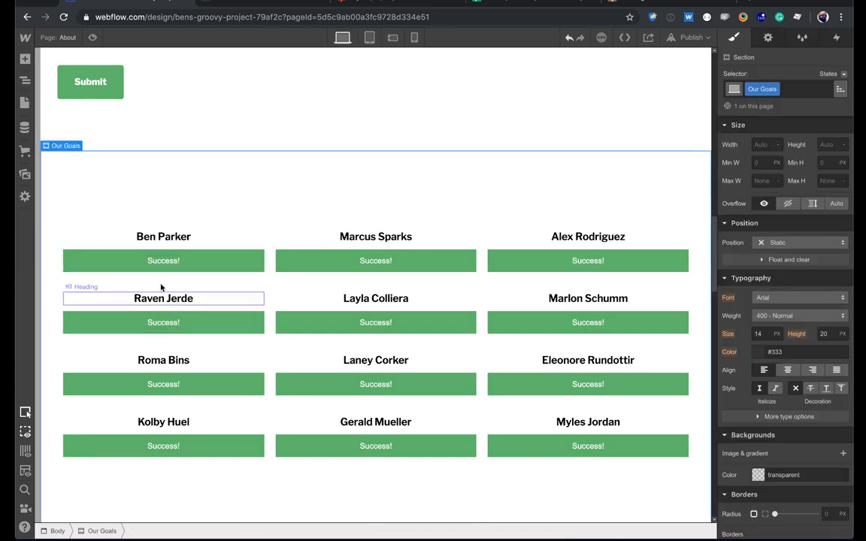
Step: Select the form block around the success message and return it to its Normal state
click(215, 267)
click(215, 267)
key(d)
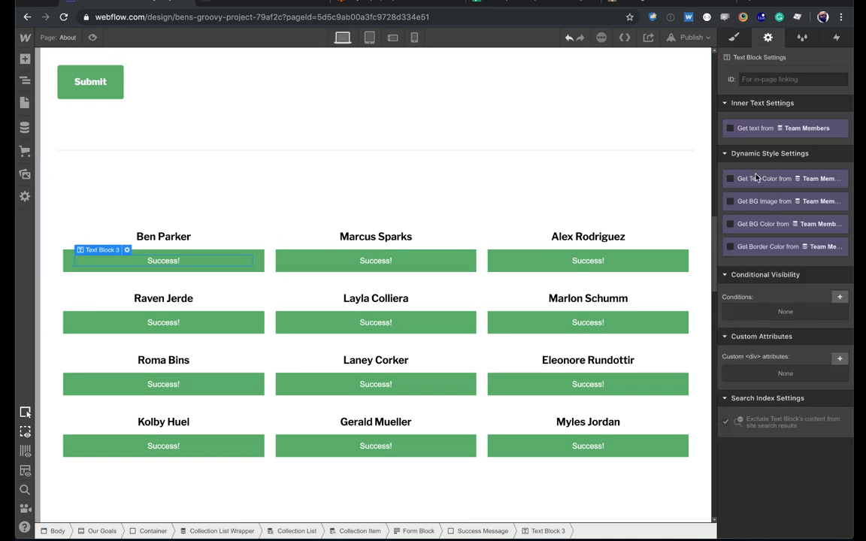
key(Escape)
key(Escape)
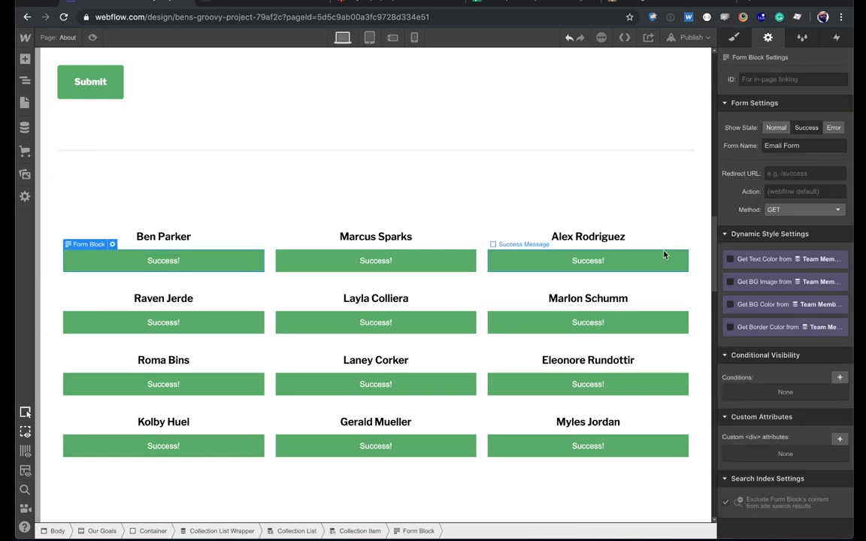
click(775, 127)
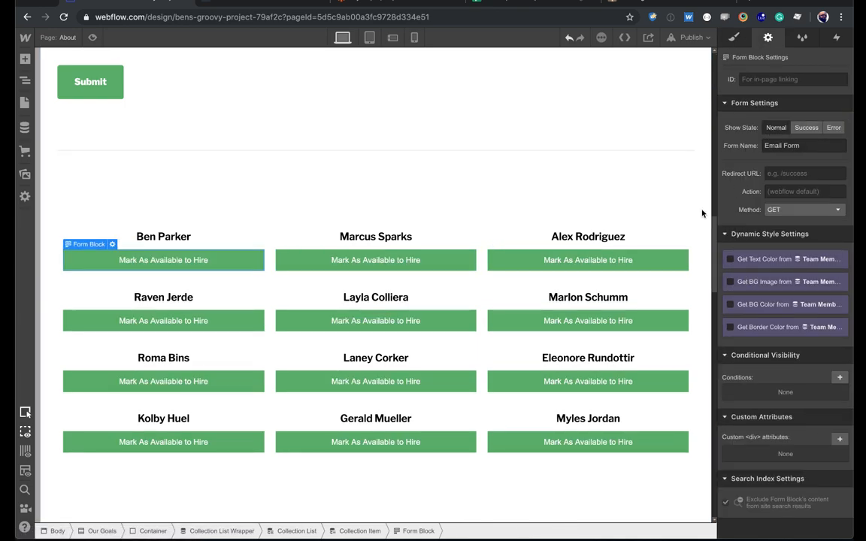
click(227, 194)
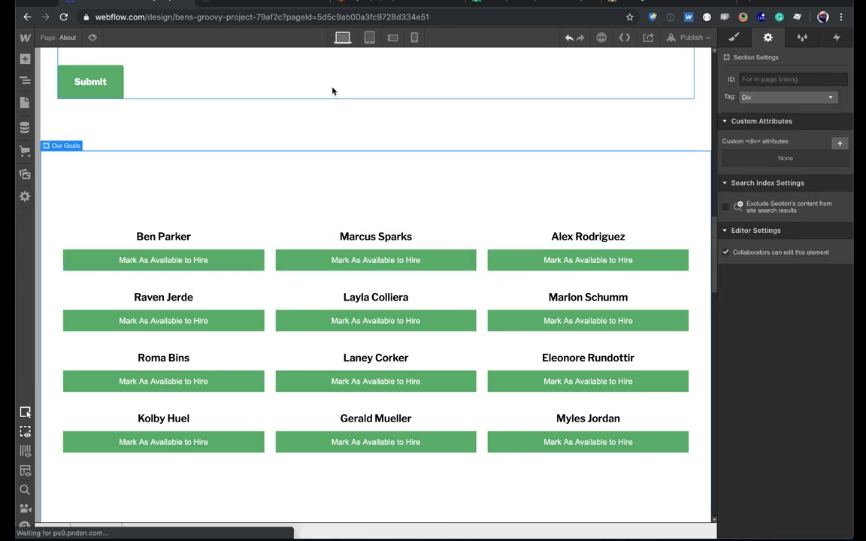
Step: Publish the site to its webflow.io domain and open the live About page at the team member list
key(shift+p)
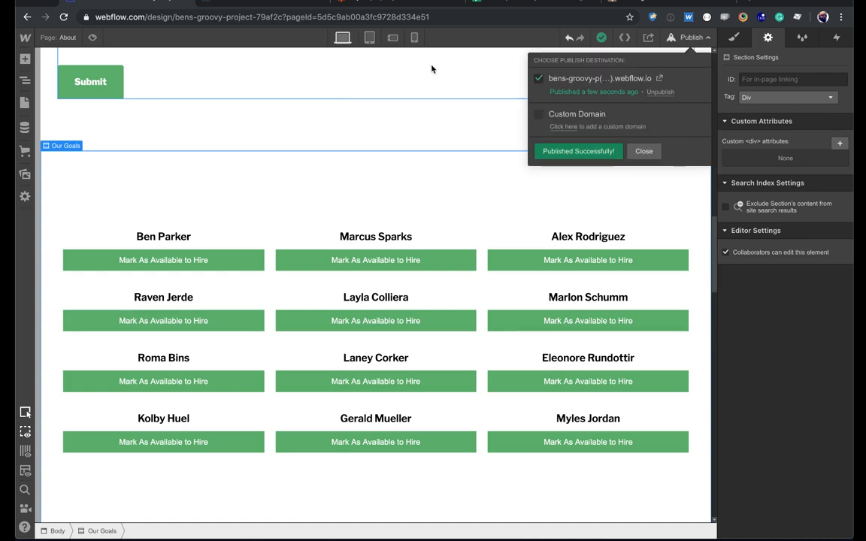
click(660, 78)
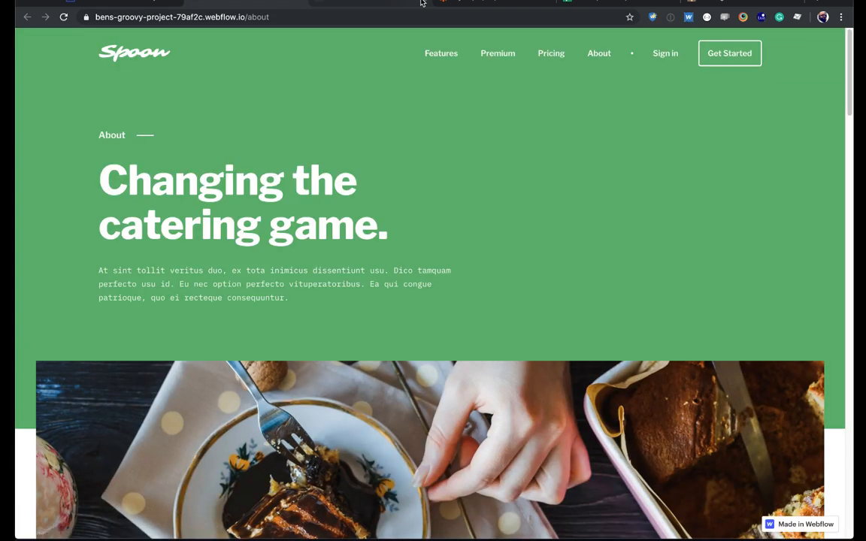
scroll(386, 110, down, 5)
scroll(386, 110, down, 10)
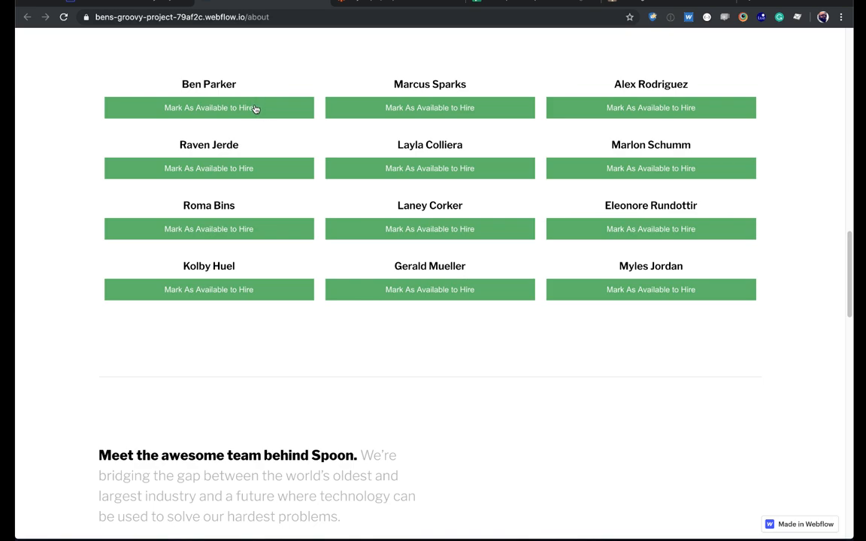
Step: Check the submit button in the Designer, and submit the first team member's "Mark As Available to Hire" form on the live page
click(152, 2)
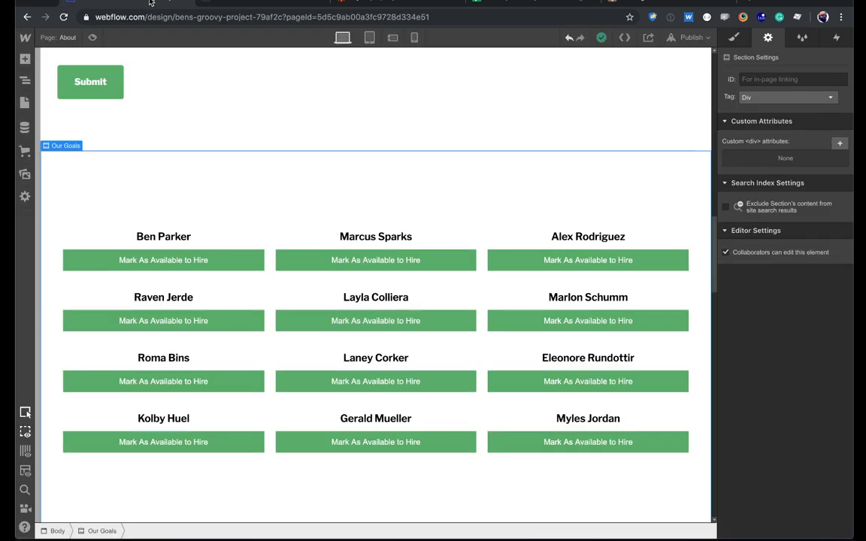
click(227, 265)
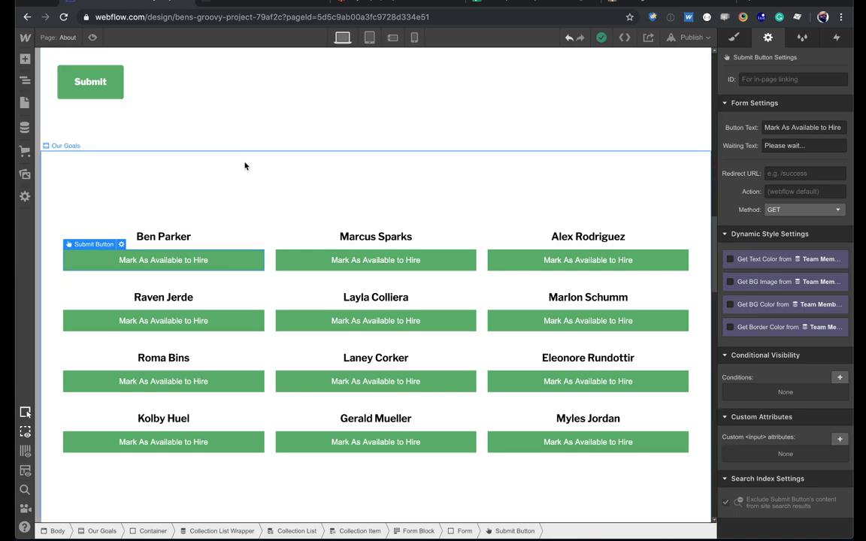
click(248, 3)
click(204, 109)
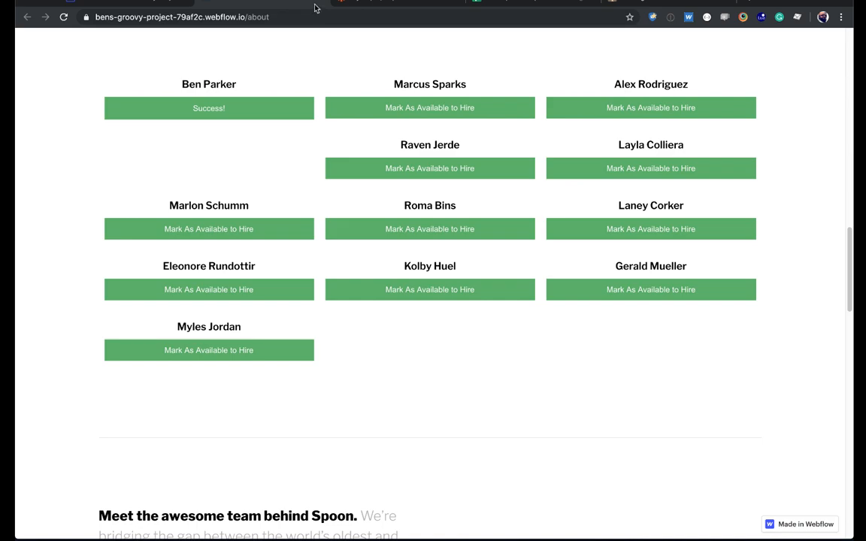
Step: Switch to Zapier and create a new Zap with Webflow's Form Submission as its trigger
click(389, 3)
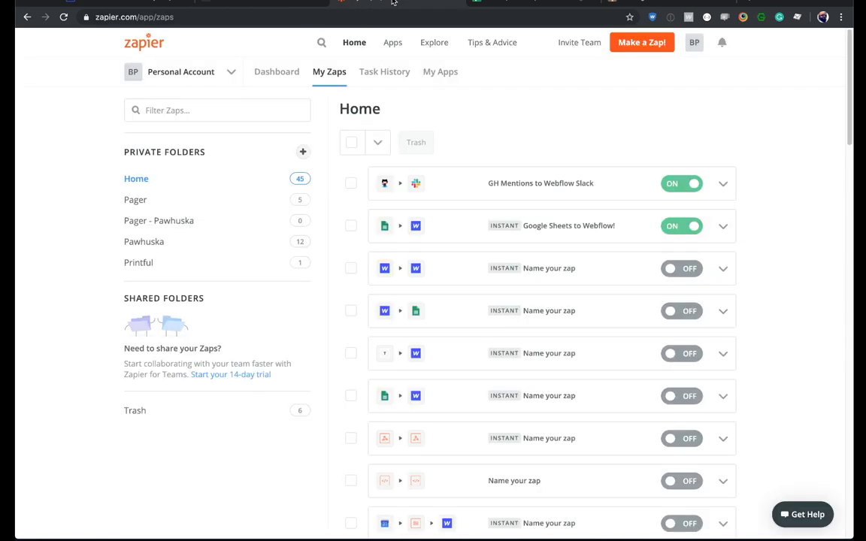
click(645, 43)
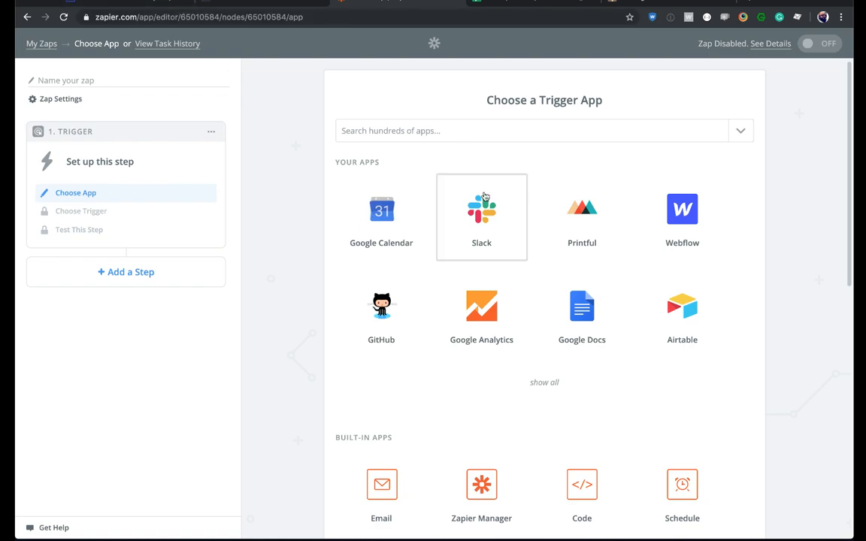
click(699, 208)
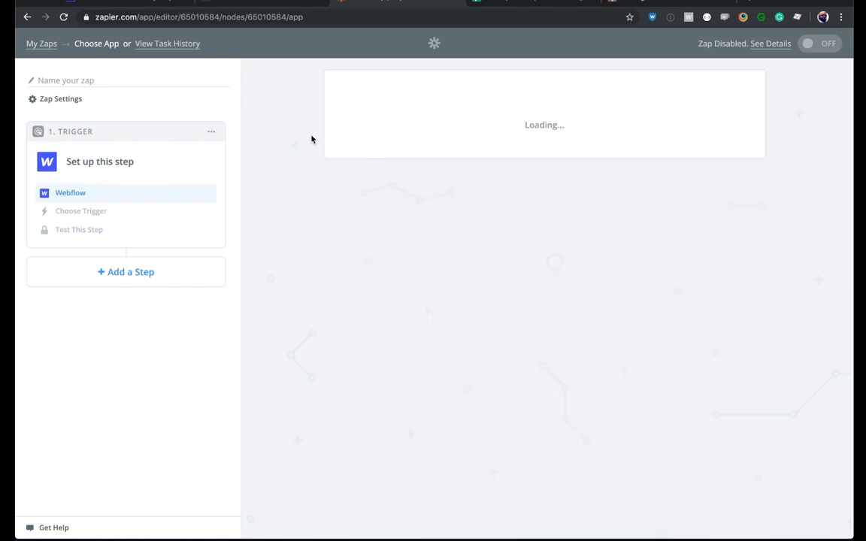
click(421, 323)
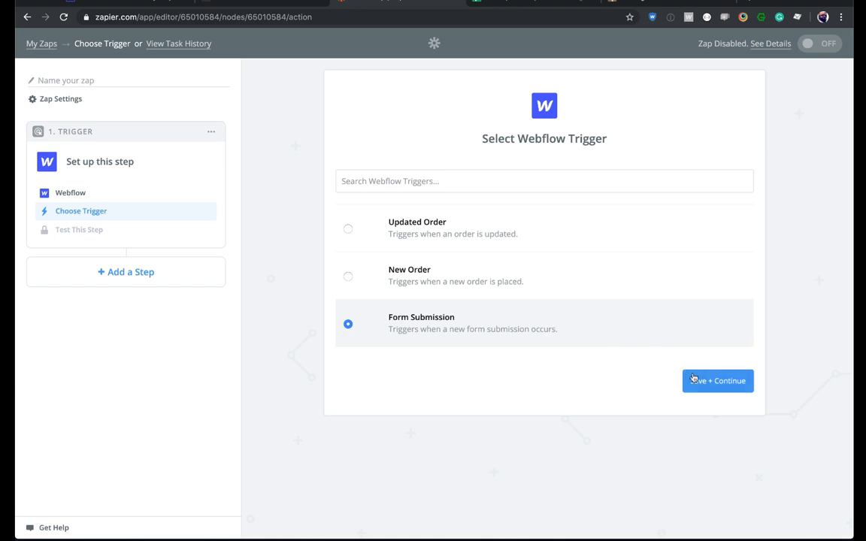
click(731, 382)
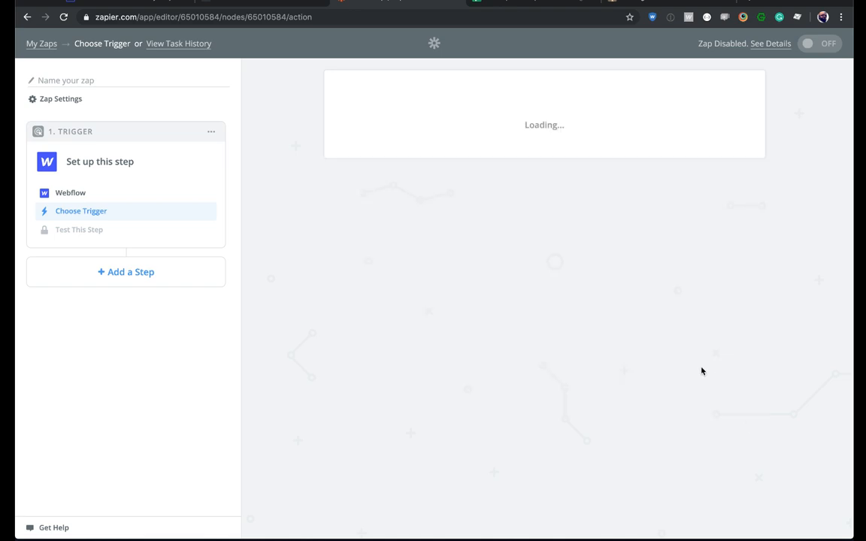
Step: Use the "Google Sheets Zap" Webflow account for the trigger and save the choice
scroll(572, 316, down, 8)
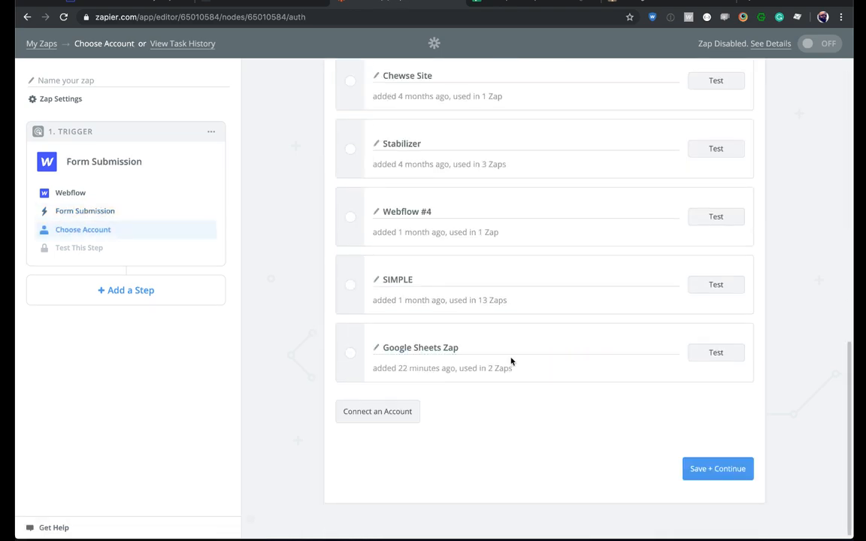
click(352, 352)
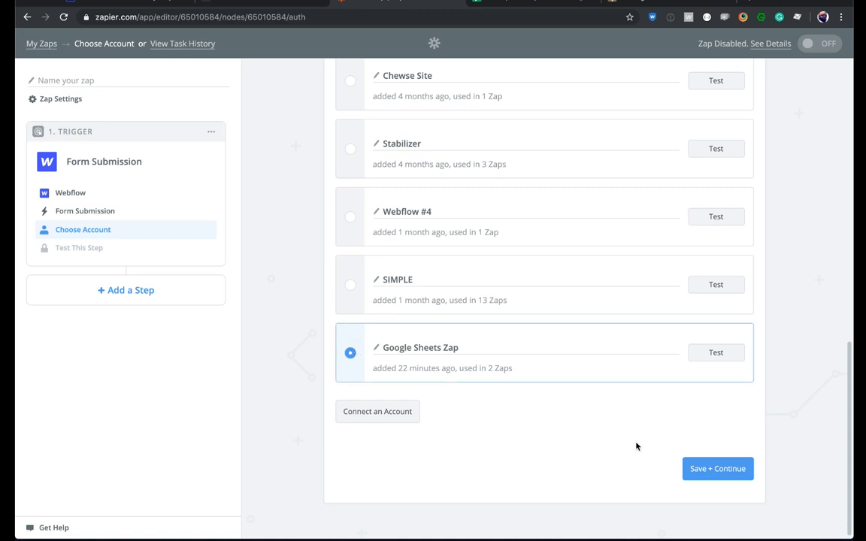
click(718, 470)
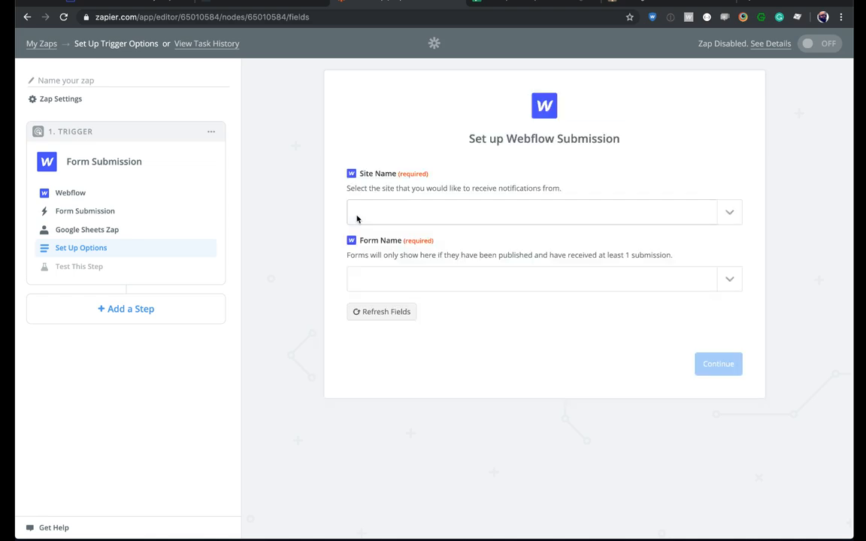
Step: Set the trigger's site name to Ben's Groovy Project and its form name to Email Form
click(385, 213)
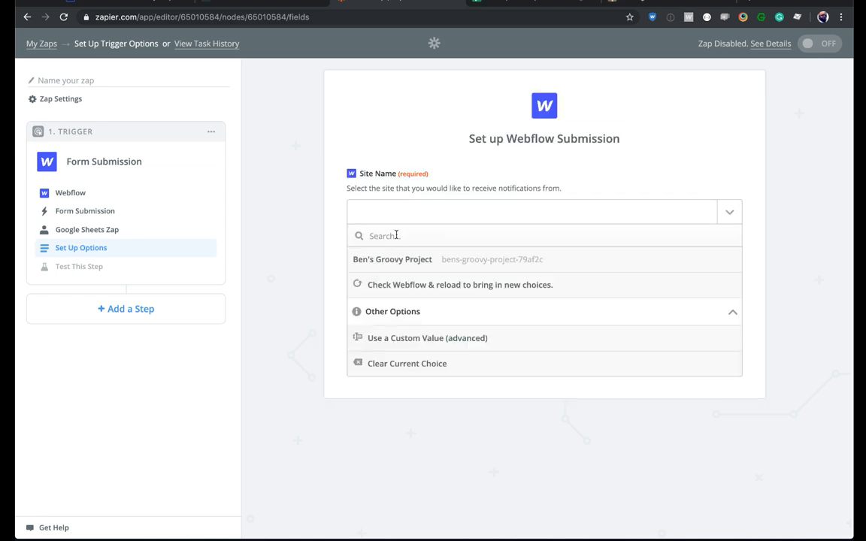
click(397, 261)
click(402, 281)
click(399, 353)
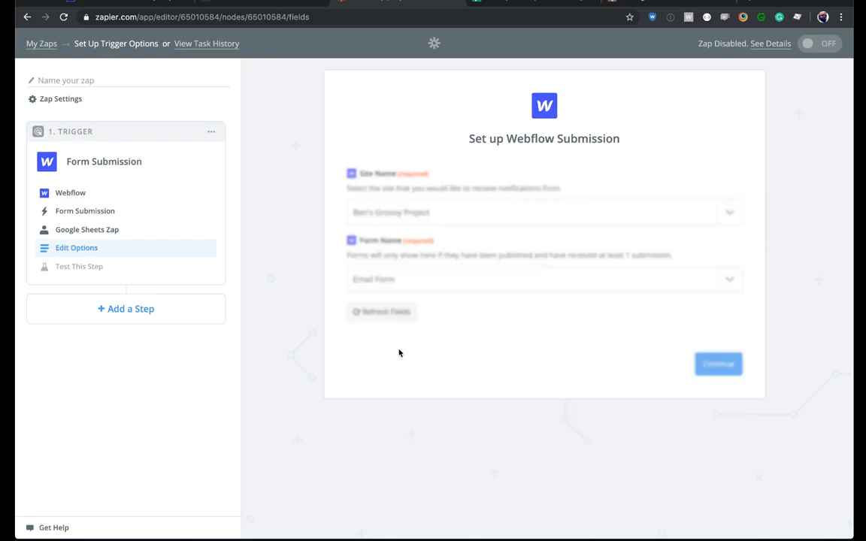
Step: Save the trigger options, inspect the sample form submission's fields, and continue with Submission A as the sample
click(703, 364)
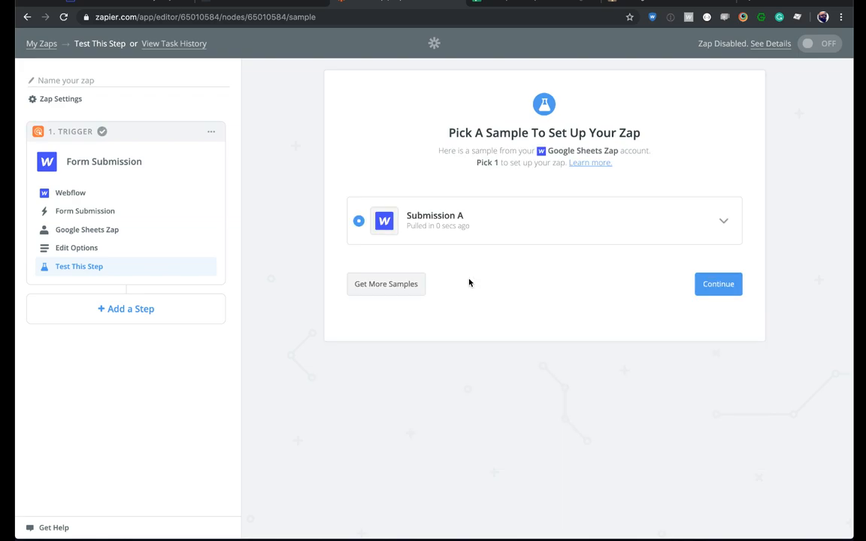
click(722, 222)
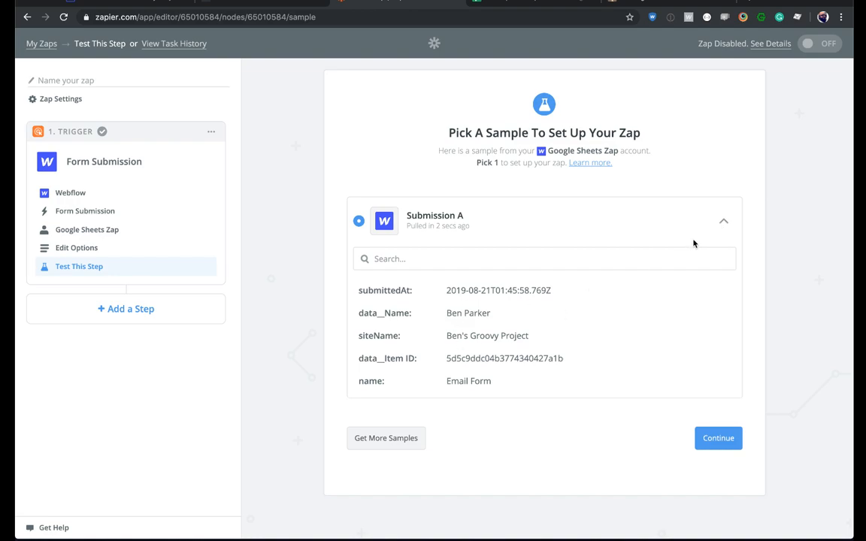
click(722, 223)
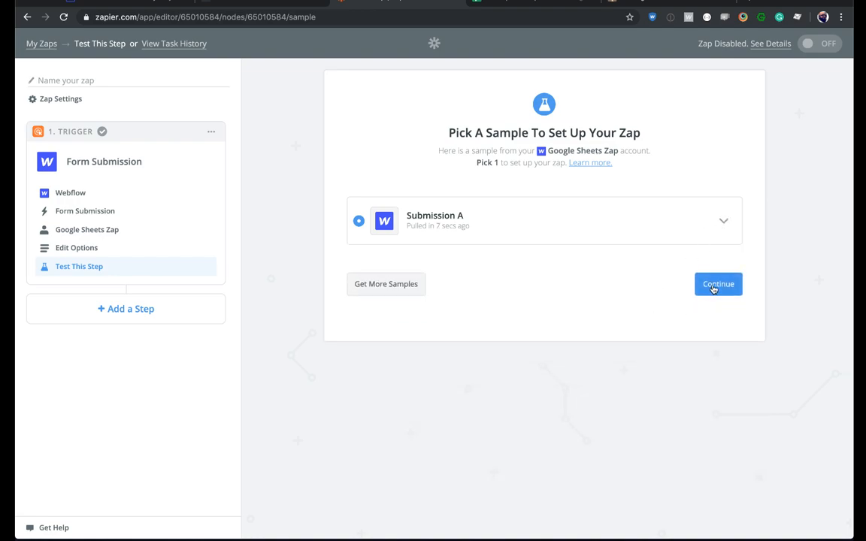
click(717, 285)
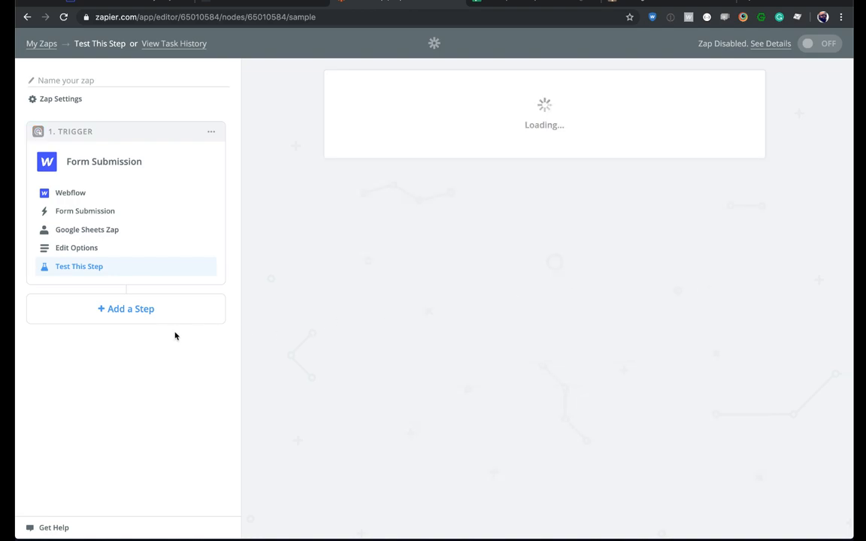
Step: Add an action step to the Zap using Webflow's Update Live Item action
click(141, 313)
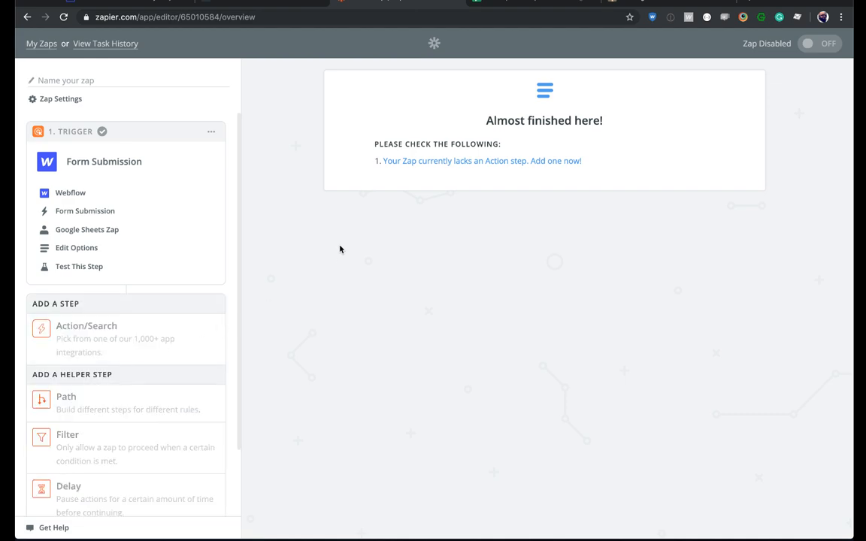
click(180, 334)
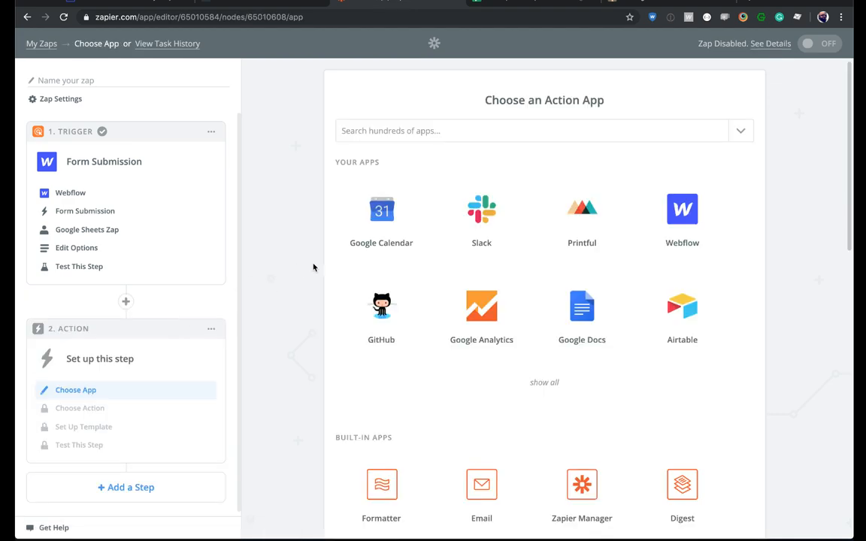
click(664, 213)
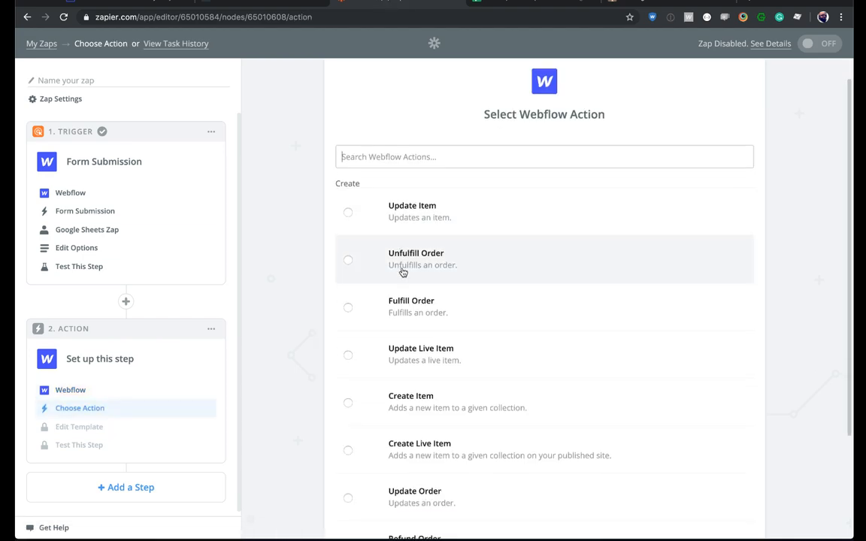
click(416, 350)
scroll(675, 389, down, 3)
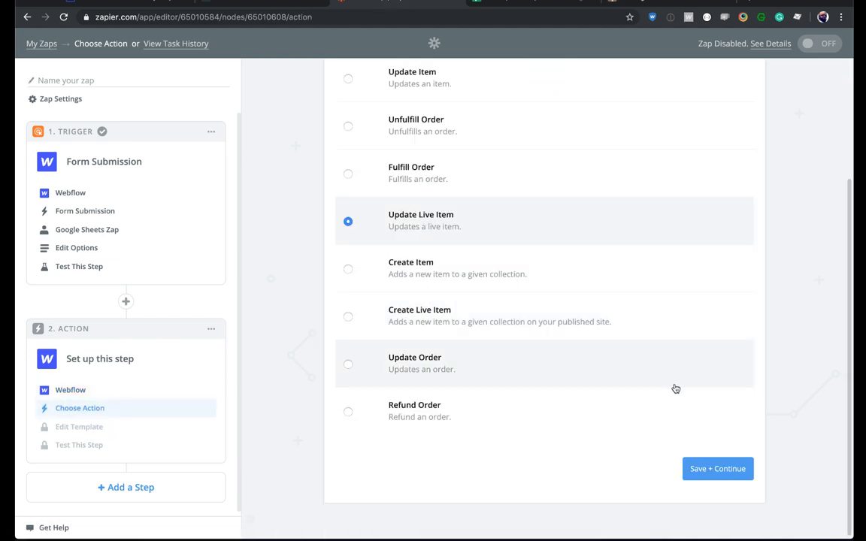
click(703, 471)
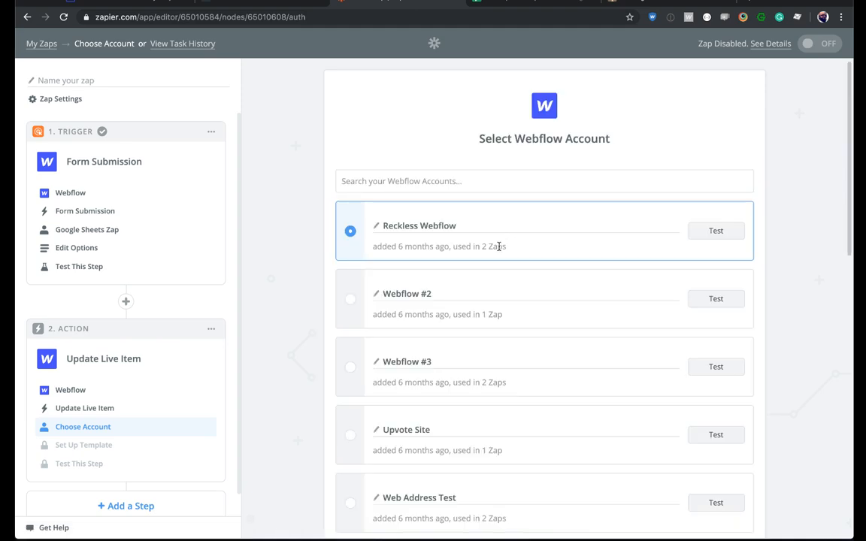
Step: Use the "Google Sheets Zap" Webflow account for the action and save the choice
scroll(498, 245, down, 9)
click(353, 349)
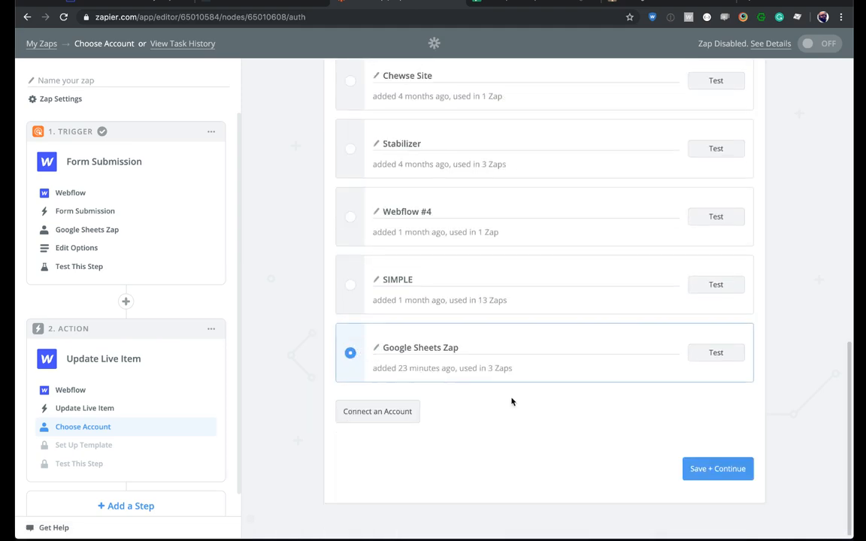
click(718, 470)
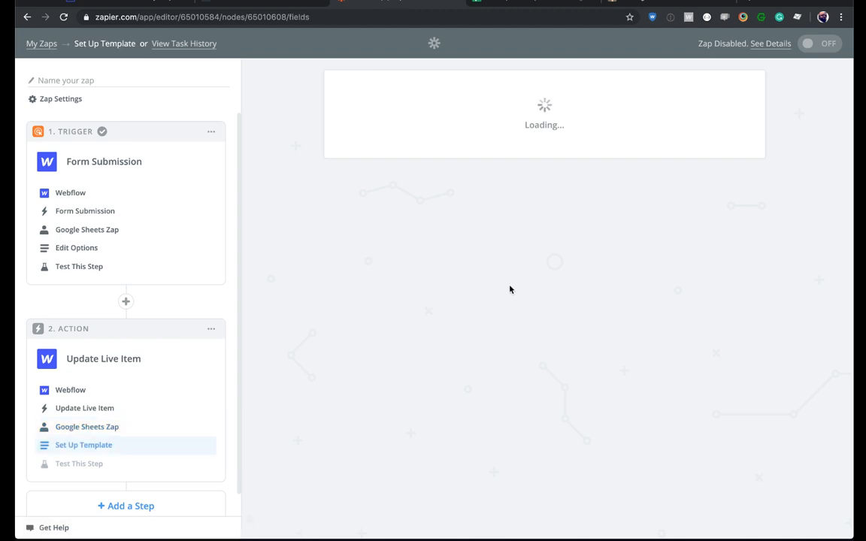
Step: Set the action's site to Ben's Groovy Project and its collection to Team Members
click(507, 263)
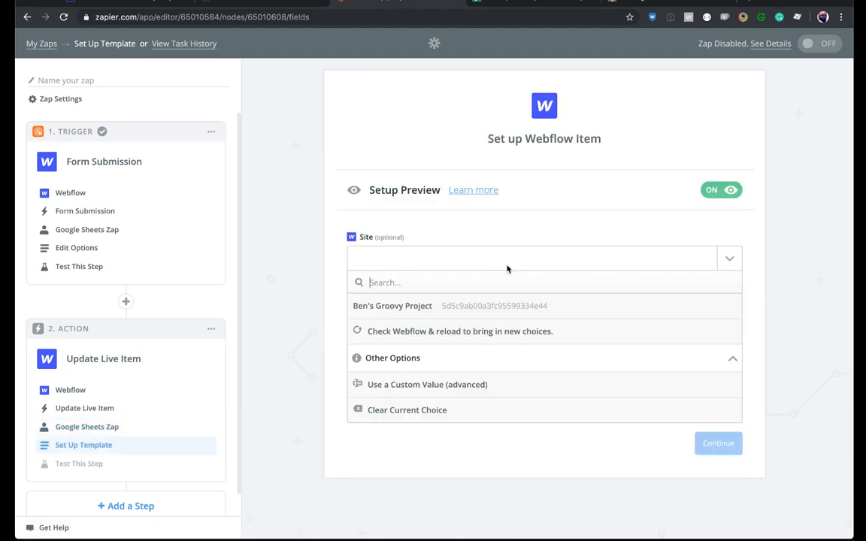
click(474, 310)
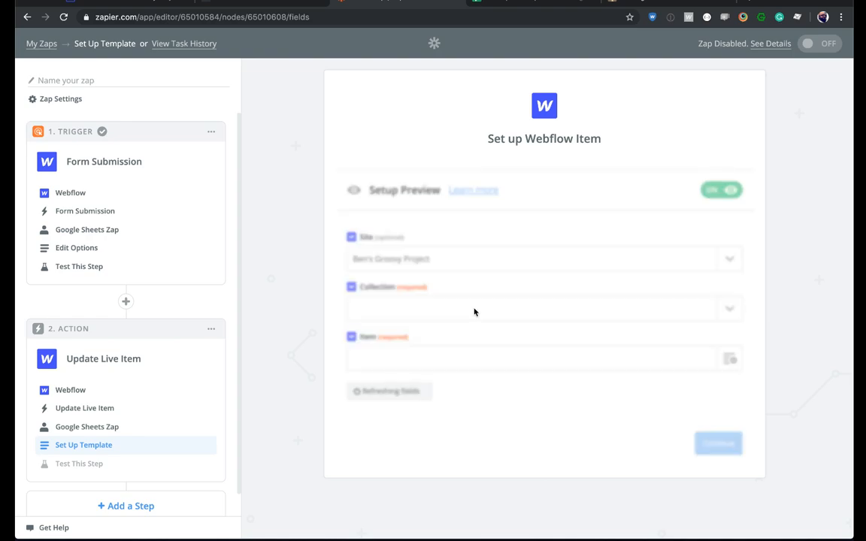
click(472, 310)
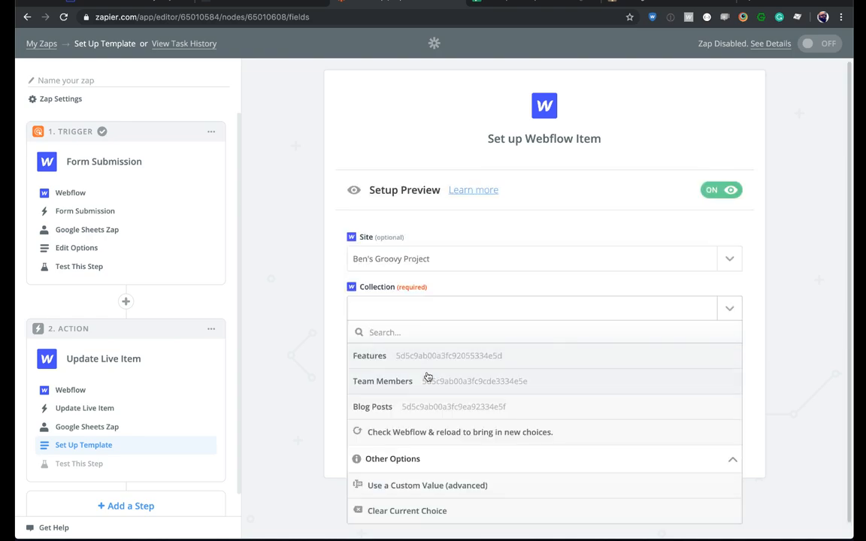
click(428, 380)
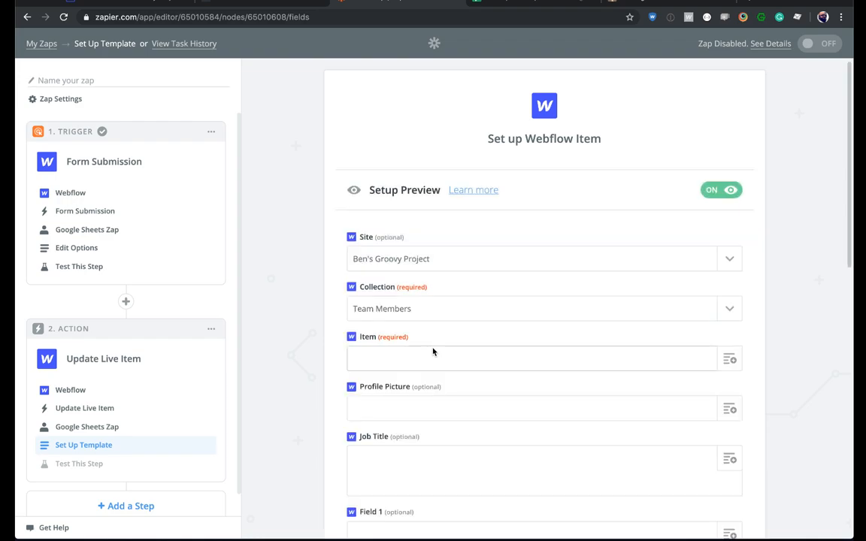
Step: Map the action's Item field to the form submission's Data Item ID and its Name field to Data Name
scroll(432, 316, down, 3)
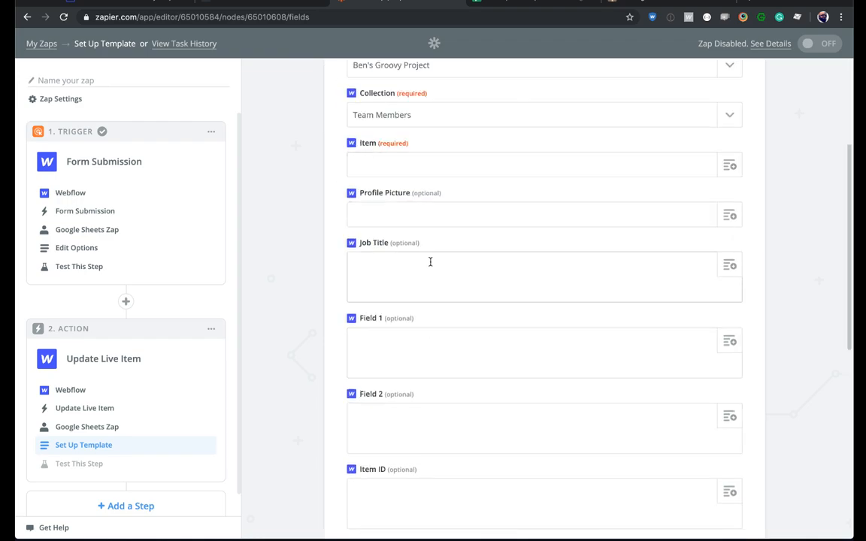
click(733, 167)
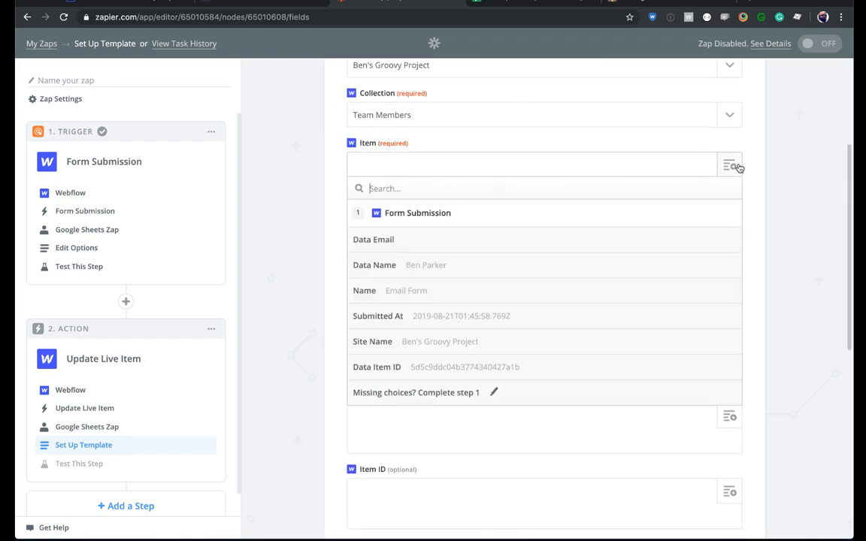
click(466, 365)
scroll(477, 324, down, 4)
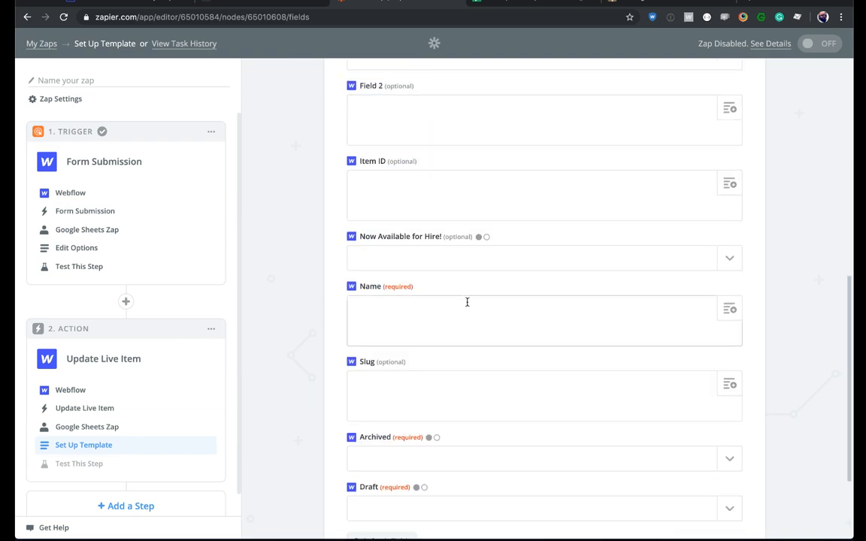
click(732, 309)
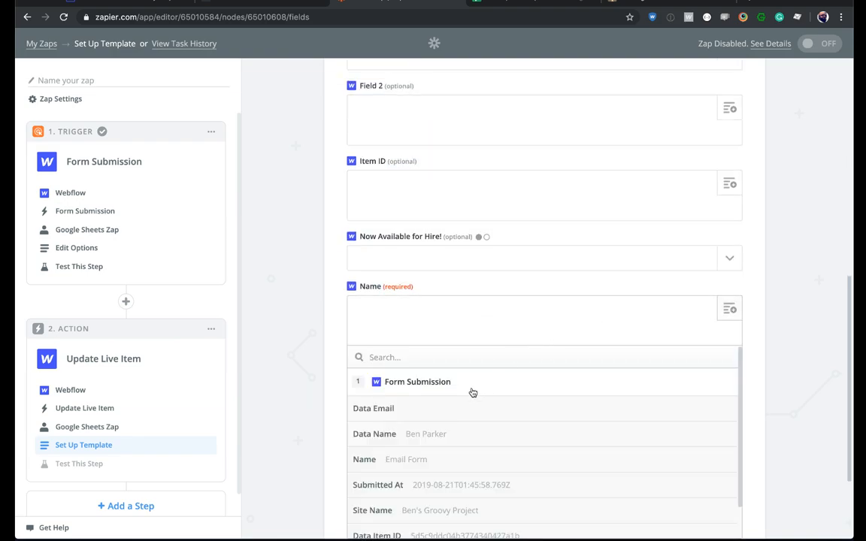
click(447, 436)
scroll(465, 391, down, 2)
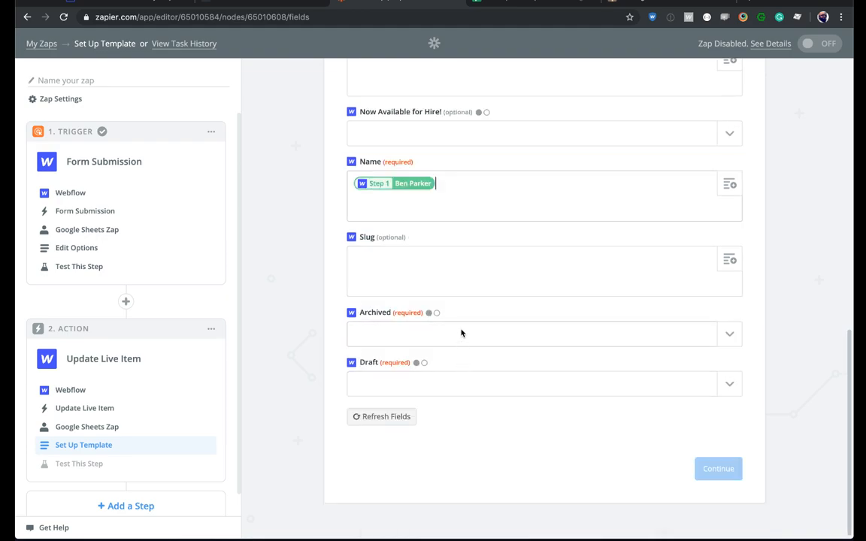
Step: Set Archived to no, Draft to no, and Now Available for Hire! to yes in the action's template
click(462, 333)
click(453, 406)
click(460, 384)
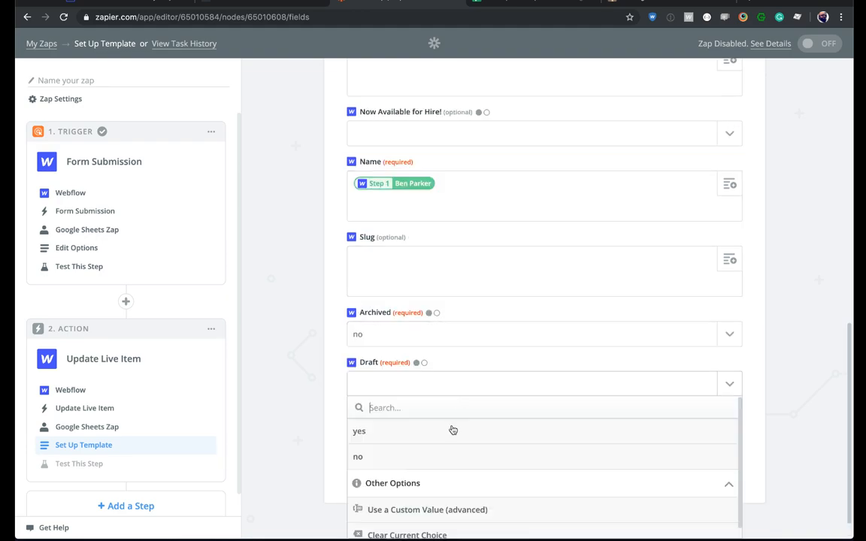
click(441, 457)
scroll(502, 338, up, 2)
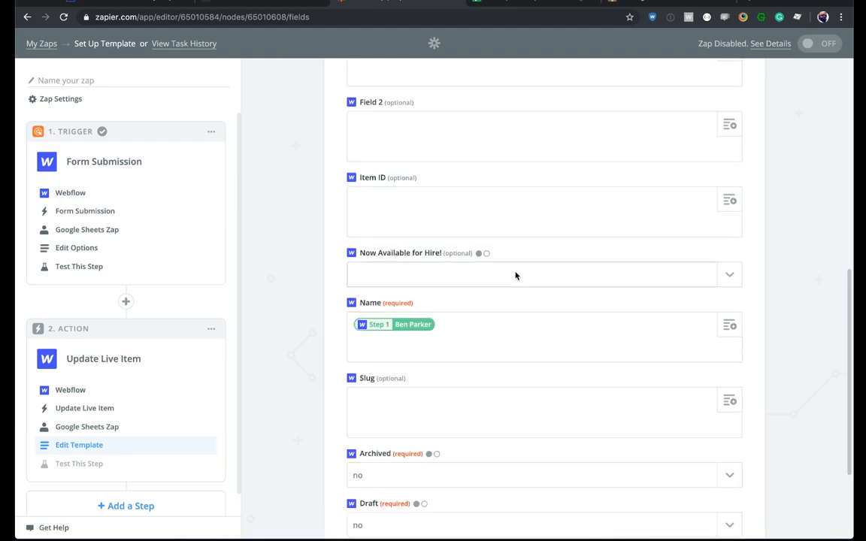
click(516, 275)
click(475, 324)
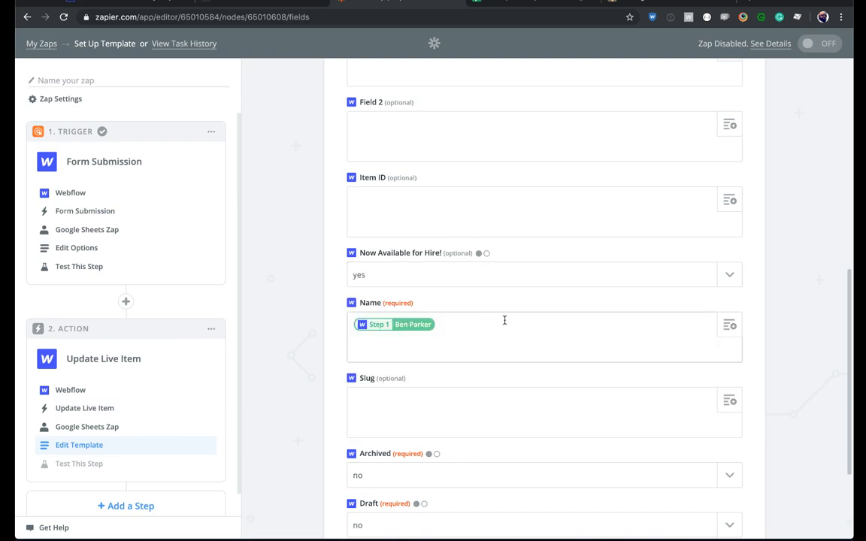
Step: Save the action's template and send a test item to Webflow
scroll(753, 308, down, 2)
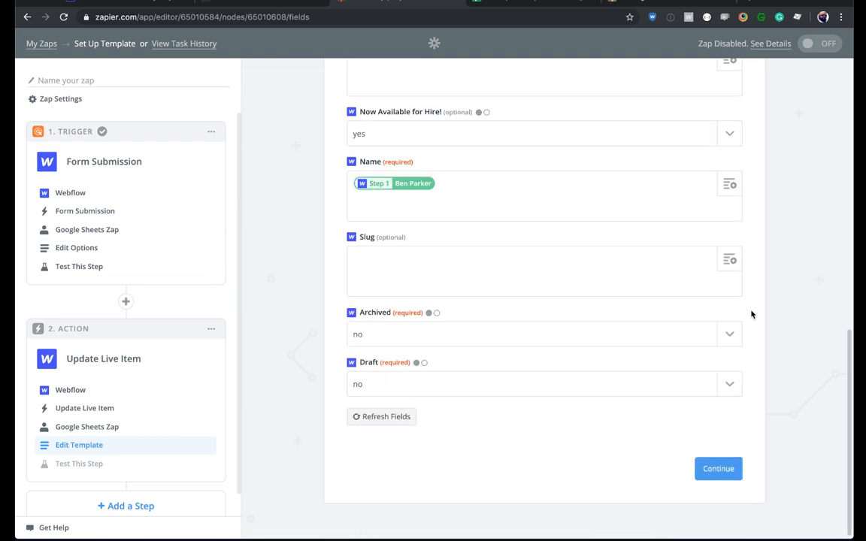
click(716, 470)
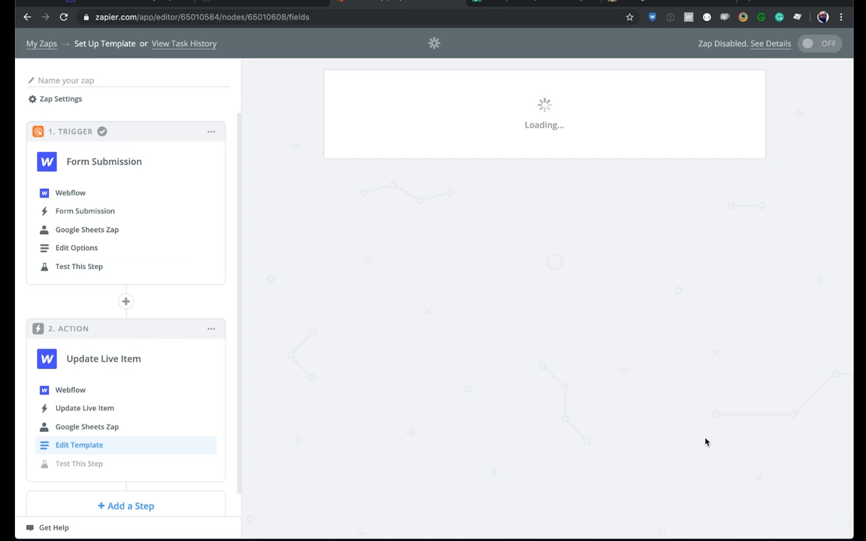
scroll(706, 434, down, 5)
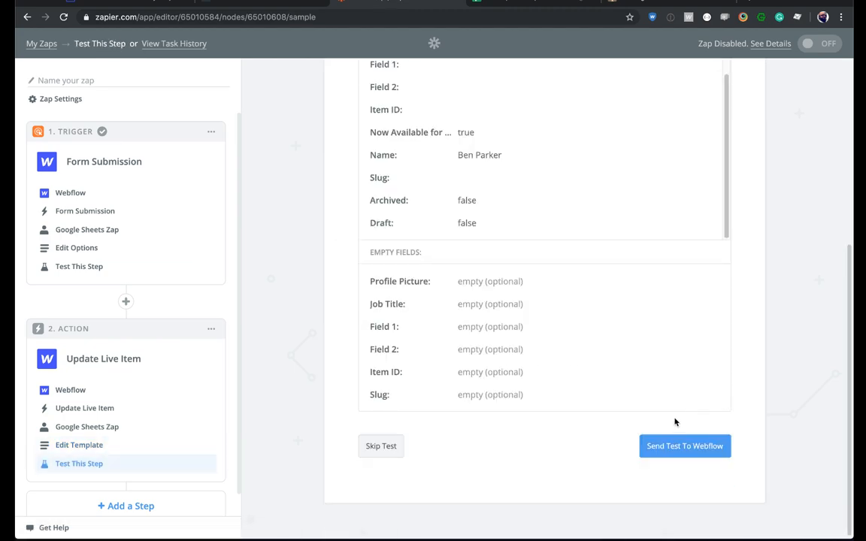
click(673, 447)
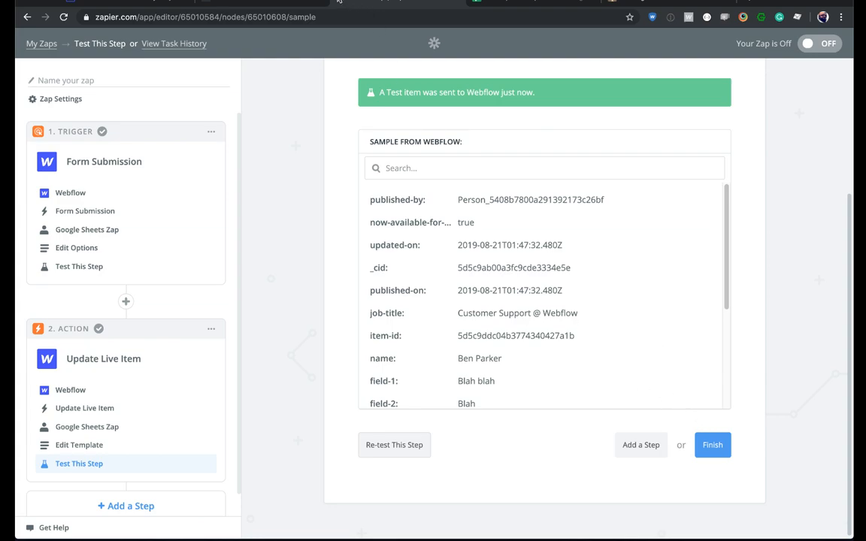
Step: Switch to the live About page and reload it to check the first team member's availability status
click(150, 3)
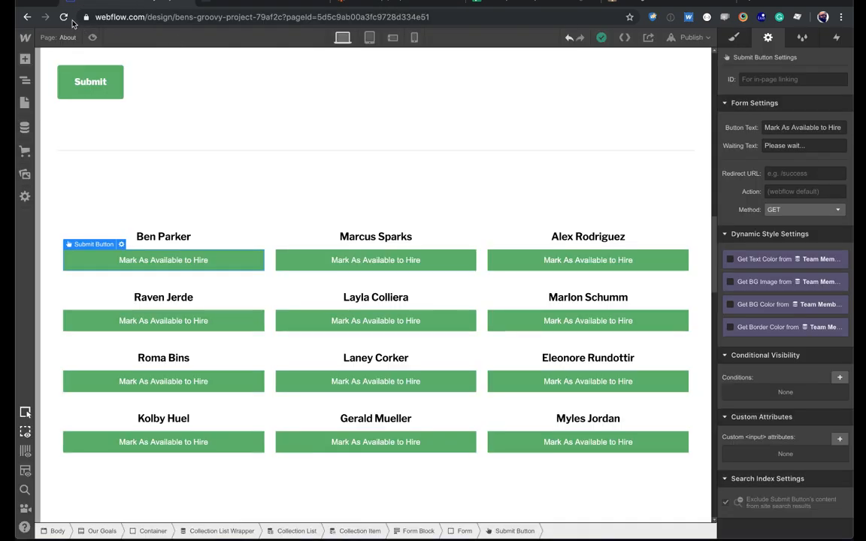
click(245, 6)
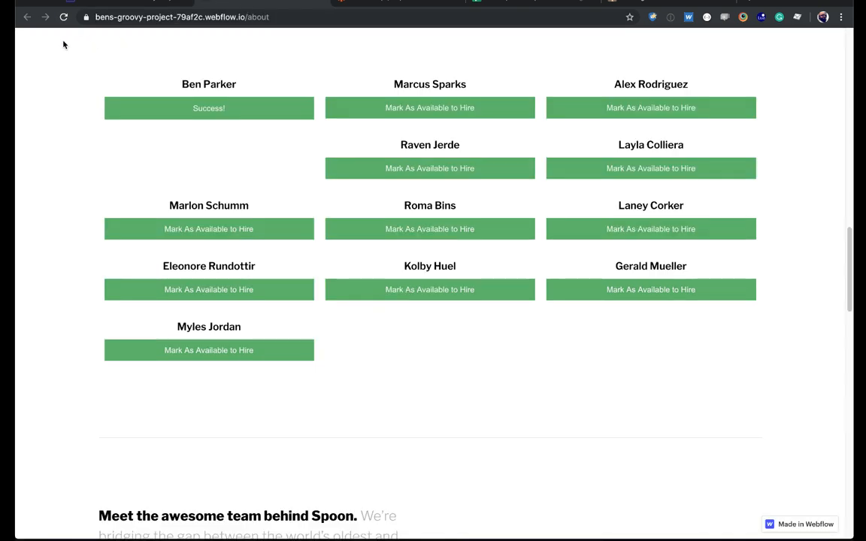
click(64, 17)
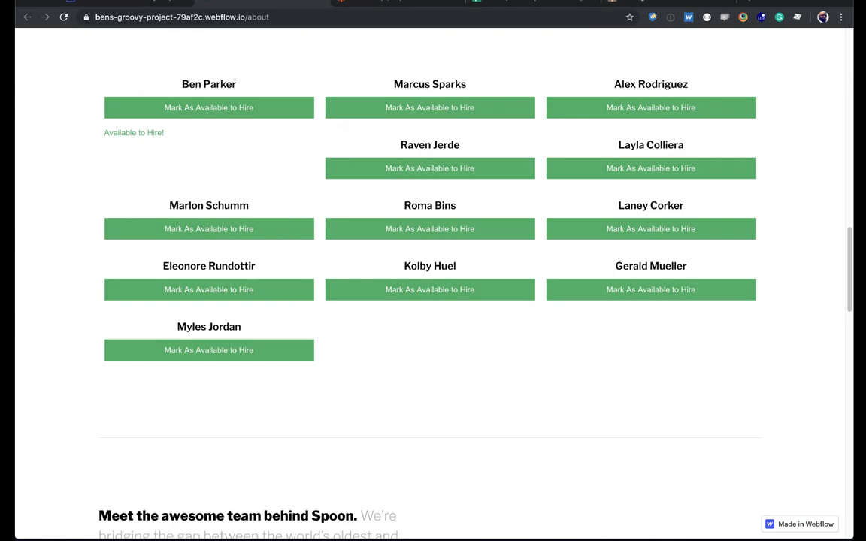
Step: Switch to the Webflow Designer and give the team members list's collection item a minimum height of 250 px
click(118, 3)
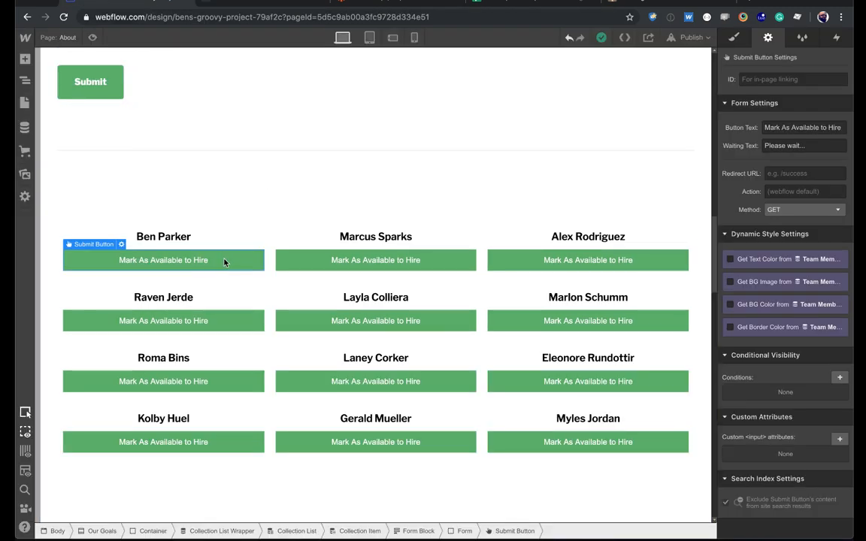
click(264, 250)
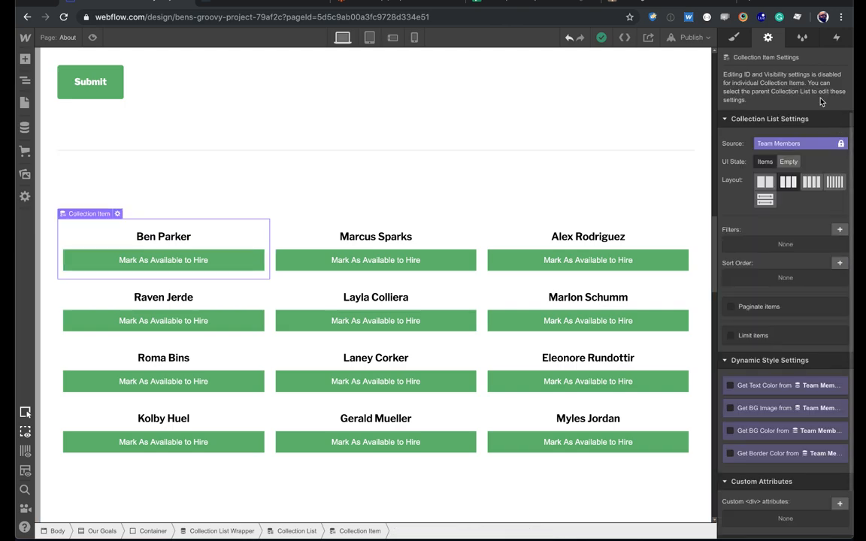
click(734, 37)
click(830, 293)
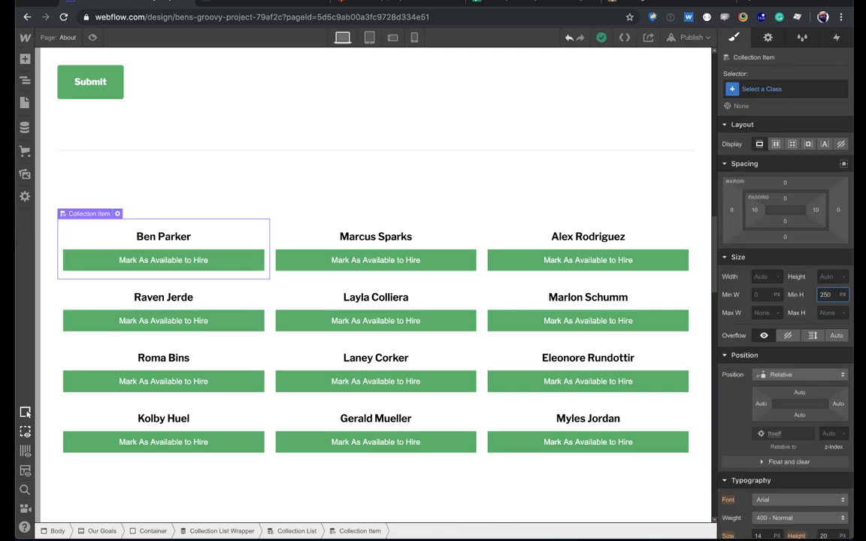
key(Tab)
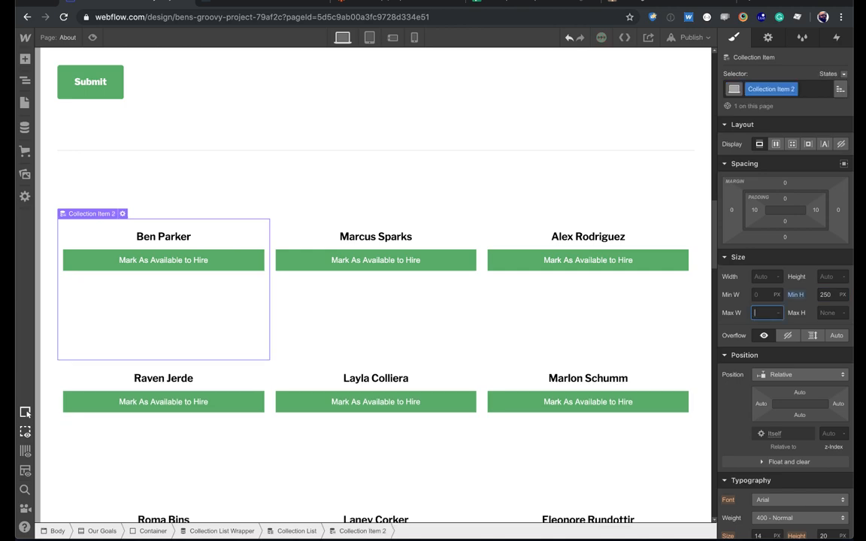
Step: Reduce the collection item's minimum height to 170 px
key(shift+Tab)
key(shift+Down)
key(shift+Down)
key(shift+Down)
key(shift+Down)
key(shift+Down)
key(shift+Down)
key(shift+Down)
key(shift+Down)
key(shift+Down)
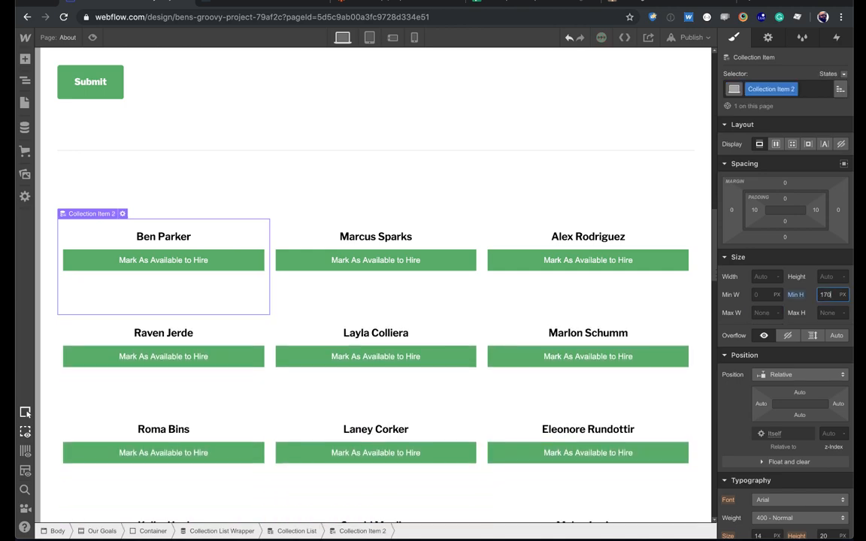
Step: Reduce the collection item's minimum height to 150 px and publish the site to check the spacing on the live About page
key(shift+Down)
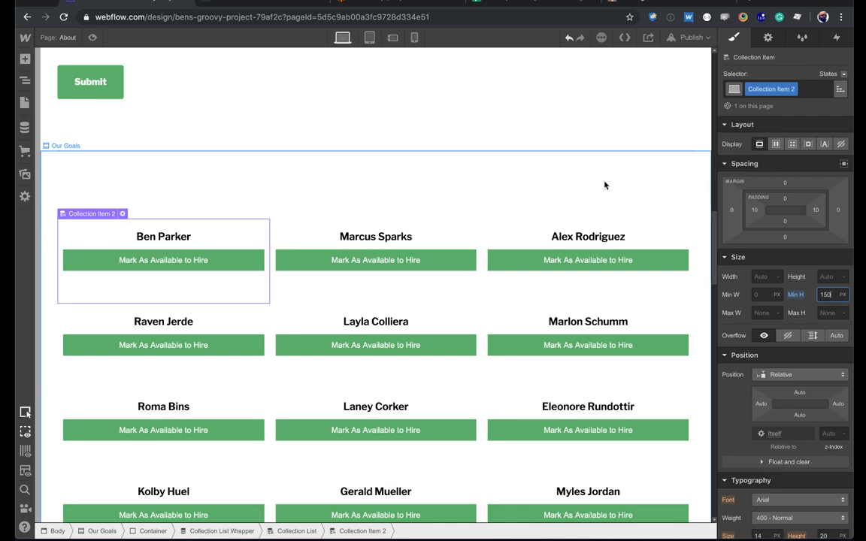
text(P)
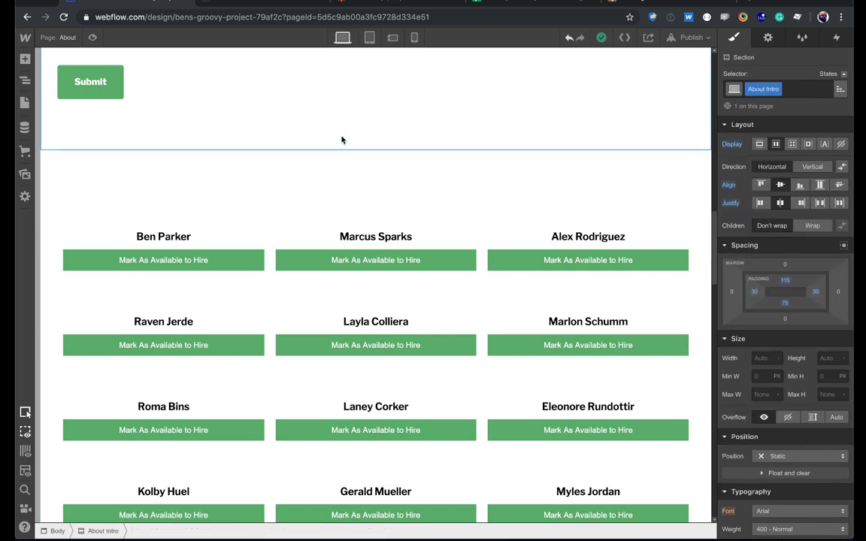
key(shift+p)
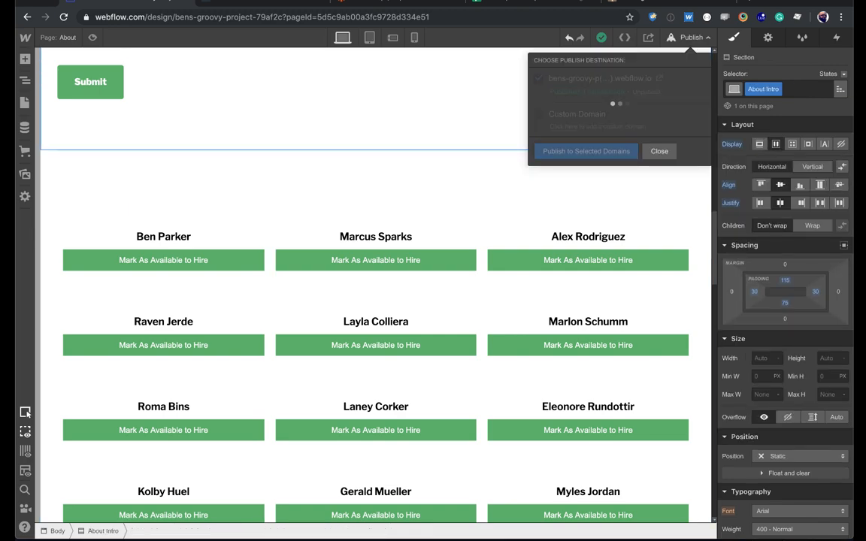
click(267, 3)
key(super+r)
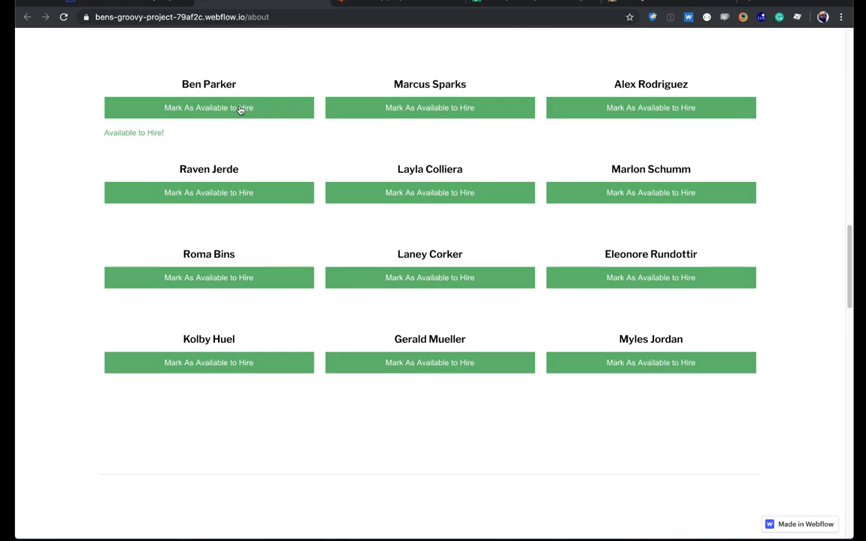
Step: In the Webflow Designer, make the Mark As Available to Hire button visible only when Now Available for Hire! is off
click(140, 3)
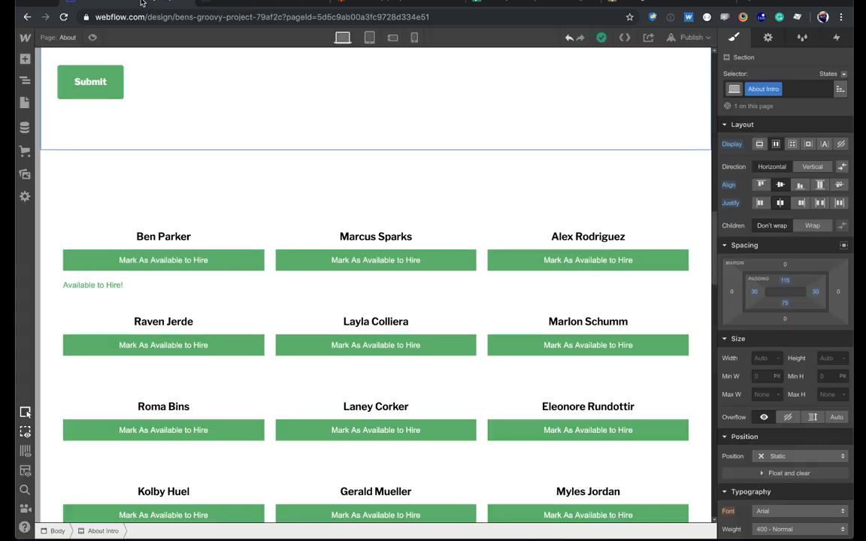
click(207, 263)
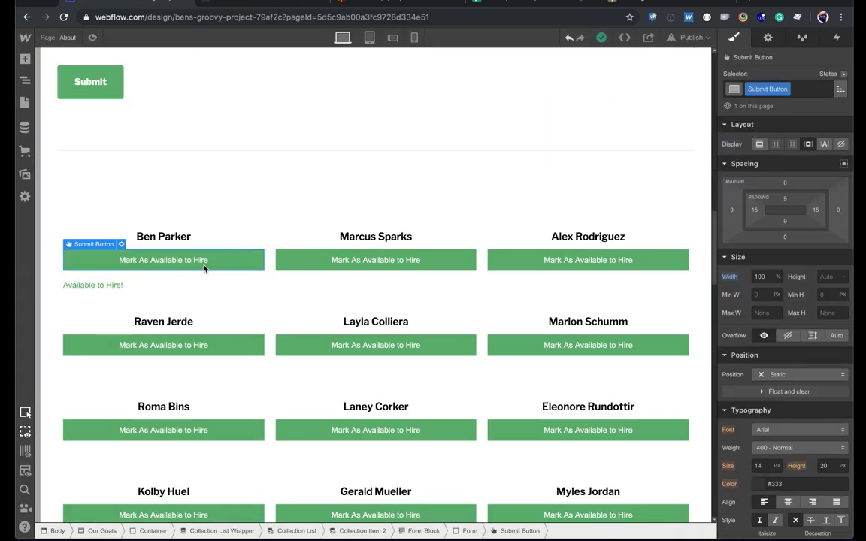
click(768, 37)
click(839, 378)
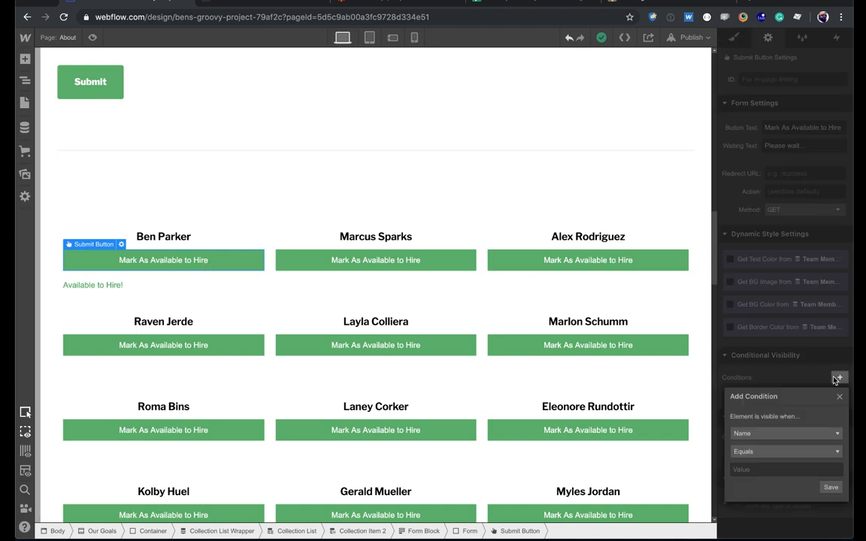
click(779, 434)
scroll(772, 474, down, 2)
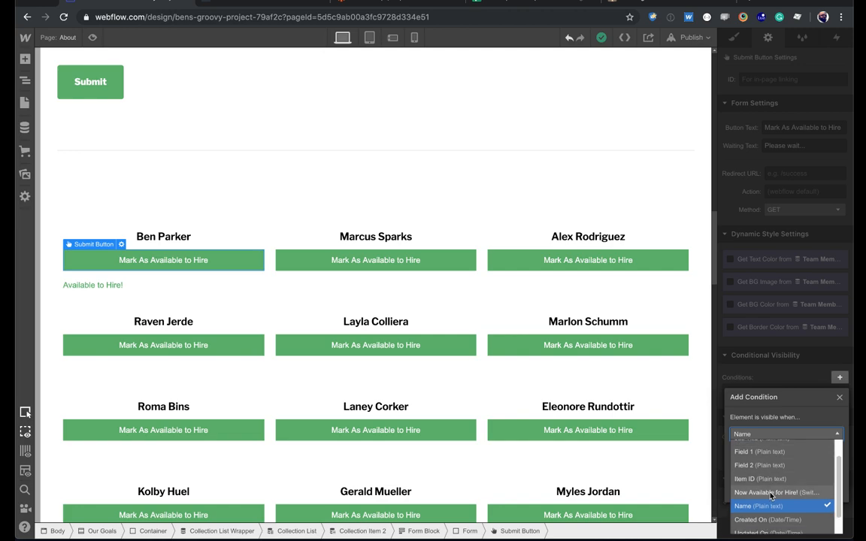
click(771, 493)
click(770, 455)
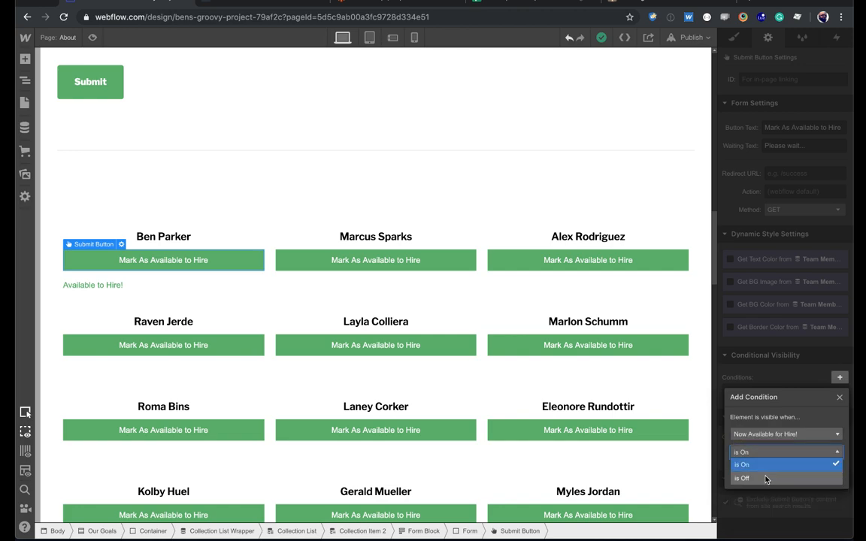
click(752, 476)
click(830, 476)
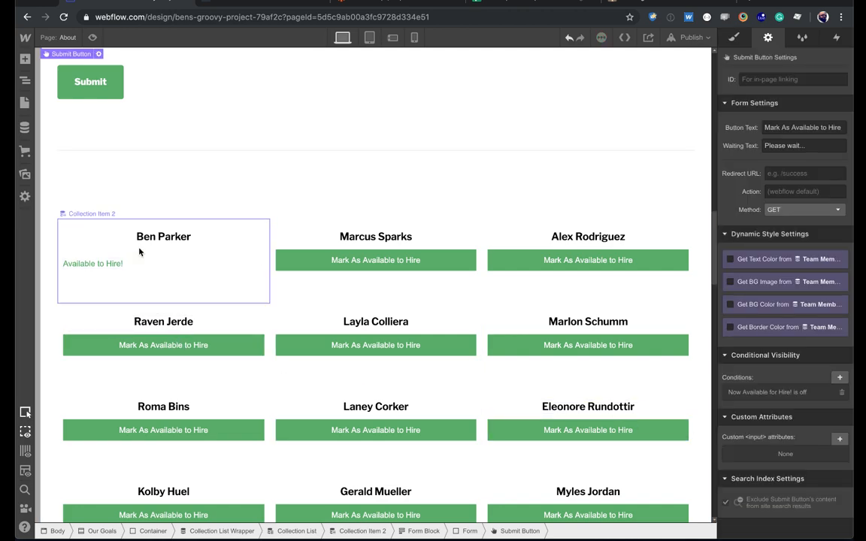
Step: Center-align the "Available to Hire!" text block beneath the team member's name
click(101, 264)
key(s)
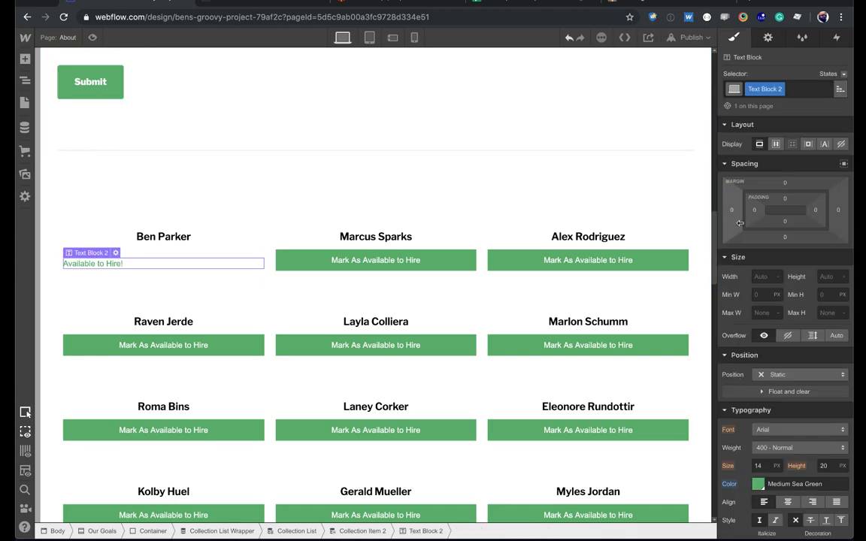
click(788, 502)
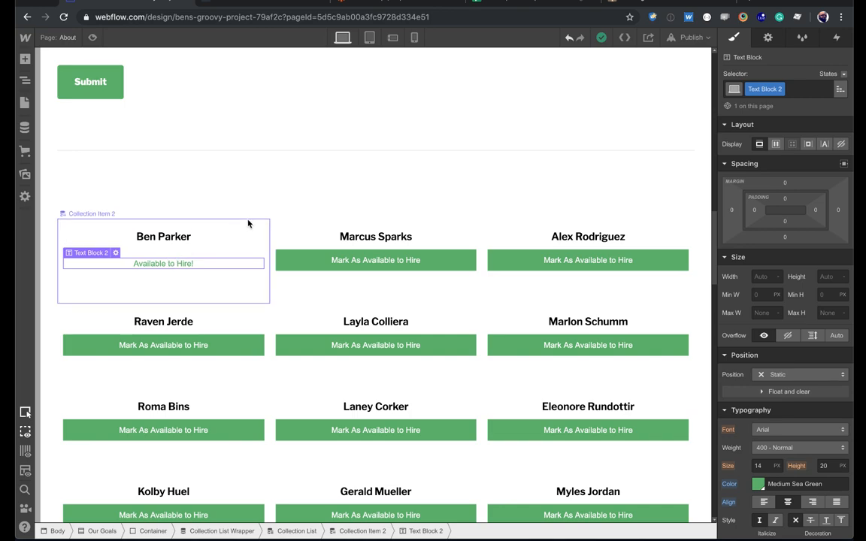
click(602, 4)
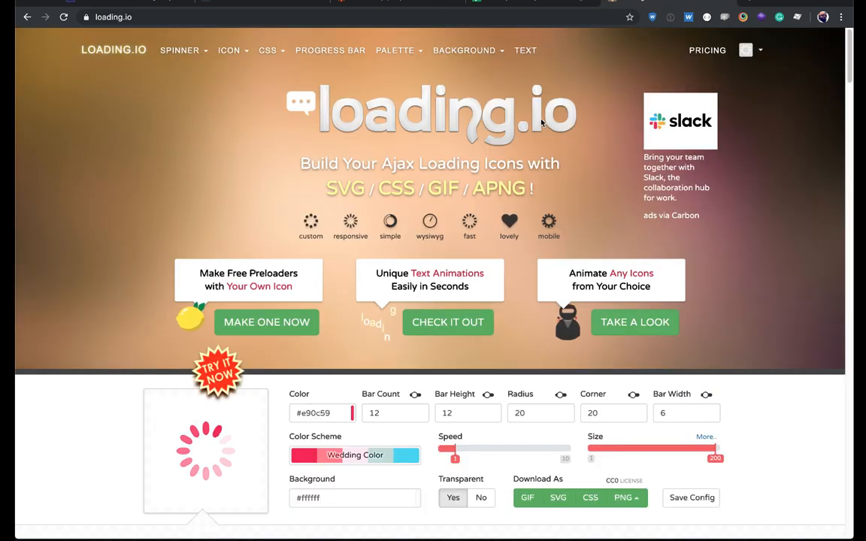
click(218, 3)
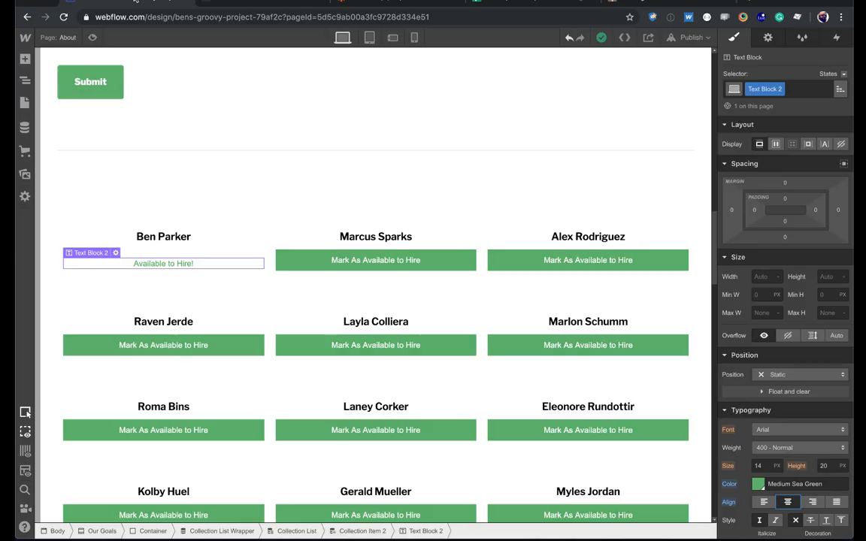
click(25, 103)
click(203, 200)
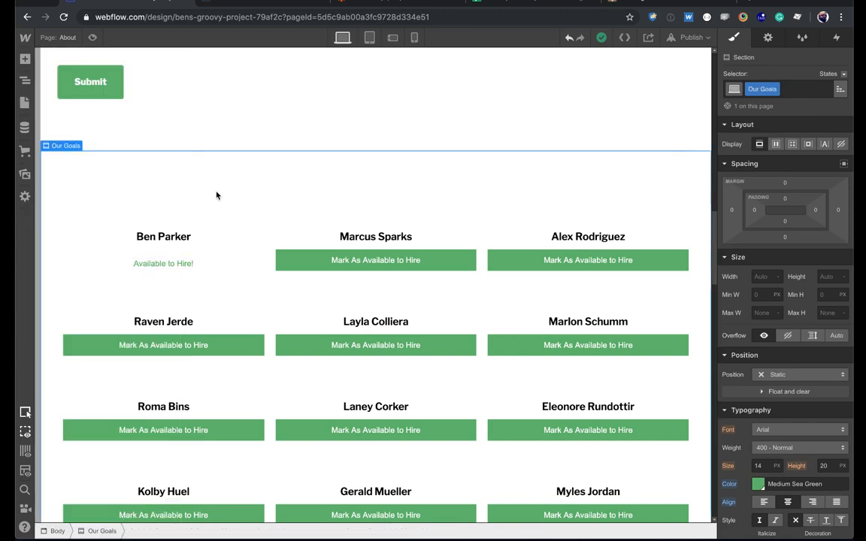
click(199, 199)
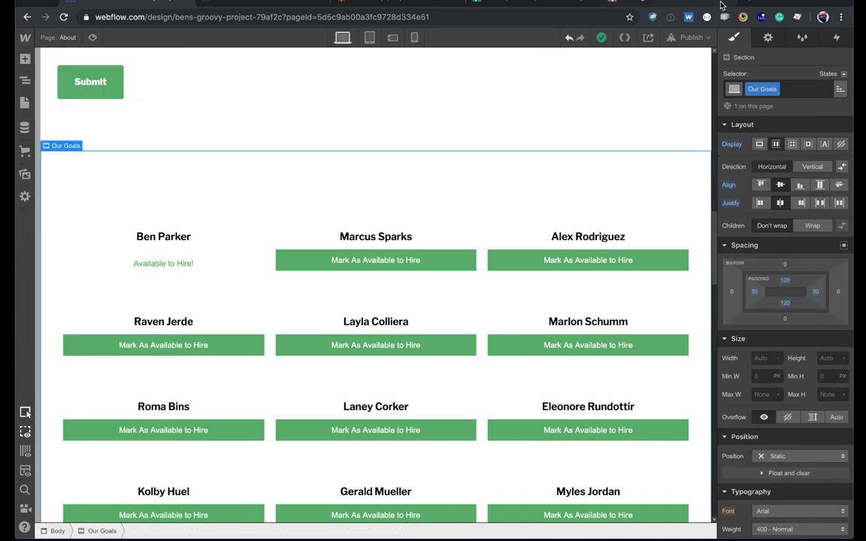
click(747, 2)
drag(728, 4, 15, 110)
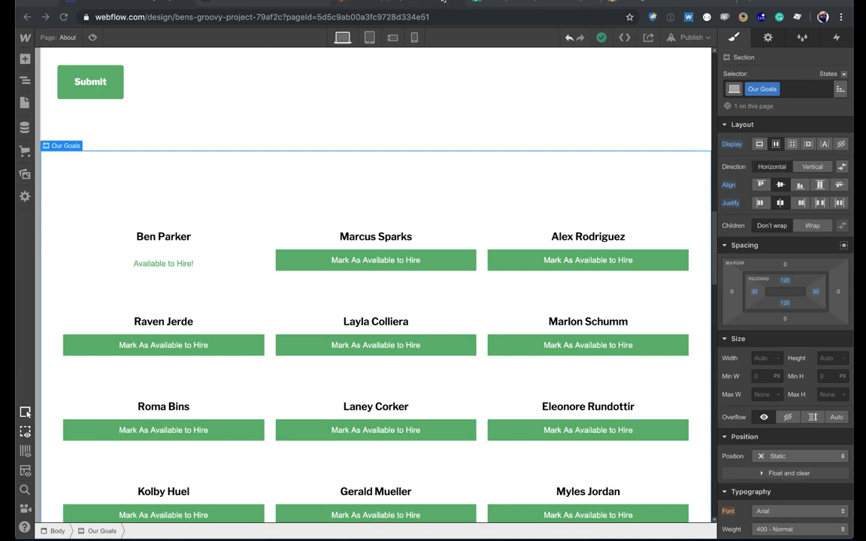
Step: In the Team Members collection, switch Now Available for Hire! to No for the first member and save the item
click(25, 128)
click(102, 116)
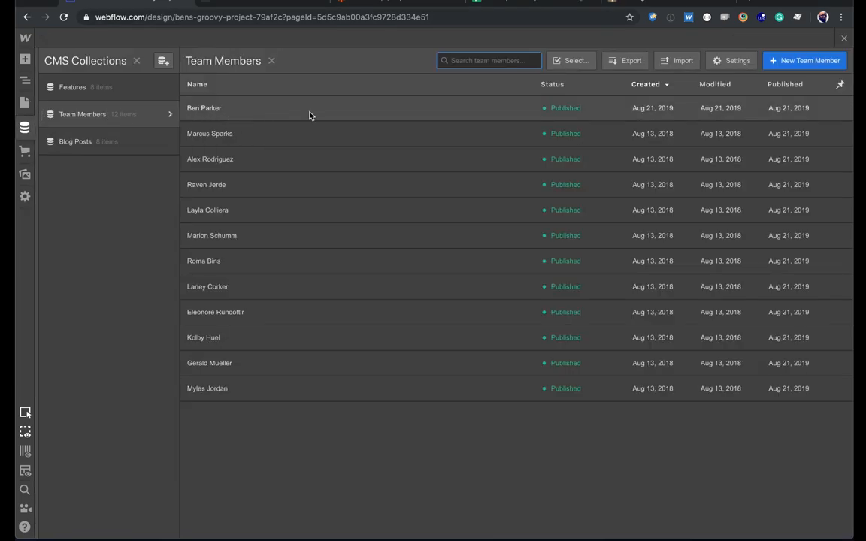
click(310, 110)
click(340, 428)
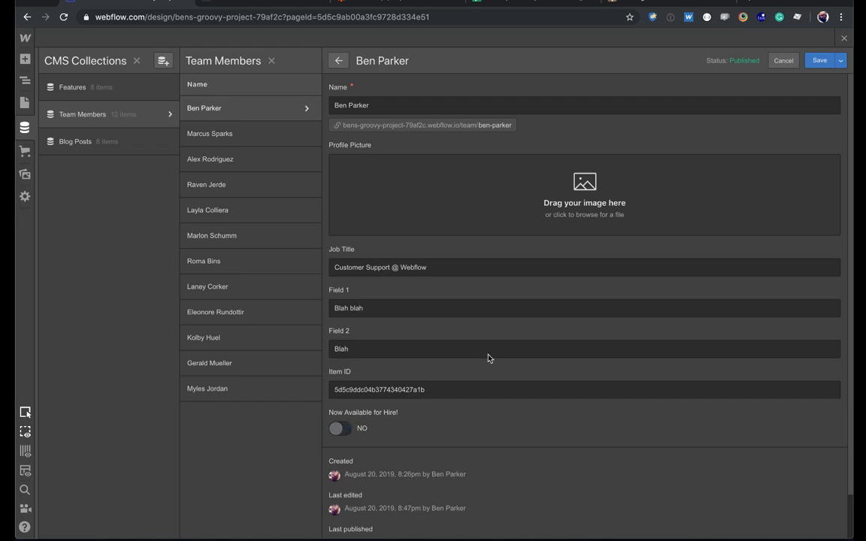
click(821, 60)
click(844, 39)
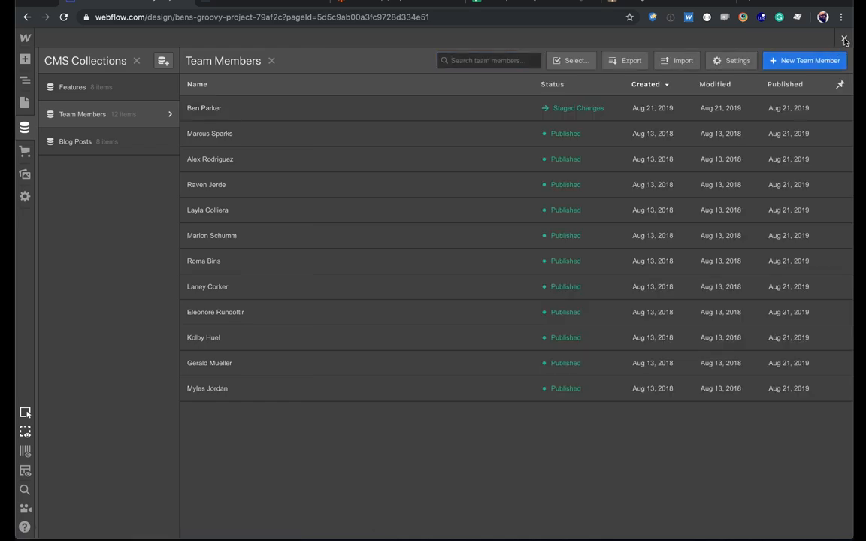
Step: Select the first team member's Mark As Available to Hire button on the About page canvas
click(189, 263)
click(299, 191)
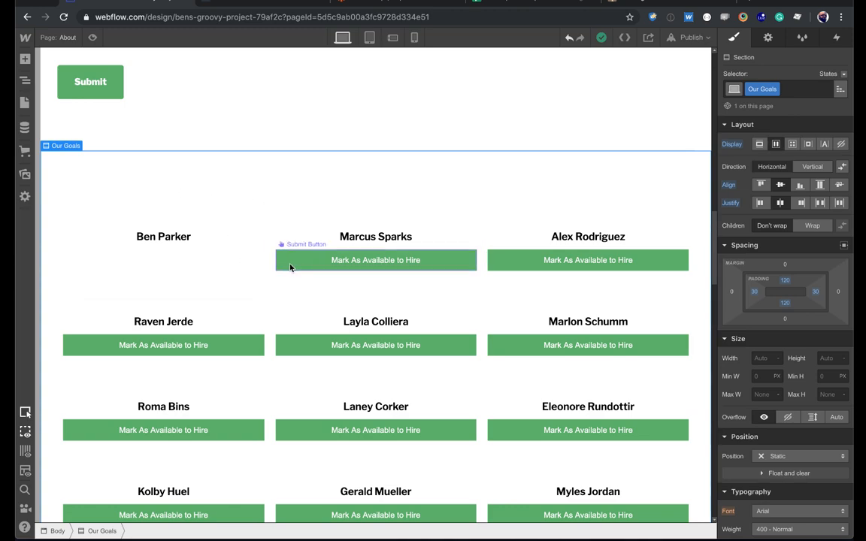
click(291, 264)
click(233, 260)
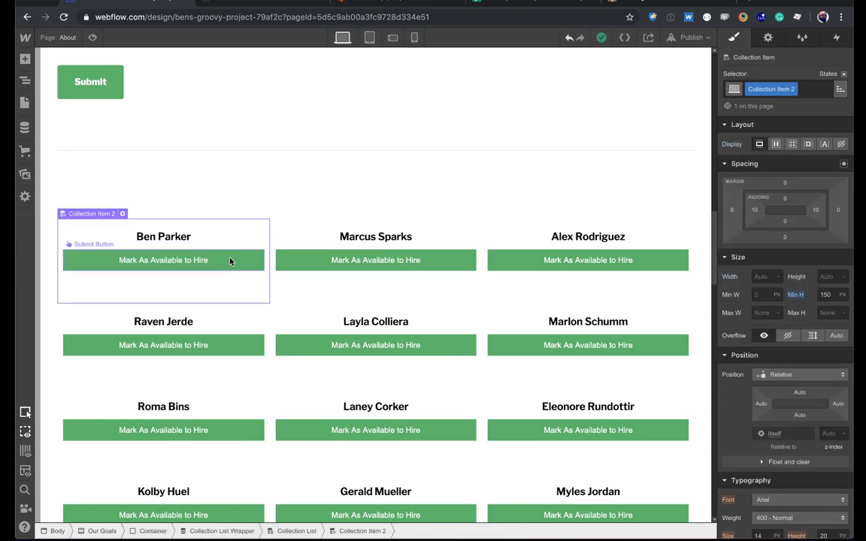
click(239, 260)
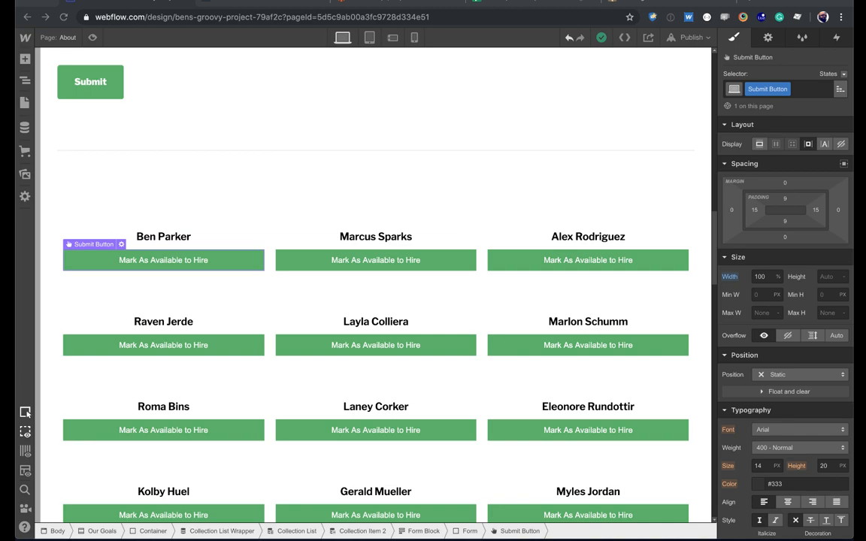
Step: Add a script before the About page's closing body tag that reloads the page 2000 milliseconds after form submission, and save the page settings
click(25, 103)
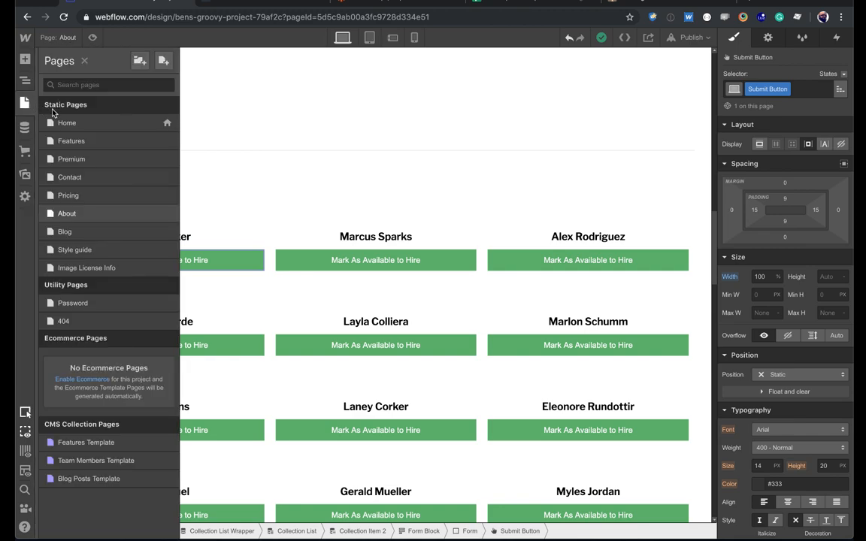
click(165, 213)
scroll(260, 252, down, 10)
scroll(259, 252, down, 5)
click(273, 288)
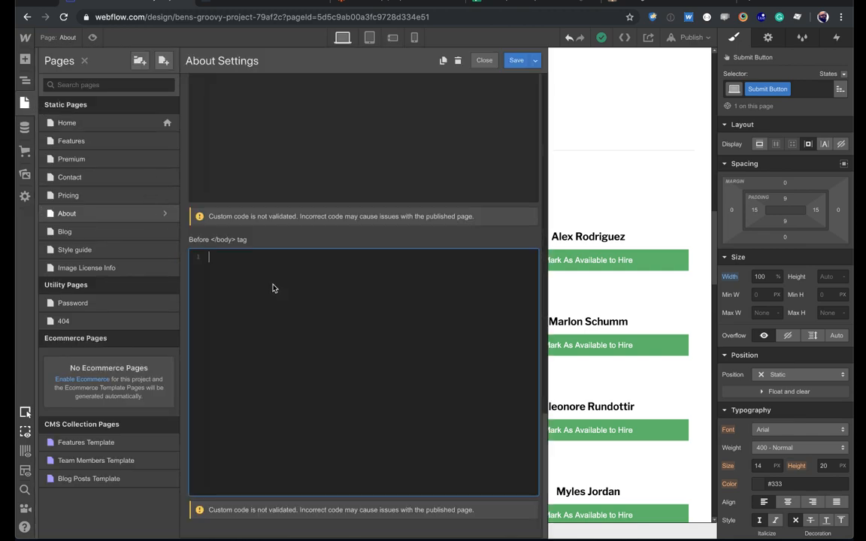
text(<script> Webflow.push(function() {   $(document).on('submit', 'form', function() {     // Refresh page after 3000 milliseconds     setTimeout(function() { location.reload(true); }, 2000);   }); }); </script>)
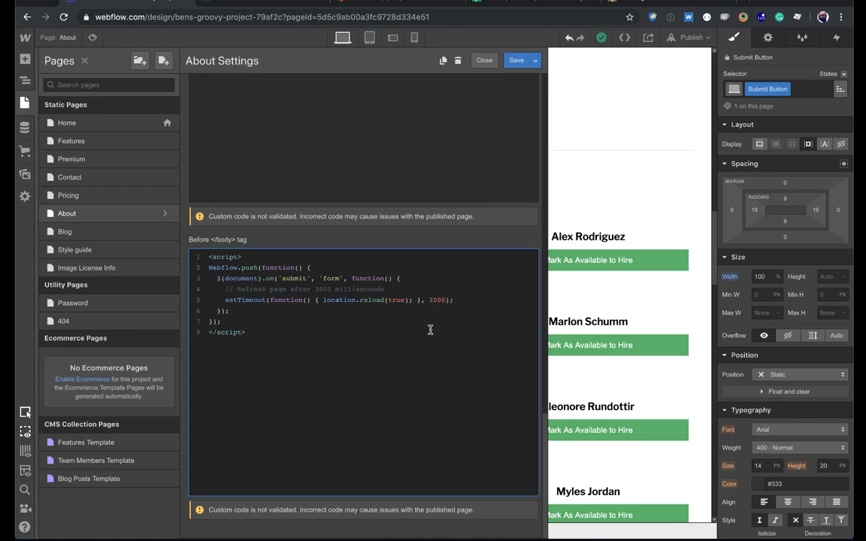
click(517, 60)
click(251, 277)
click(246, 261)
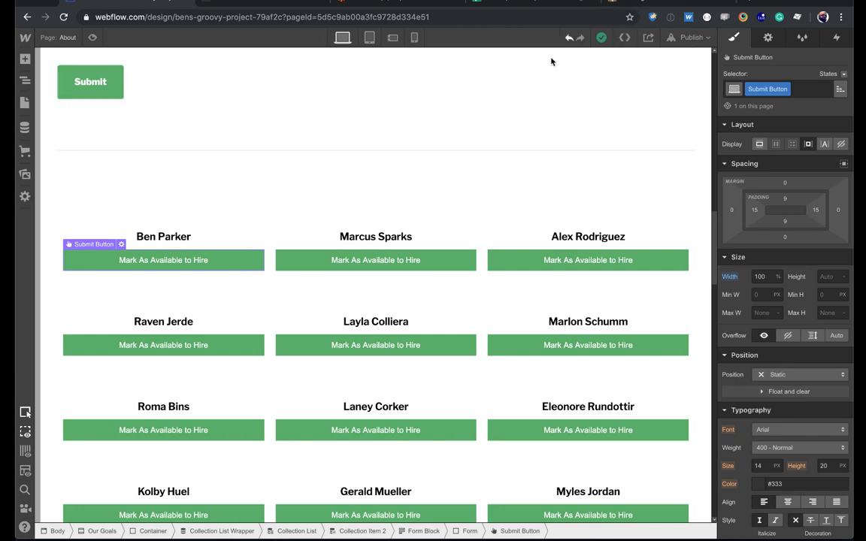
Step: Look up the hex code of the Mark As Available to Hire button's background color
scroll(779, 305, down, 3)
click(758, 371)
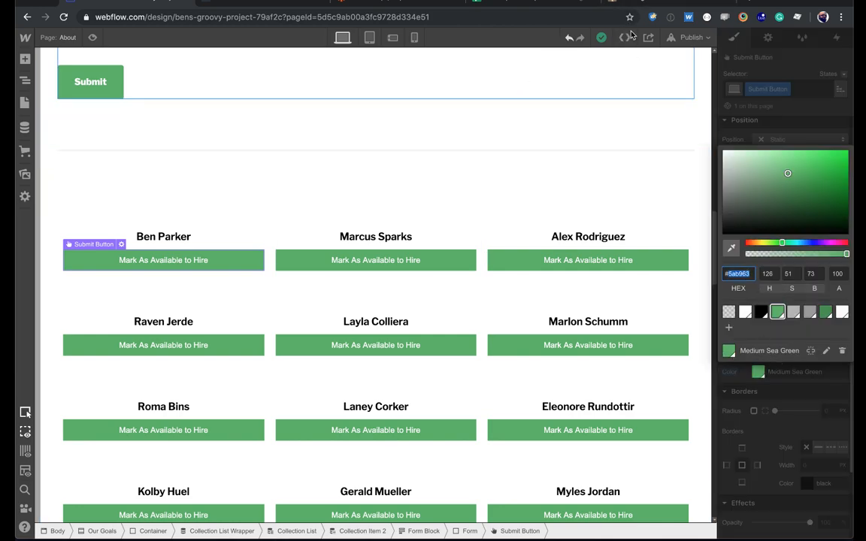
Step: Switch to loading.io, browse the available loaders and choose the ellipsis loader
click(605, 4)
scroll(361, 301, down, 15)
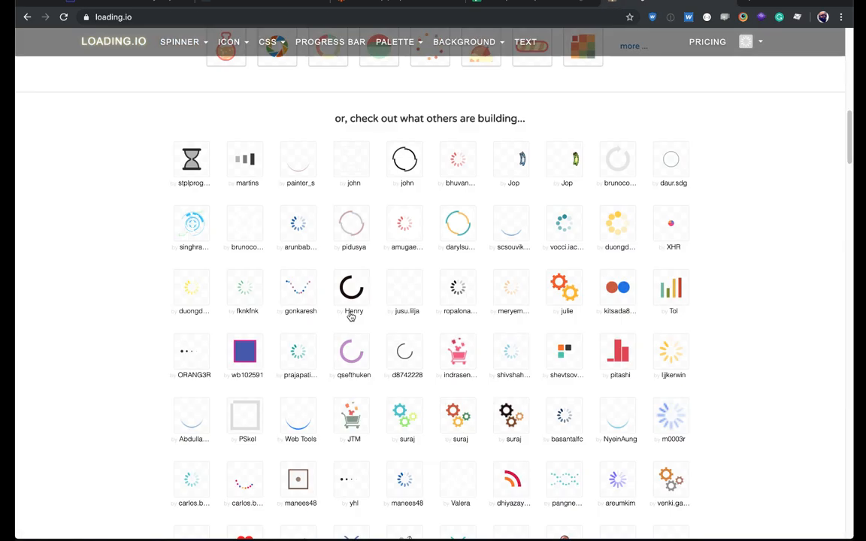
scroll(370, 282, up, 3)
scroll(370, 282, up, 3)
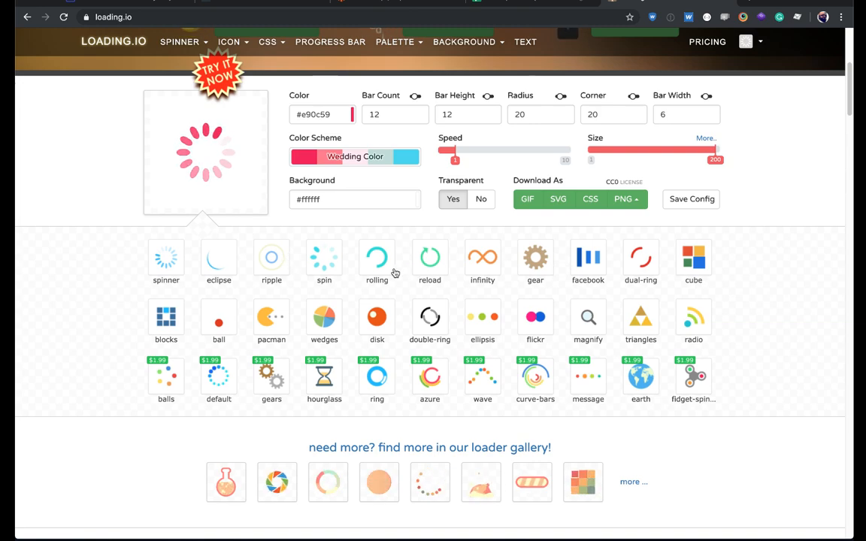
click(490, 322)
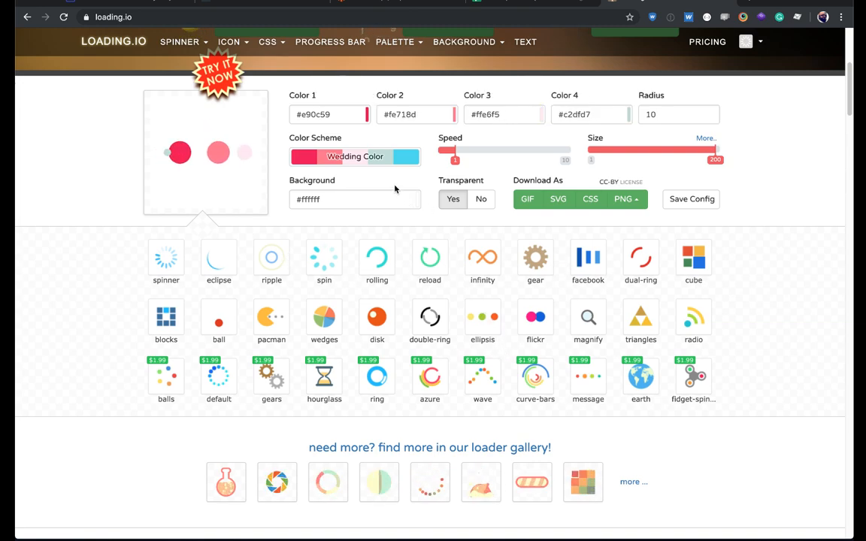
Step: Set the ellipsis loader's Color 1 and Color 2 to #5ab963
click(328, 113)
text(#5ab963)
click(412, 115)
text(#5ab963)
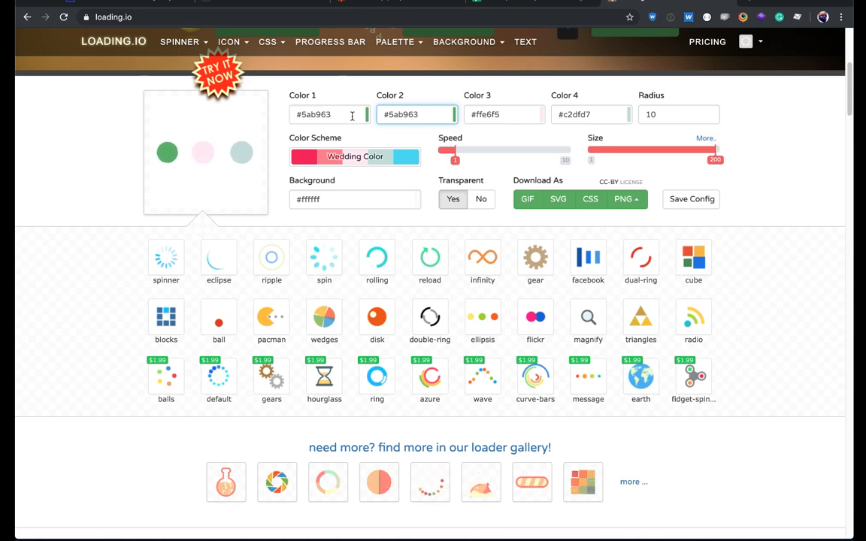
Step: Set the ellipsis loader's Color 1, Color 2, Color 3 and Color 4 to #ffffff
double_click(326, 114)
text(fff)
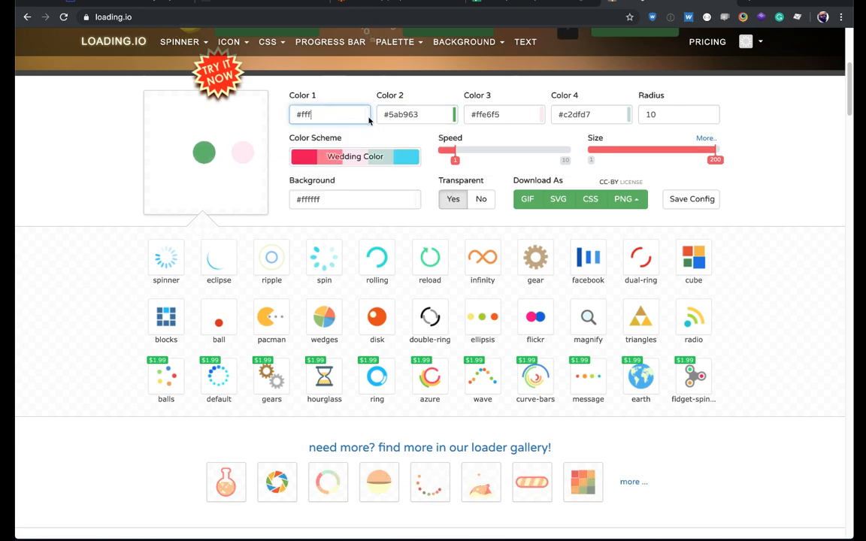
text(ffff)
click(403, 115)
text(fffff)
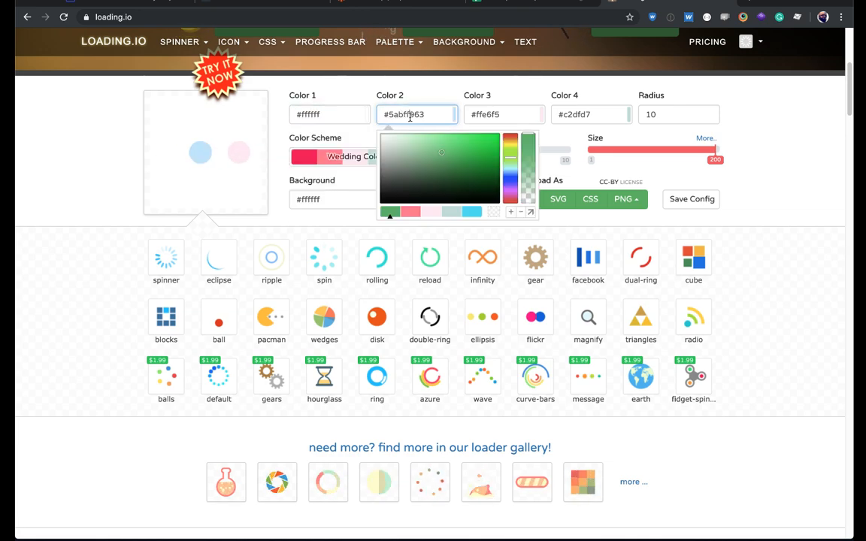
double_click(396, 114)
text(f)
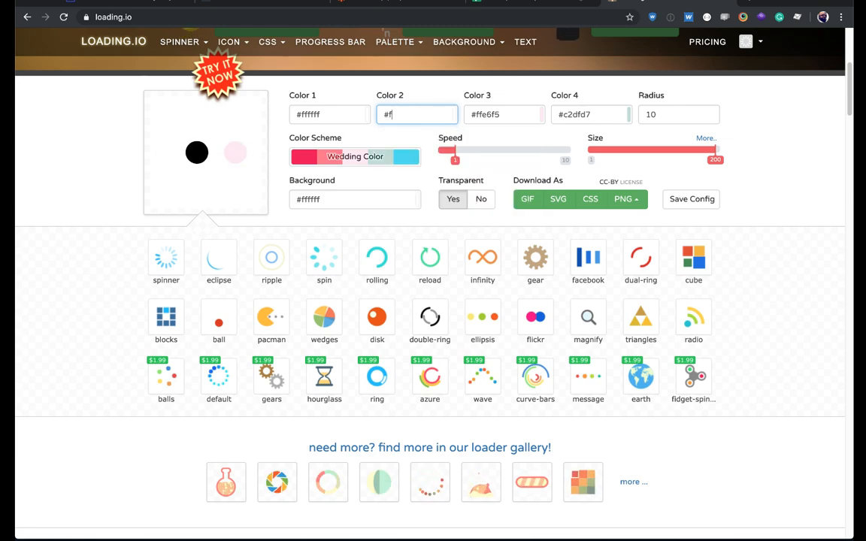
text(fffff)
double_click(489, 114)
text(ffffff)
double_click(574, 116)
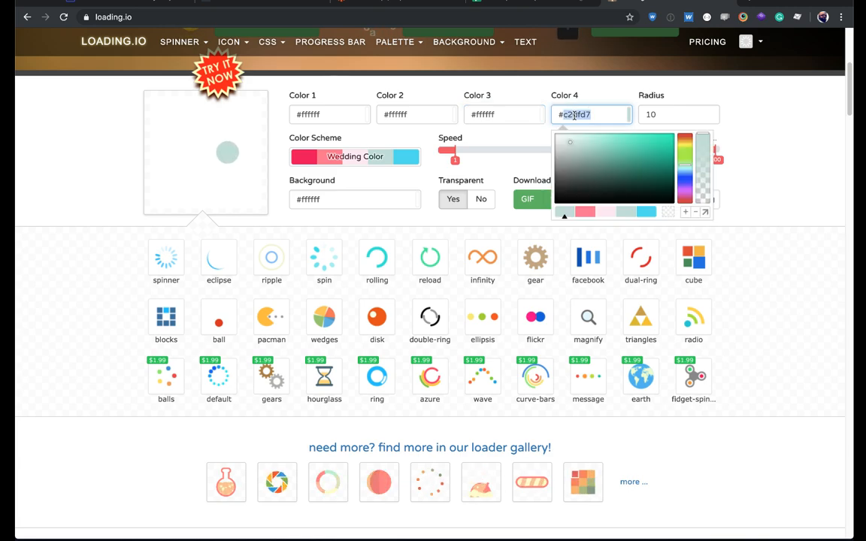
text(ffffff)
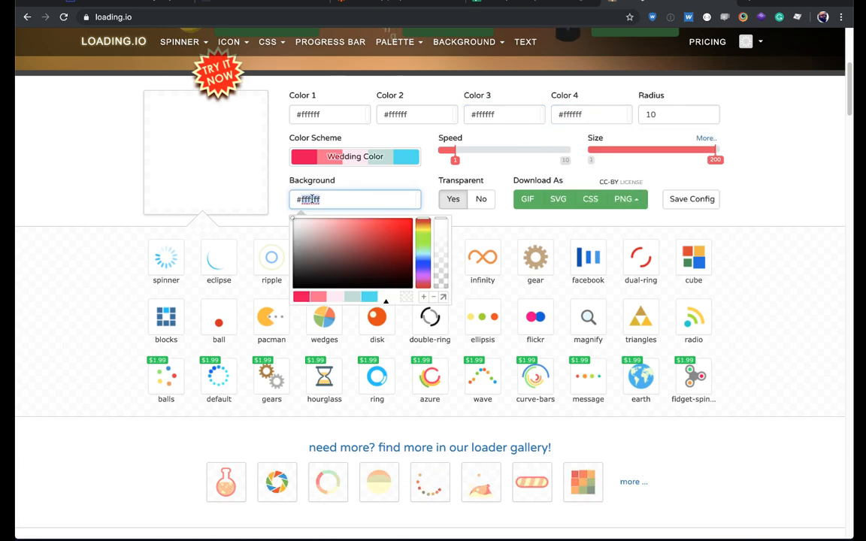
Step: Set the loader's background to #5ab963, speed to 3.2 and size to 180, and try to save the configuration
text(#5ab963)
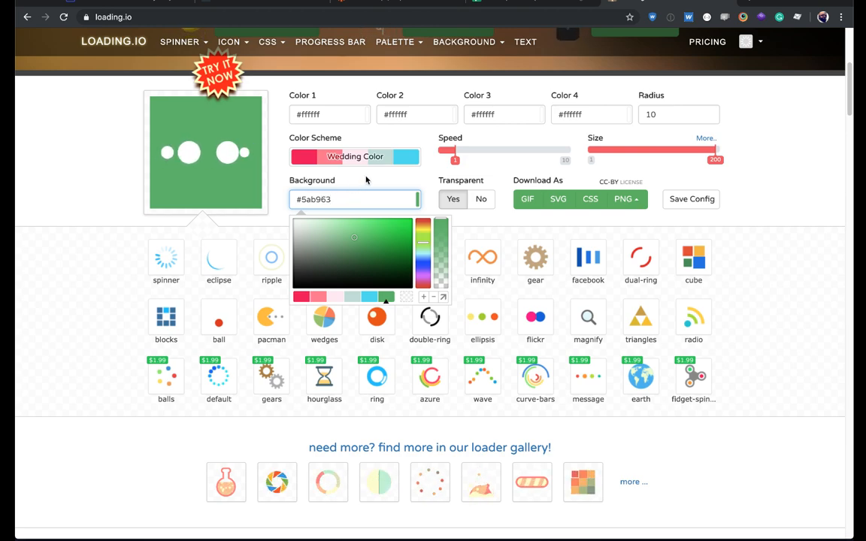
click(450, 170)
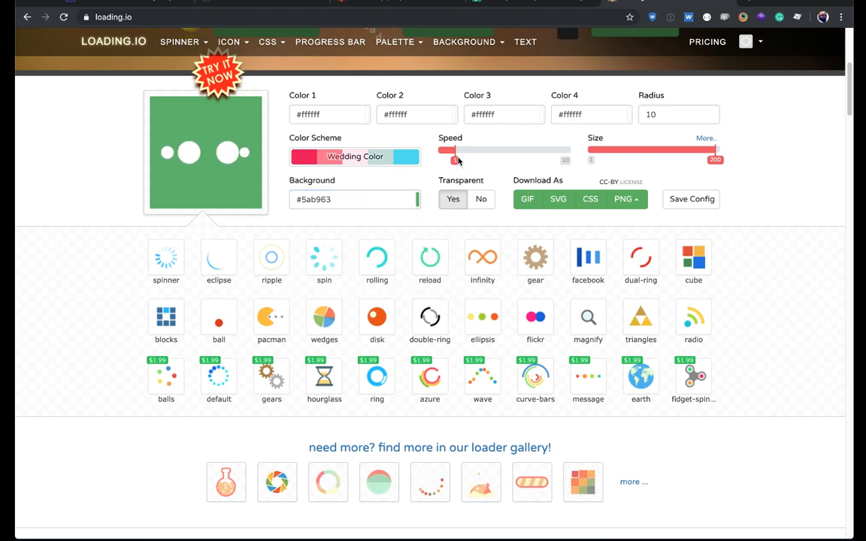
drag(450, 160, 500, 161)
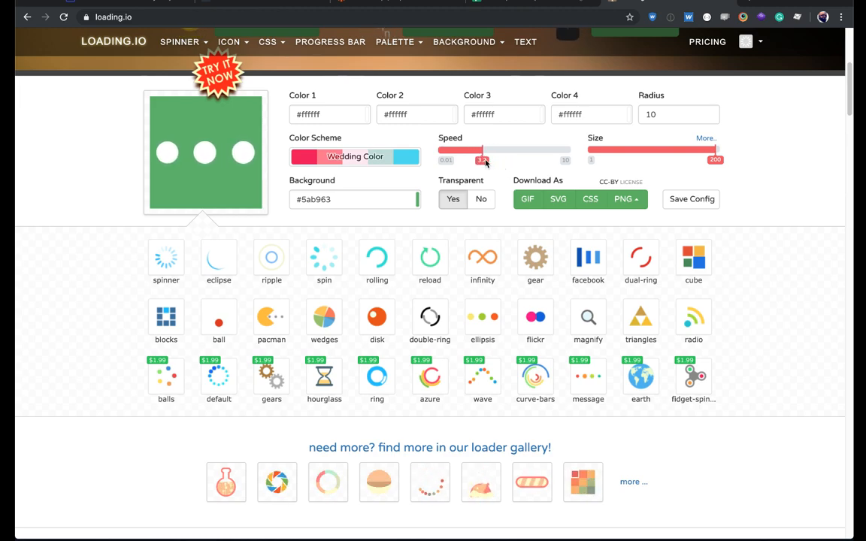
click(705, 160)
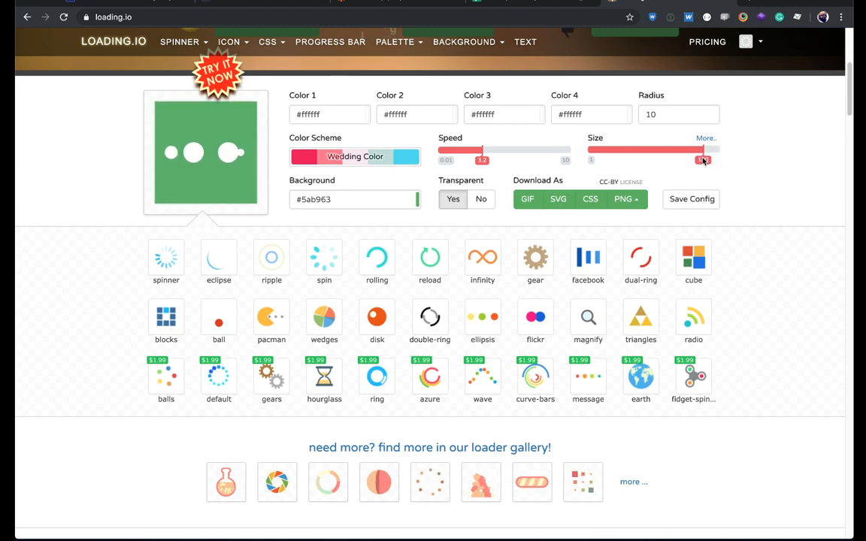
click(690, 201)
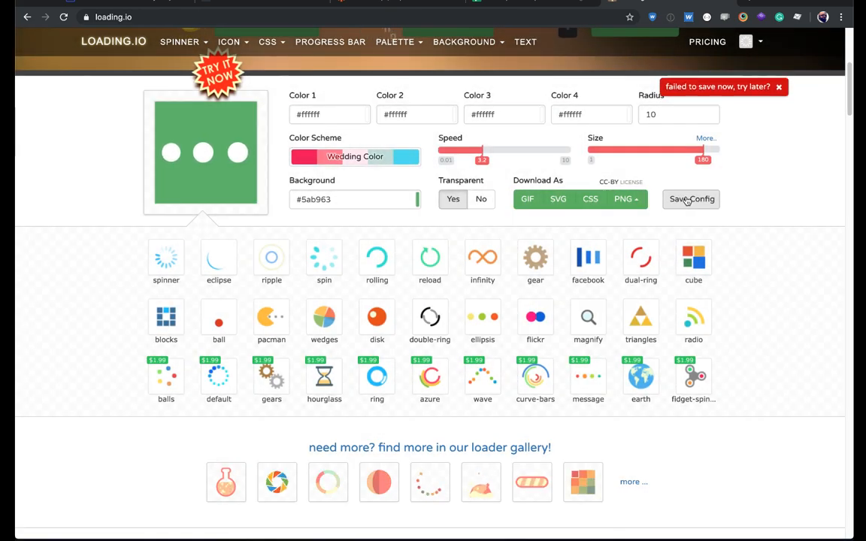
click(683, 203)
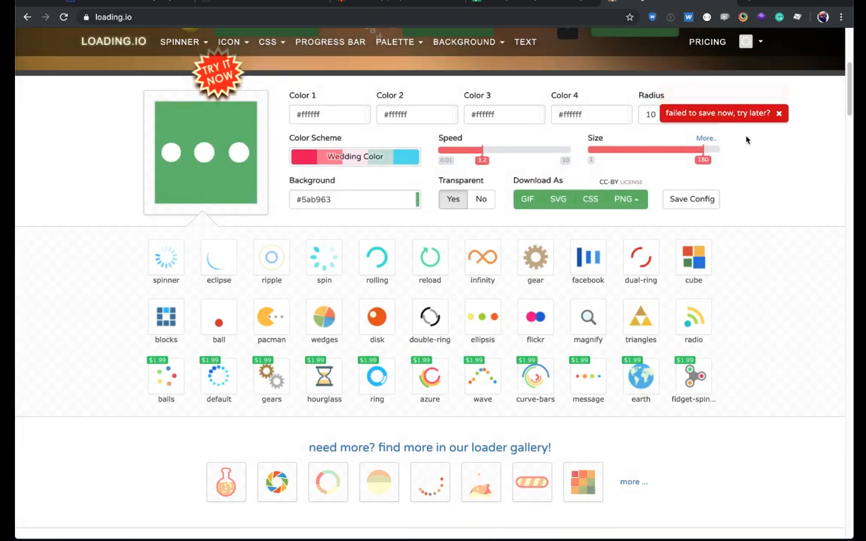
Step: Download the ellipsis loader as a GIF using the free download with attribution
scroll(707, 179, up, 3)
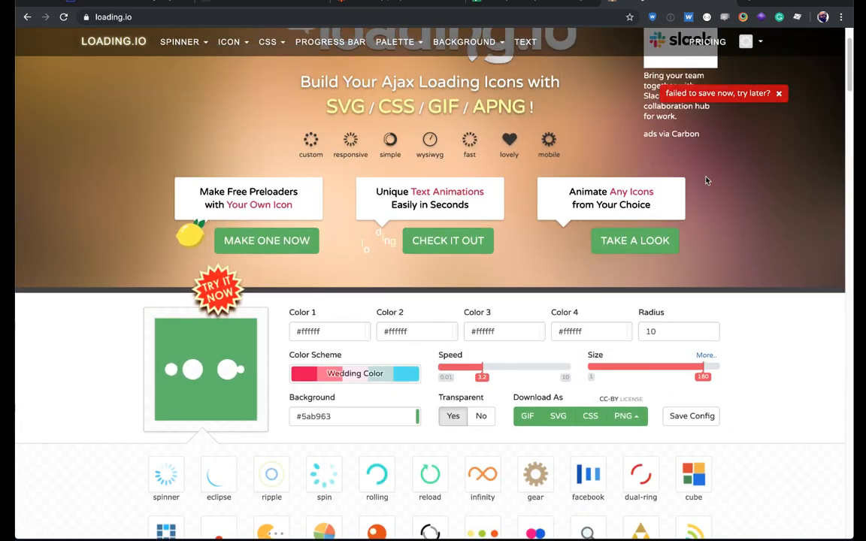
scroll(707, 180, down, 2)
scroll(699, 184, down, 1)
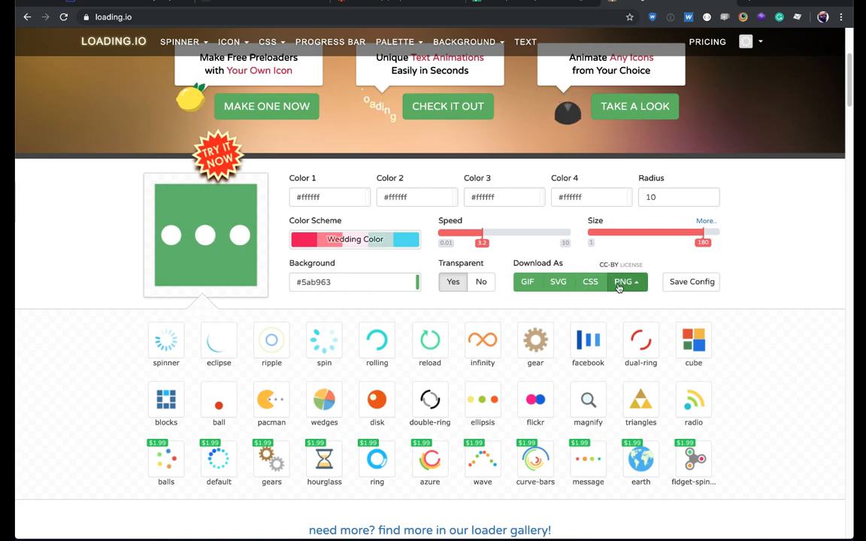
click(528, 283)
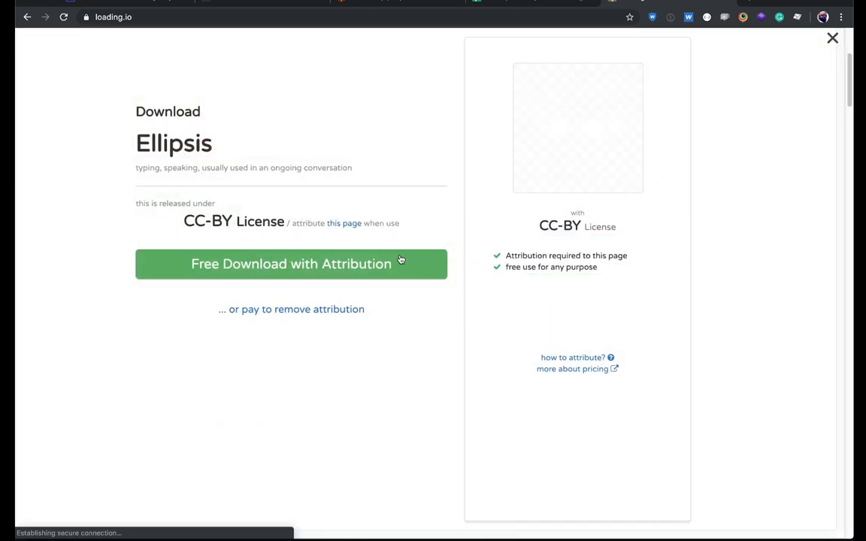
click(376, 270)
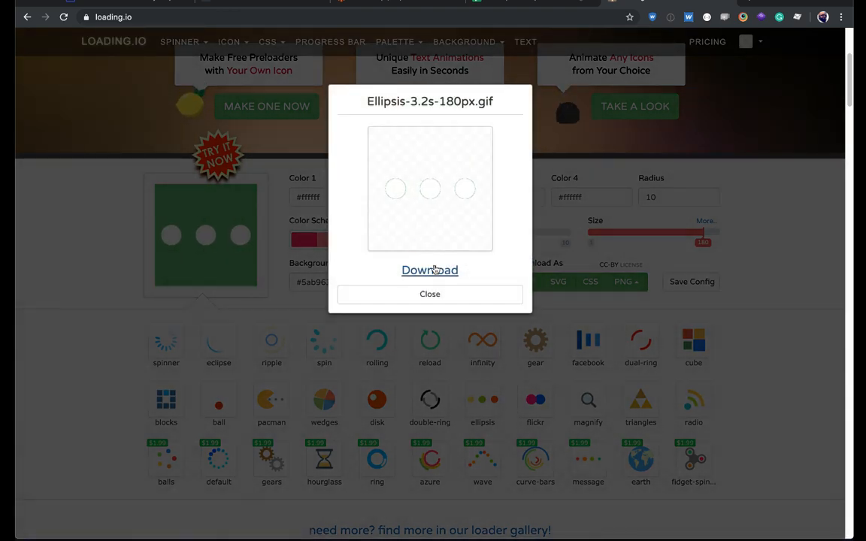
click(435, 270)
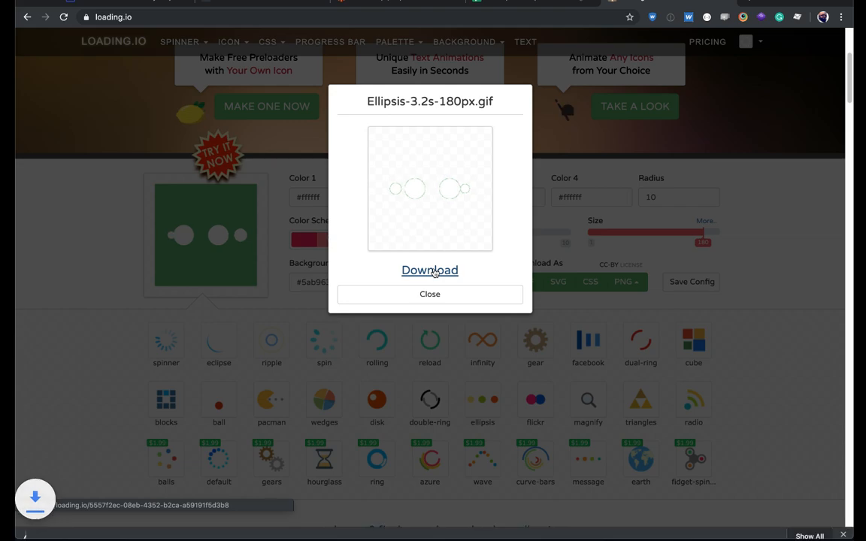
click(843, 525)
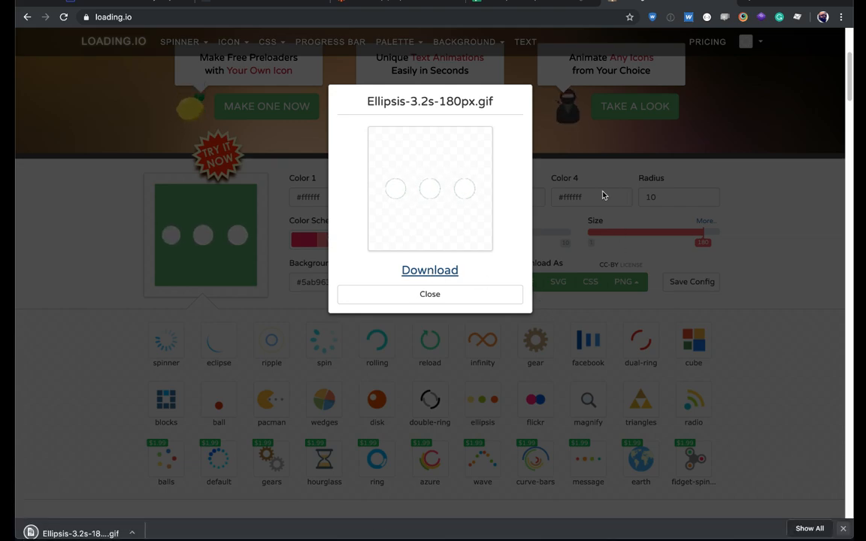
Step: Switch to Webflow, show the Success state of the Mark As Available to Hire form block, and delete its "Success!" text block
click(128, 5)
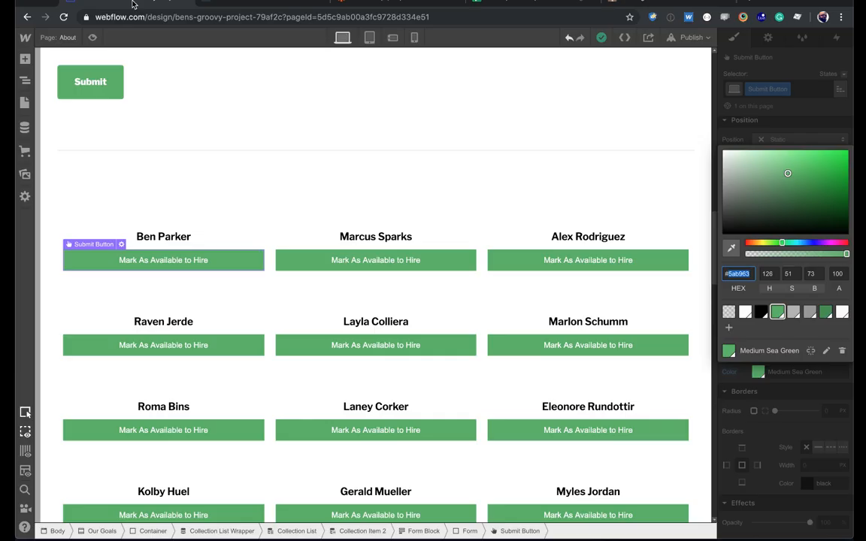
click(770, 43)
click(769, 39)
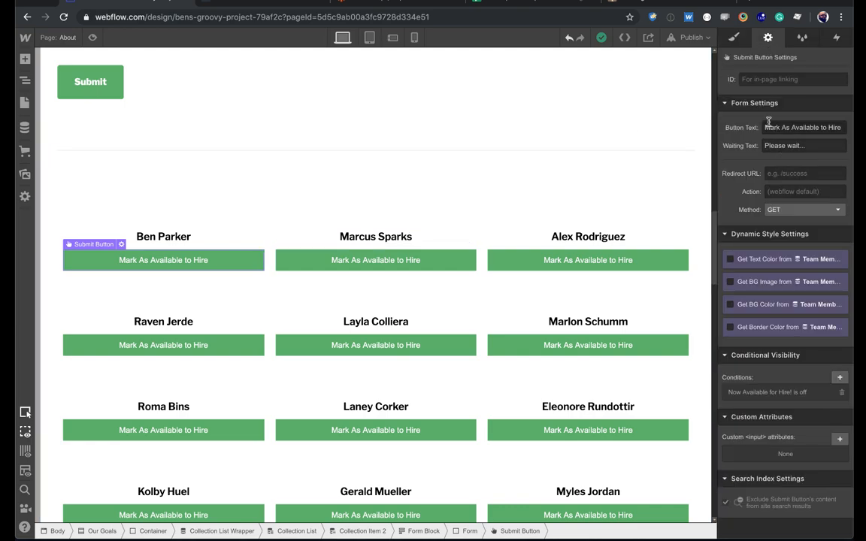
key(Right)
key(Up)
key(Up)
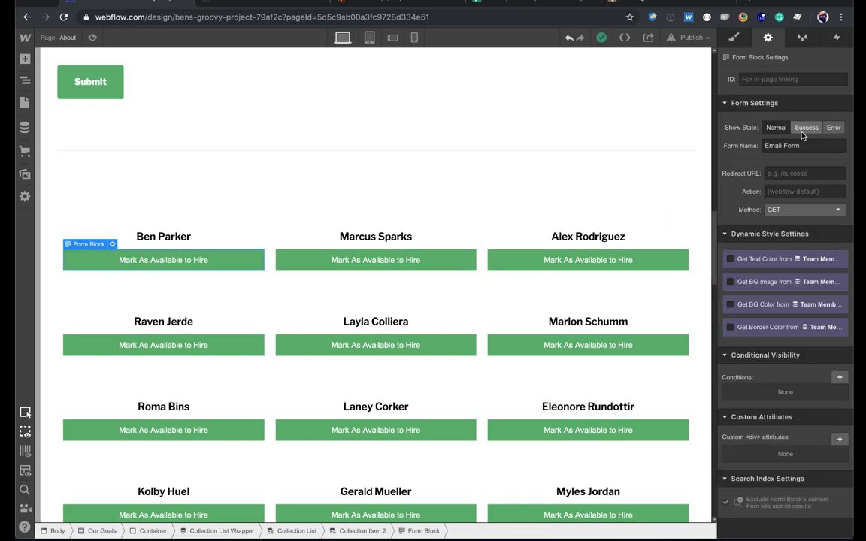
click(805, 129)
click(167, 261)
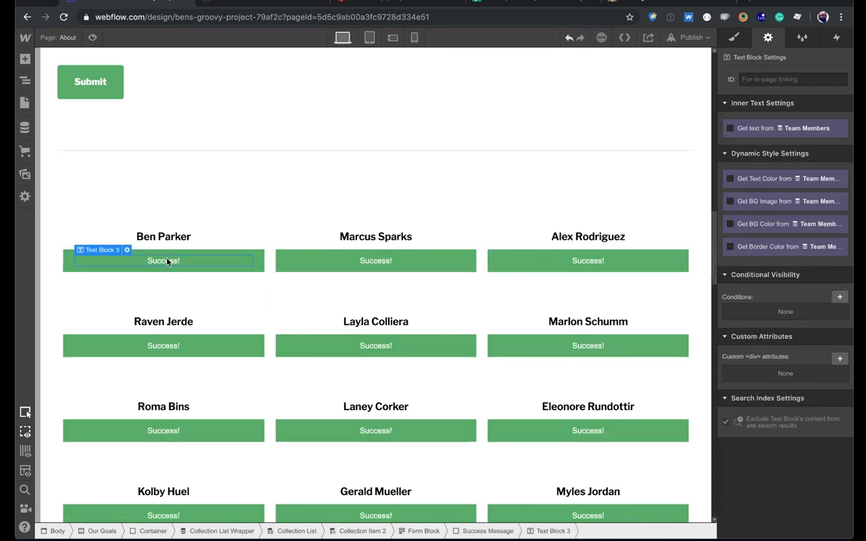
key(Delete)
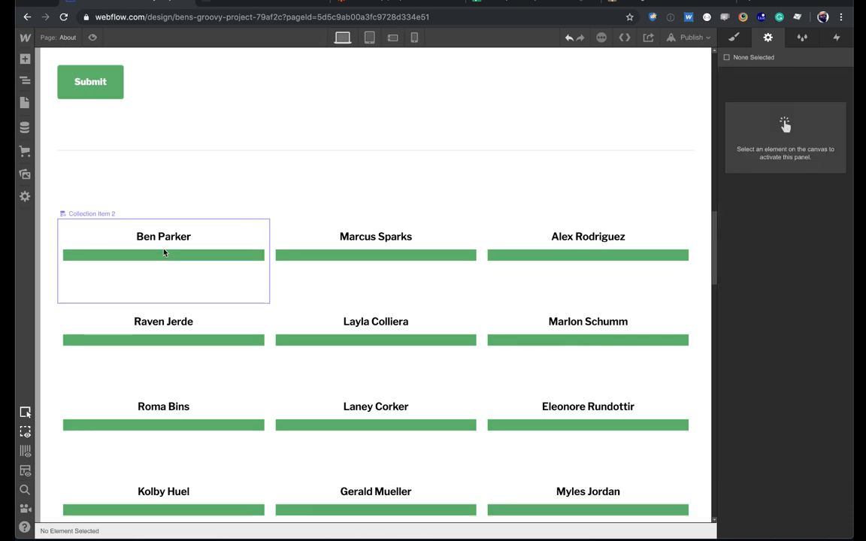
Step: Insert an image element into the form's empty success message
click(165, 258)
click(162, 258)
key(super+e)
text(ima)
key(Return)
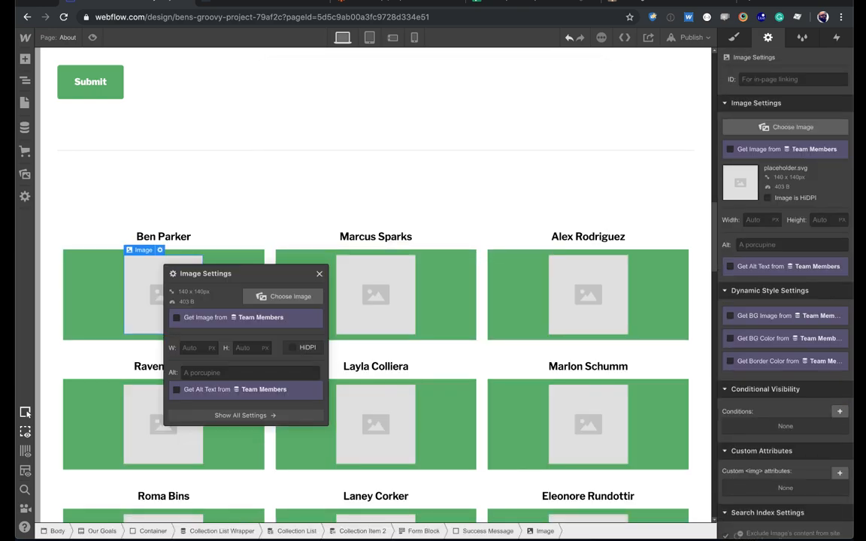
Step: Try to open the project assets to choose the success message's image, and reload the Webflow Designer
click(268, 296)
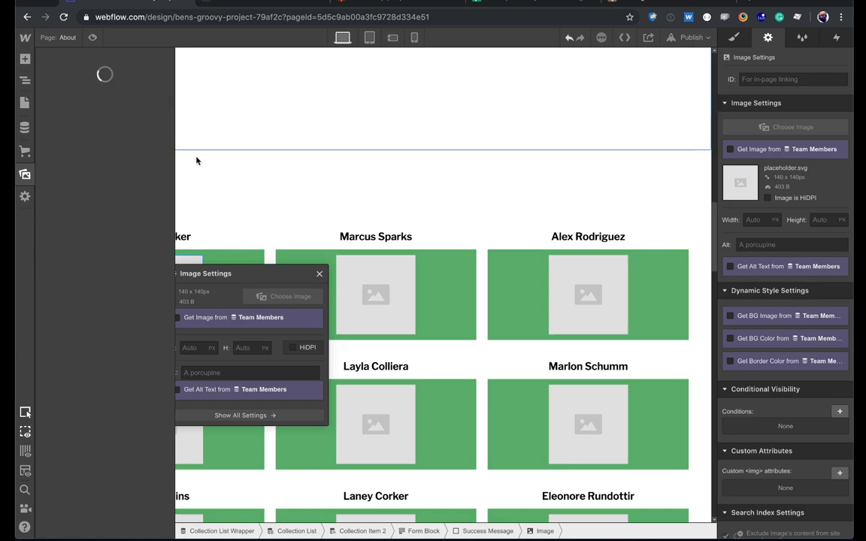
click(208, 189)
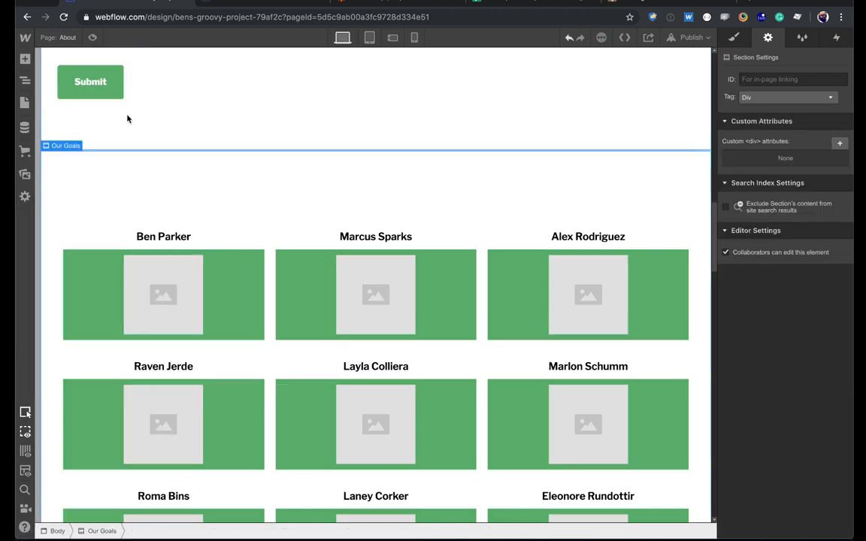
click(25, 175)
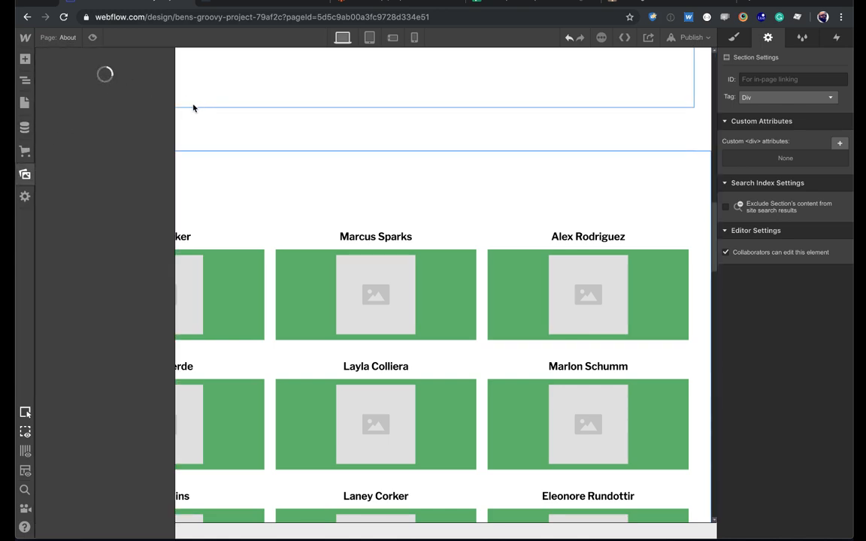
click(64, 18)
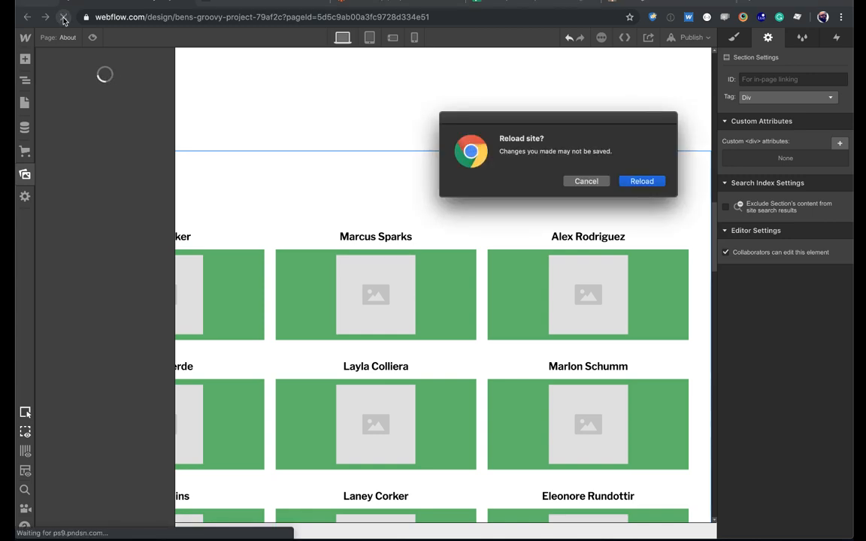
click(621, 183)
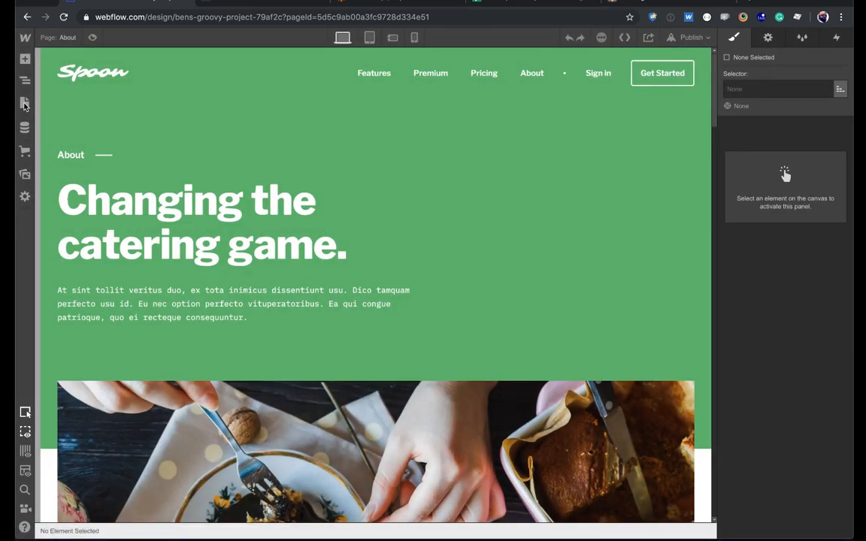
Step: Upload Ellipsis-3.2s-180px.gif from the Downloads folder to the project assets
click(25, 175)
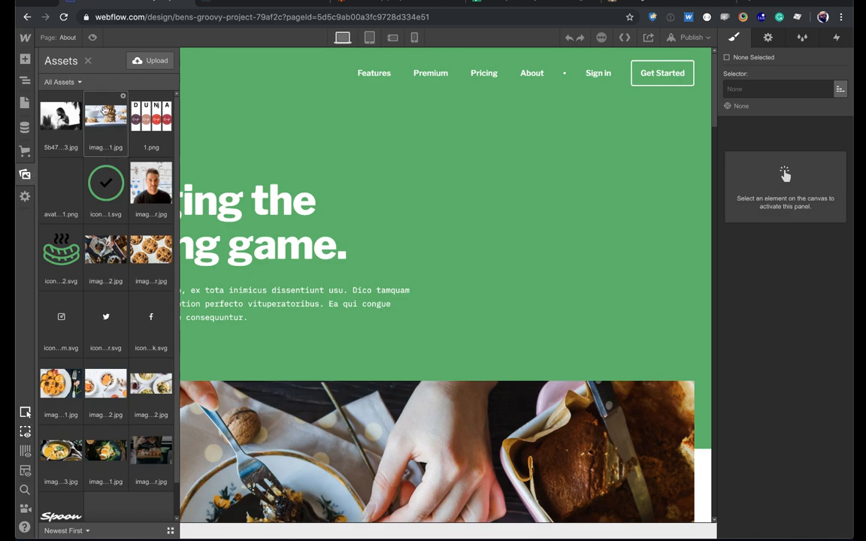
click(149, 61)
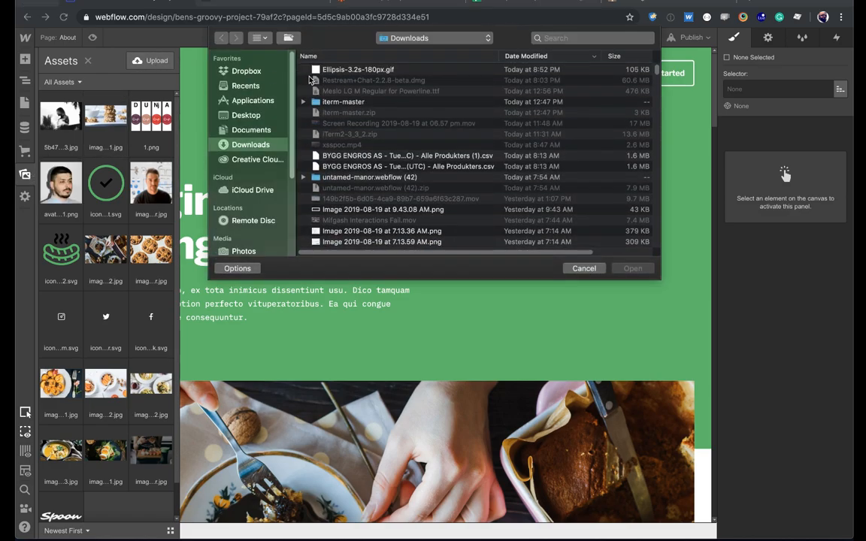
double_click(354, 70)
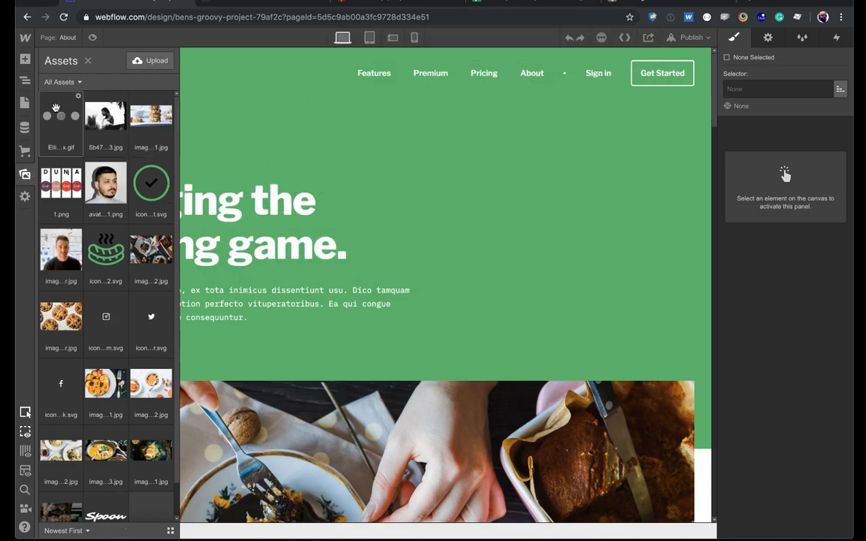
Step: Show the Success state of the team members' Mark As Available to Hire form block on the About page
click(25, 104)
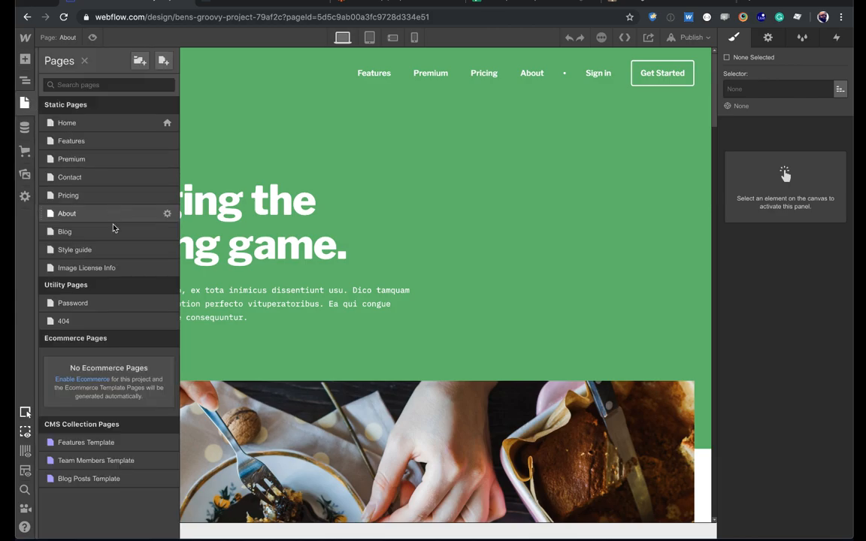
scroll(274, 212, down, 5)
click(274, 213)
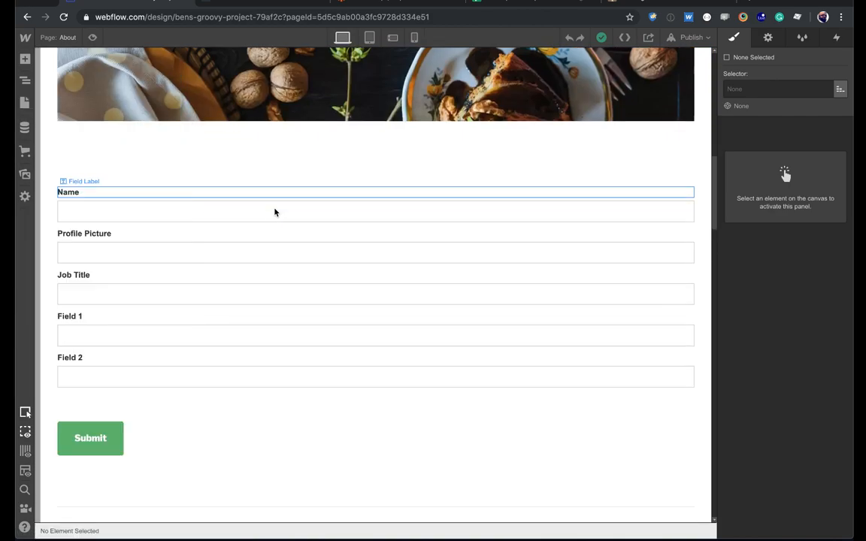
scroll(275, 213, down, 10)
scroll(275, 213, up, 5)
click(237, 262)
click(768, 37)
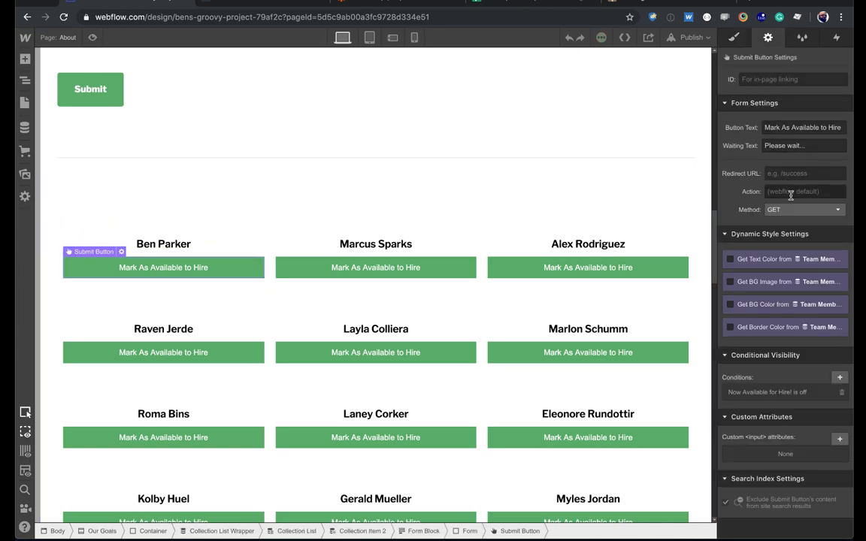
key(Up)
key(Up)
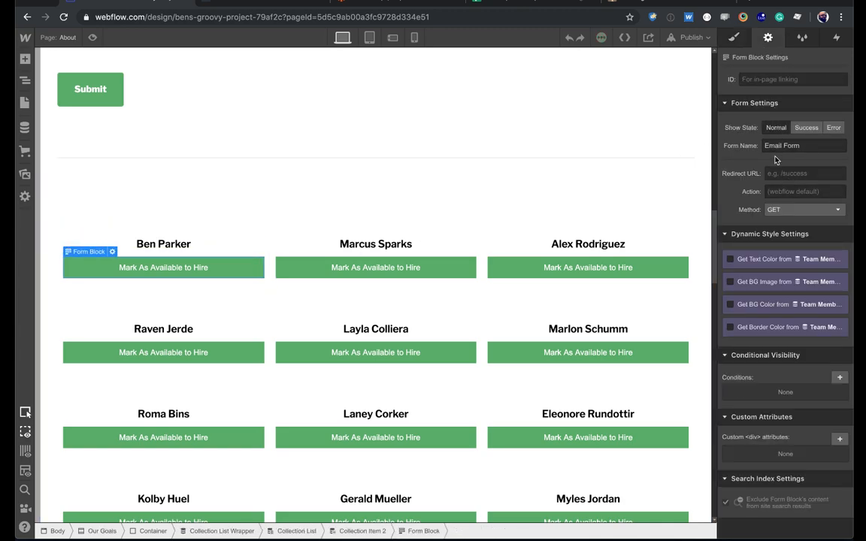
click(807, 128)
Step: Use Ellipsis-3.2s-180px.gif as the image in the form's success message
click(160, 292)
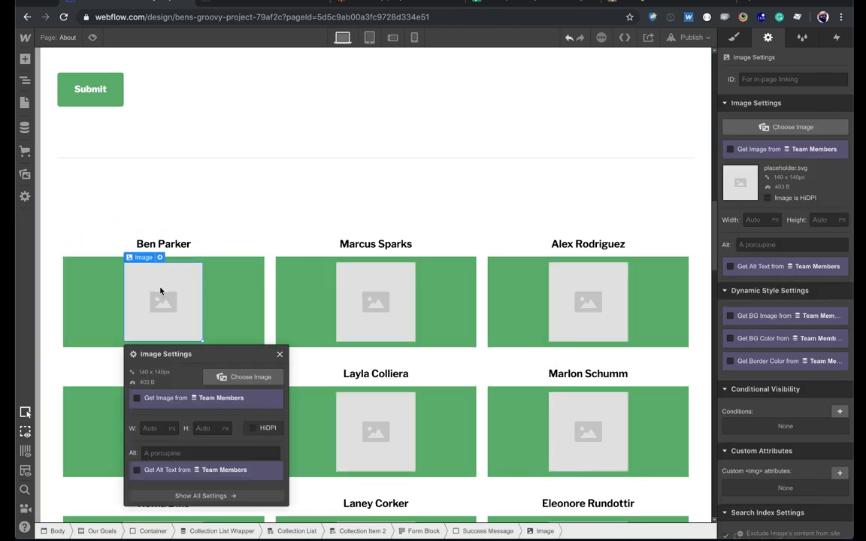
click(216, 370)
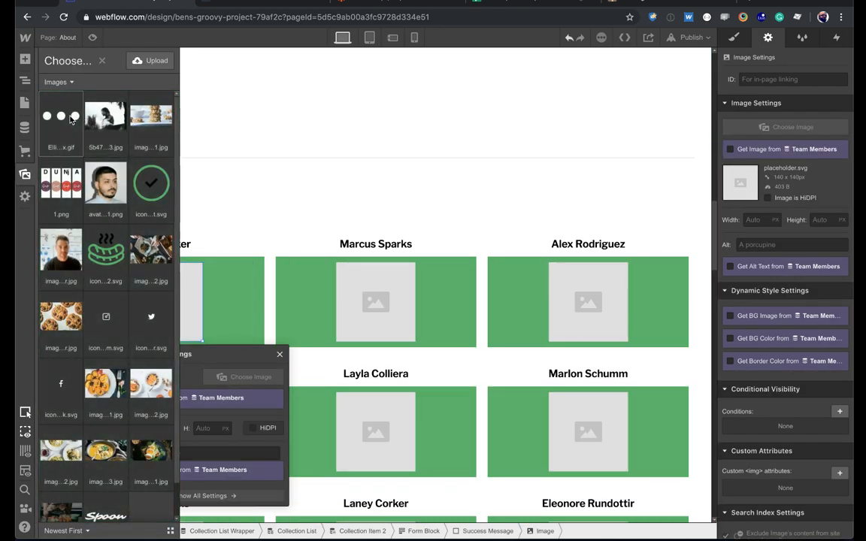
click(64, 109)
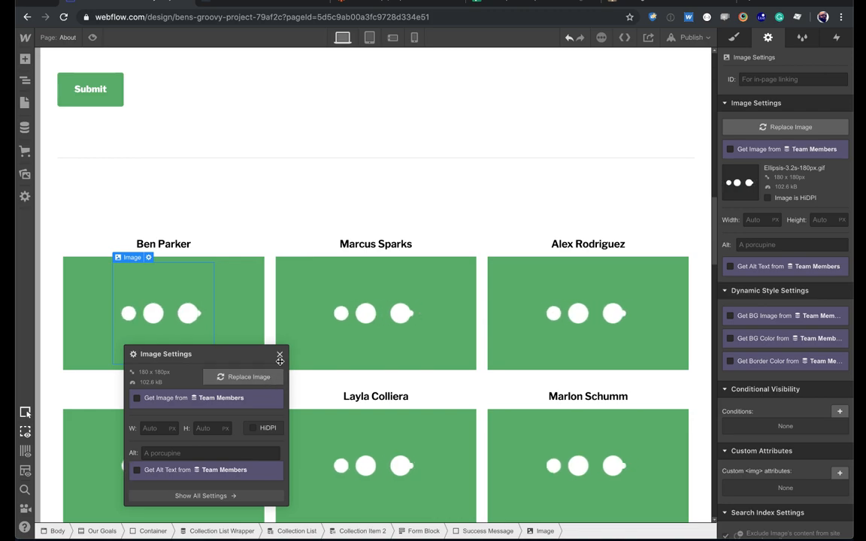
click(279, 355)
Step: Set the Success Message block's height to 50 px after trying 120 px and 70 px
click(246, 312)
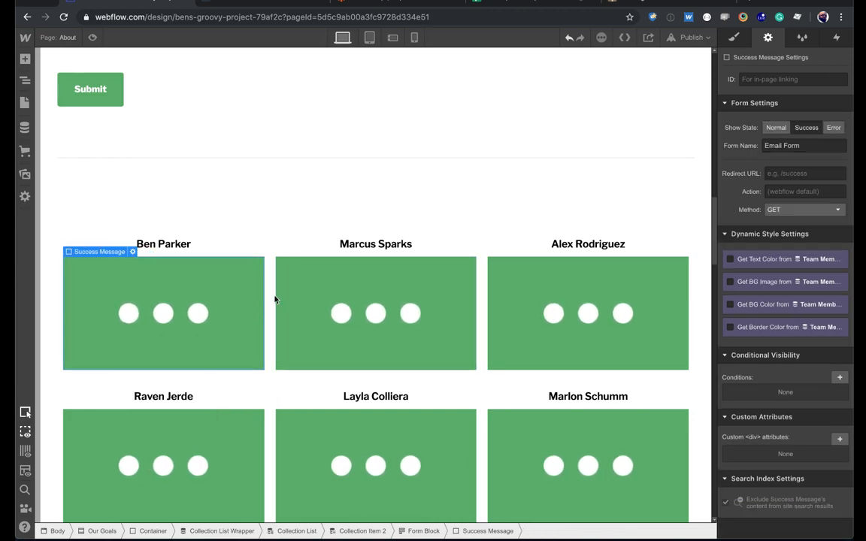
click(734, 37)
click(831, 276)
text(120)
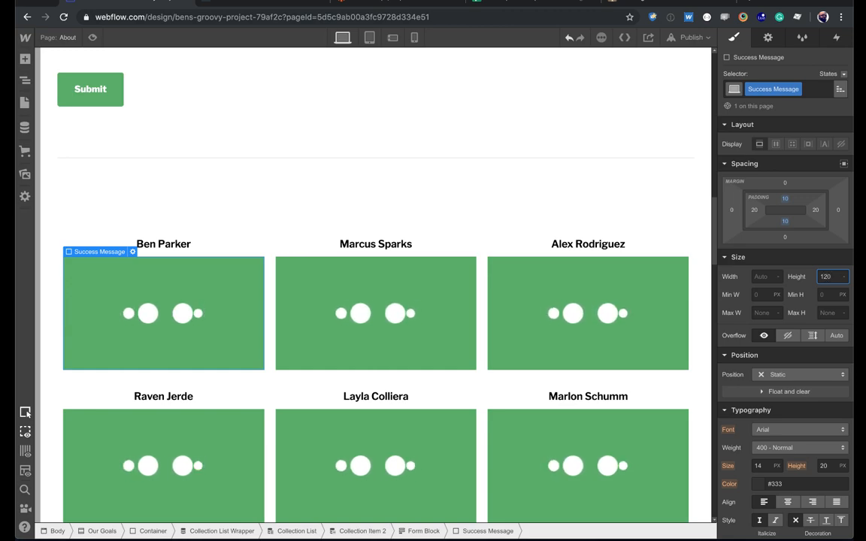
key(Tab)
key(shift+Tab)
text(50)
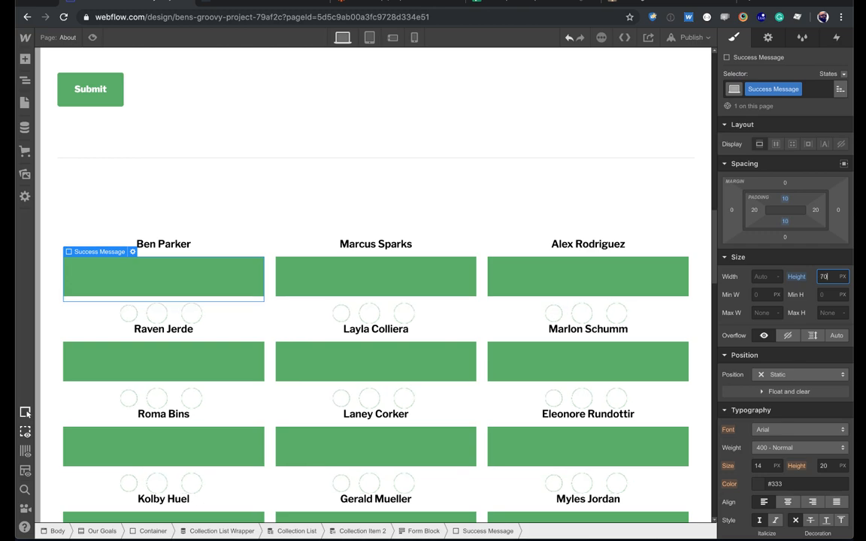
Step: Set the loading GIF's width to 100 px and give it a negative top margin to centre it in the green bar
click(180, 310)
click(184, 311)
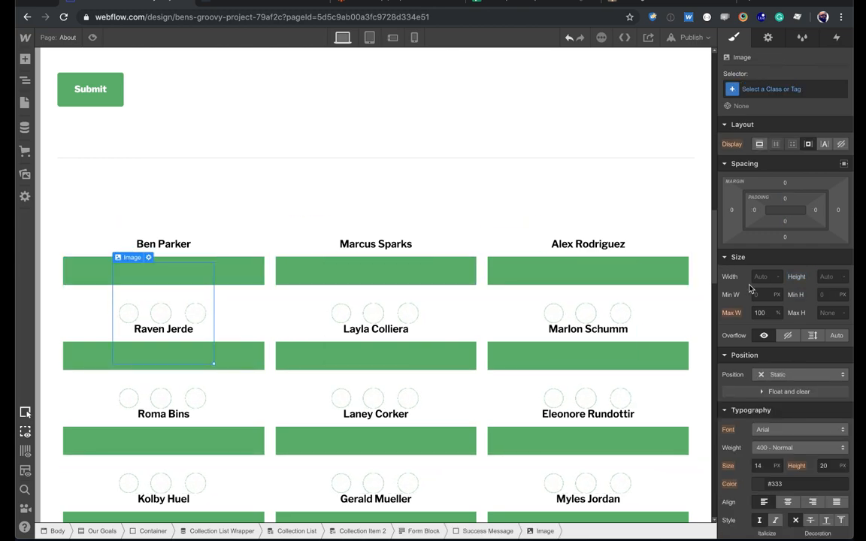
drag(804, 251, 801, 308)
click(771, 276)
text(100)
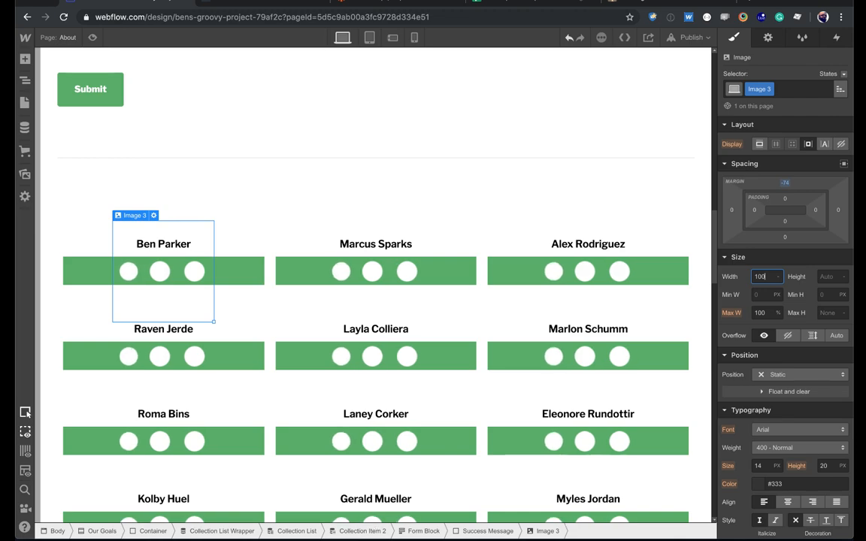
key(Tab)
drag(786, 182, 786, 122)
Step: Compare the Success Message's size with the button by toggling the form between its Normal and Success states
click(443, 269)
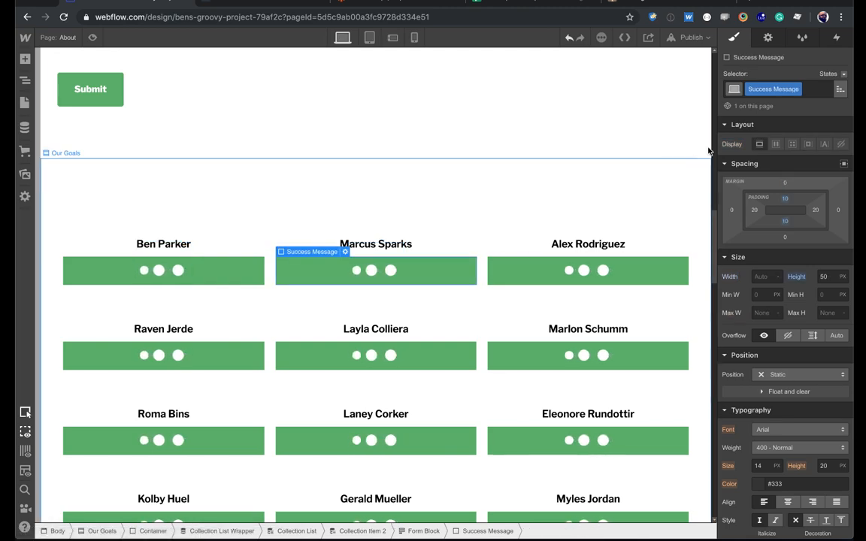
click(768, 37)
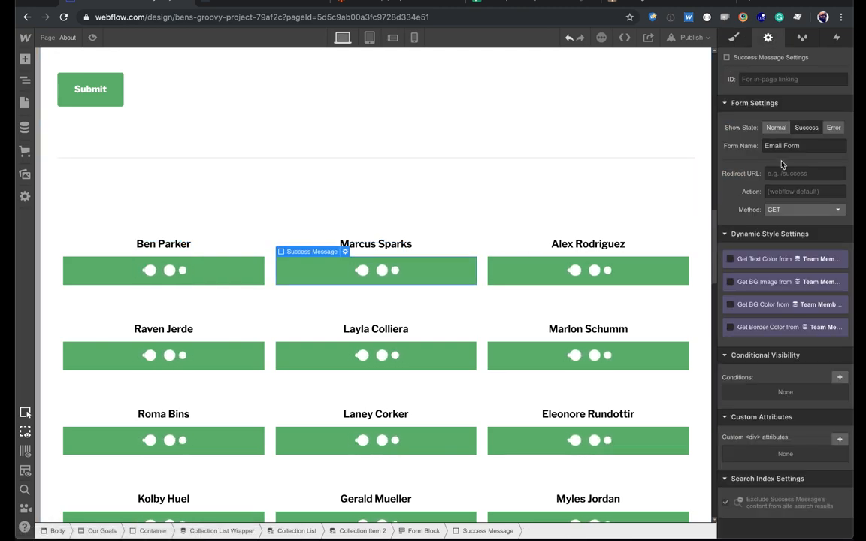
click(777, 128)
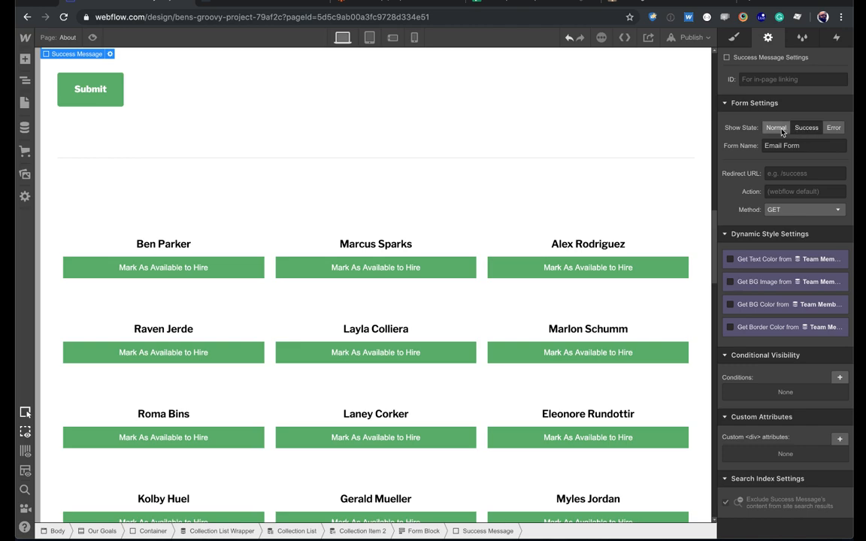
click(801, 127)
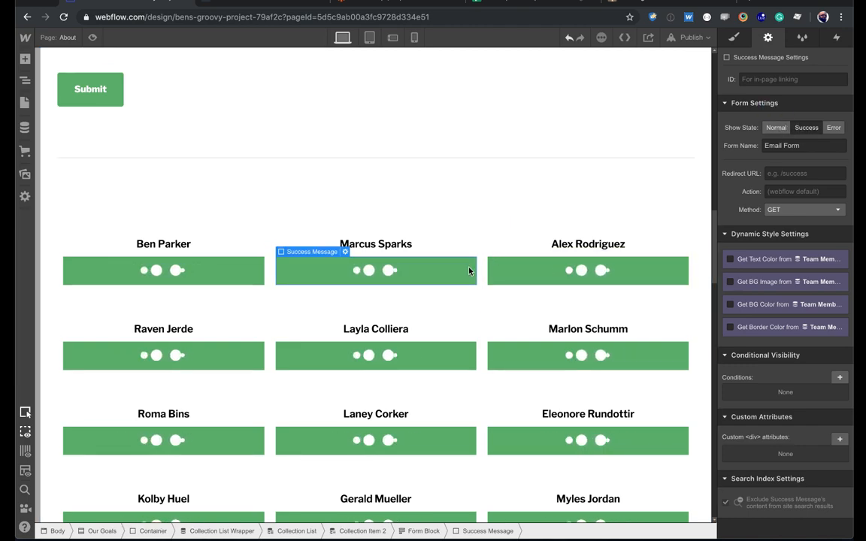
Step: Reduce the Success Message block's height to 40 px to match the button
key(s)
click(825, 277)
key(shift+Down)
key(shift+Down)
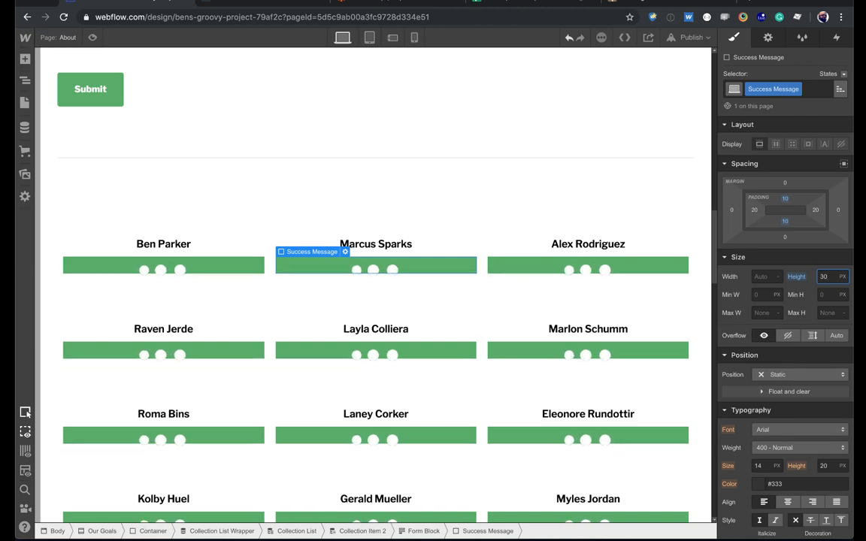
text(37)
key(Up)
key(Up)
key(Up)
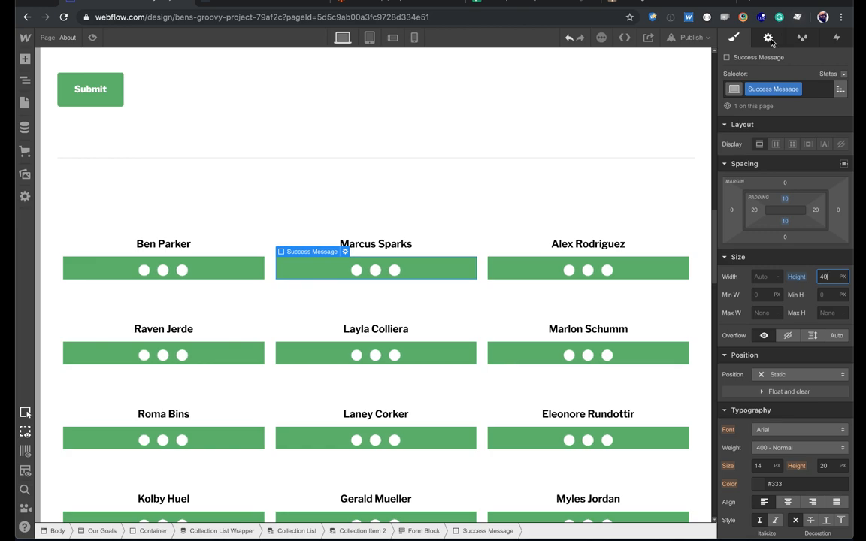
Step: Compare the form's Normal and Success states again, and set the loading GIF's top margin to -39 px
click(770, 40)
click(788, 129)
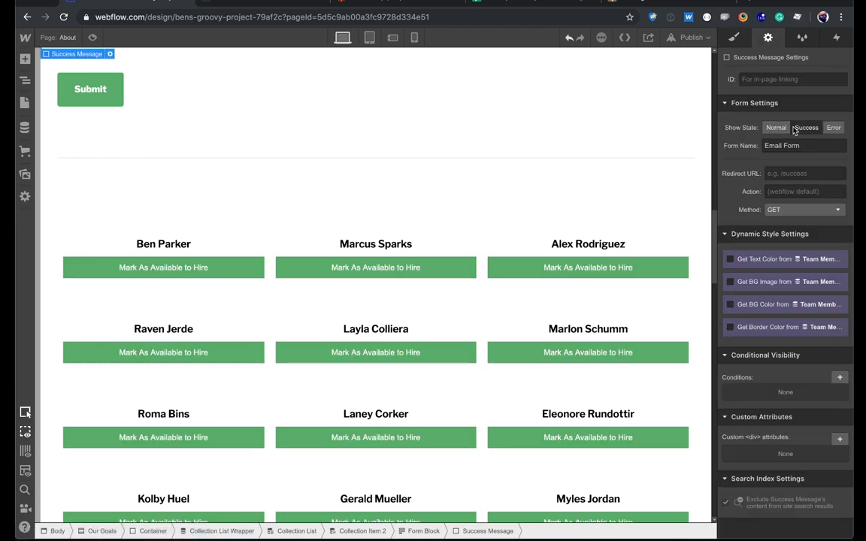
click(798, 128)
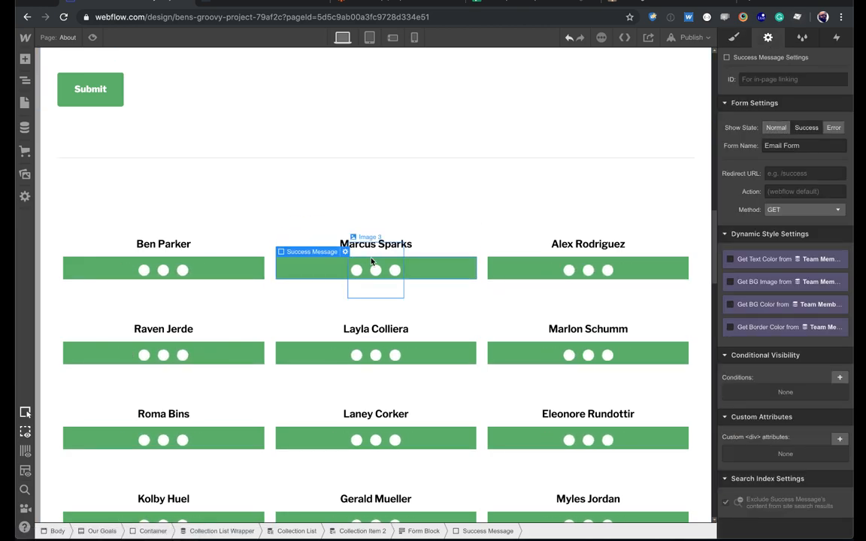
click(375, 275)
click(734, 37)
drag(785, 182, 790, 185)
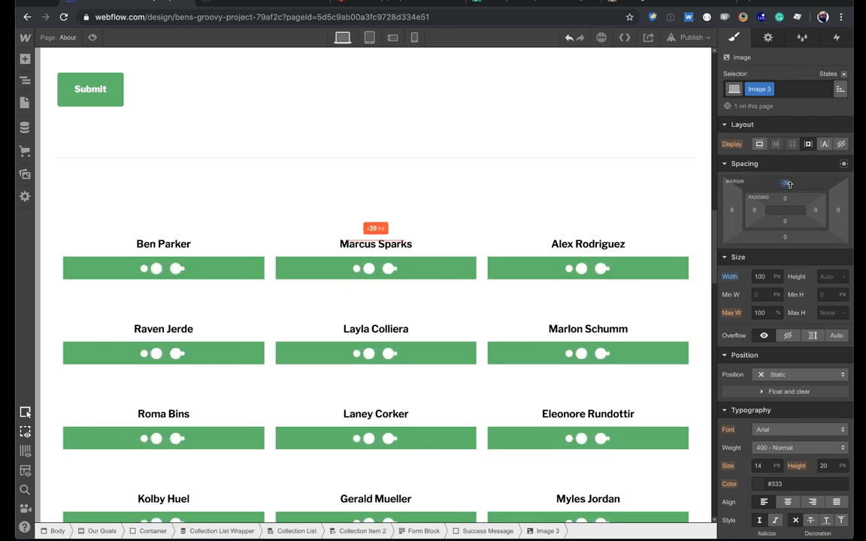
Step: Select the team member form block and return it to its Normal state
click(251, 247)
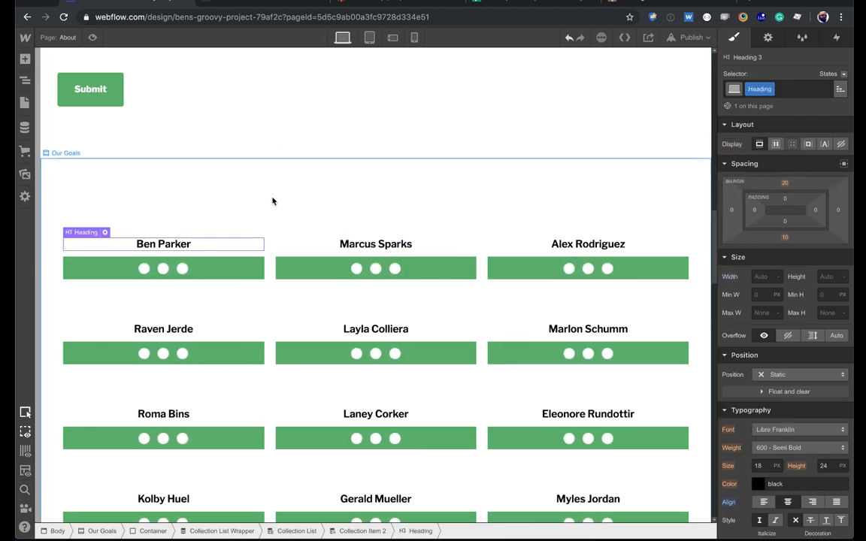
click(236, 265)
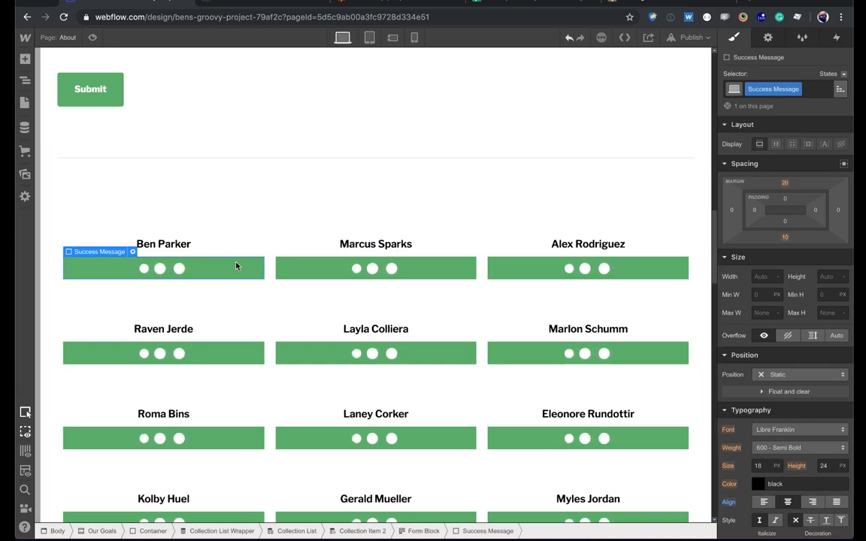
key(Up)
key(Up)
key(Down)
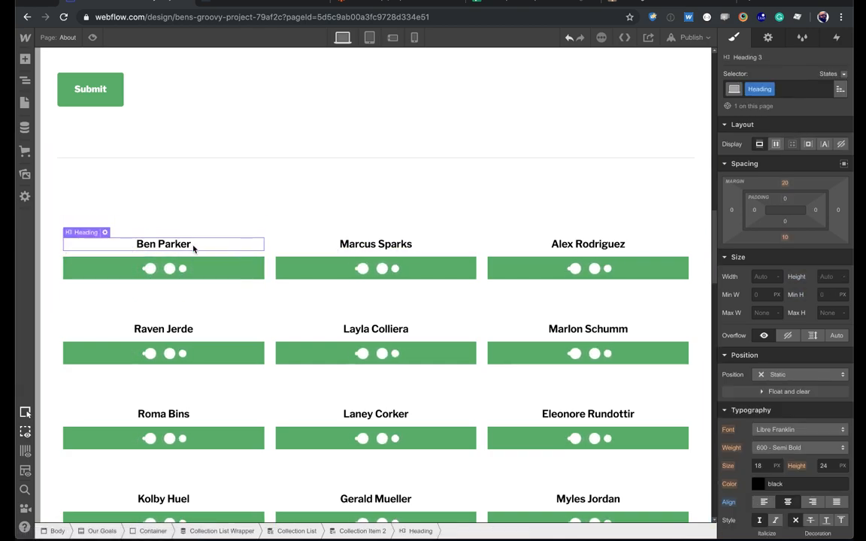
key(Down)
key(Up)
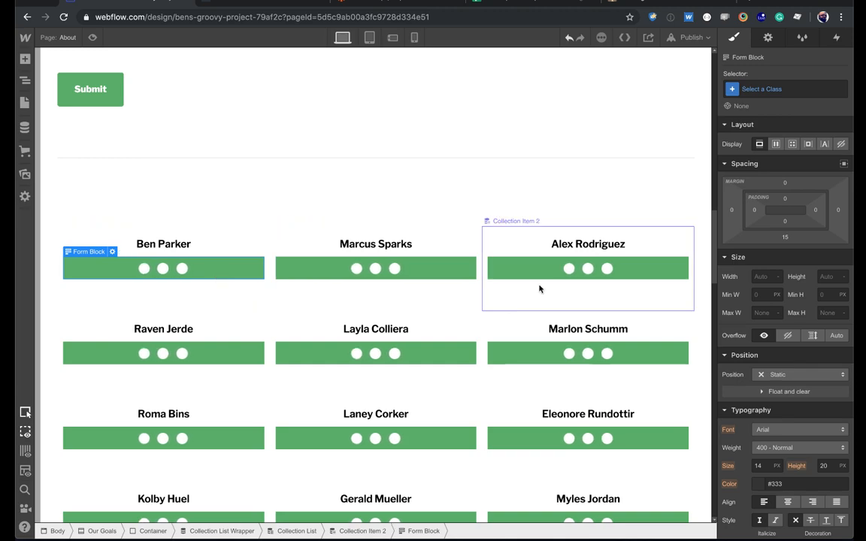
click(767, 37)
click(776, 127)
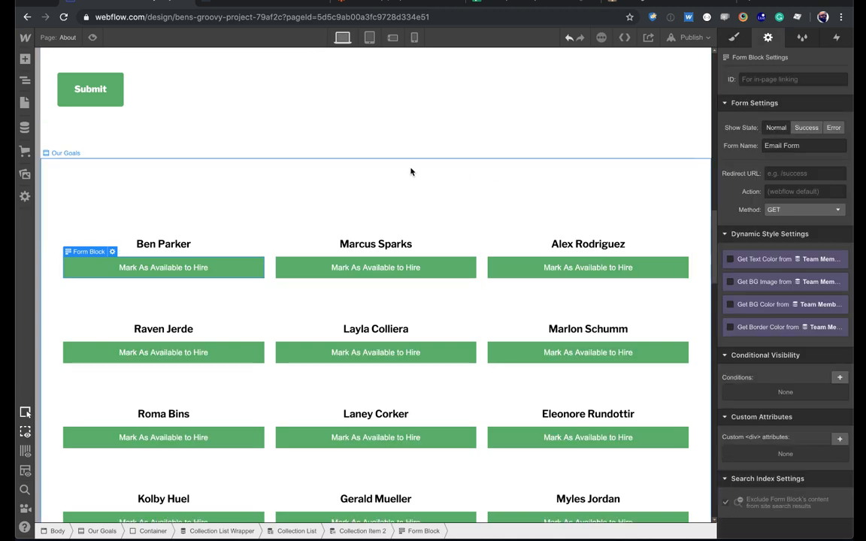
Step: Publish the site to its webflow.io domain
click(410, 172)
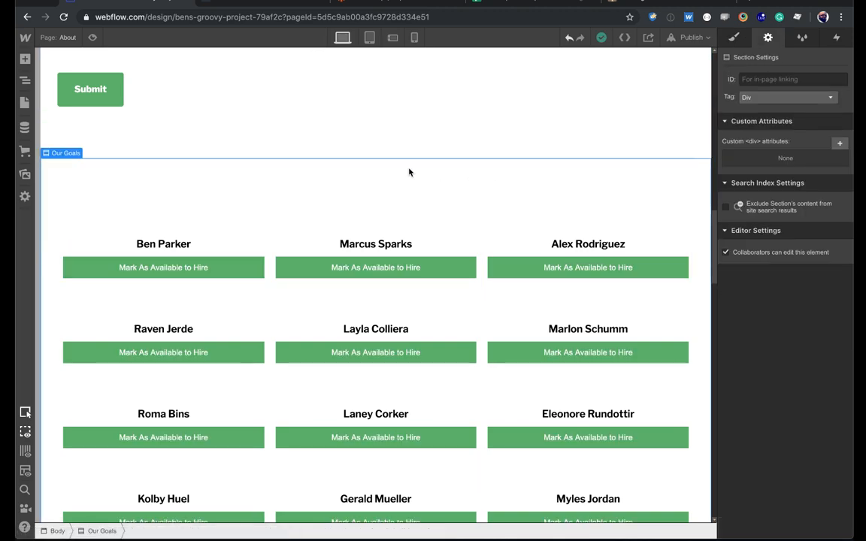
key(alt+p)
key(Return)
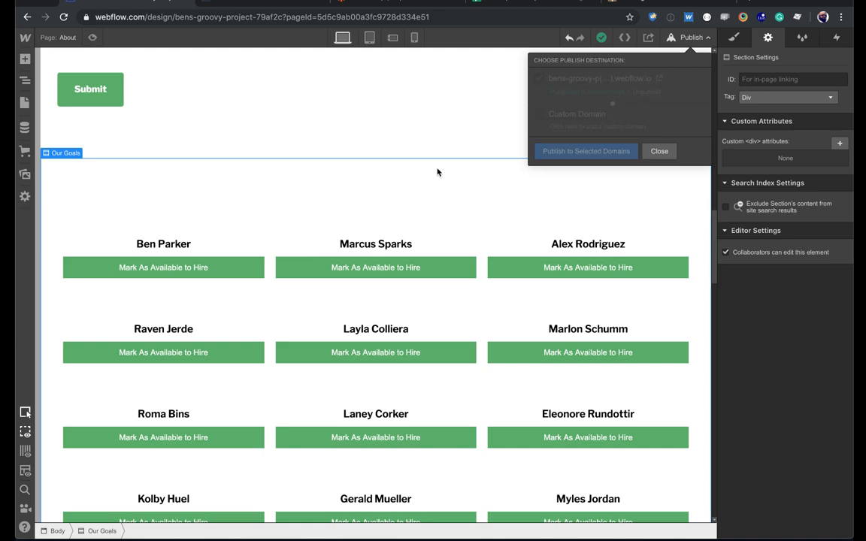
click(227, 232)
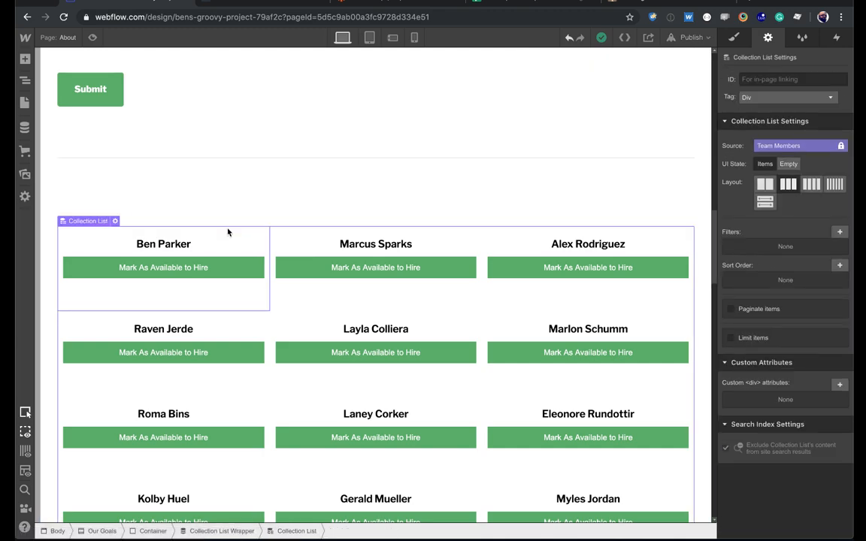
click(840, 233)
click(806, 277)
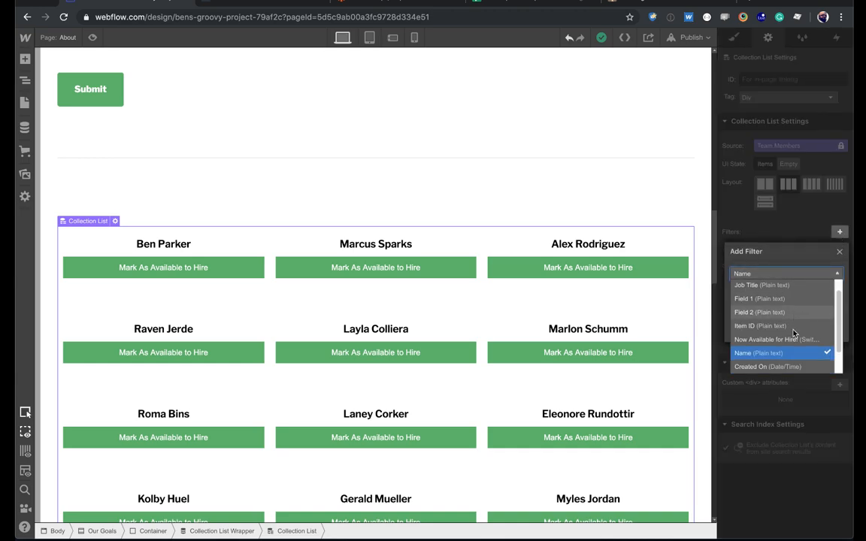
click(791, 342)
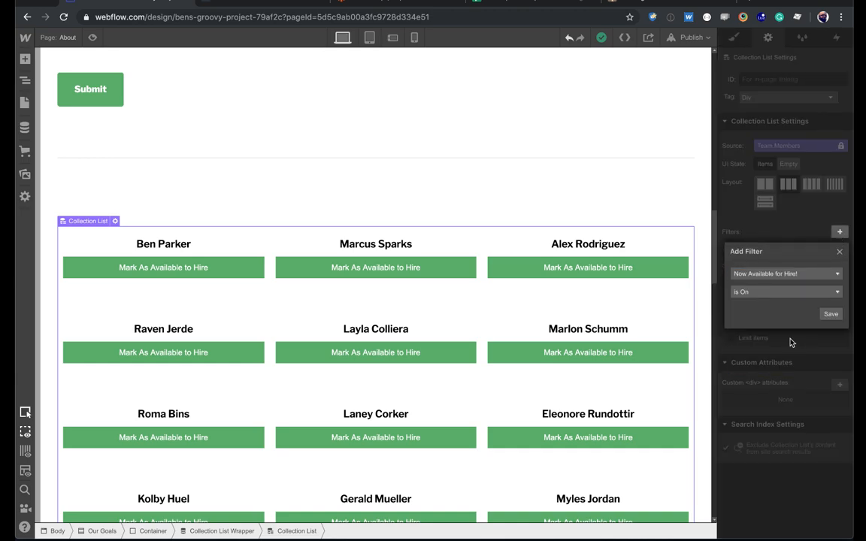
click(798, 293)
click(805, 238)
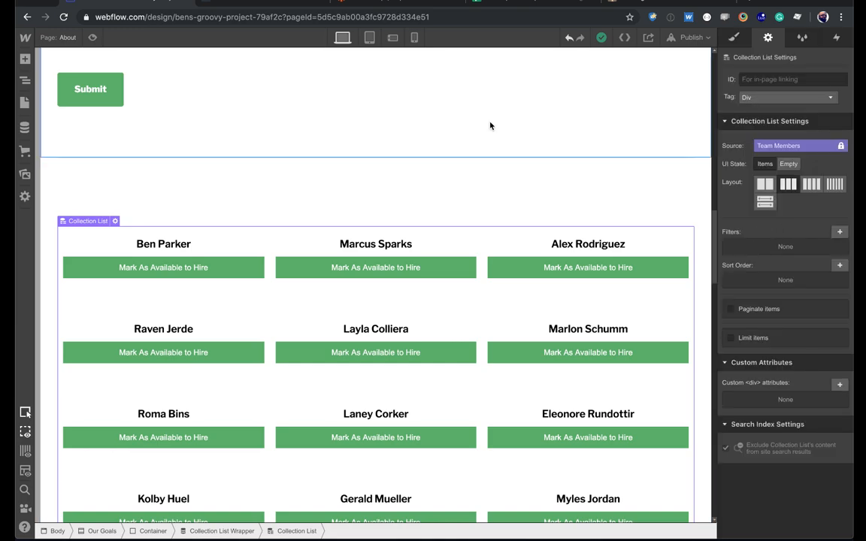
click(235, 108)
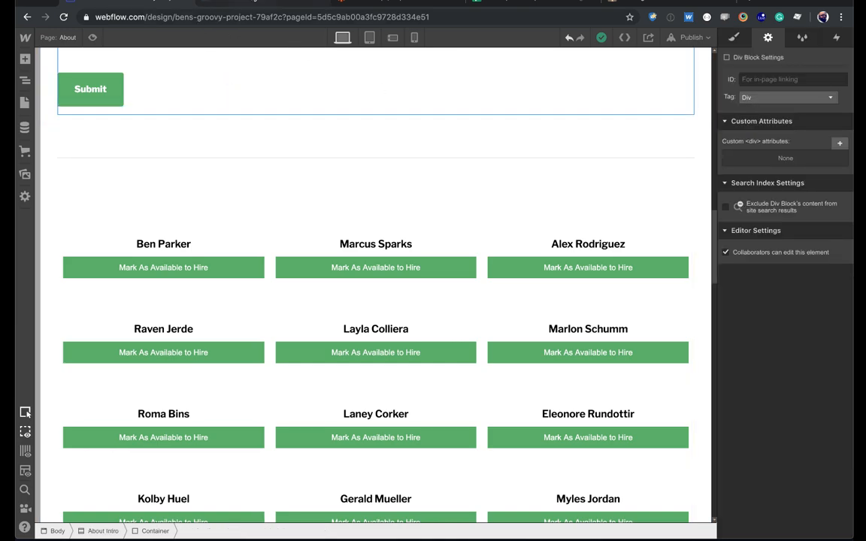
Step: Load the published About page, then switch to Zapier, finish the Form Submission to Update Live Item Zap and turn it on
click(252, 2)
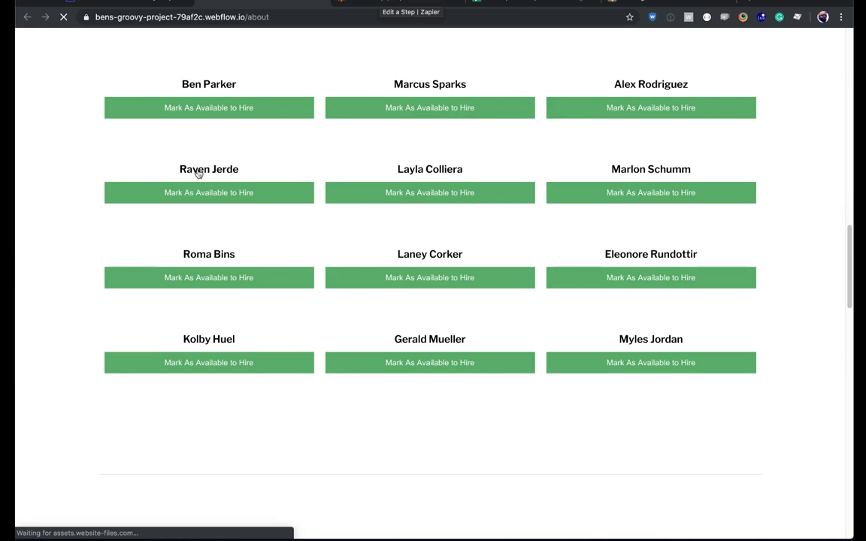
click(380, 6)
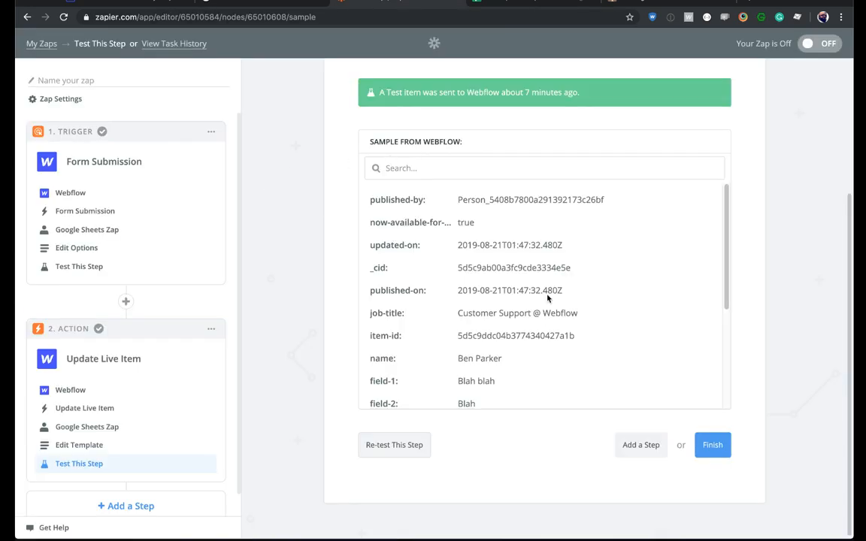
click(713, 445)
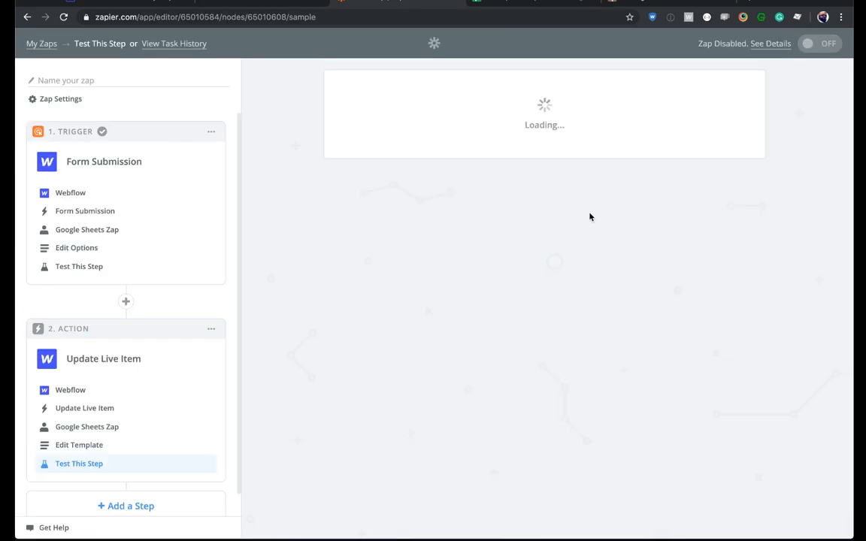
click(559, 265)
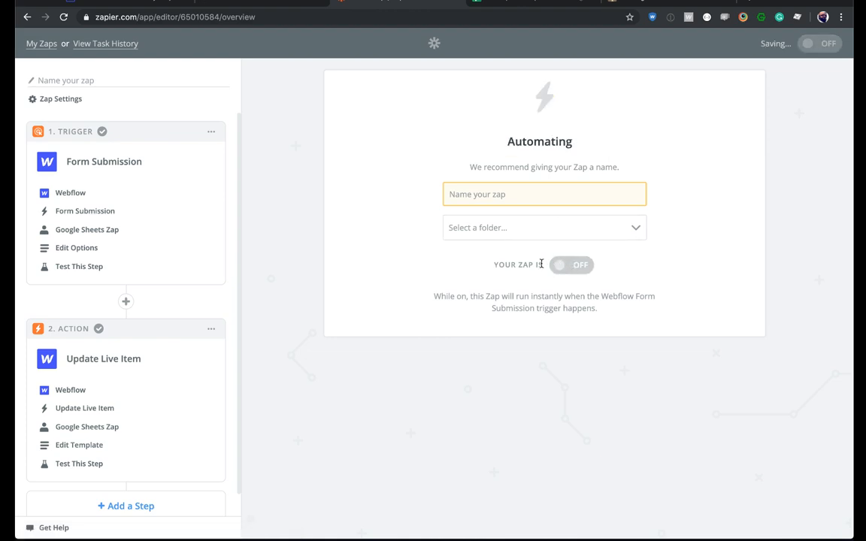
Step: Test the live About page by marking the first team member as available to hire
click(197, 5)
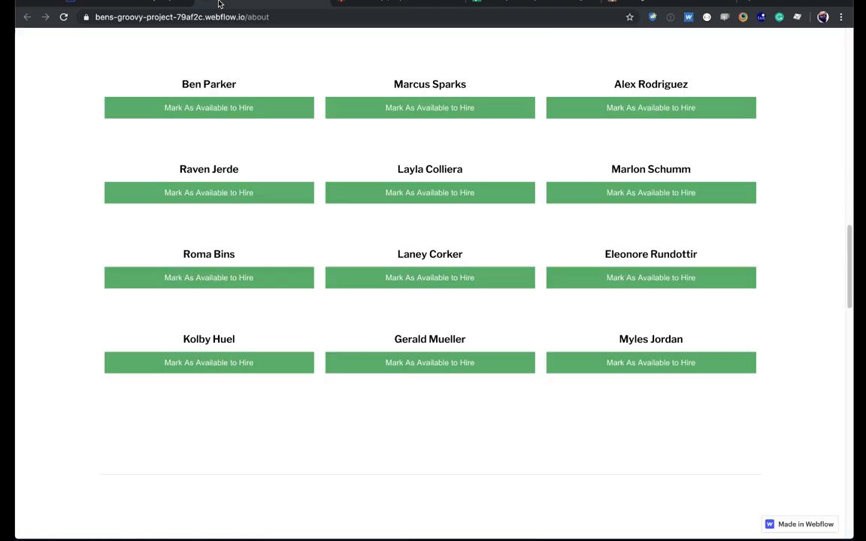
scroll(232, 130, up, 1)
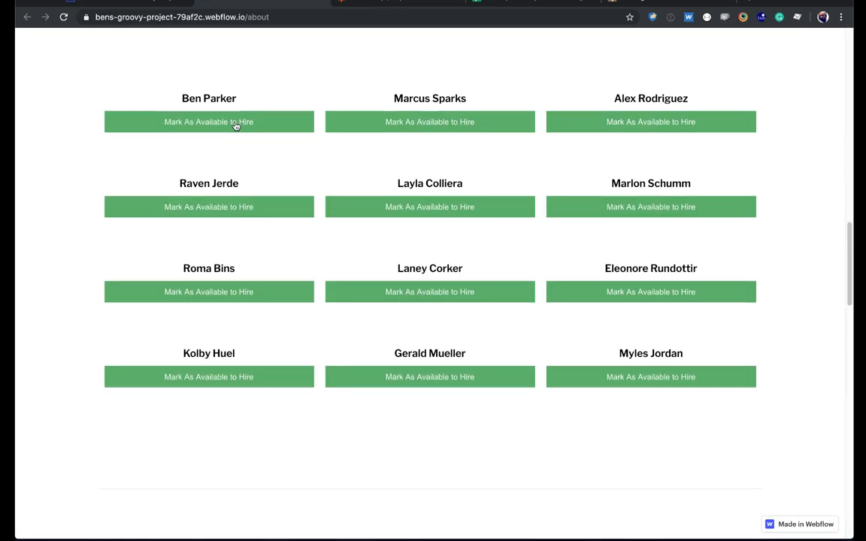
click(235, 125)
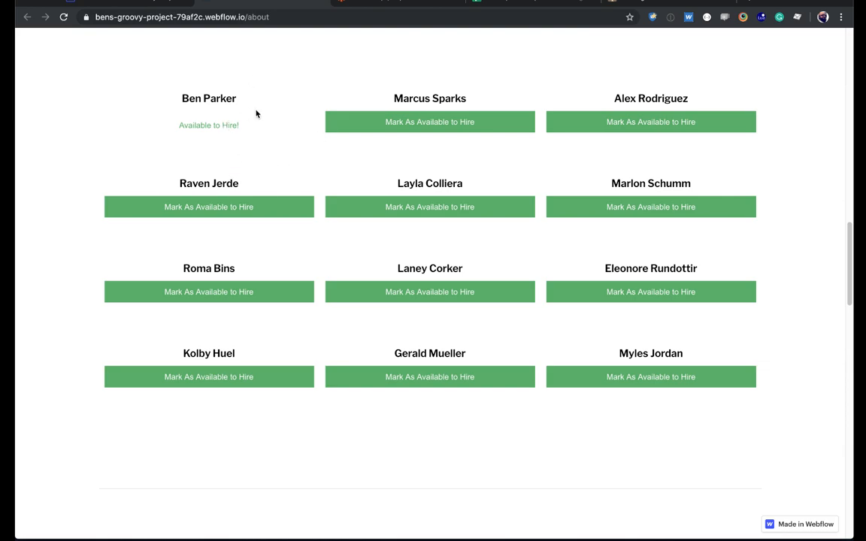
Step: Open the first team member's record in the Team Members CMS collection in the Webflow Designer
click(121, 6)
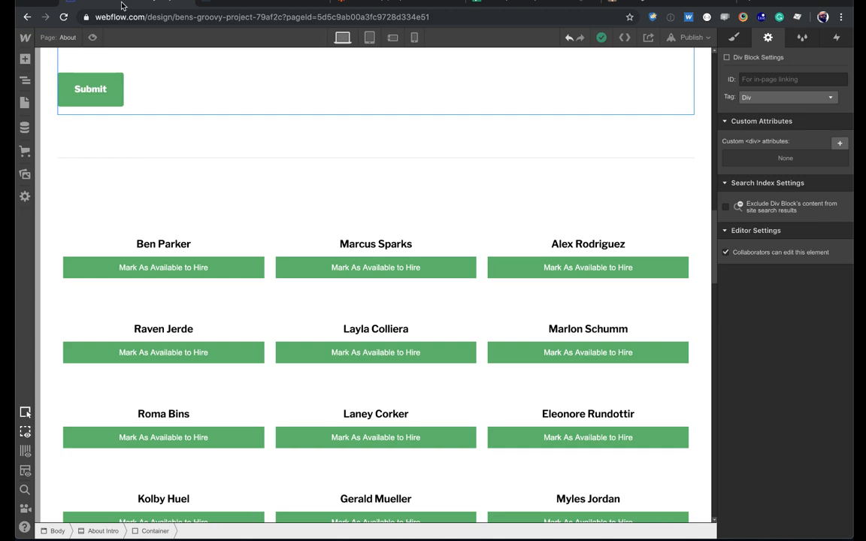
click(25, 127)
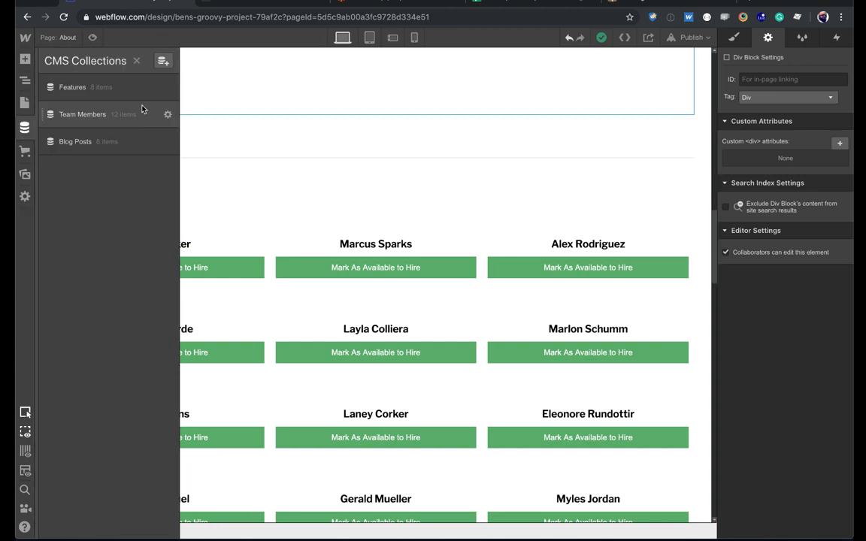
click(133, 115)
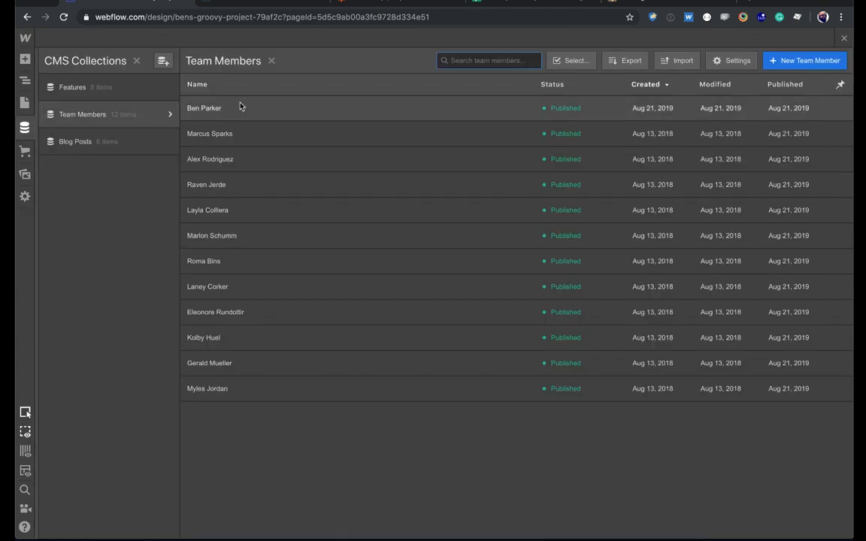
click(279, 112)
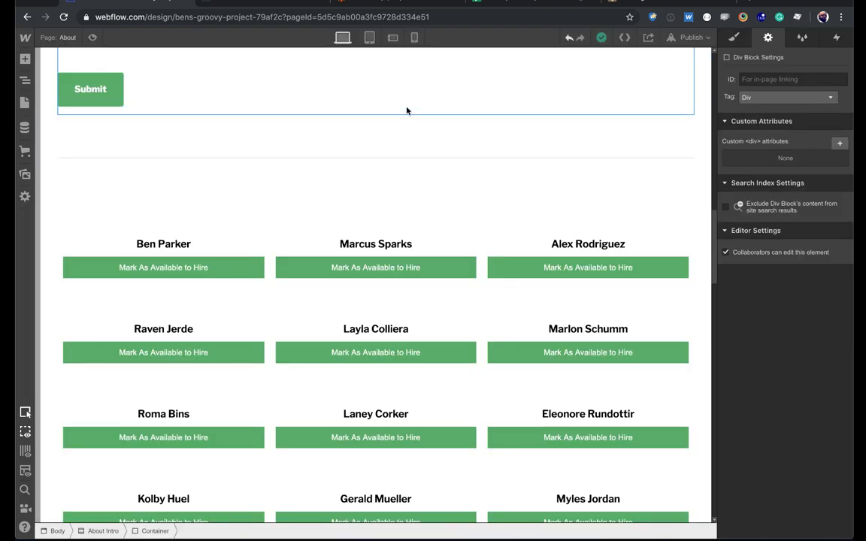
Step: Reload the Designer, reopen the first team member's record, set Now Available for Hire! to NO and save it
key(super+r)
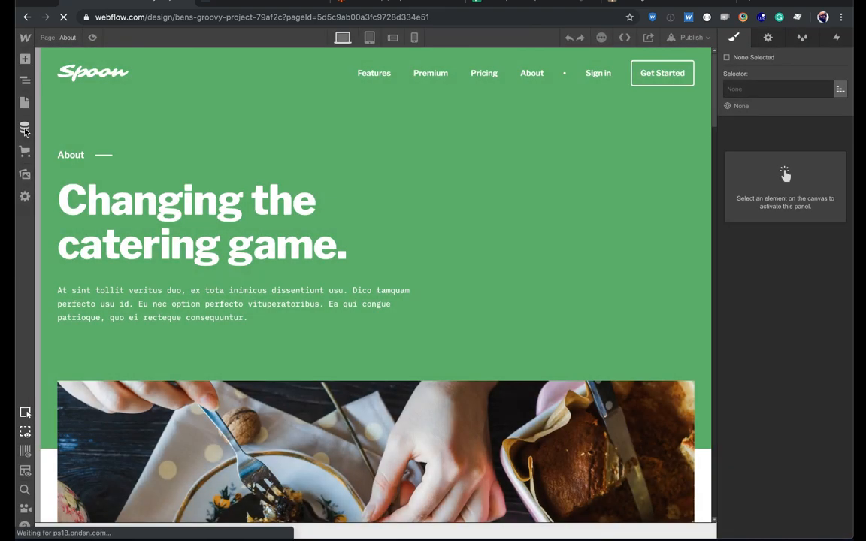
click(25, 128)
click(139, 113)
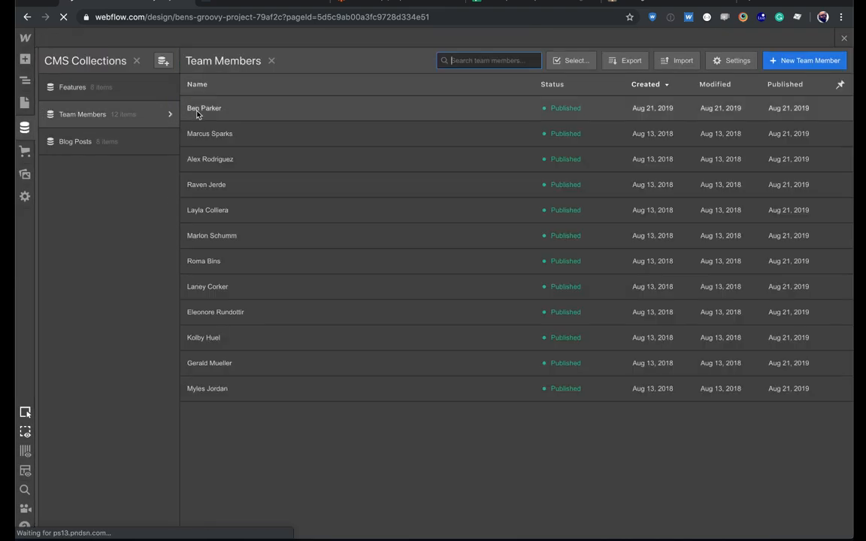
click(210, 110)
click(340, 428)
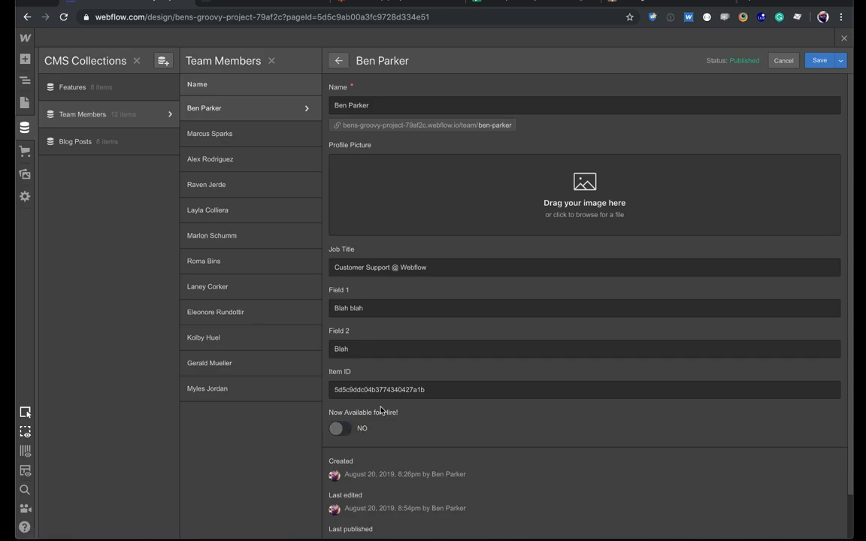
click(822, 60)
click(845, 38)
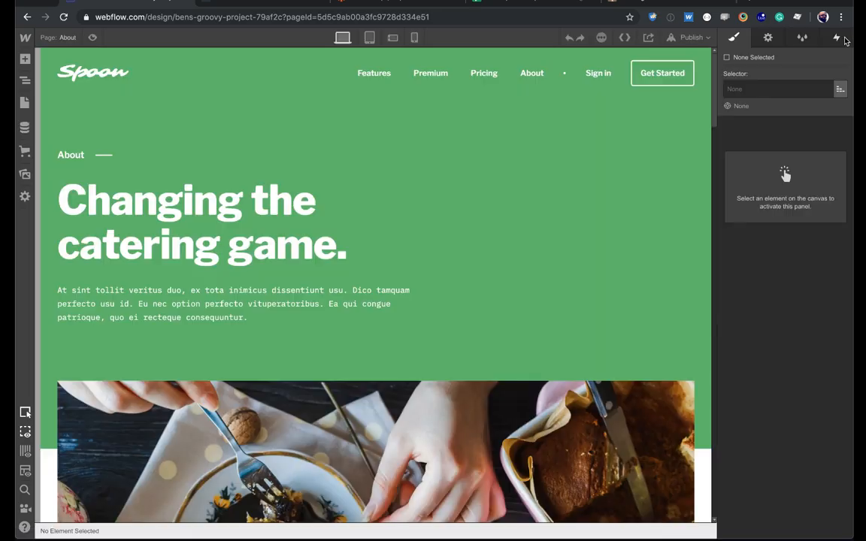
Step: Change the layout of the team member Collection List with the forms to a single stacked column
scroll(237, 192, down, 15)
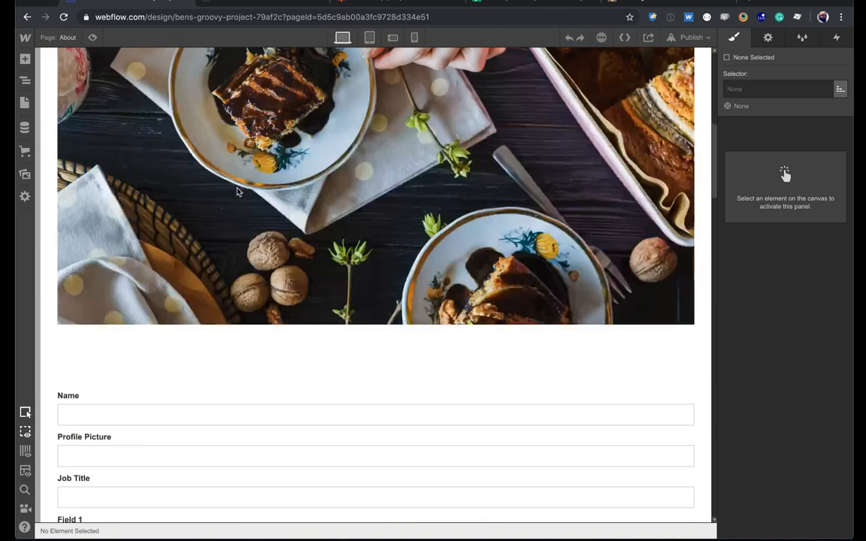
scroll(237, 191, up, 3)
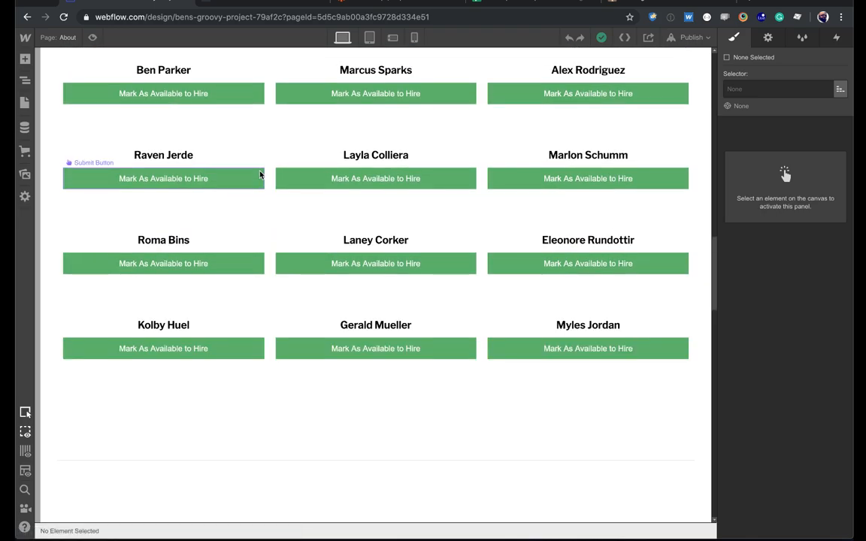
click(274, 146)
key(Up)
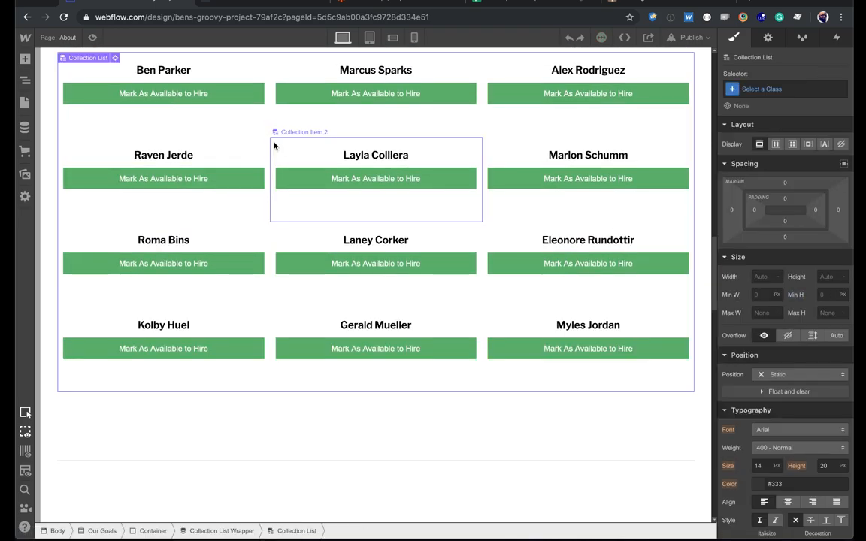
click(767, 39)
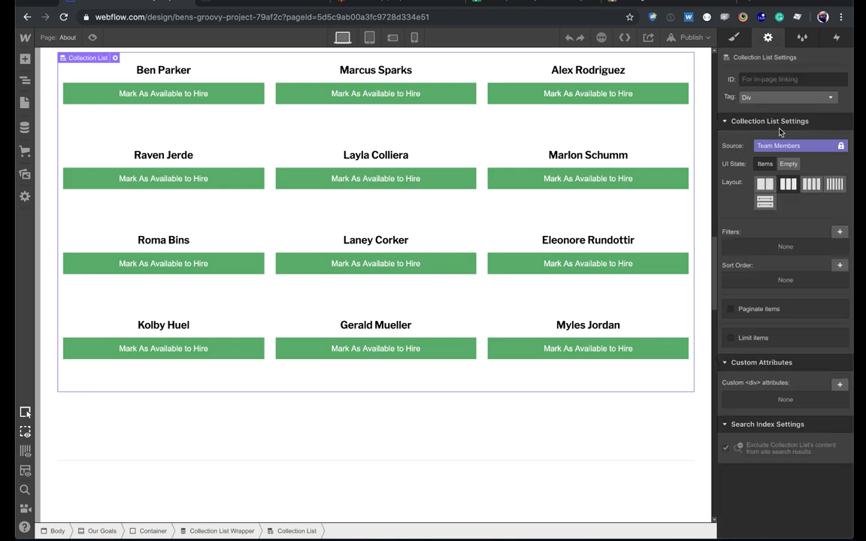
click(766, 202)
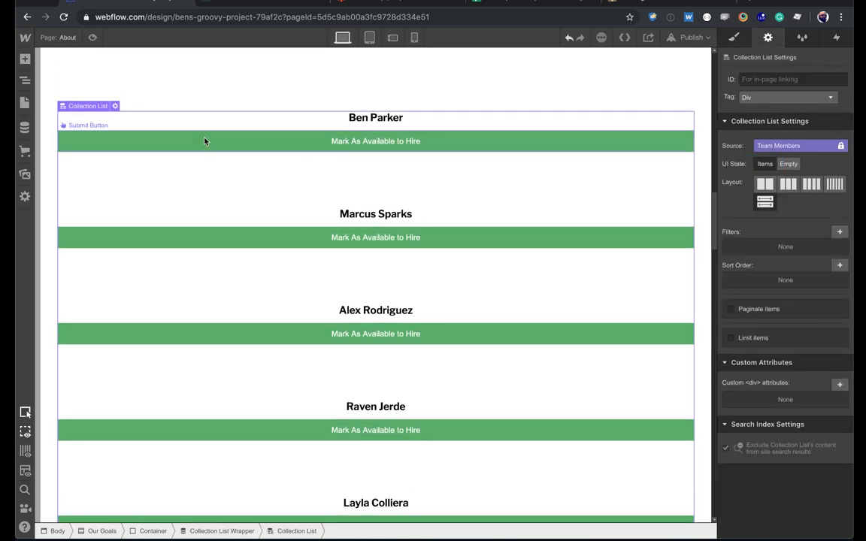
Step: Insert a two-column Columns element into the Container of the Our Goals section
click(24, 100)
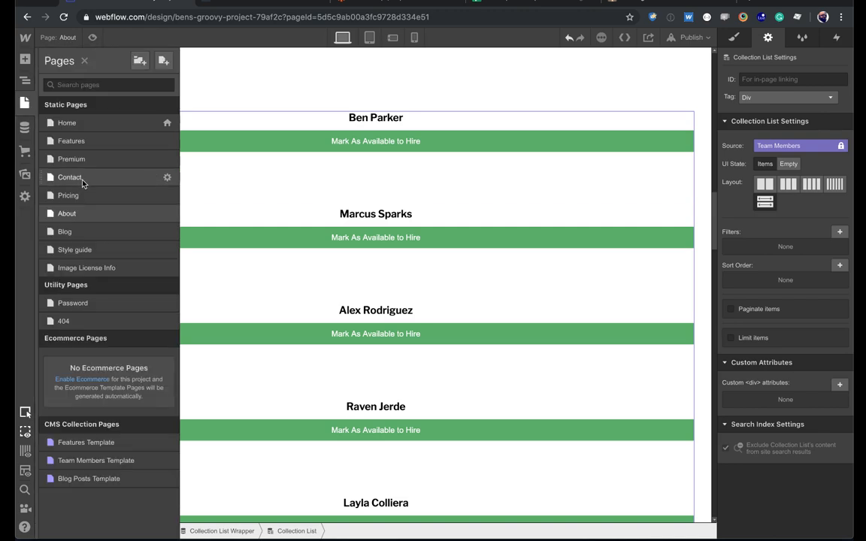
click(22, 81)
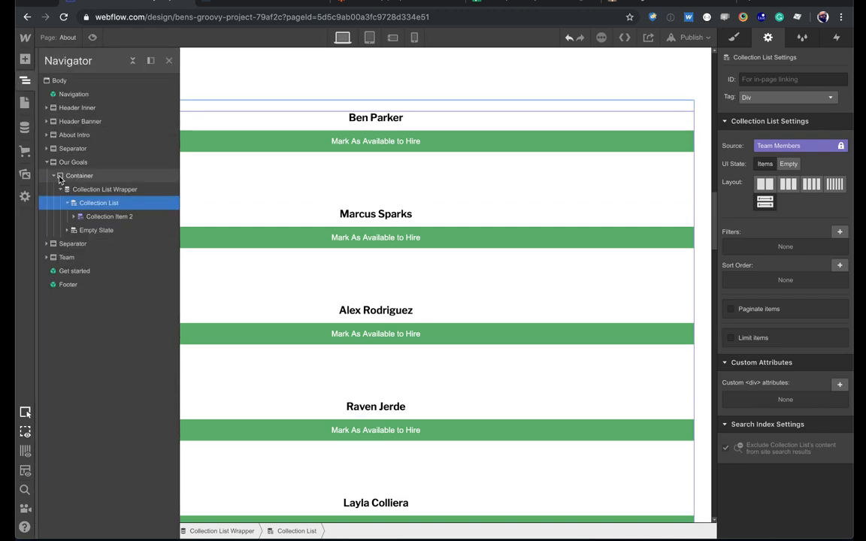
click(67, 177)
key(super+e)
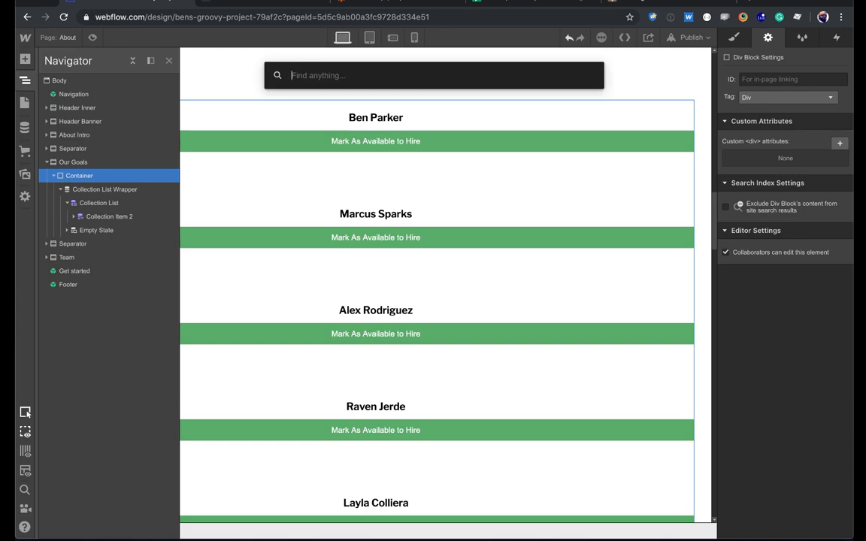
text(col)
key(Down)
key(Return)
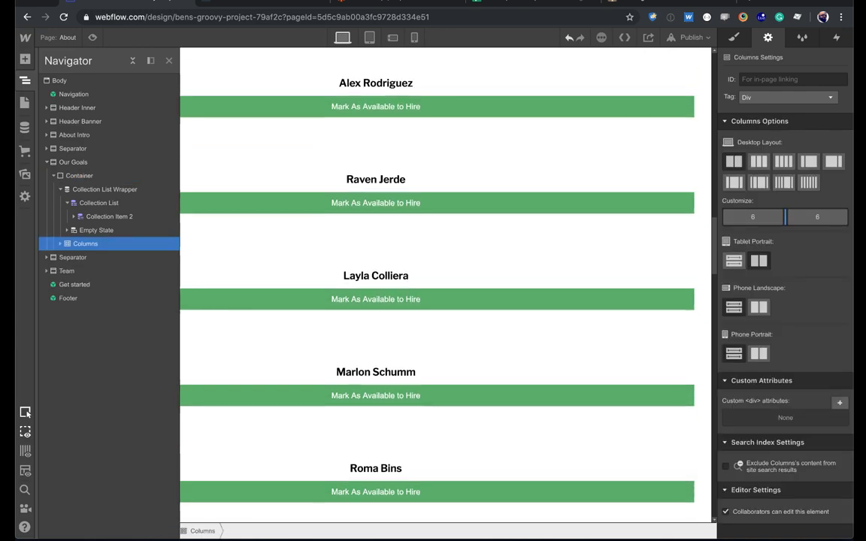
Step: Move the Collection List Wrapper into Column 1 and place a copy of it in Column 2
click(61, 190)
drag(73, 192, 83, 219)
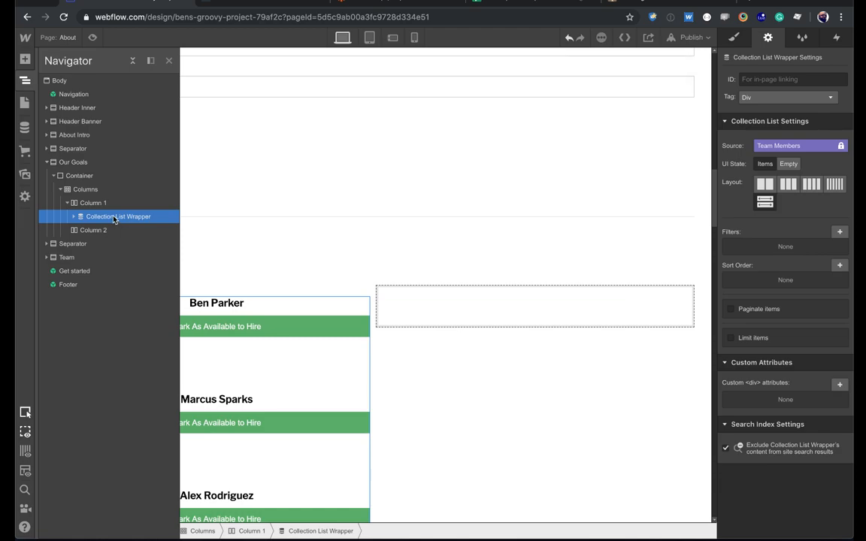
click(112, 230)
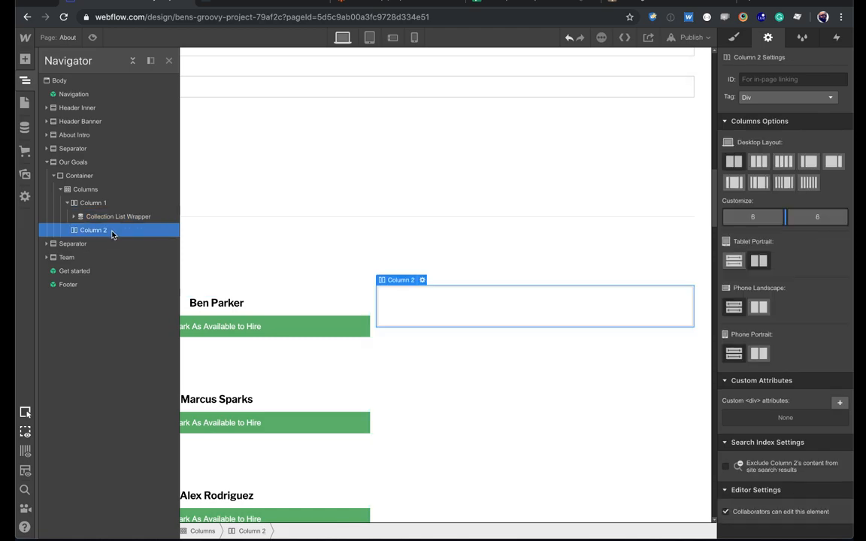
click(342, 271)
click(293, 294)
Step: Filter the Column 1 Collection List to items where Now Available for Hire! is Off
click(272, 304)
key(Up)
key(Up)
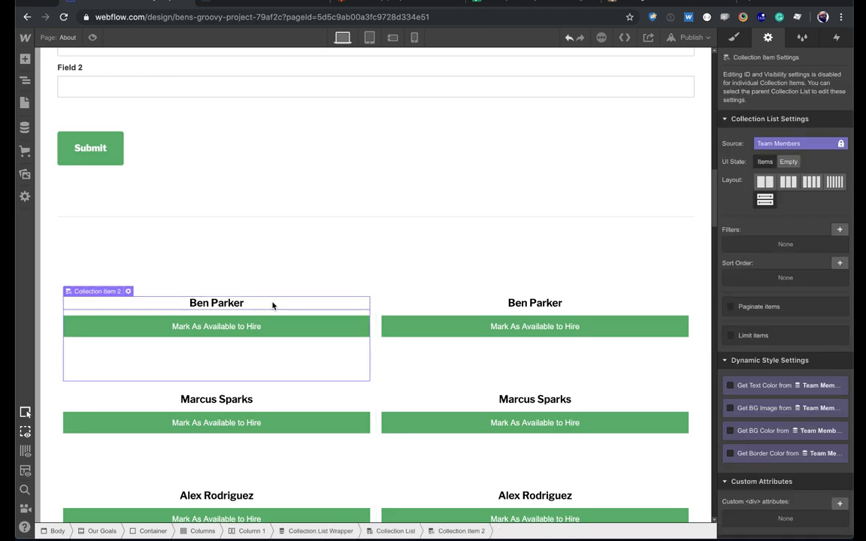
click(840, 231)
click(791, 276)
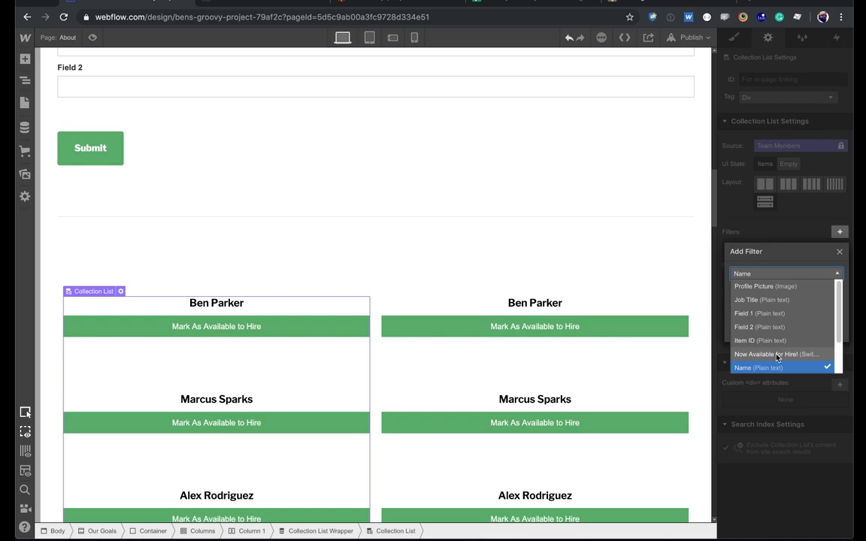
click(774, 354)
click(767, 294)
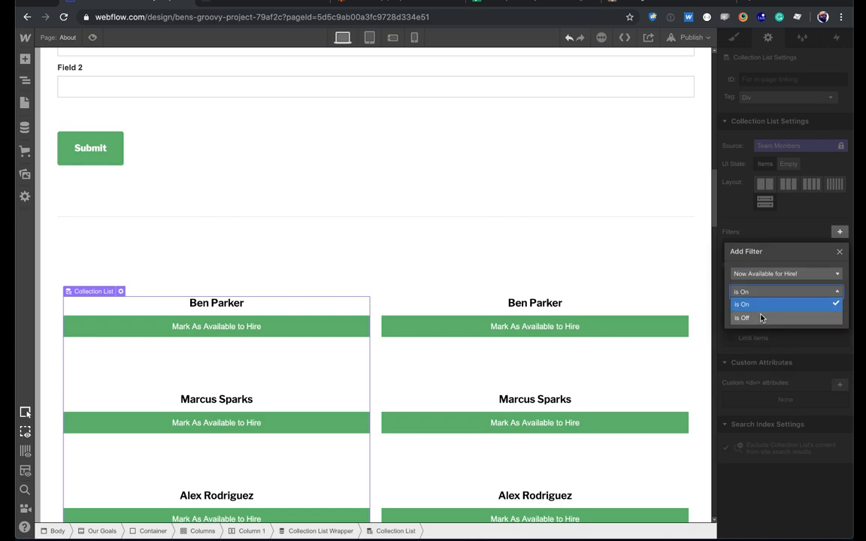
click(759, 315)
click(831, 316)
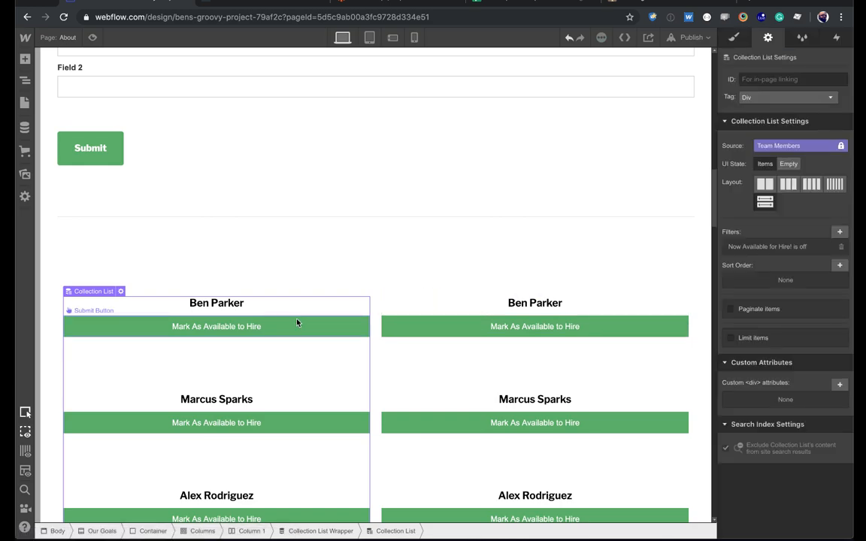
Step: Filter the Column 2 Collection List to items where Now Available for Hire! is On
click(425, 310)
key(Up)
key(Up)
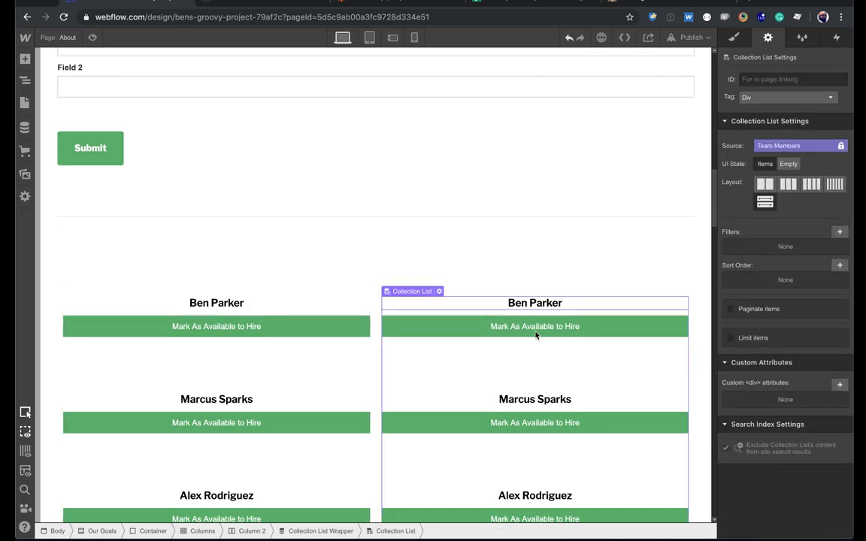
click(840, 232)
click(794, 274)
scroll(779, 349, down, 2)
click(770, 313)
click(770, 293)
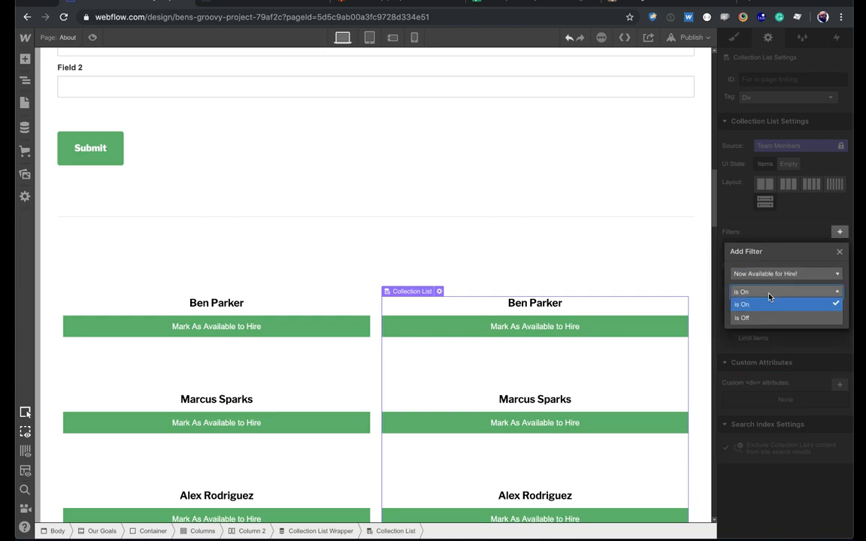
click(765, 305)
click(830, 314)
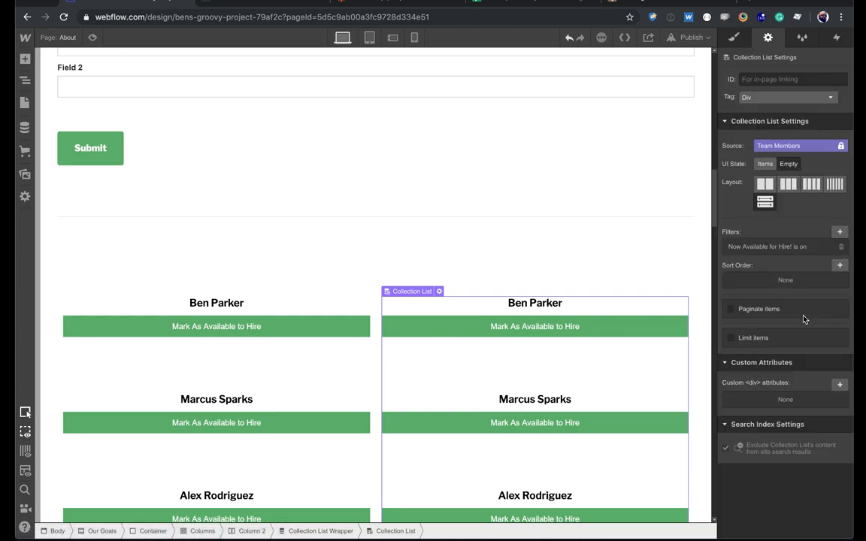
Step: Check both filtered team lists in the columns and publish the site to its webflow.io domain
click(630, 269)
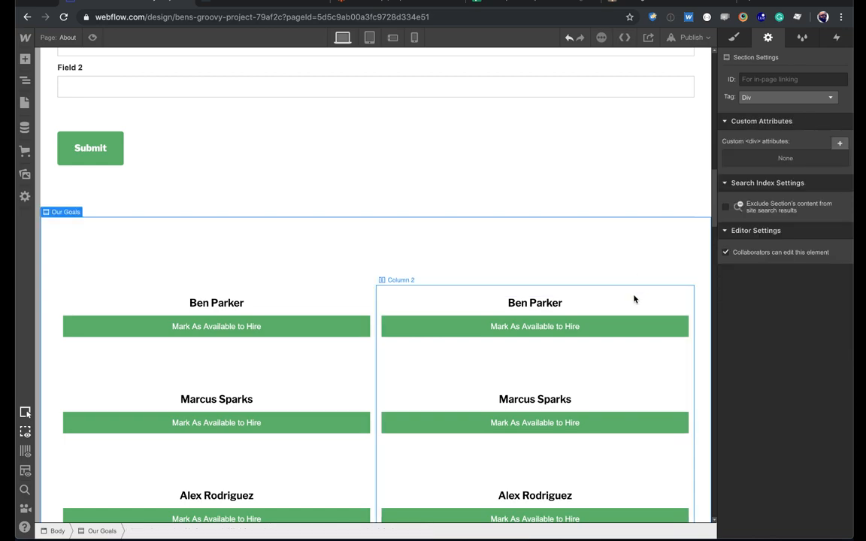
click(624, 313)
click(616, 304)
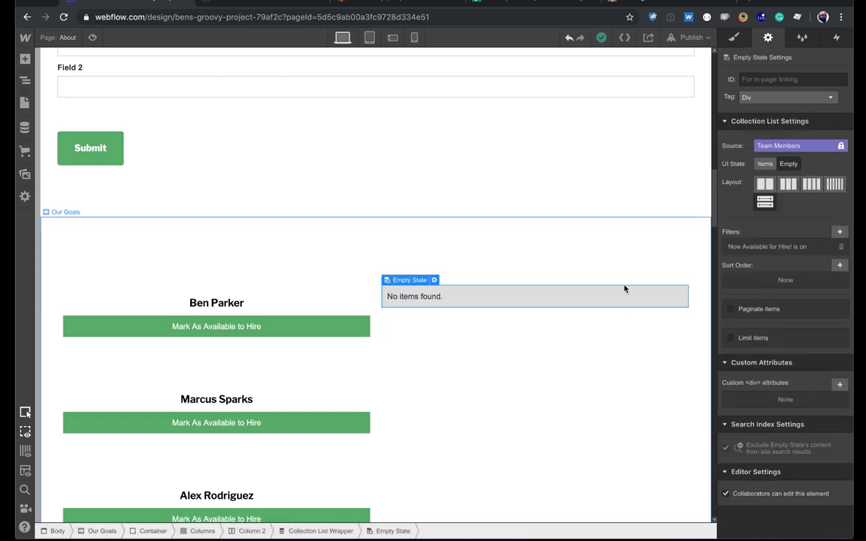
click(301, 303)
scroll(309, 300, down, 1)
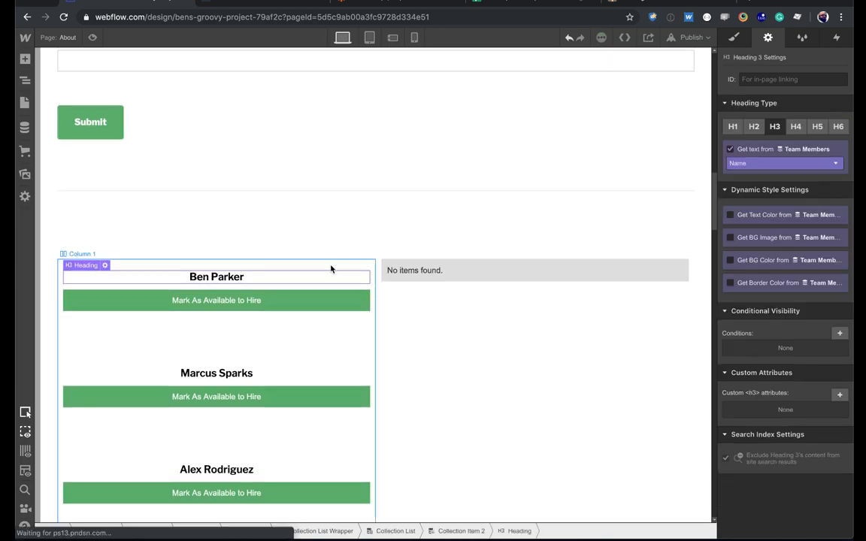
key(shift+p)
key(Return)
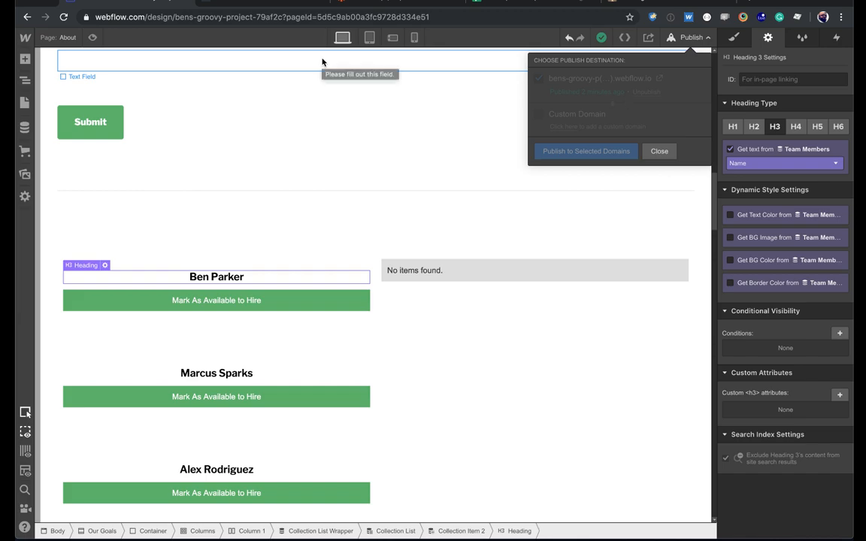
Step: Reload the live About page and mark the first team member in the unavailable column as available to hire
click(275, 3)
key(super+r)
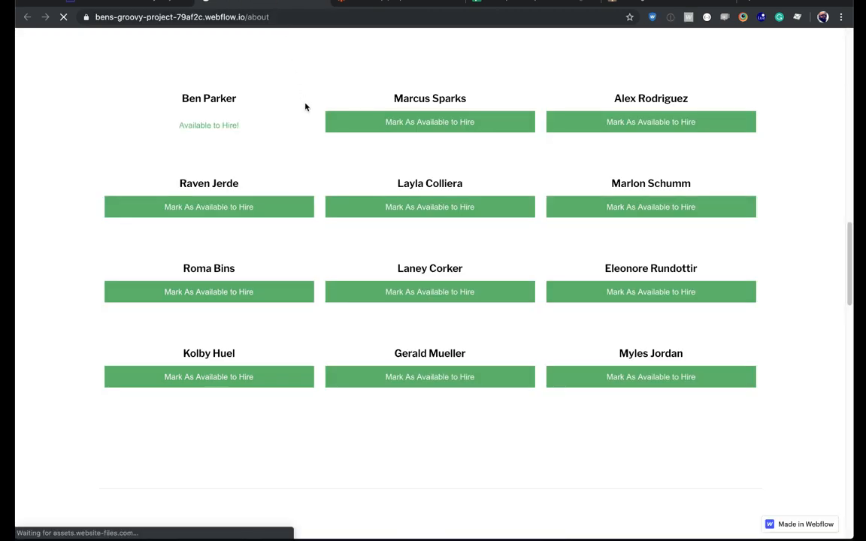
scroll(376, 109, up, 1)
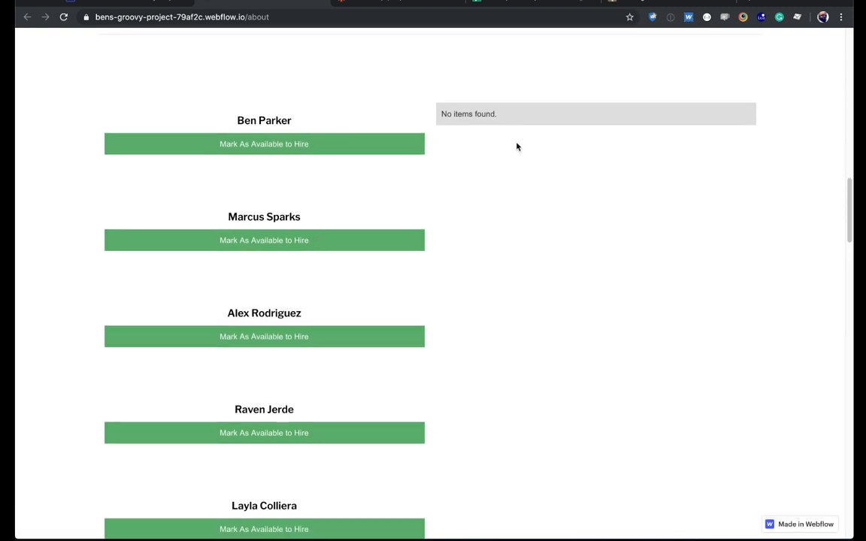
click(287, 148)
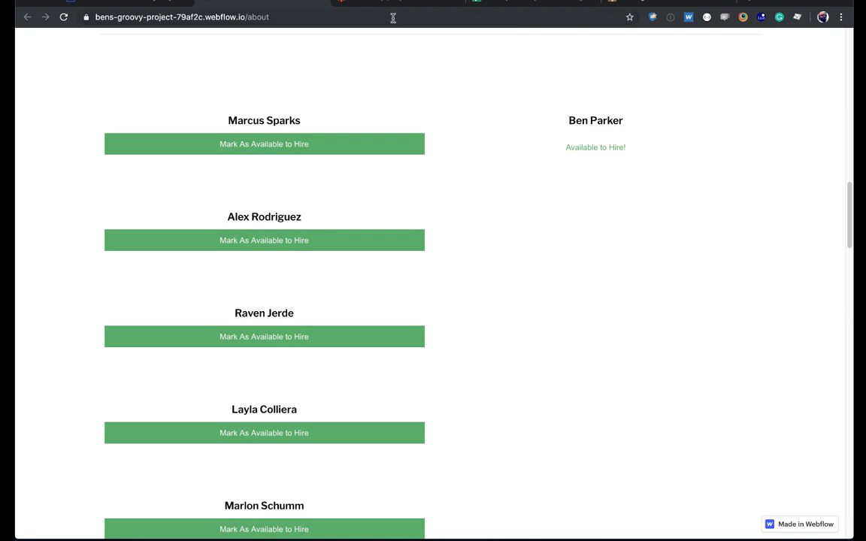
Step: Switch to Zapier and open the account's Task History to review the recent zap runs
click(120, 2)
click(392, 2)
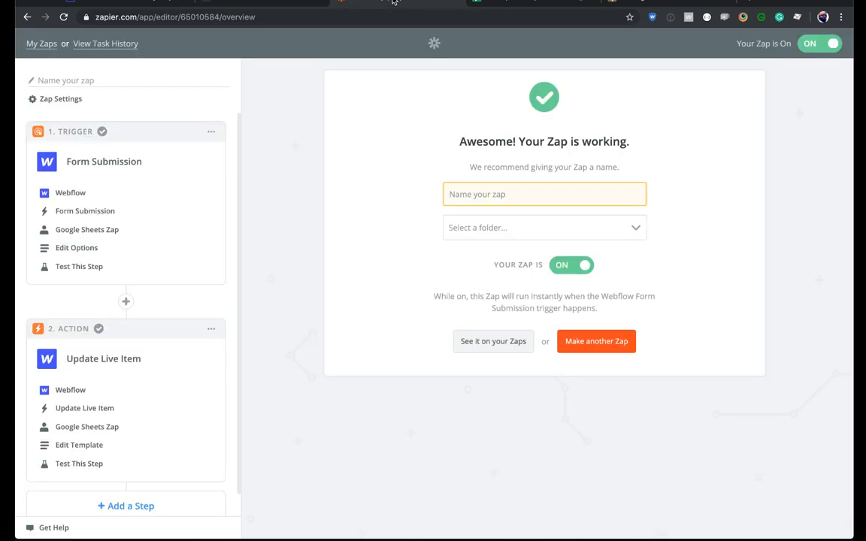
click(167, 1)
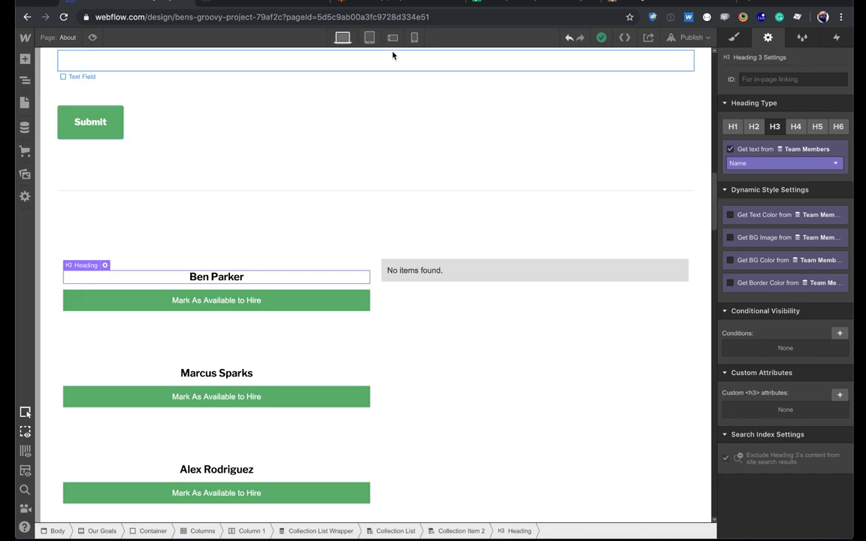
click(383, 3)
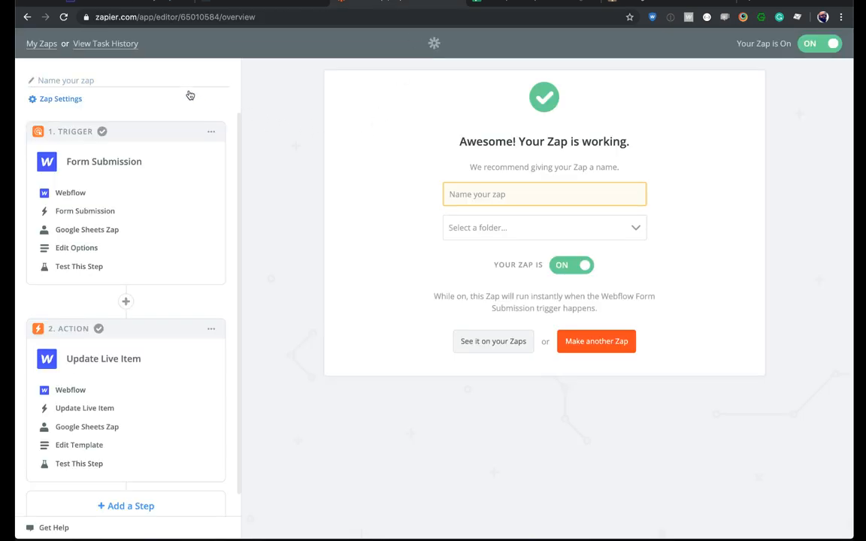
click(44, 43)
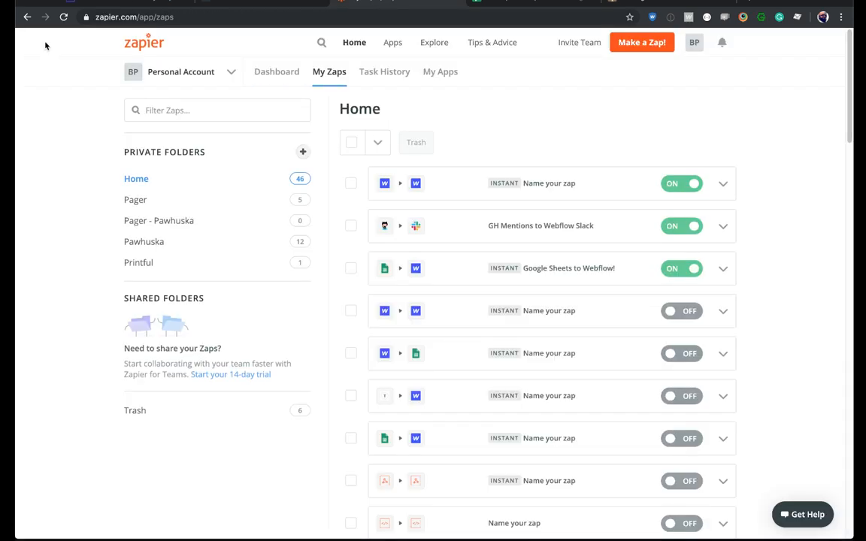
click(379, 72)
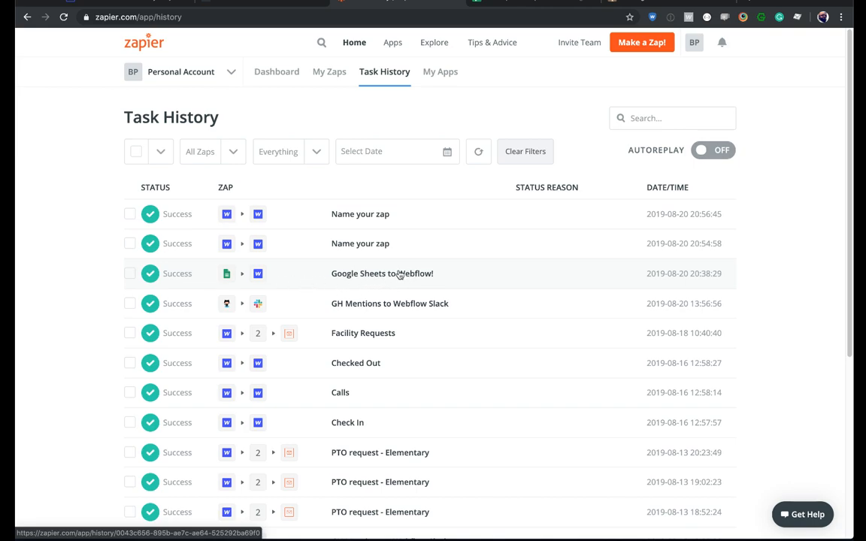
Step: Switch to the Webflow Designer and open the first team member's item in the Team Members collection
click(155, 7)
click(25, 129)
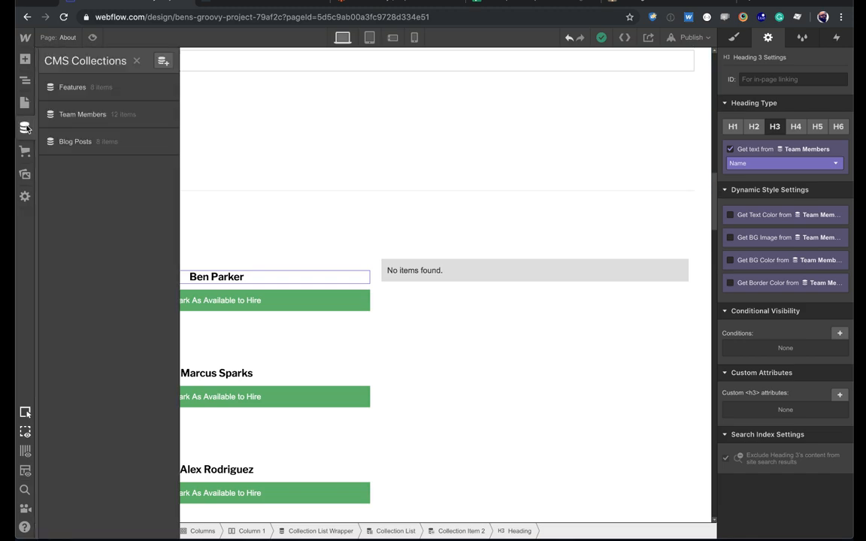
click(110, 92)
click(110, 114)
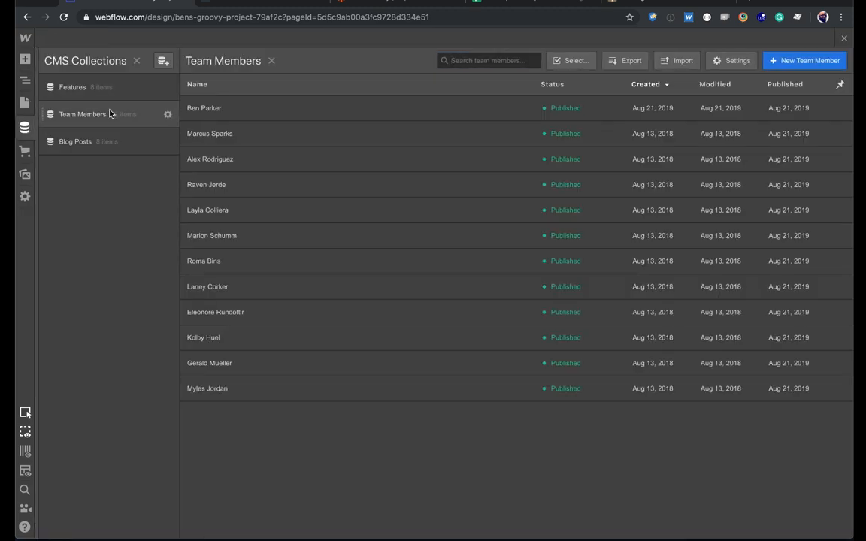
click(249, 109)
triple_click(406, 267)
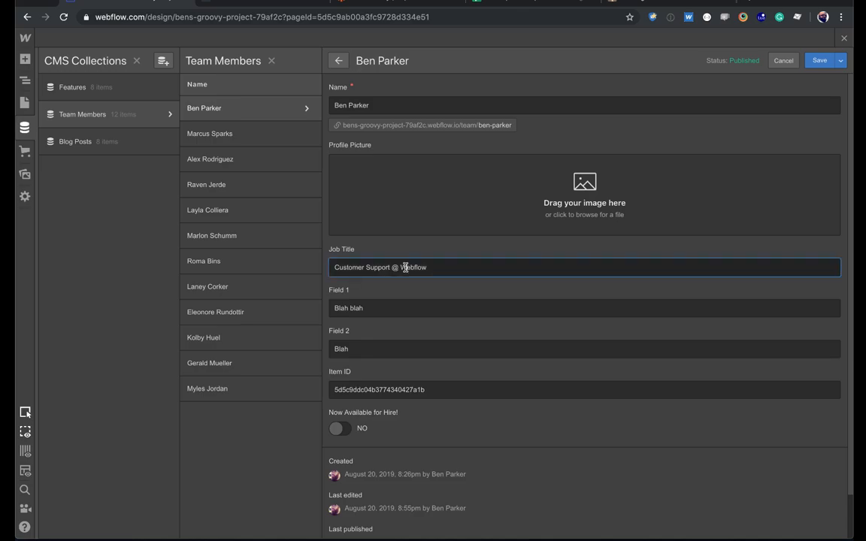
Step: Compare the team member's collection item with the row in the Live Update Zap Sheet in Google Sheets
click(524, 6)
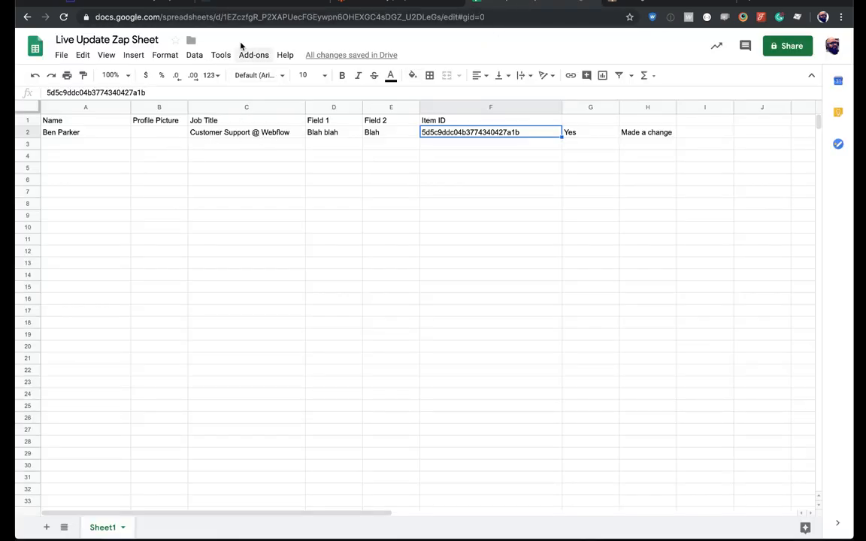
click(115, 3)
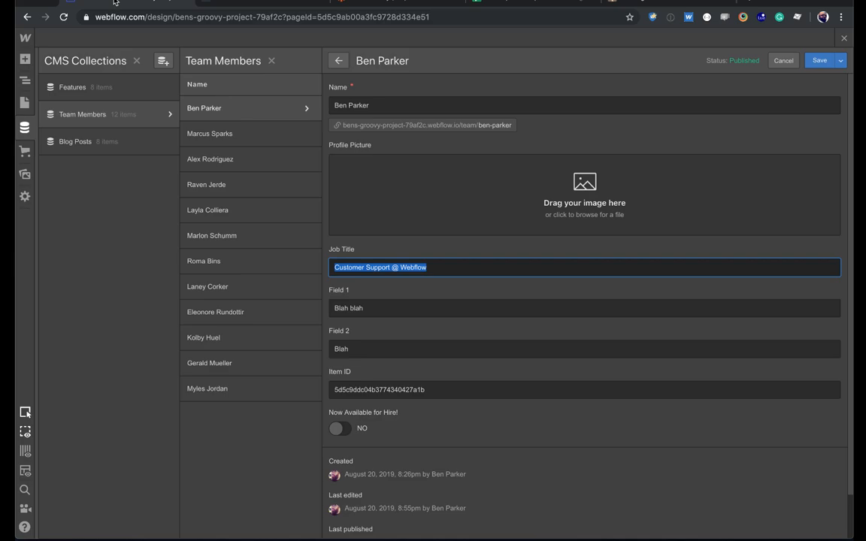
click(496, 4)
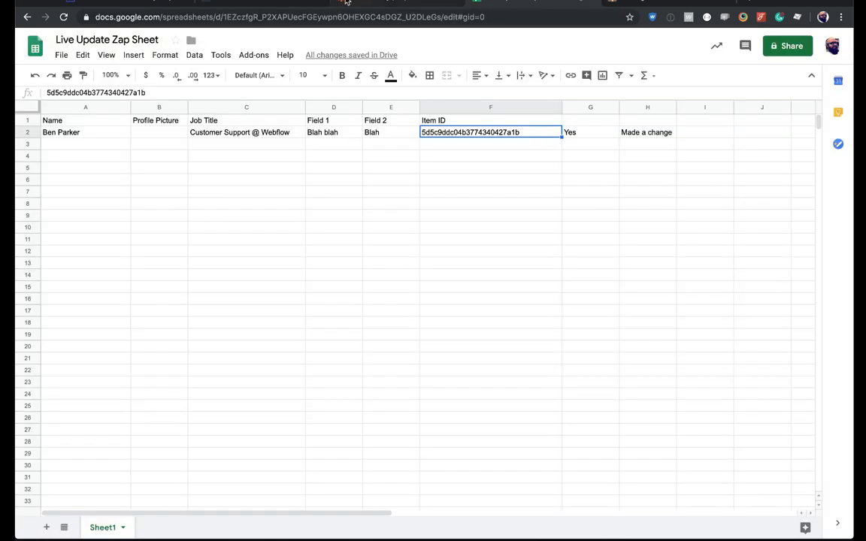
Step: Switch to Zapier and open the enabled Webflow-to-Webflow zap to review its trigger and action
click(409, 2)
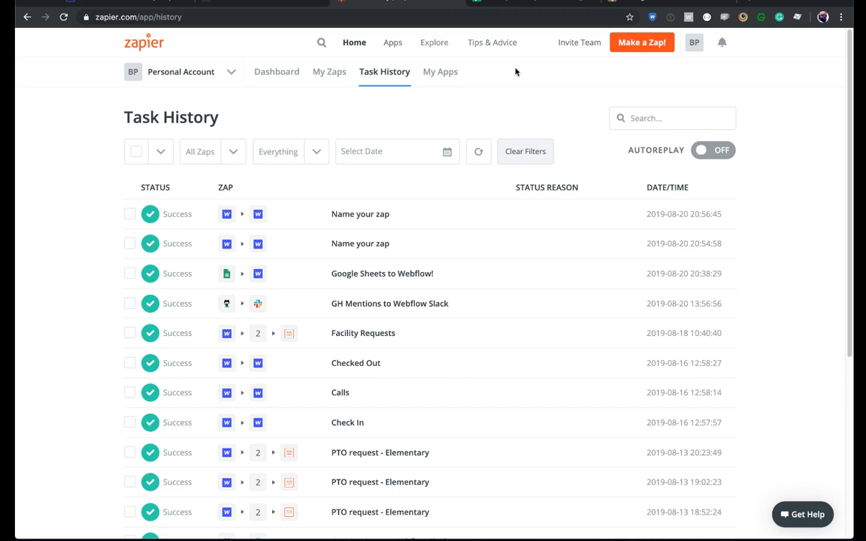
click(333, 73)
scroll(504, 219, down, 1)
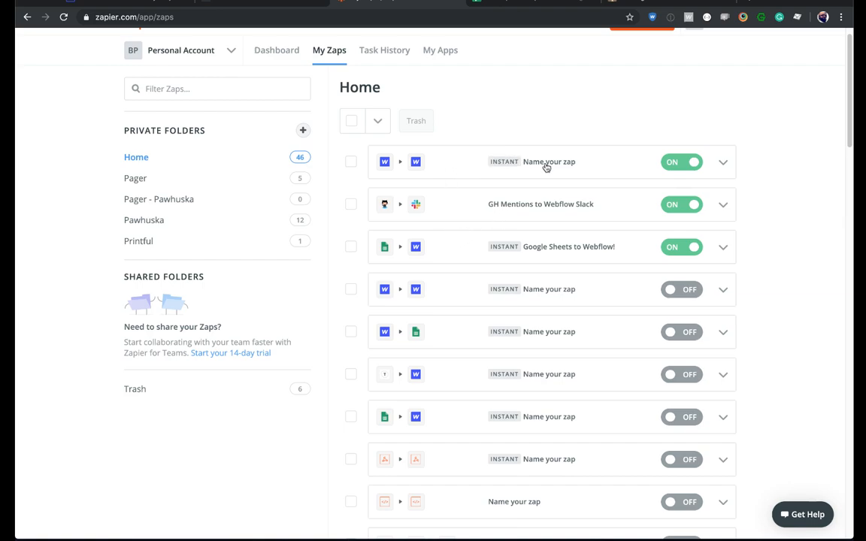
scroll(546, 169, down, 1)
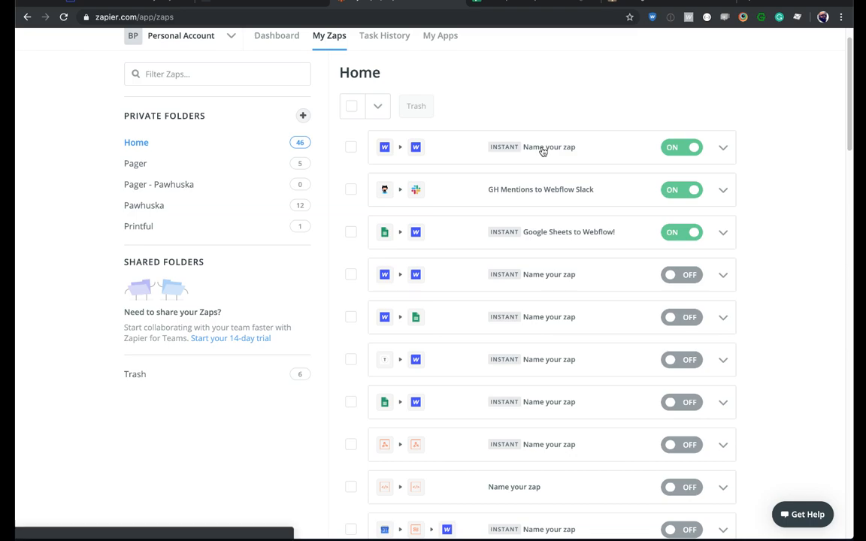
click(543, 150)
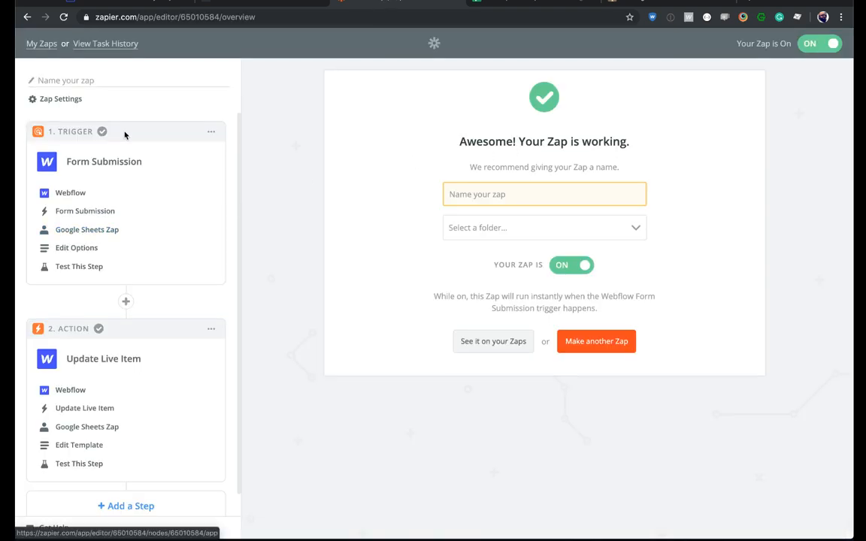
scroll(100, 322, down, 1)
scroll(100, 322, up, 1)
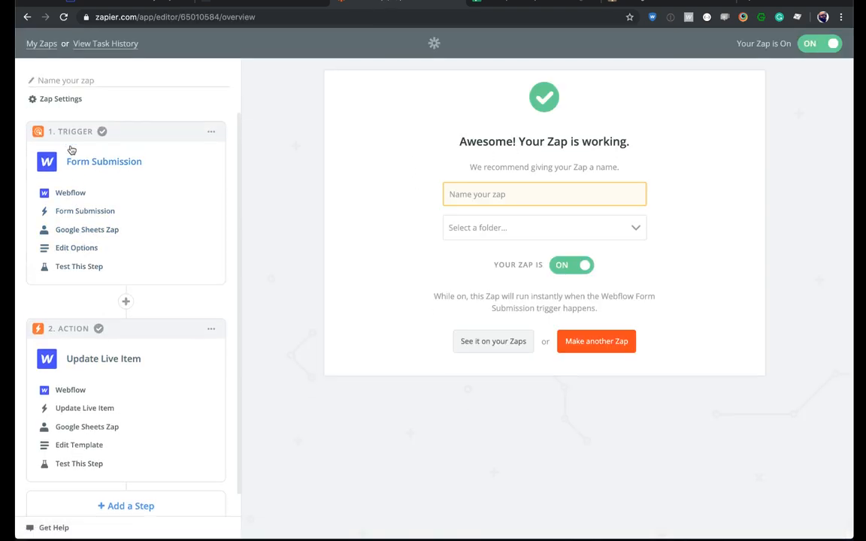
Step: Return to the list of zaps and open the Create a Team Member zap
click(41, 43)
scroll(492, 250, down, 5)
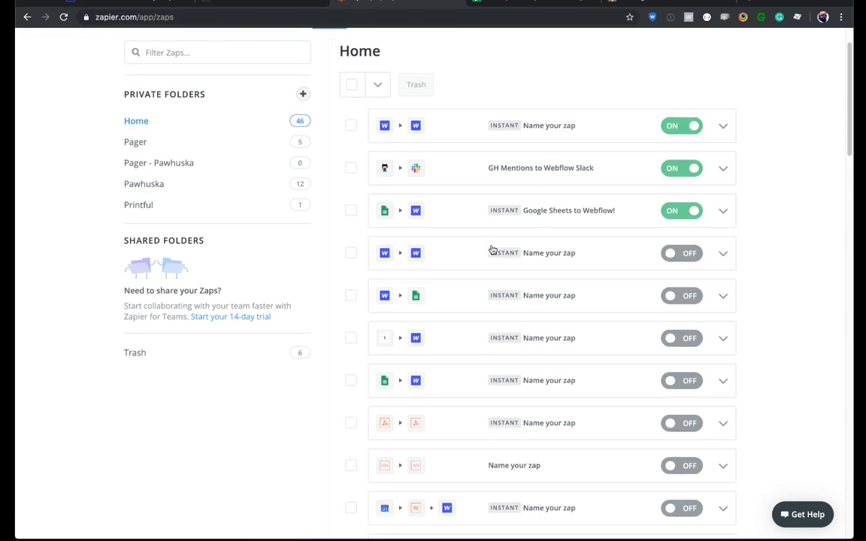
scroll(492, 250, down, 9)
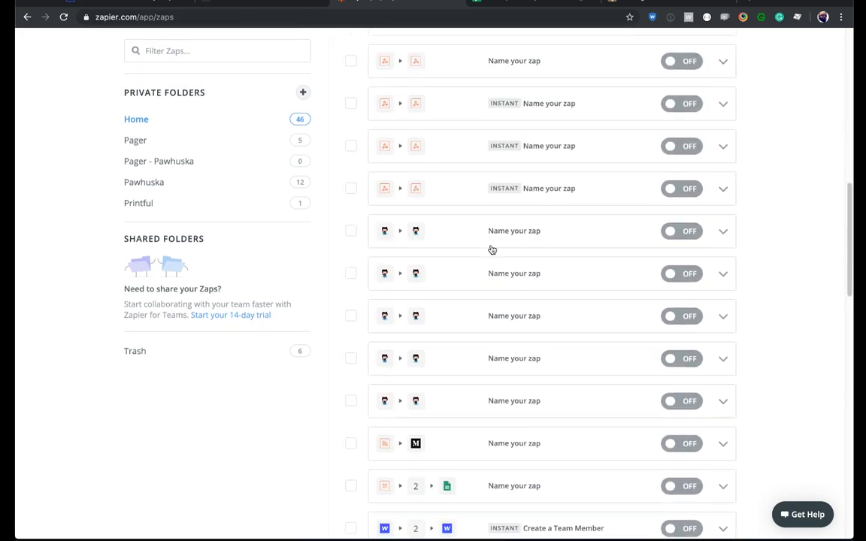
scroll(490, 249, down, 1)
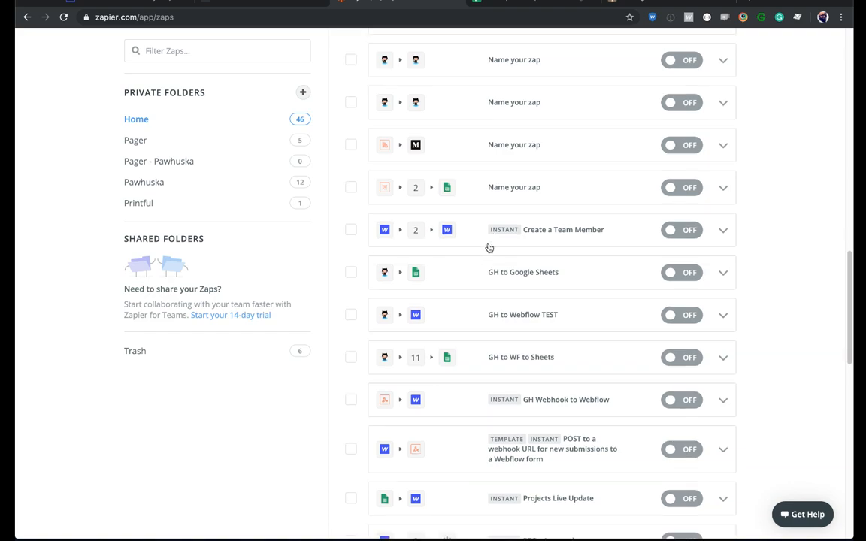
click(547, 230)
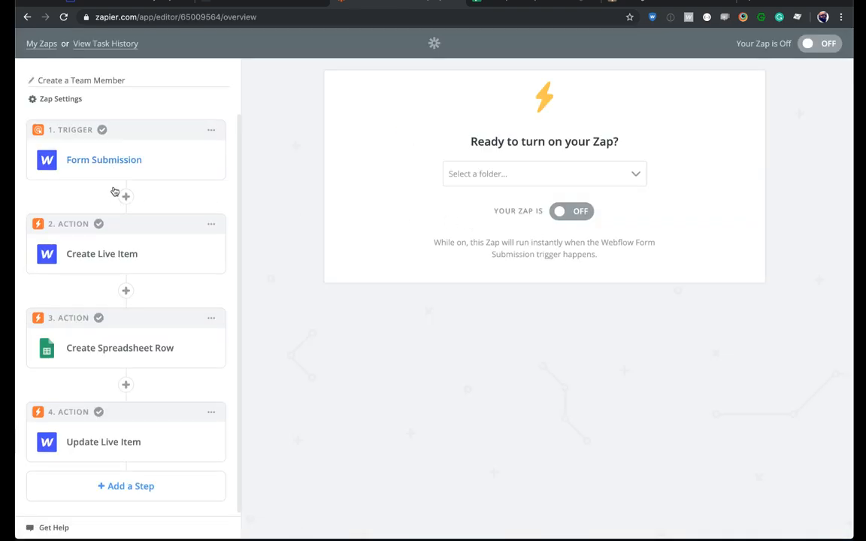
Step: Expand the Create Live Item and Create Spreadsheet Row actions and check them against the Live Update Zap Sheet
click(112, 263)
scroll(97, 369, down, 3)
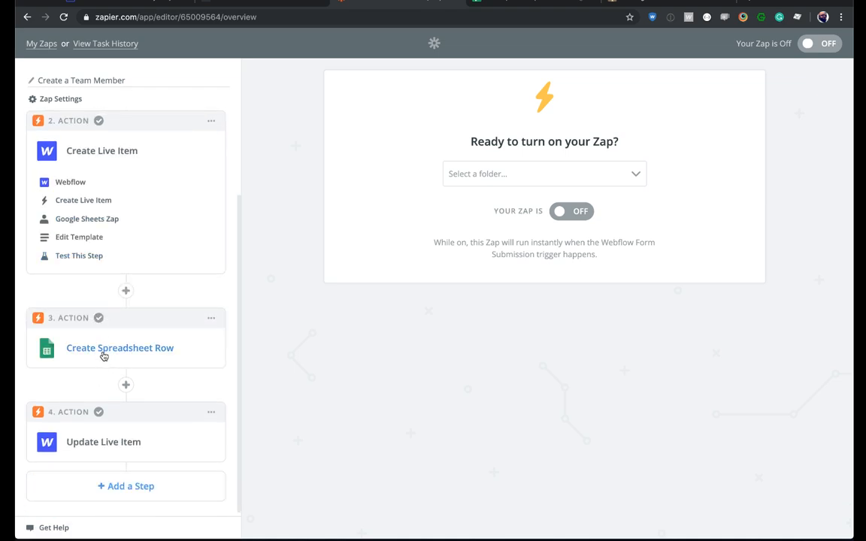
click(106, 350)
scroll(106, 350, down, 3)
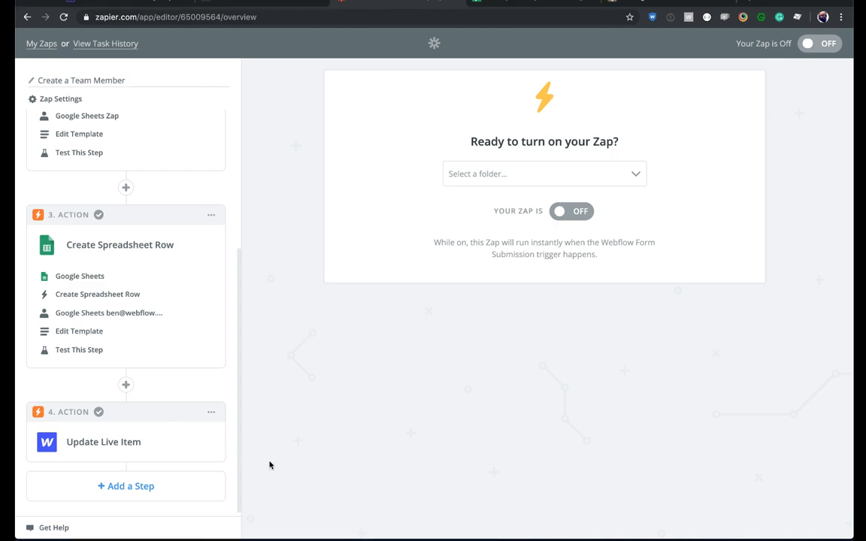
click(504, 6)
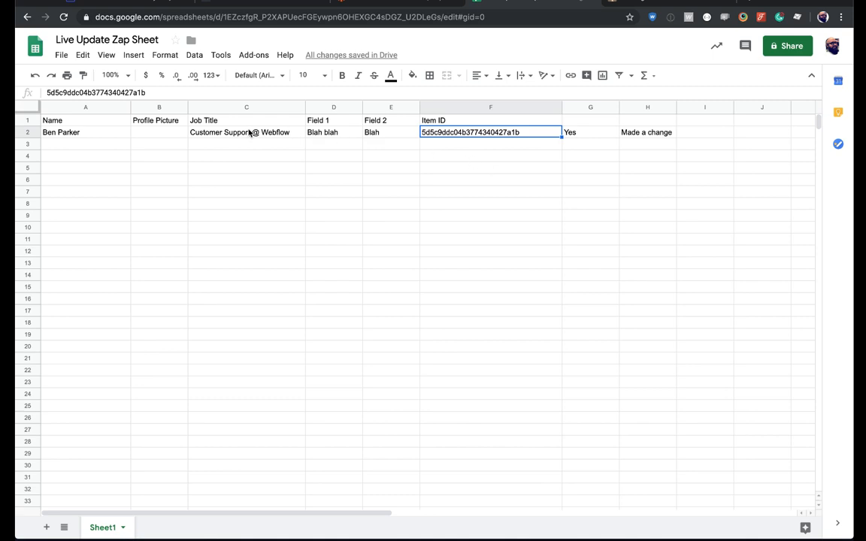
click(376, 6)
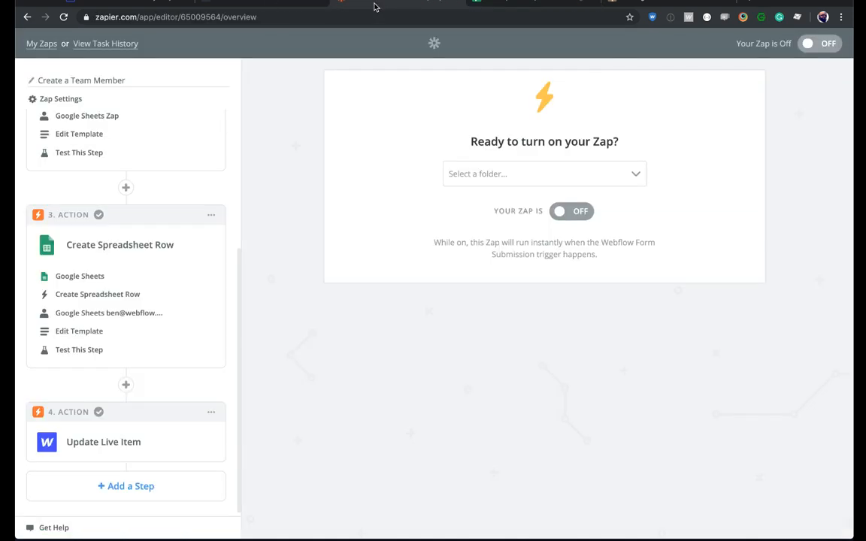